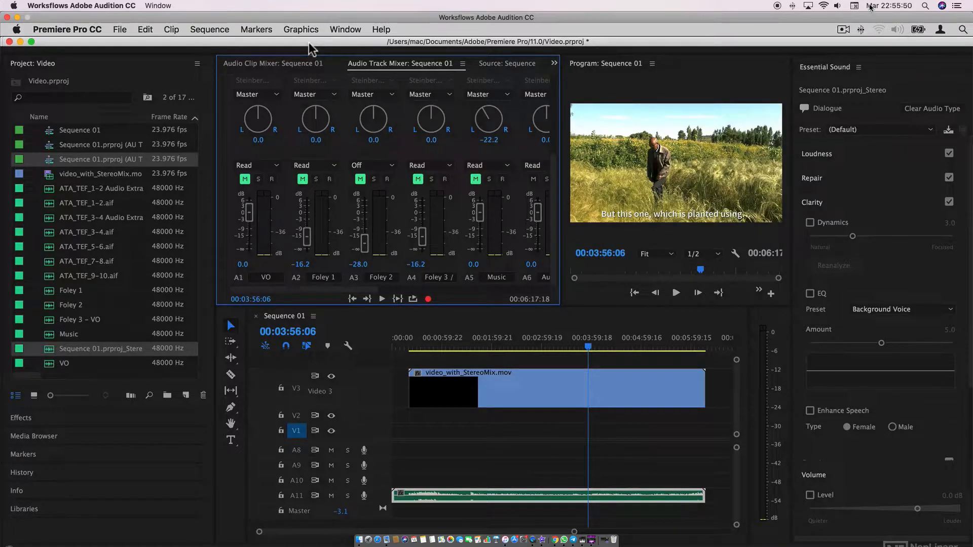
Step: Switch to Adobe Audition, play the selected part of ATA_TEF_7-8 Extracted.wav and look through the effects rack presets
click(839, 6)
drag(858, 22, 889, 24)
key(super+Tab)
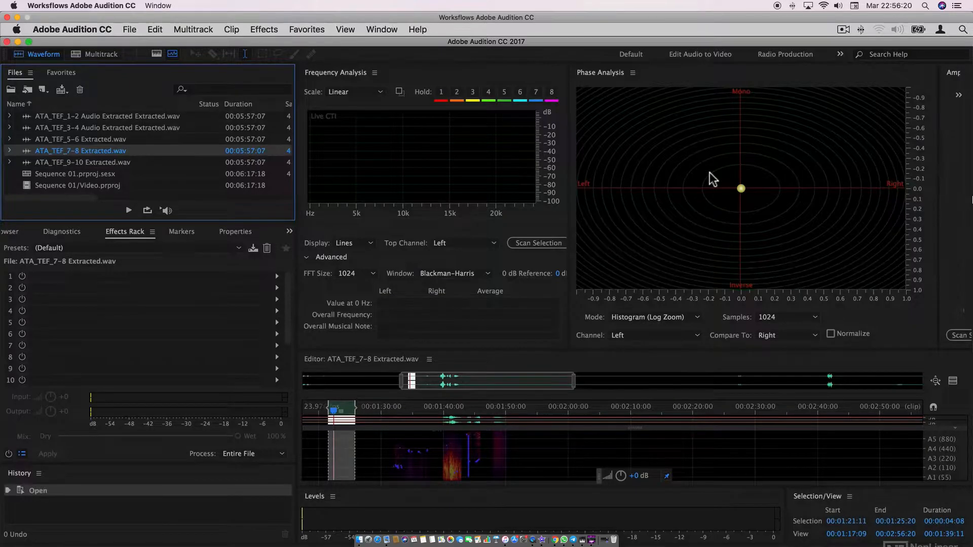
key(space)
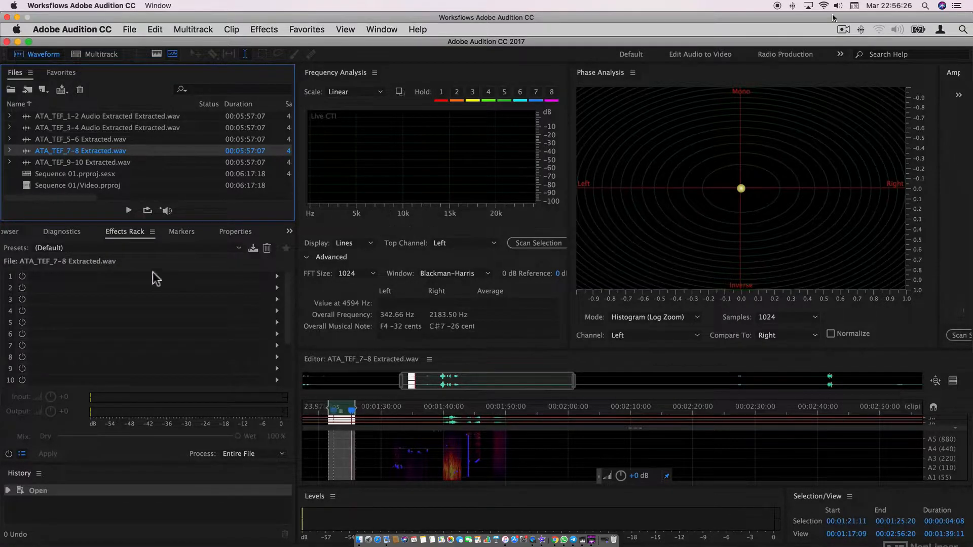
click(137, 248)
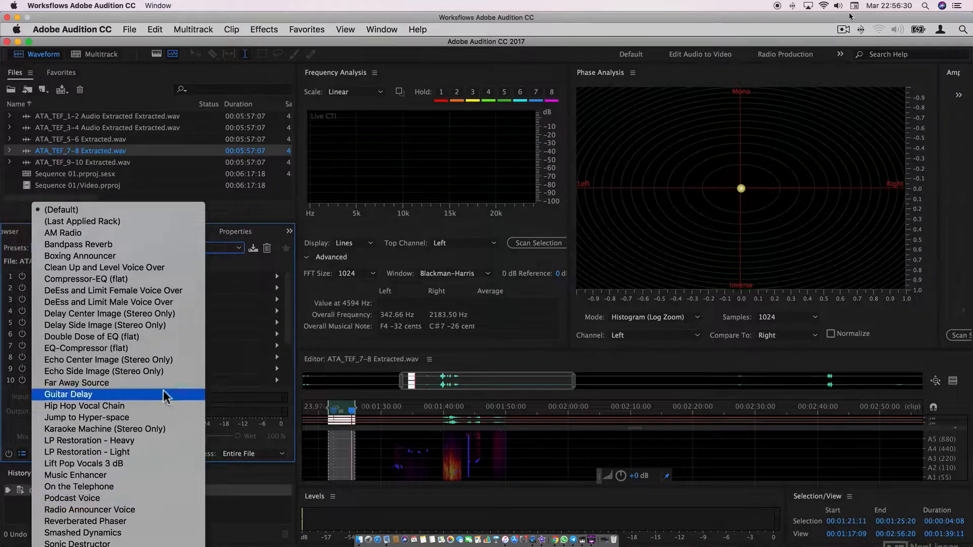
click(241, 359)
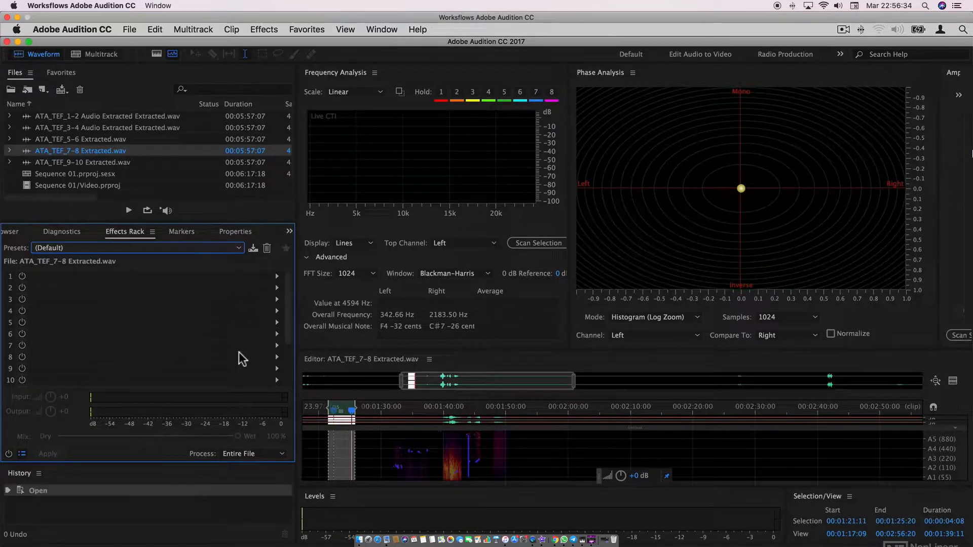
Step: Switch back to Premiere Pro and look along the Sequence 01 timeline
key(super+Tab)
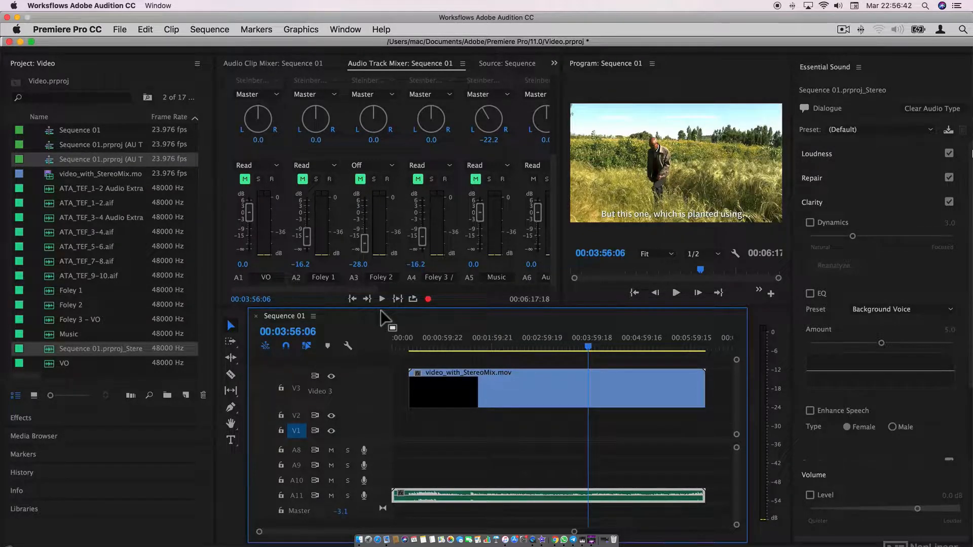
scroll(439, 400, down, 3)
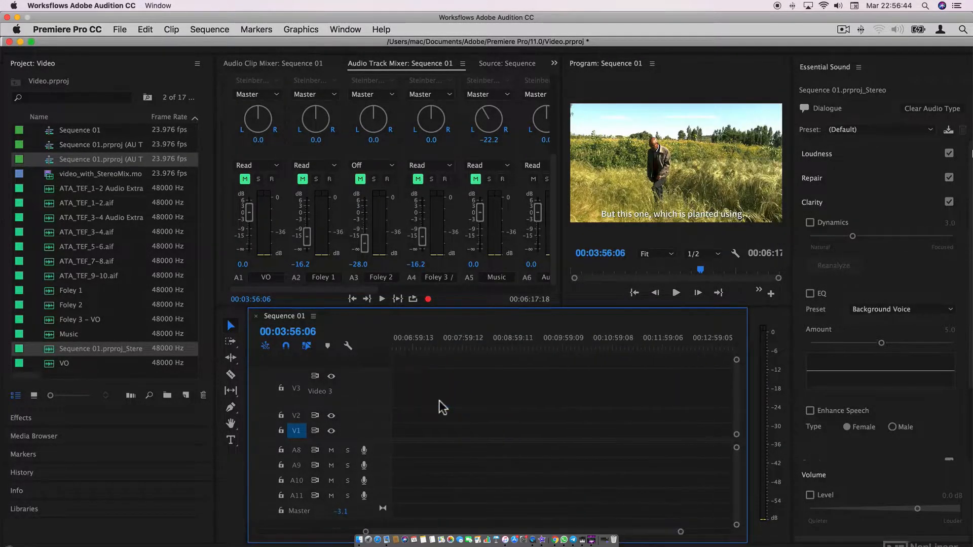
key(super+Tab)
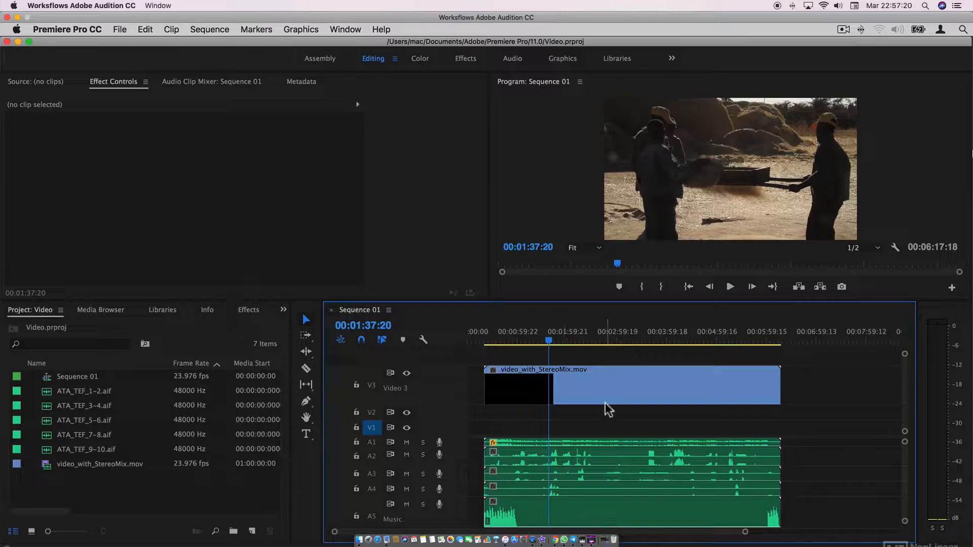
Step: Open the music clip on track A5 and inspect its Volume, Channel Volume and Panner balance in the effect controls
double_click(571, 516)
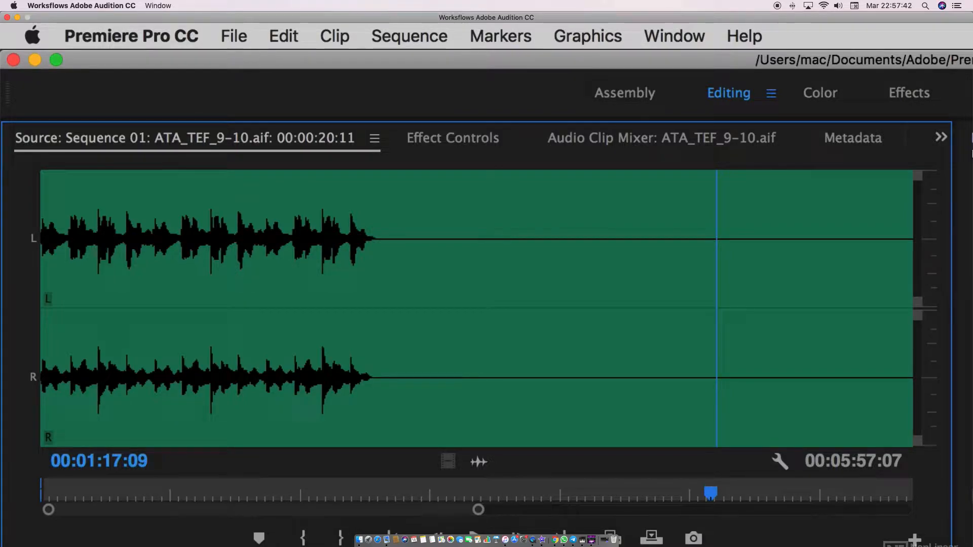
click(481, 138)
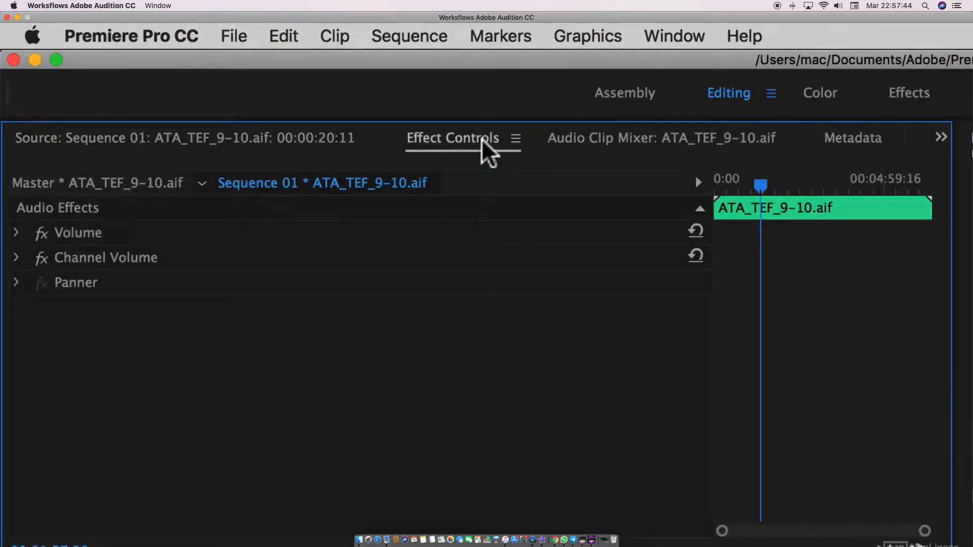
drag(713, 378, 482, 365)
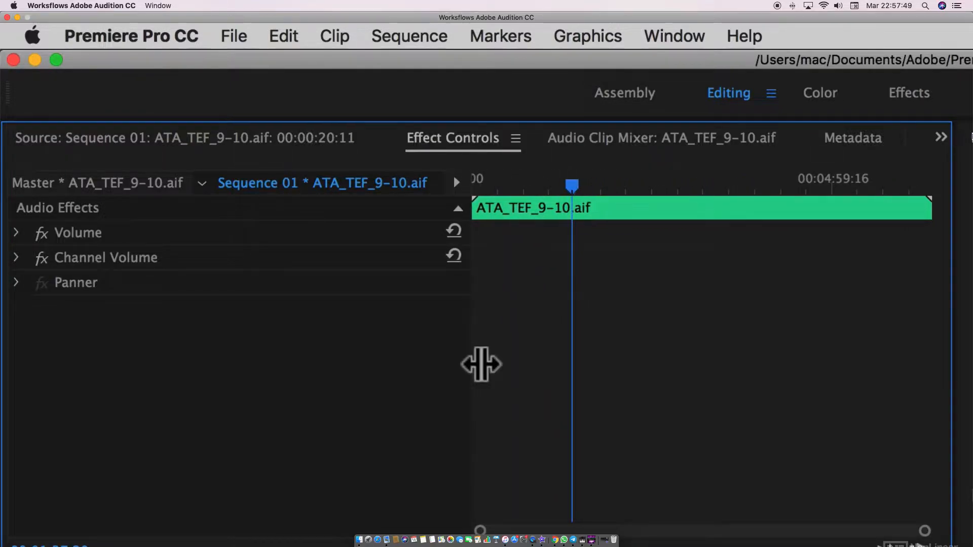
click(839, 6)
drag(897, 26, 910, 22)
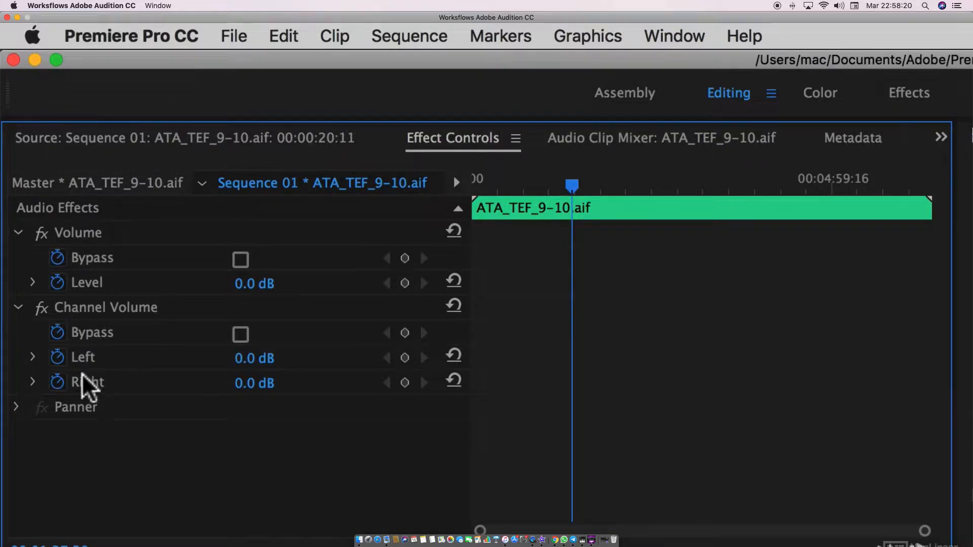
click(18, 407)
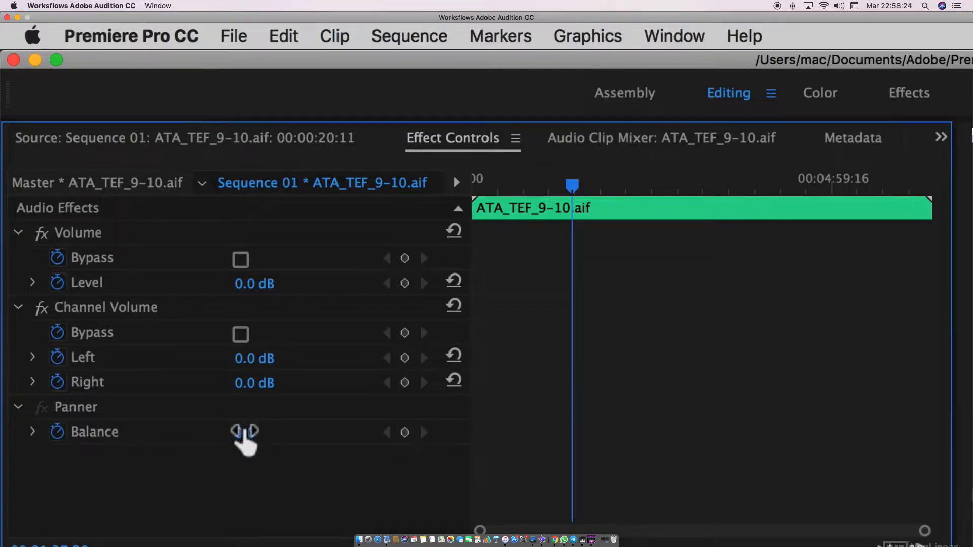
mouse_move(245, 434)
mouse_down()
mouse_move(218, 434)
mouse_move(261, 434)
mouse_move(244, 434)
mouse_up()
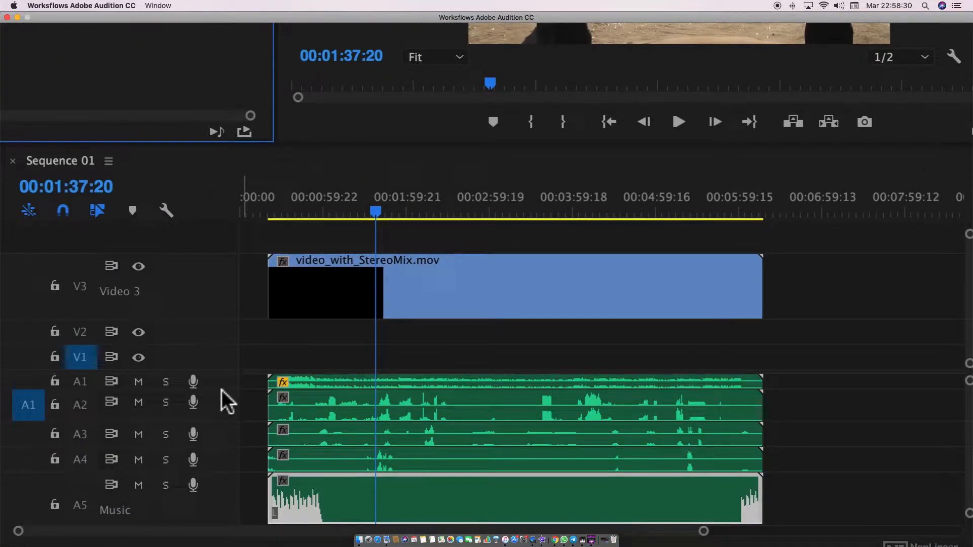
Step: Increase the height of audio track A1 to show the voice-over waveforms in full
click(220, 388)
drag(217, 387, 213, 462)
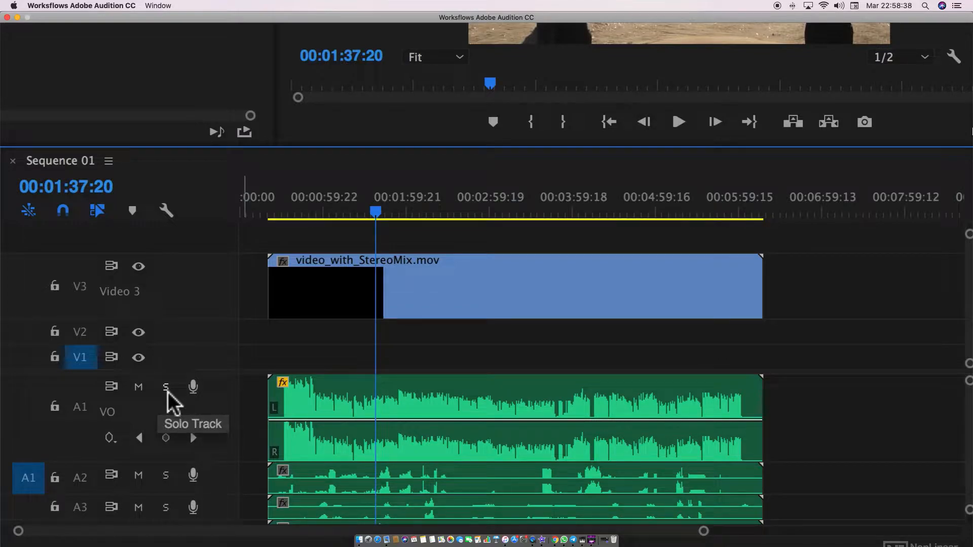
Step: Try trimming the start of the voice-over clip on track A1 and undo the trim
click(342, 403)
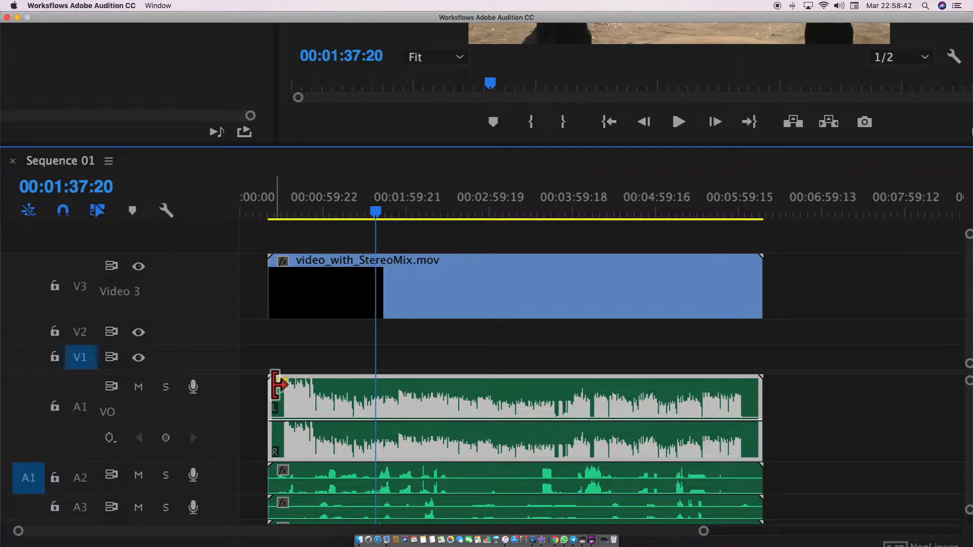
drag(277, 385, 361, 395)
key(super+z)
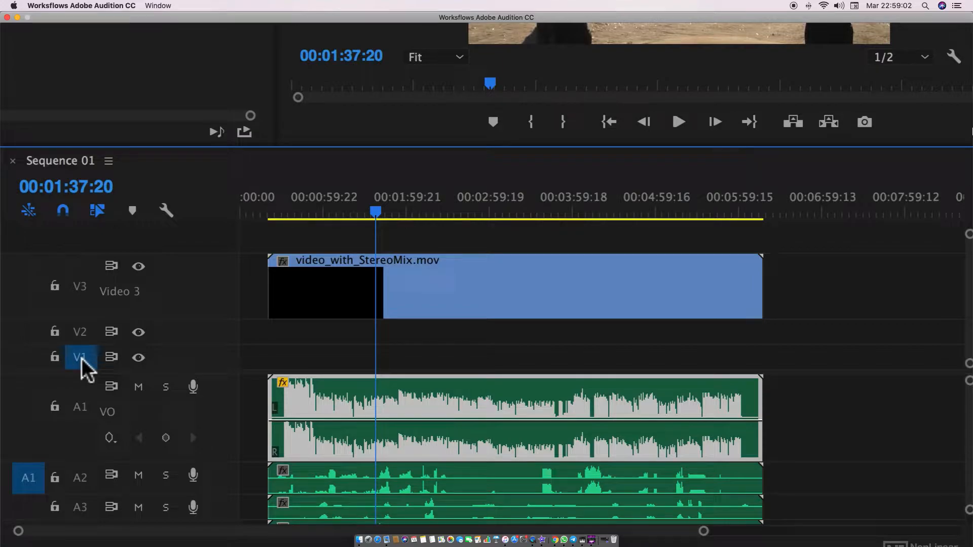
Step: Toggle source patching, track targeting and the lock for audio track A1, leaving all three off
click(23, 406)
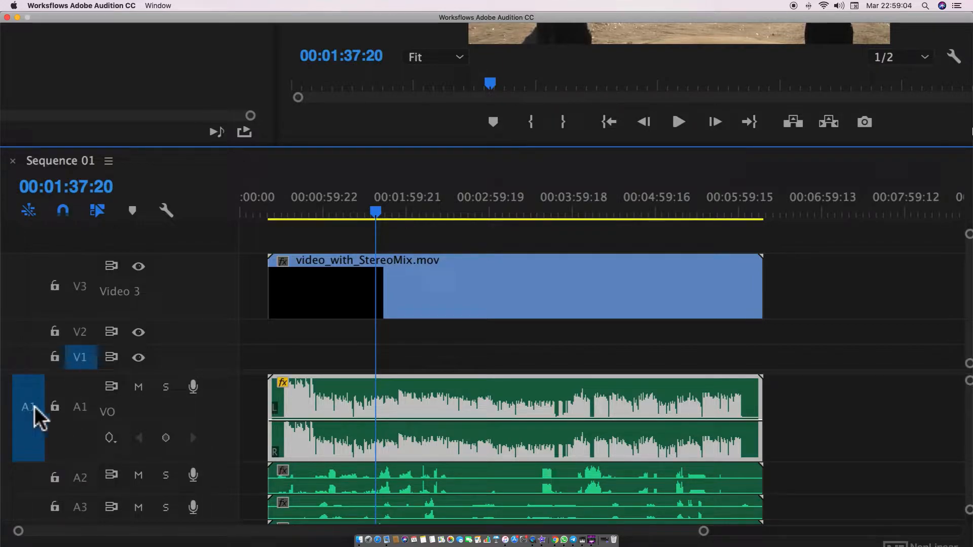
click(81, 411)
click(54, 408)
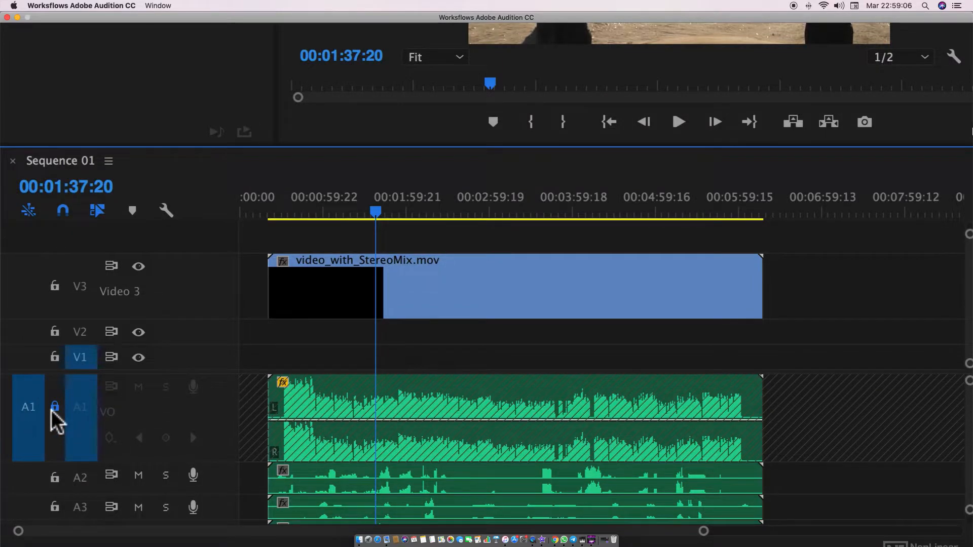
click(54, 410)
click(81, 410)
click(367, 484)
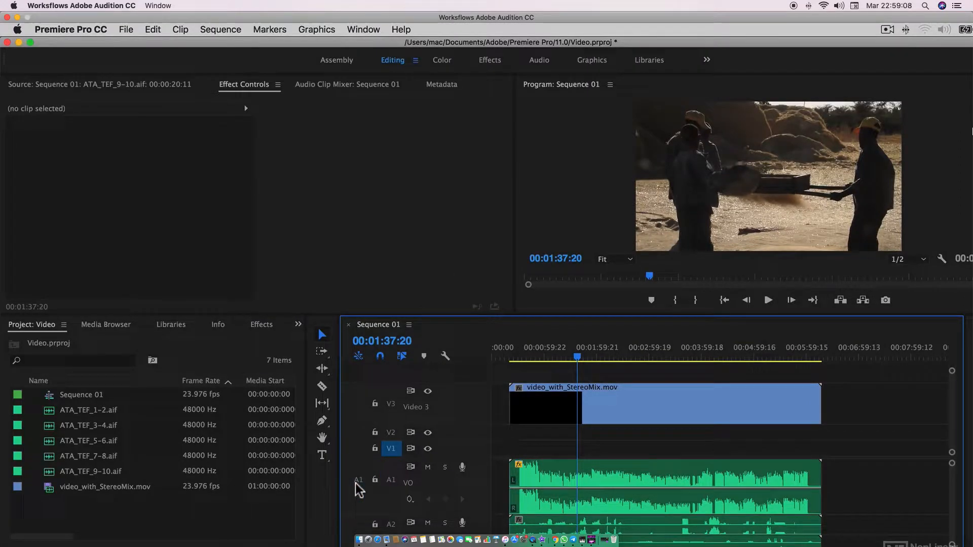
Step: Review the Audio and Audio Hardware preferences and close them without saving changes
click(104, 29)
mouse_move(86, 83)
mouse_move(89, 65)
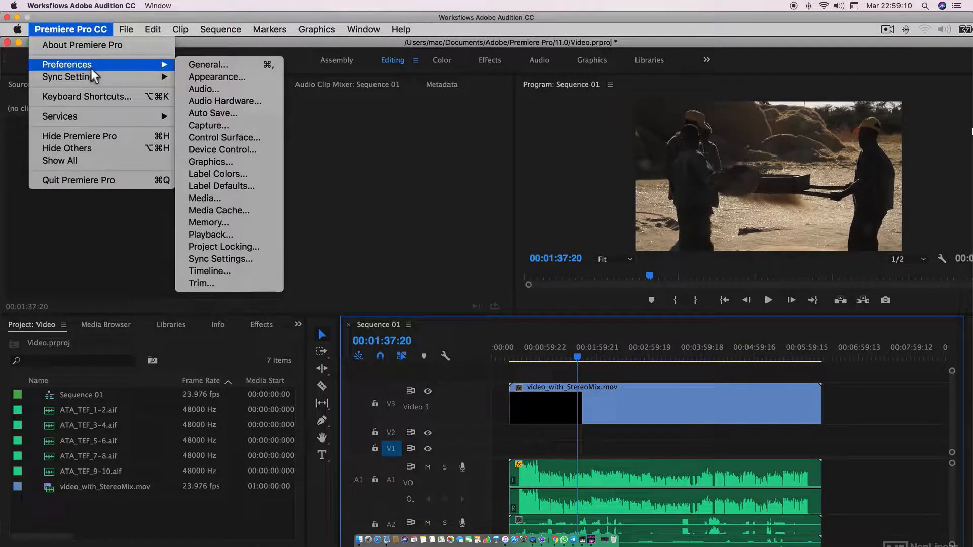
click(201, 89)
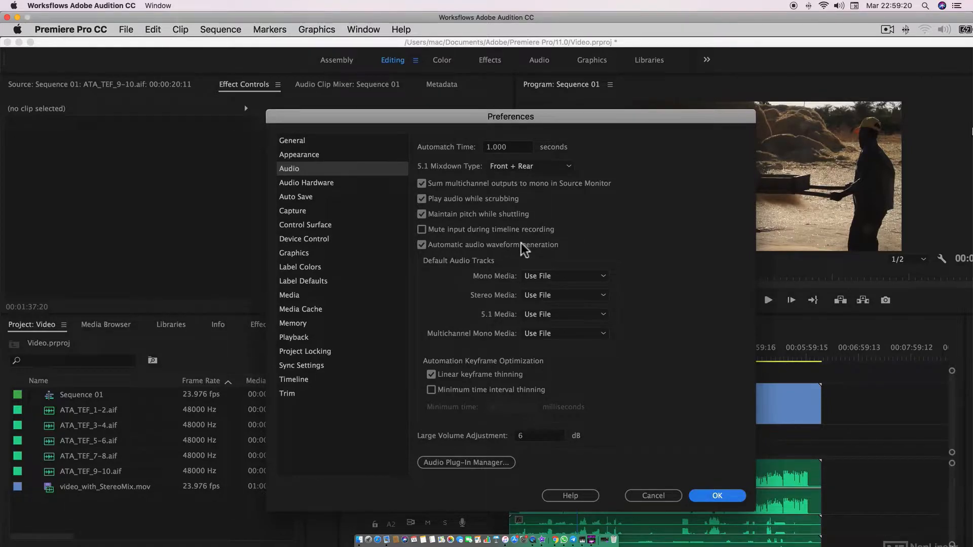
click(317, 183)
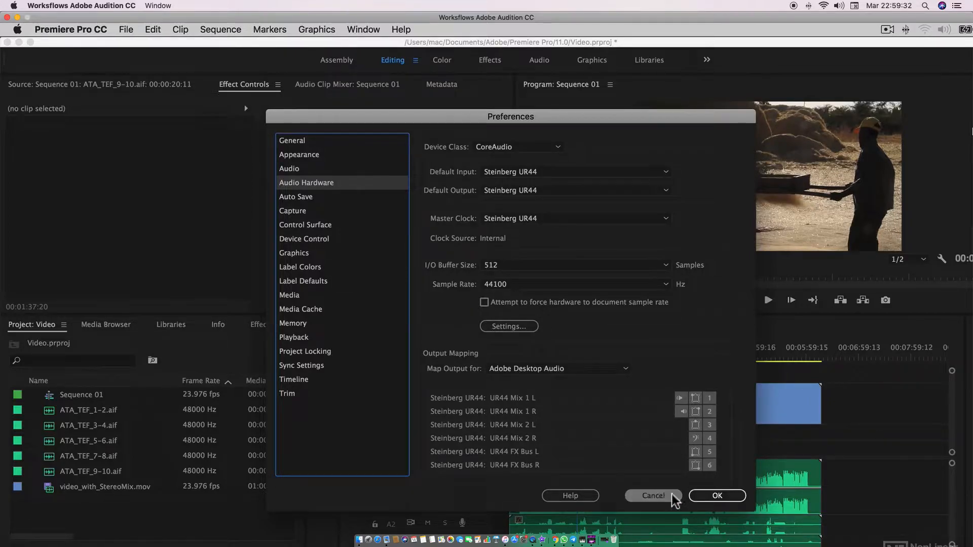
click(659, 494)
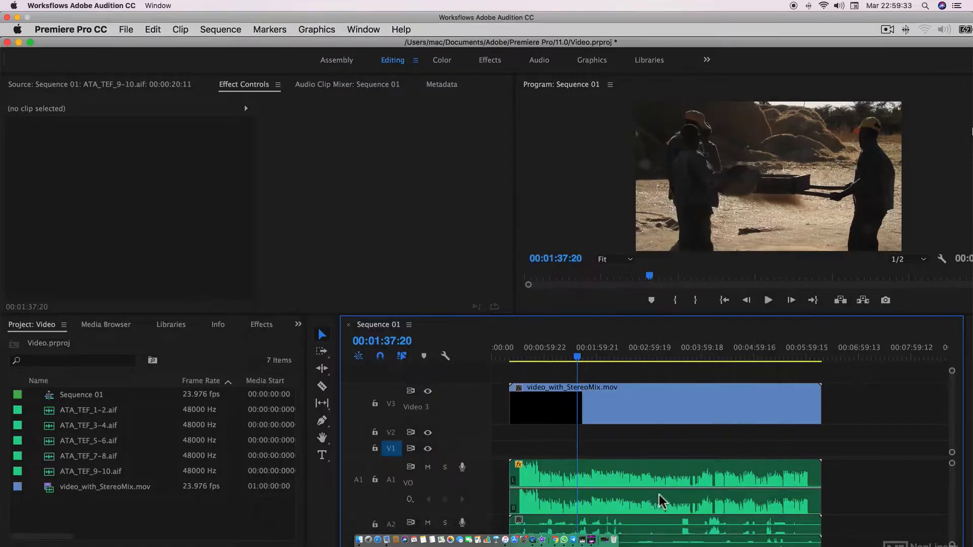
Step: Browse the audio effects and apply Passive EQ to the voice-over clip on track A1
click(262, 327)
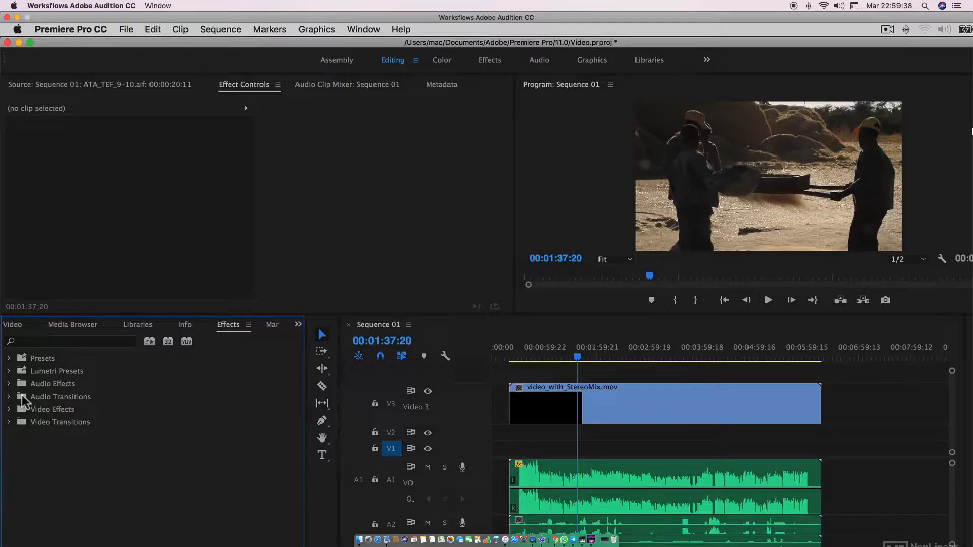
click(10, 384)
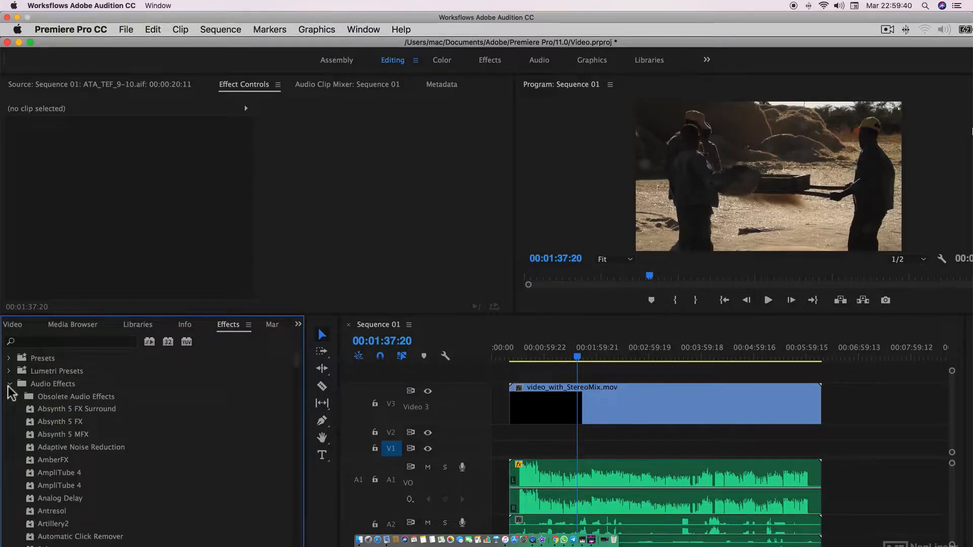
scroll(45, 414, down, 10)
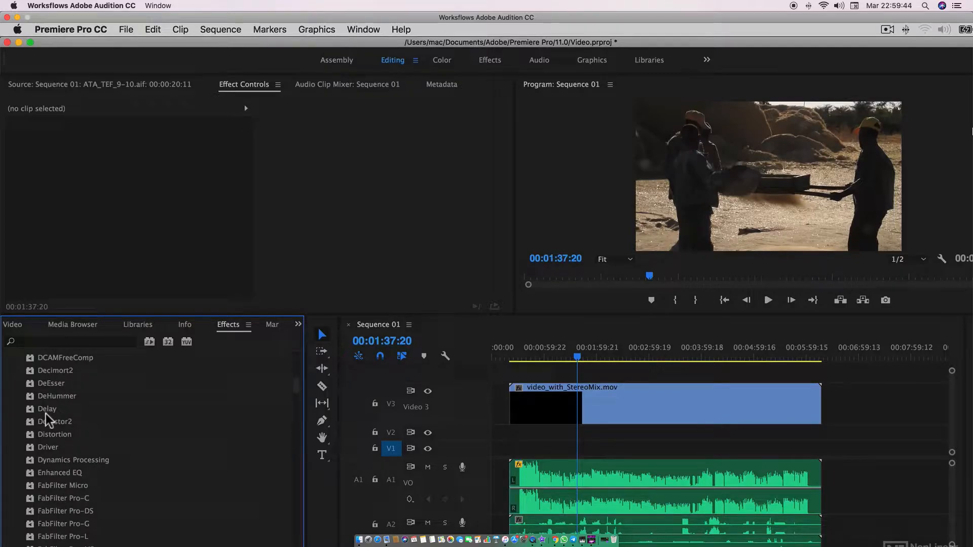
scroll(46, 414, down, 6)
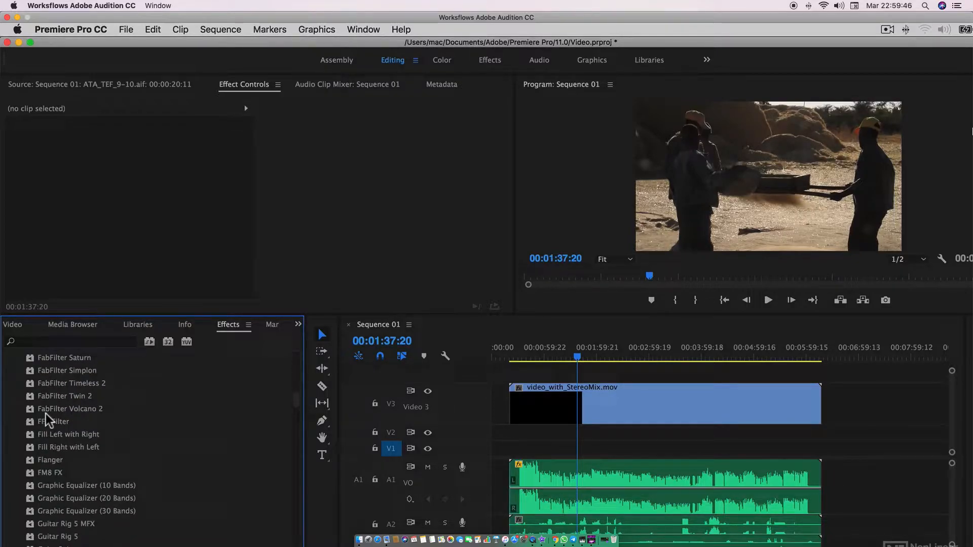
scroll(45, 414, down, 8)
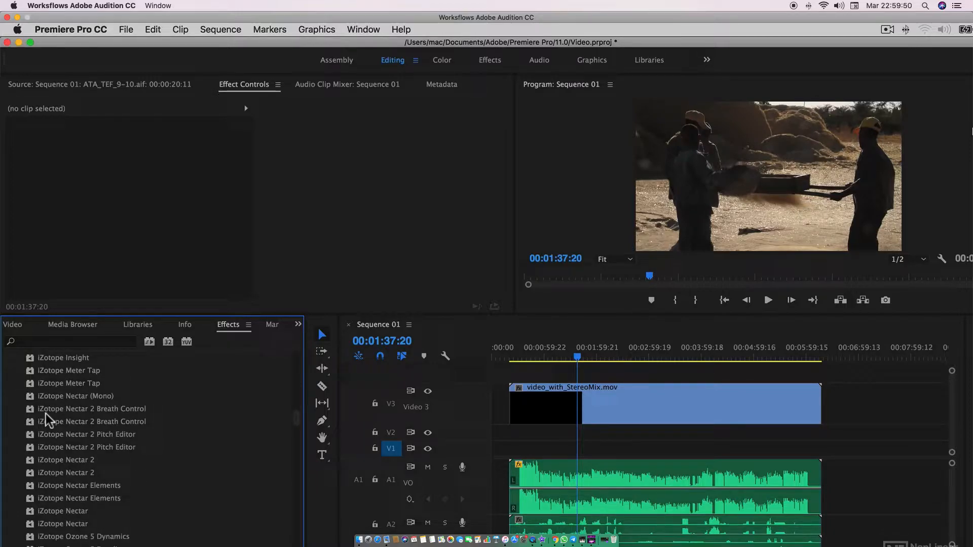
scroll(45, 413, down, 6)
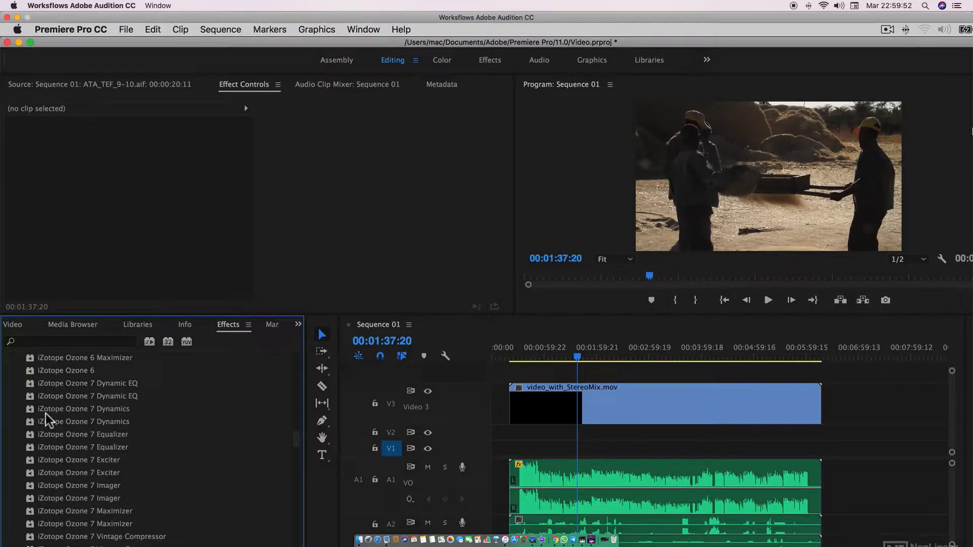
scroll(45, 413, down, 15)
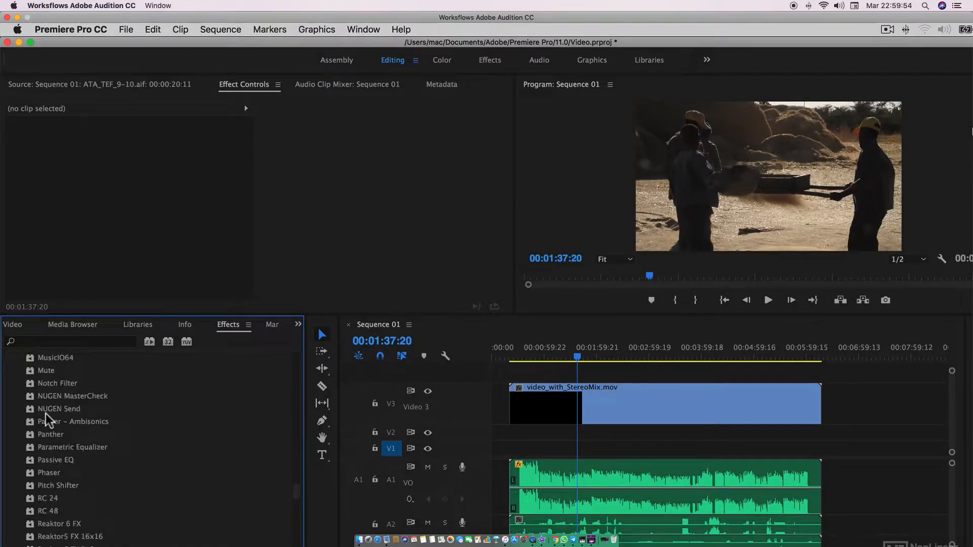
scroll(46, 414, up, 1)
click(55, 409)
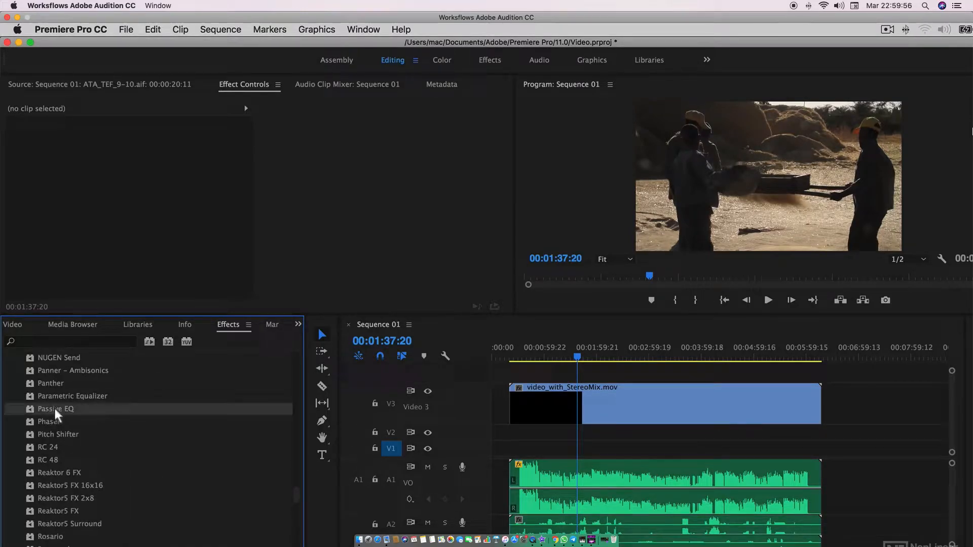
drag(53, 406, 606, 482)
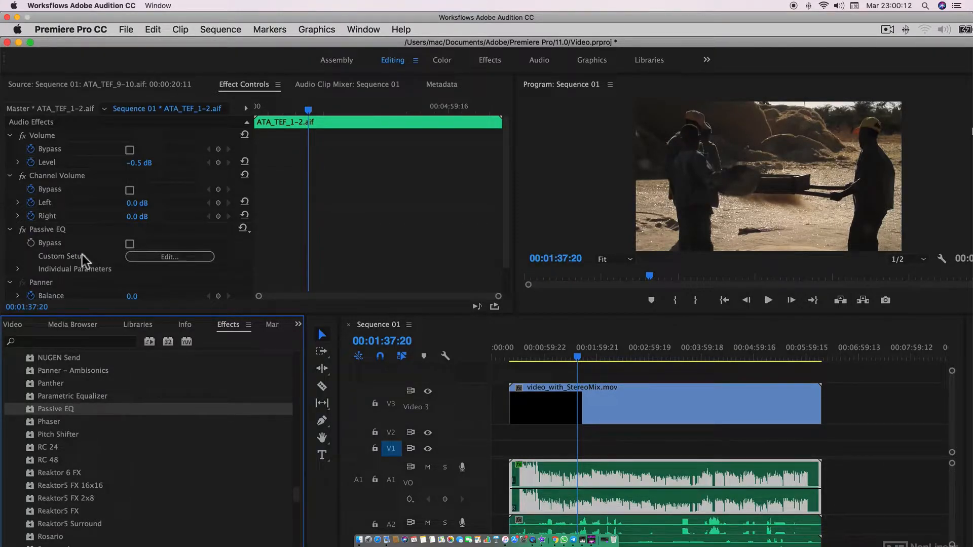
Step: Open the custom setup editor of the voice-over clip's Passive EQ effect, look it over and close it
click(49, 229)
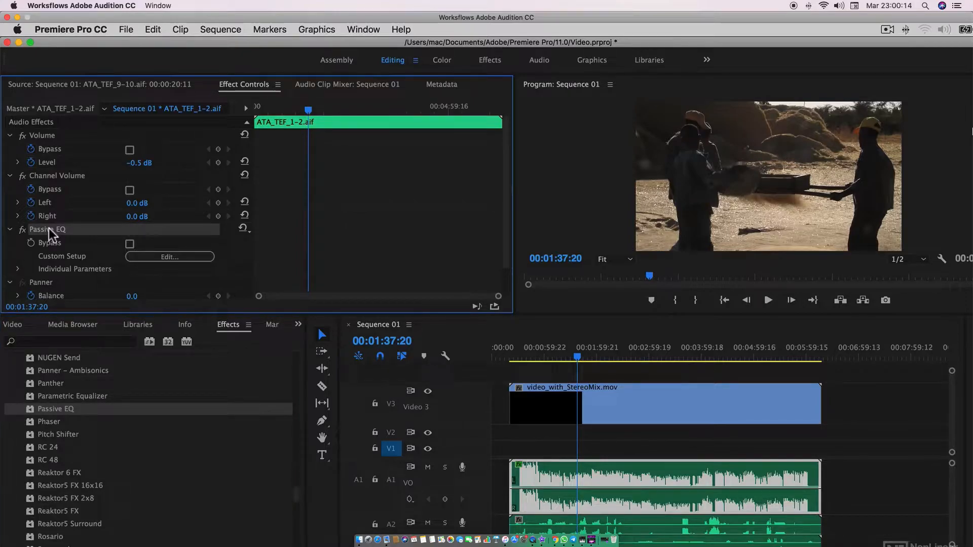
click(176, 259)
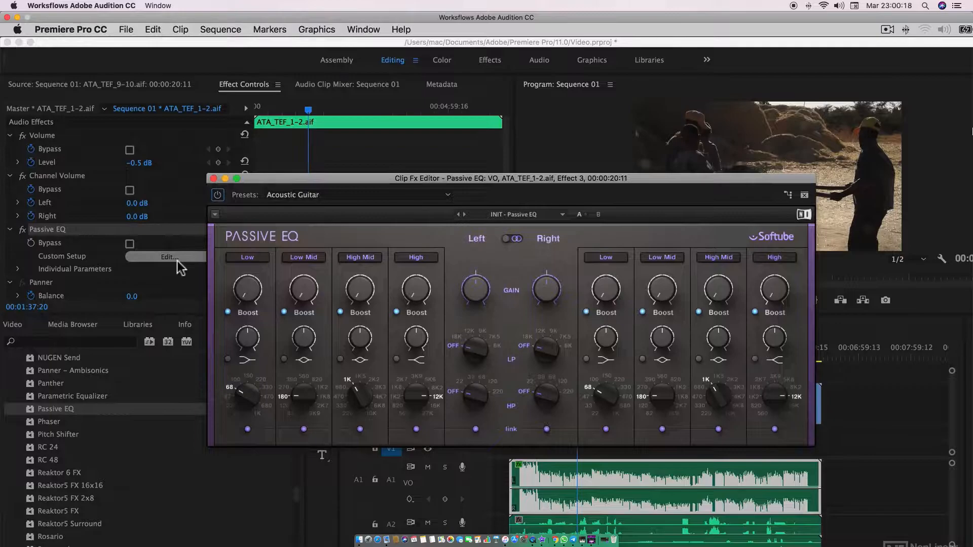
click(213, 179)
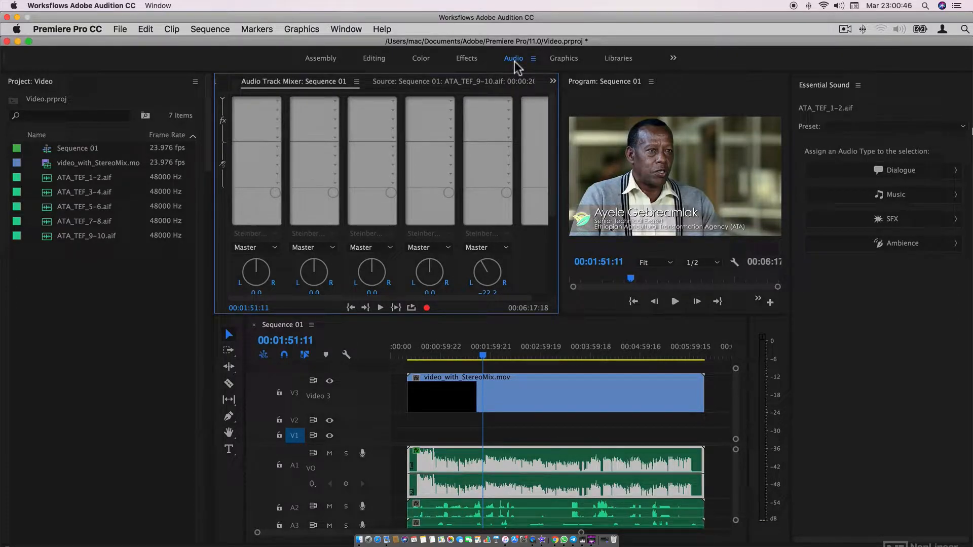
Step: Review the available audio mixer panels and look over the effect, send, pan and fader sections of the Audio Track Mixer
scroll(446, 222, down, 1)
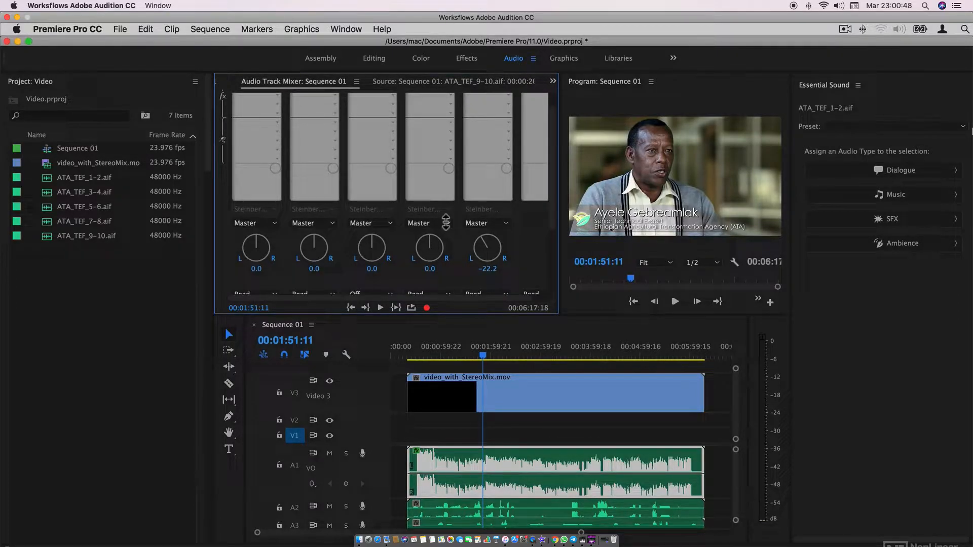
click(343, 29)
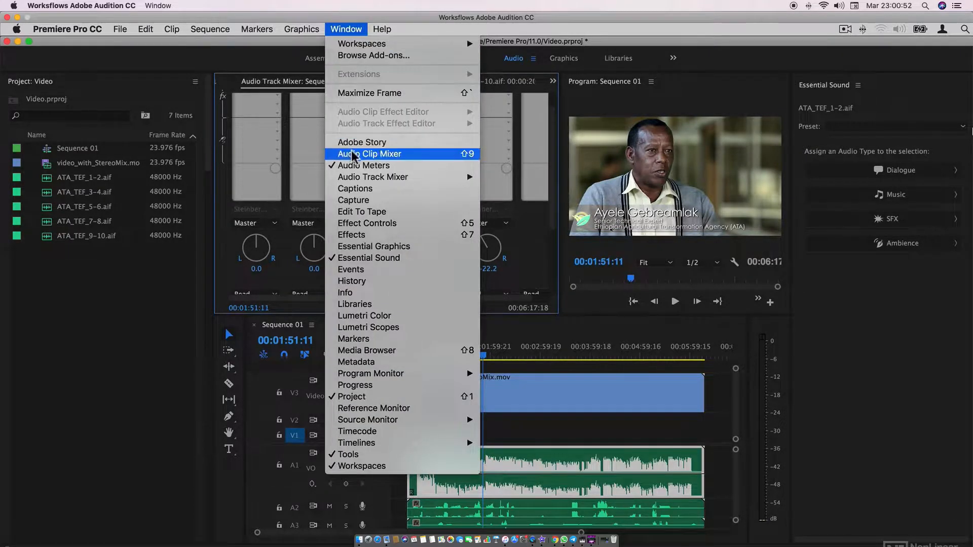
mouse_move(356, 179)
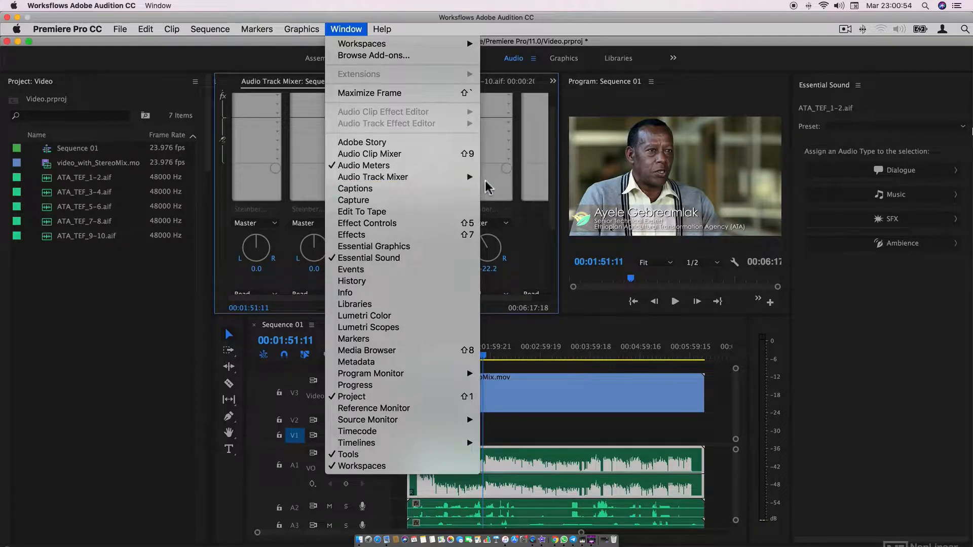
click(345, 29)
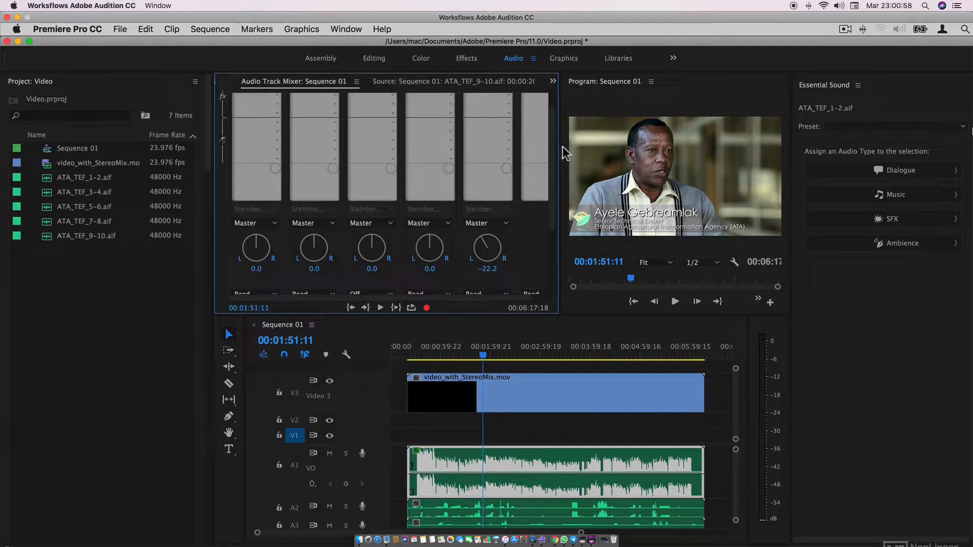
drag(552, 152, 549, 238)
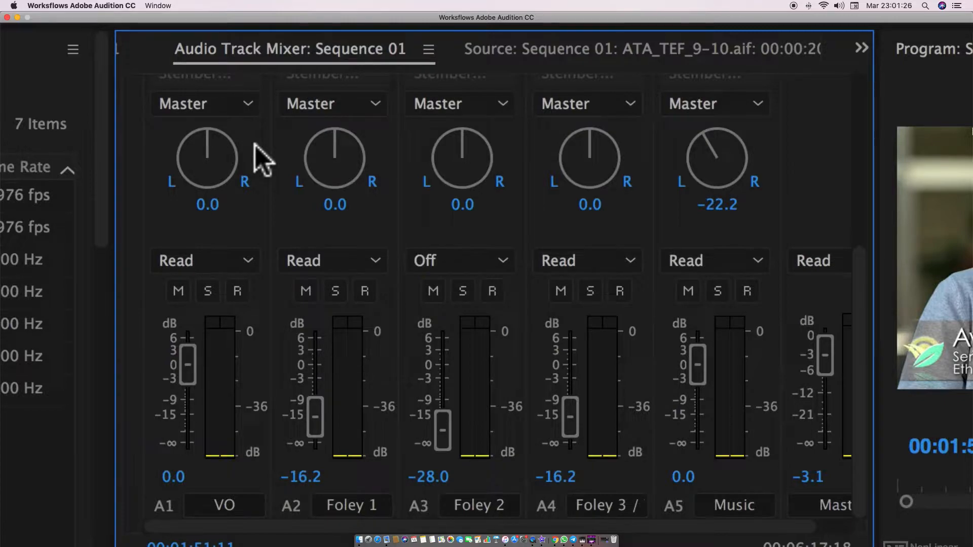
drag(857, 364, 848, 155)
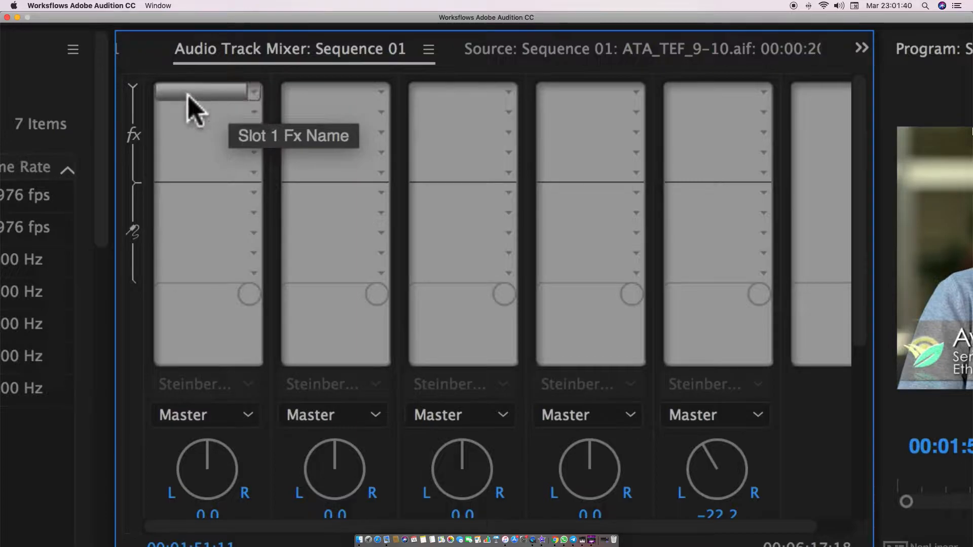
Step: Browse the track effects and add Graphic Equalizer (10 Bands) to the first effect slot of the VO track
click(254, 92)
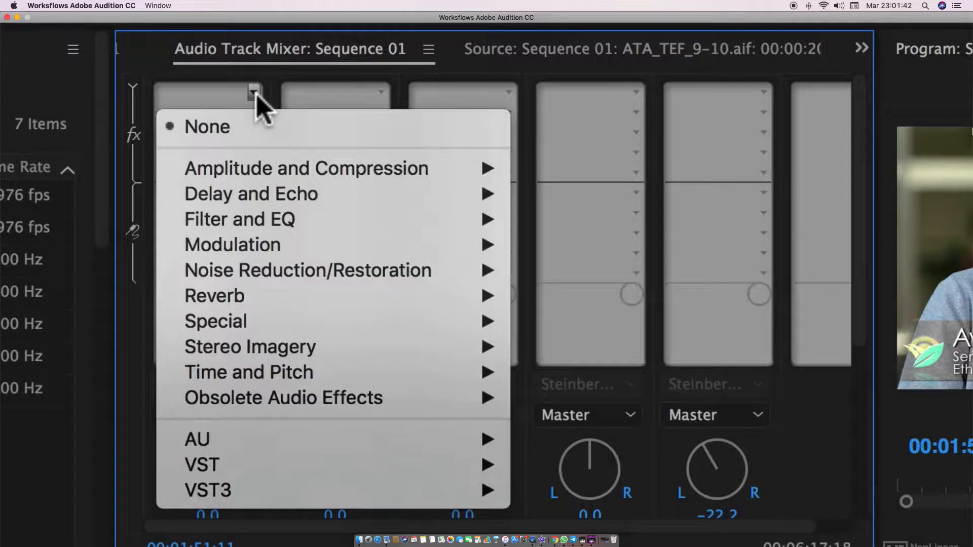
mouse_move(277, 173)
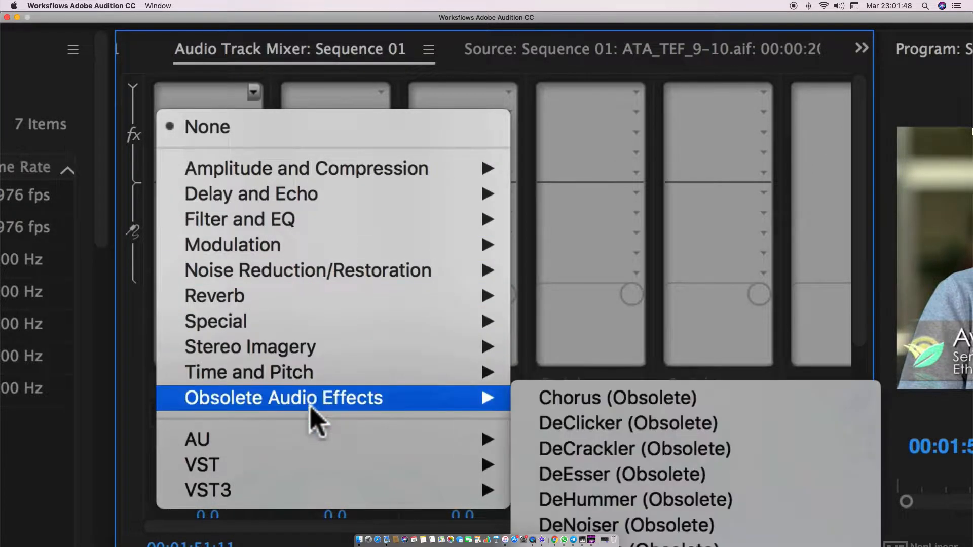
mouse_move(308, 445)
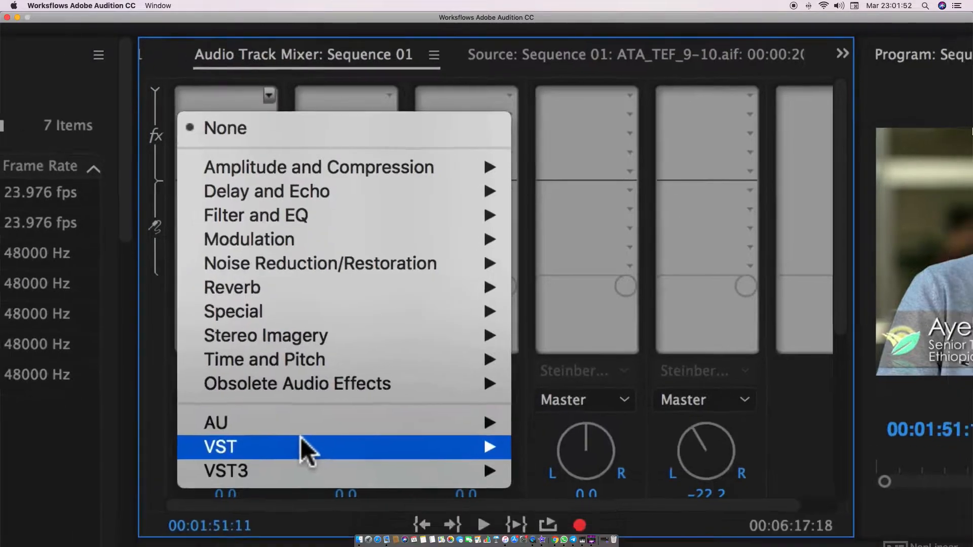
mouse_move(287, 453)
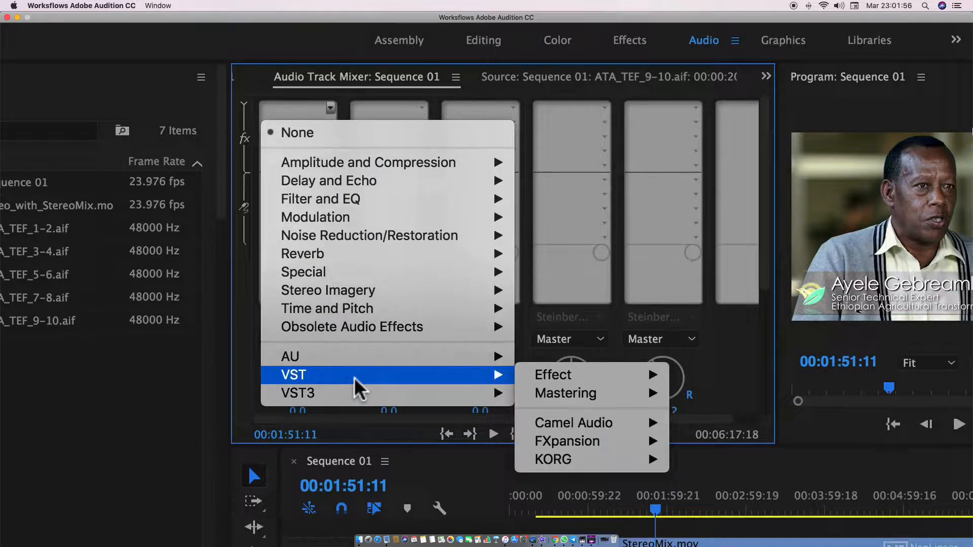
mouse_move(435, 183)
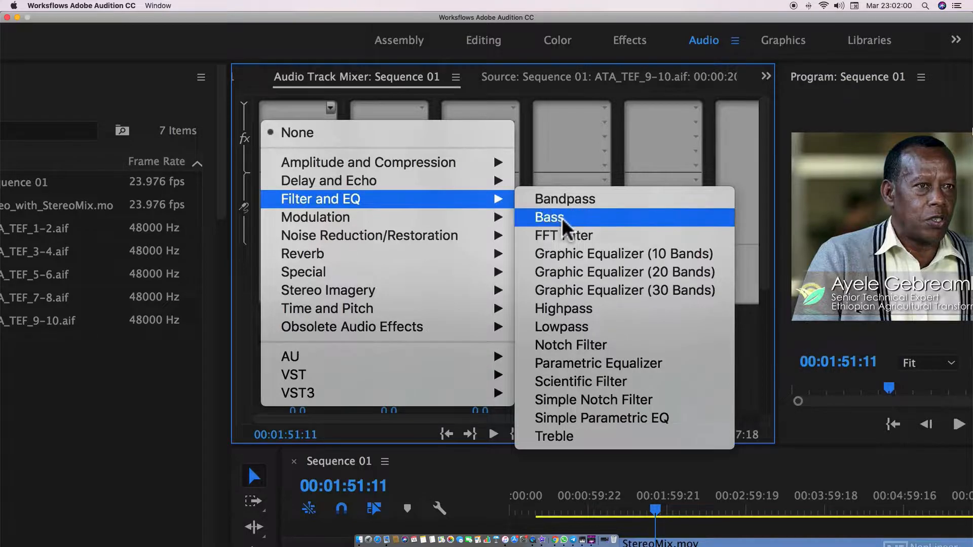
click(568, 255)
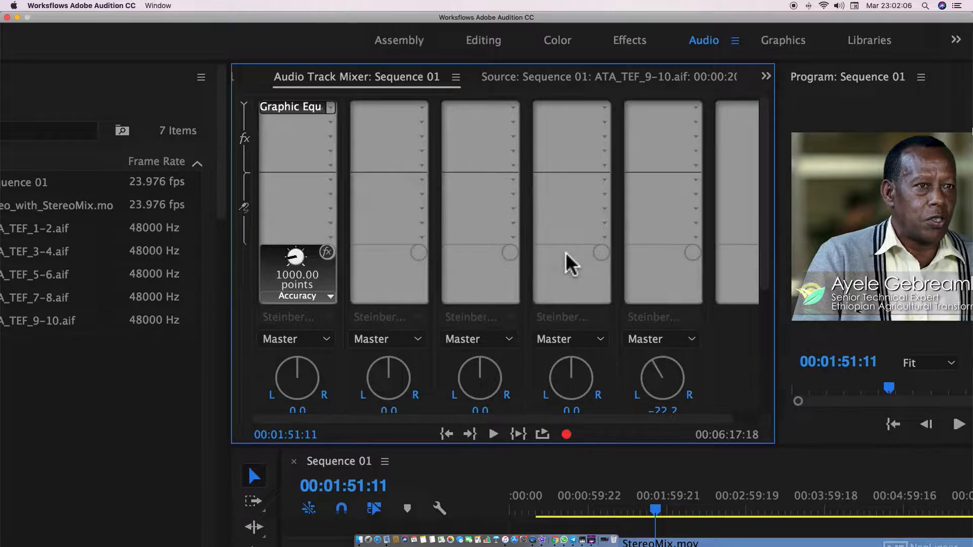
Step: Show EQ Band 4 as the VO track equalizer's parameter in the mixer and set it to 1.40 dB
click(327, 297)
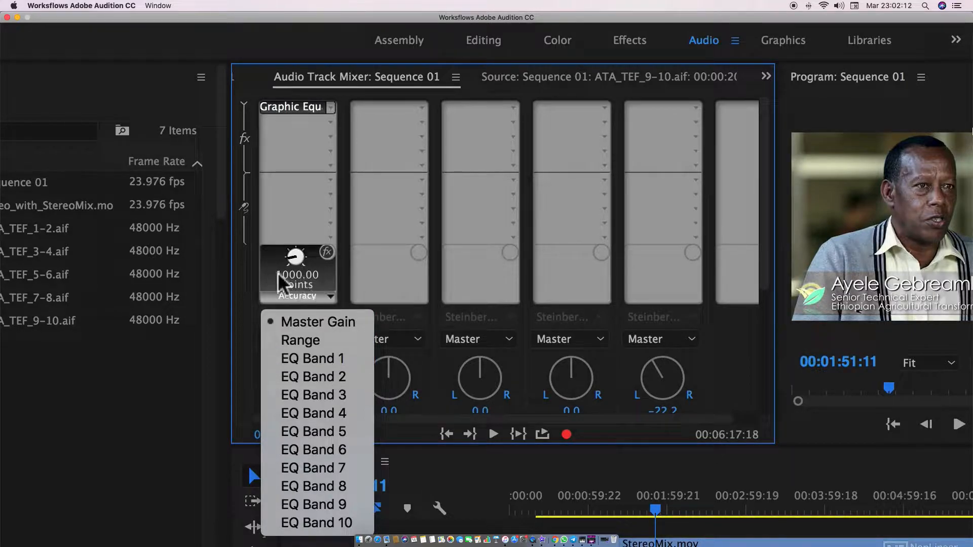
click(314, 377)
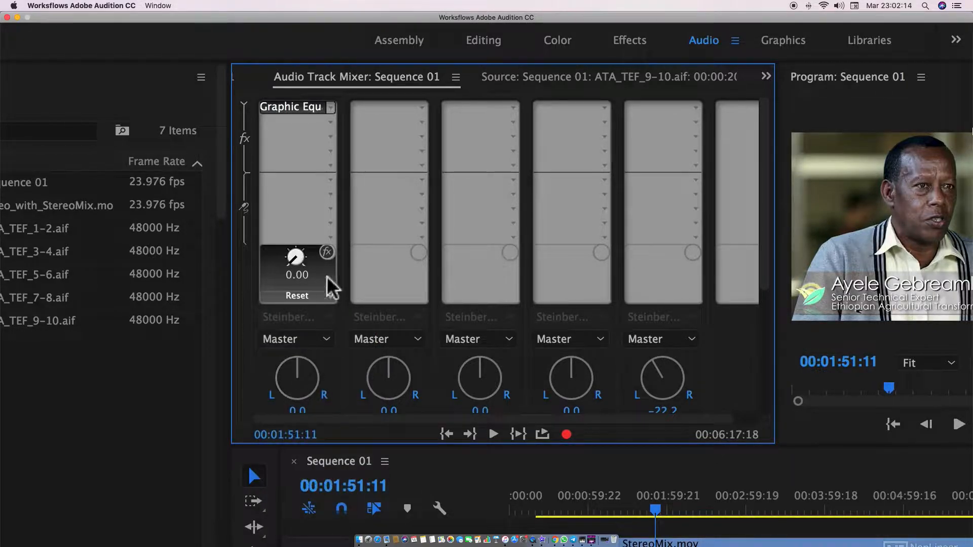
click(329, 296)
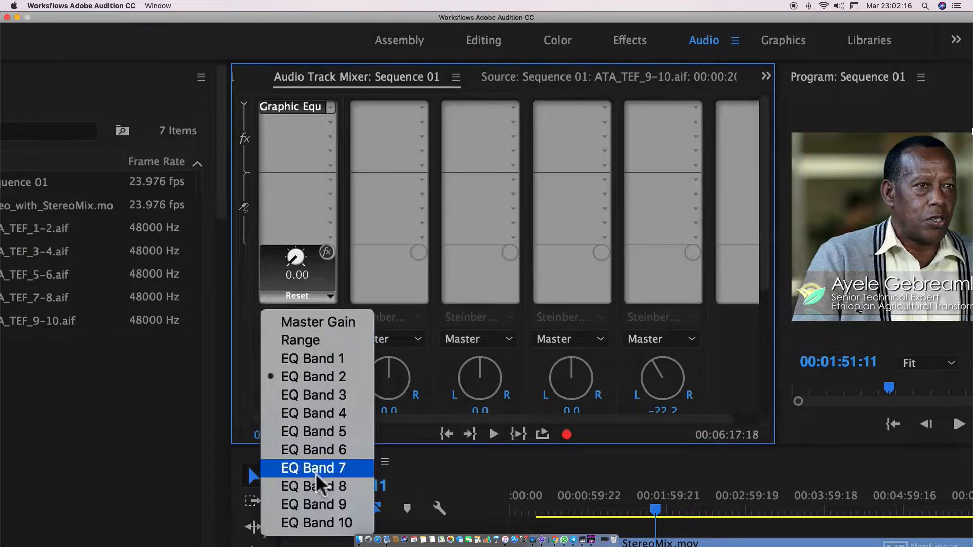
click(314, 413)
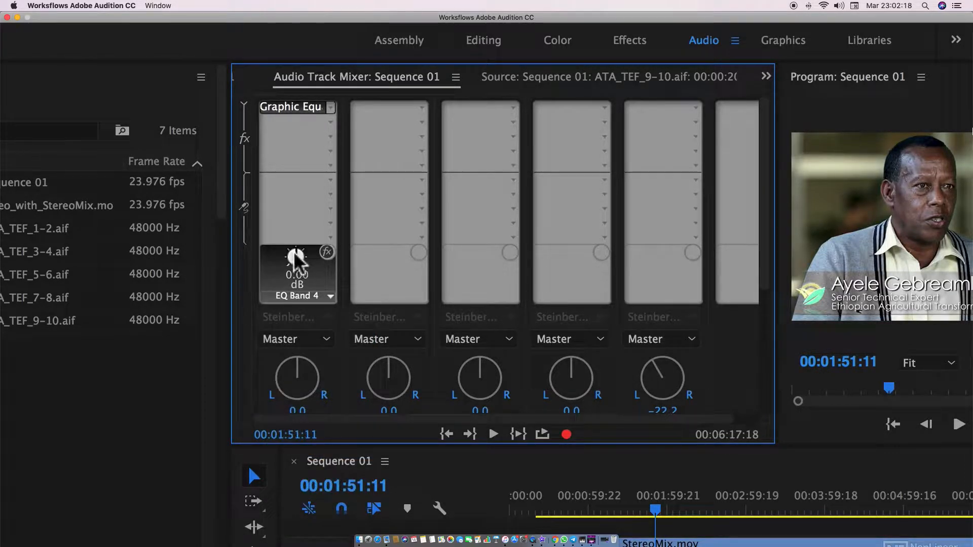
drag(293, 279, 296, 256)
click(329, 297)
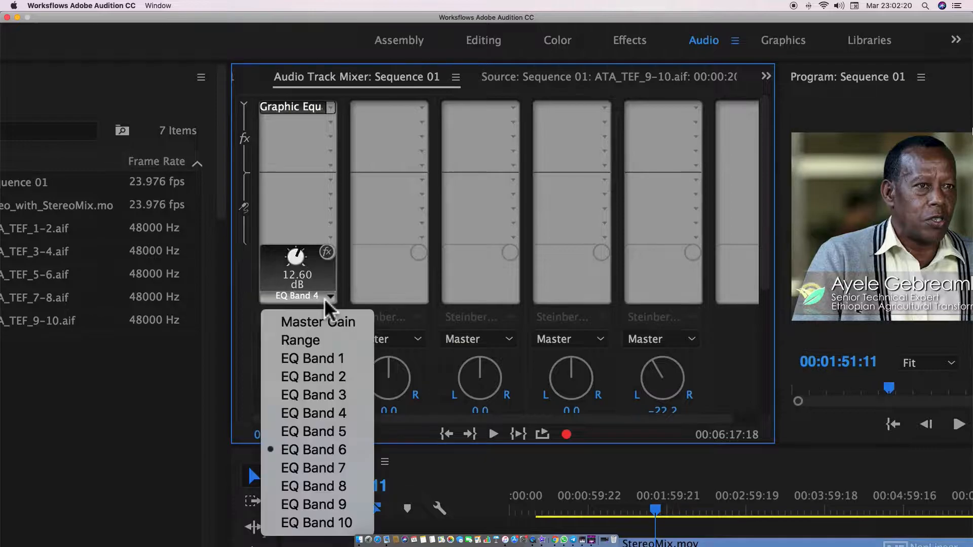
click(332, 282)
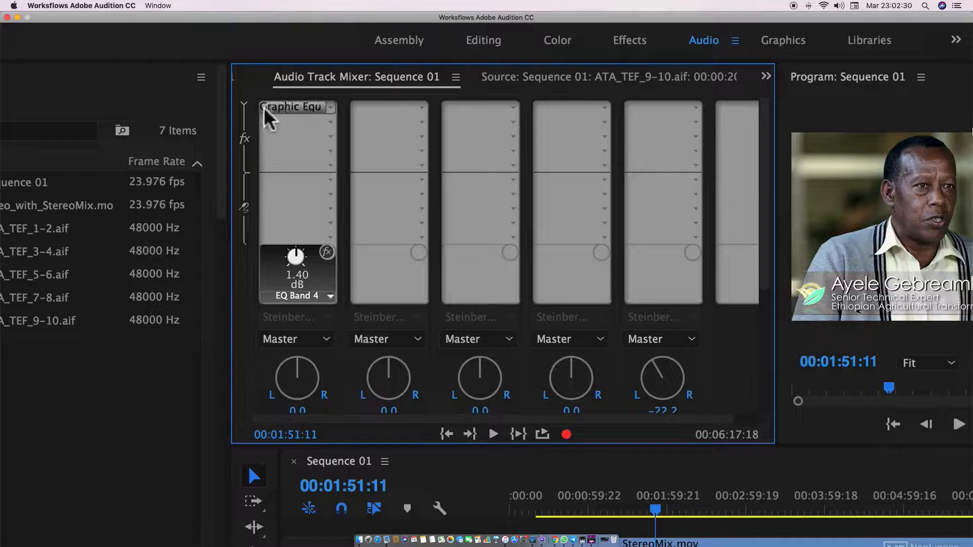
Step: In the VO track's Graphic Equalizer editor, lower the 250 Hz band to about -7.6 dB and close the editor
double_click(284, 110)
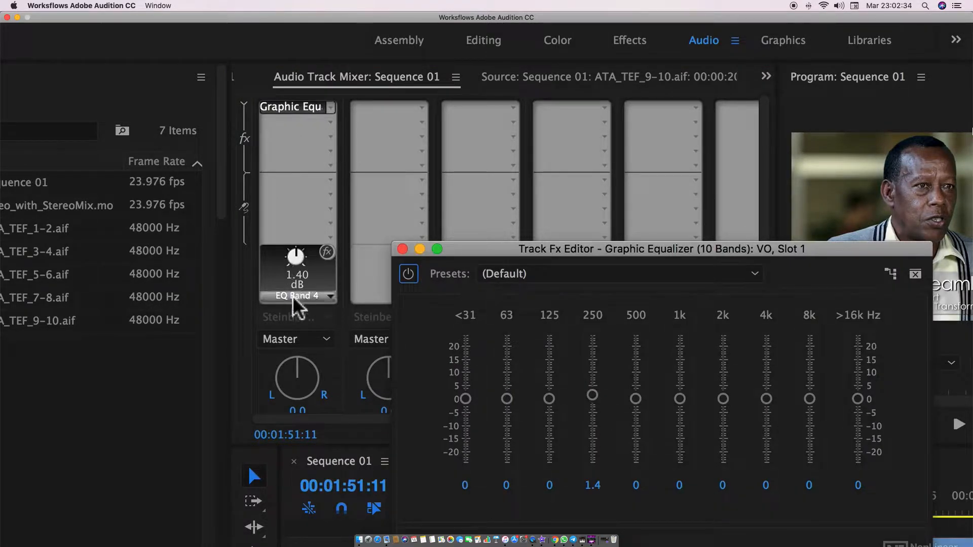
mouse_move(587, 400)
mouse_down()
mouse_move(590, 413)
mouse_move(591, 364)
mouse_move(591, 418)
mouse_move(591, 357)
mouse_move(587, 431)
mouse_move(591, 375)
mouse_move(589, 419)
mouse_up()
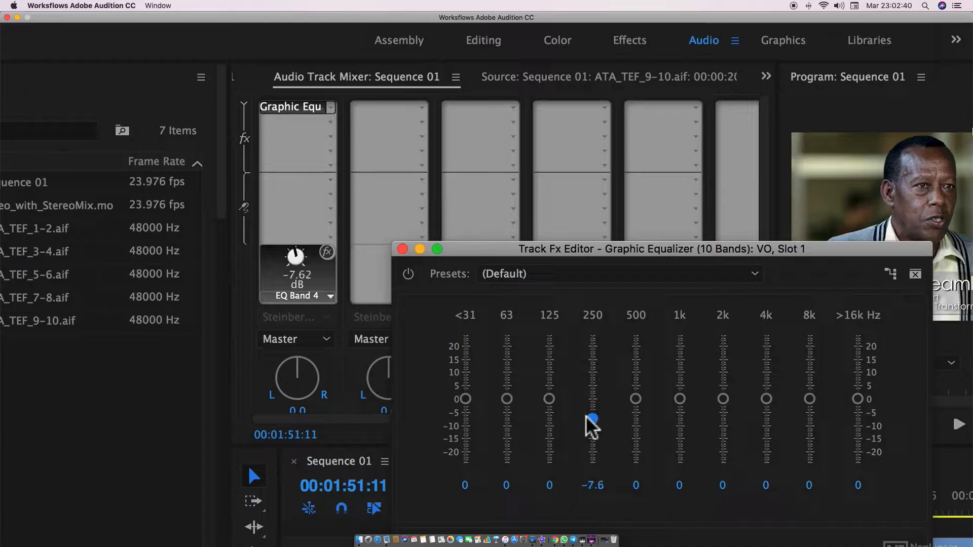
click(402, 249)
Step: Add Stereo Expander to the second effect slot of the VO track, and view its editor before closing it
click(330, 123)
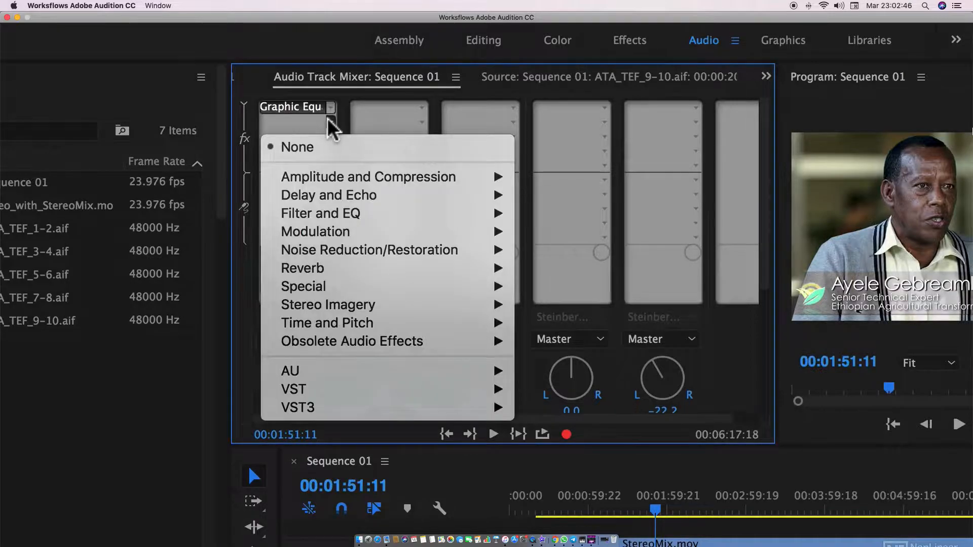
mouse_move(350, 325)
mouse_move(353, 306)
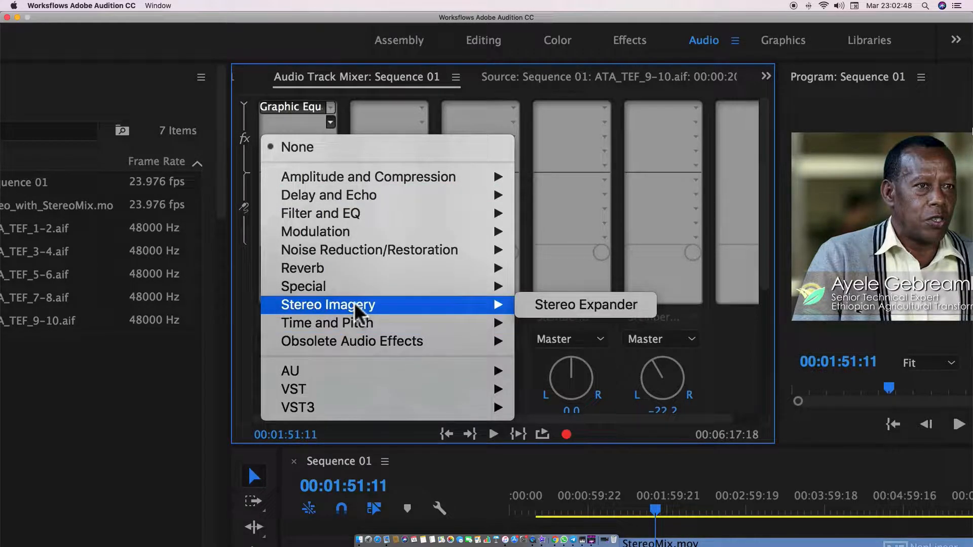
click(563, 308)
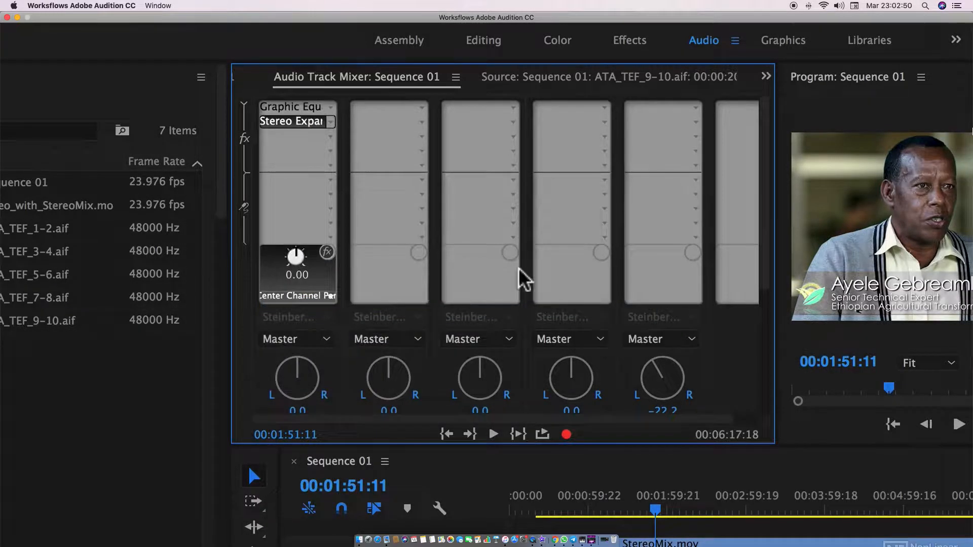
double_click(303, 123)
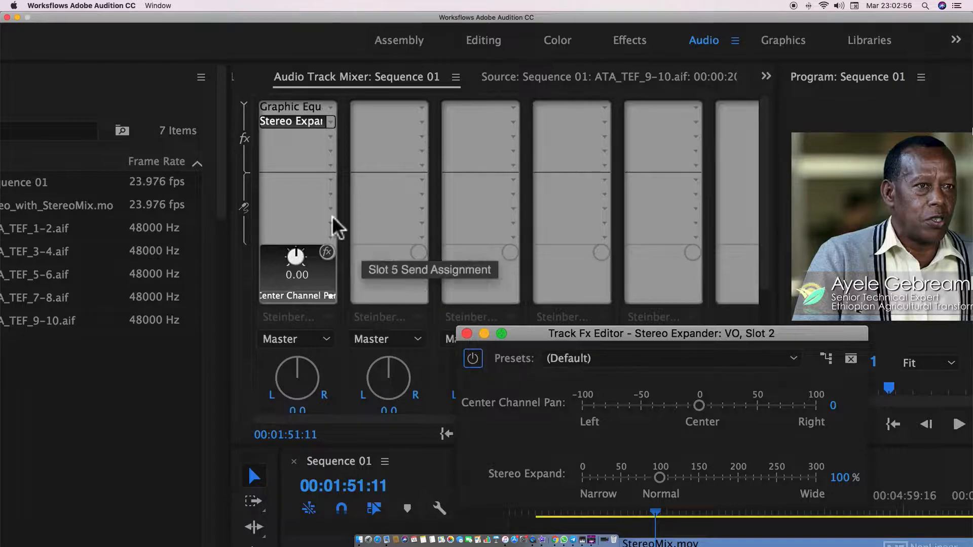
click(467, 334)
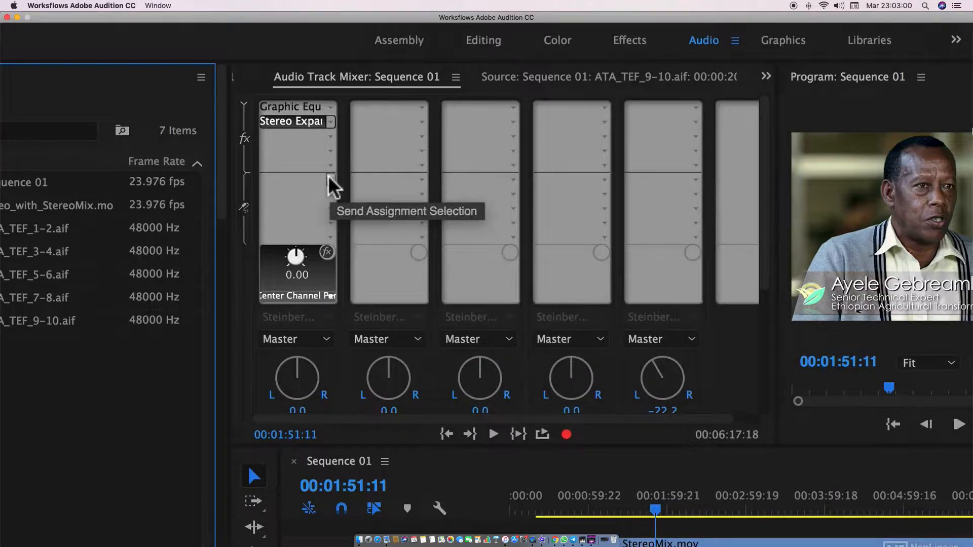
Step: Examine the VO track's send assignment options without assigning a send, and look over the output, pan, automation and fader controls
click(331, 180)
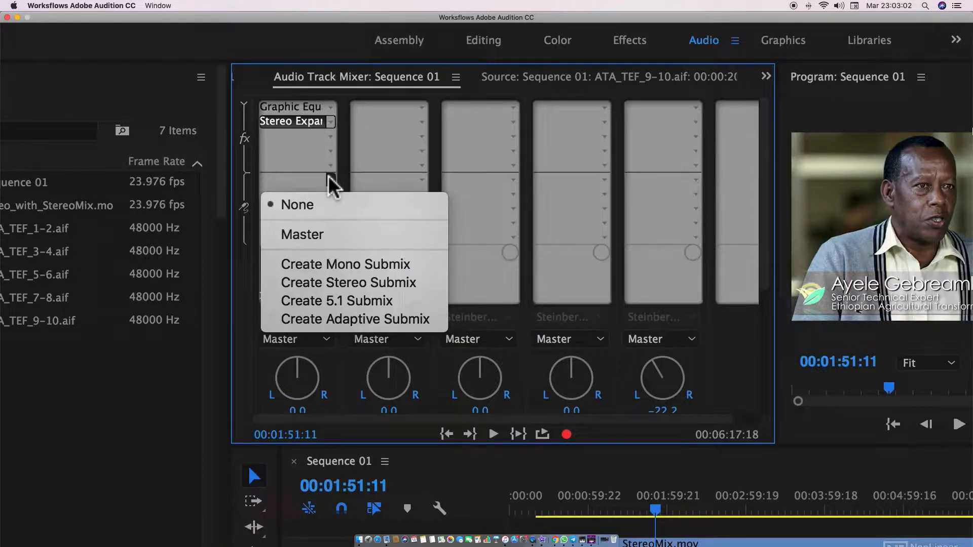
click(330, 180)
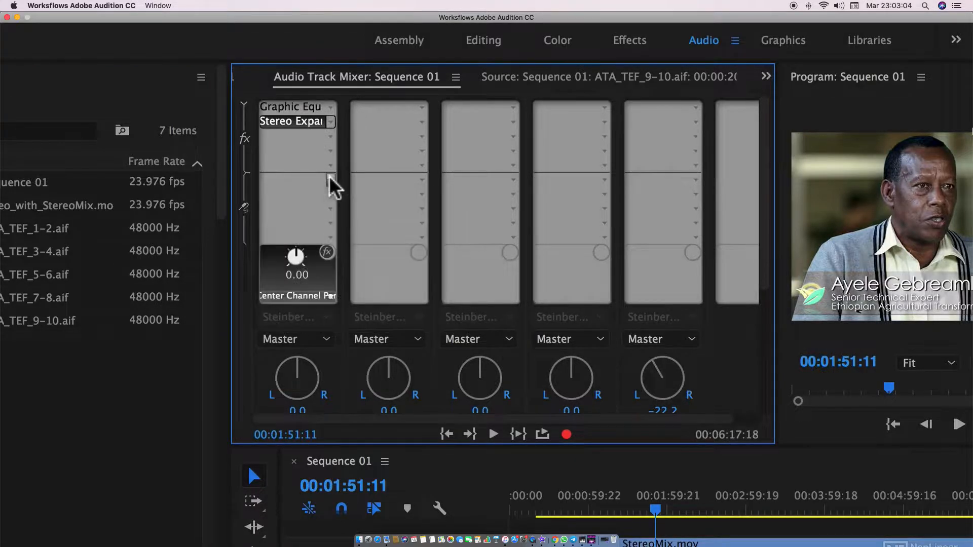
click(330, 222)
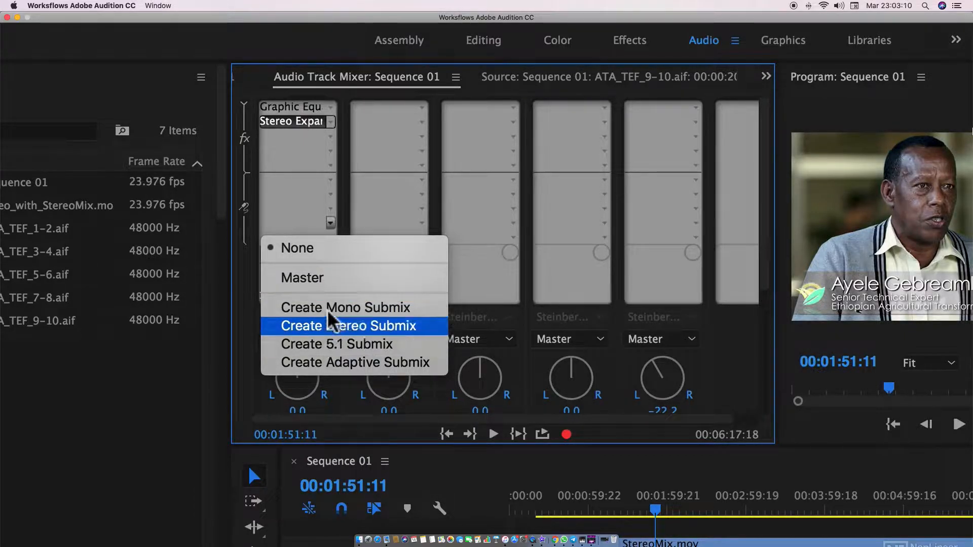
click(323, 223)
scroll(321, 218, down, 3)
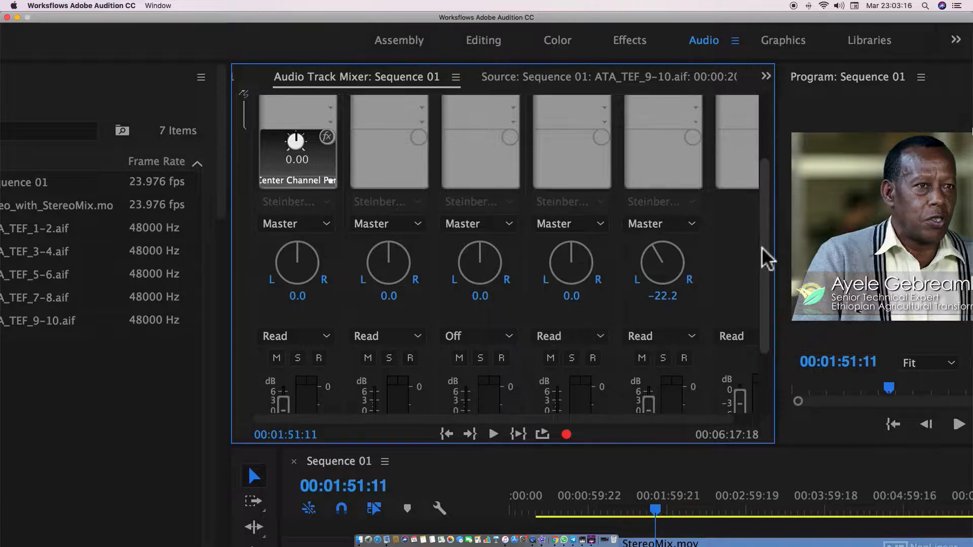
drag(765, 254, 765, 380)
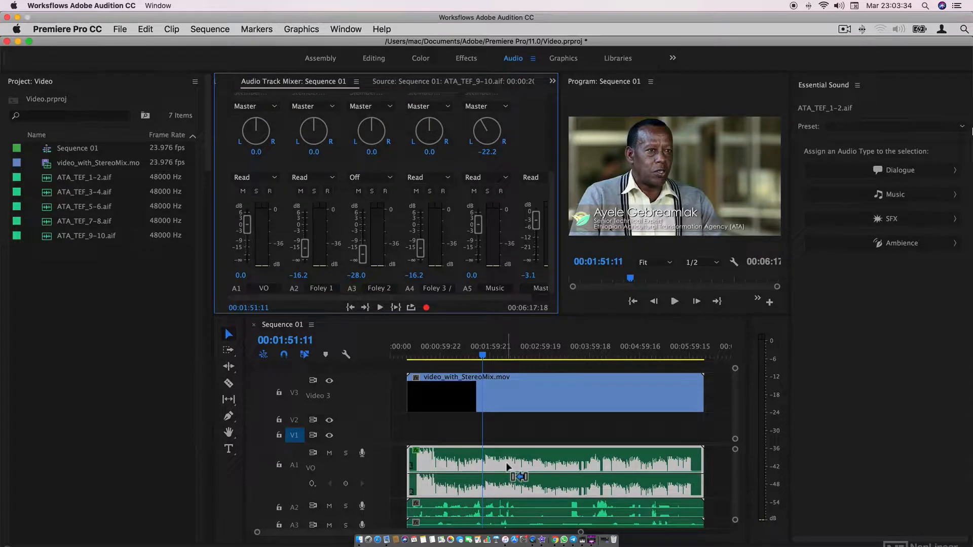
Step: Display the Audio Clip Mixer for Sequence 01 and compare its channels with the audio tracks in the timeline
click(552, 82)
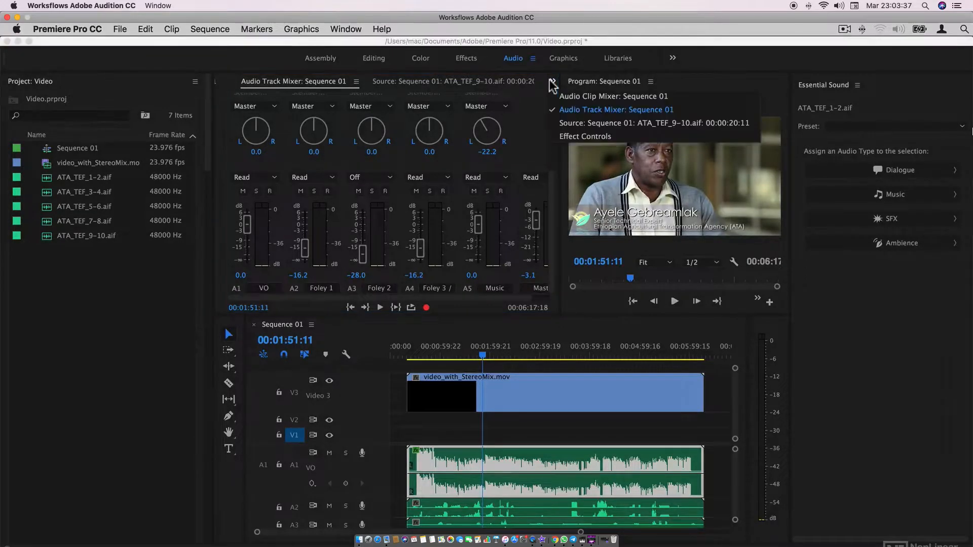
click(573, 97)
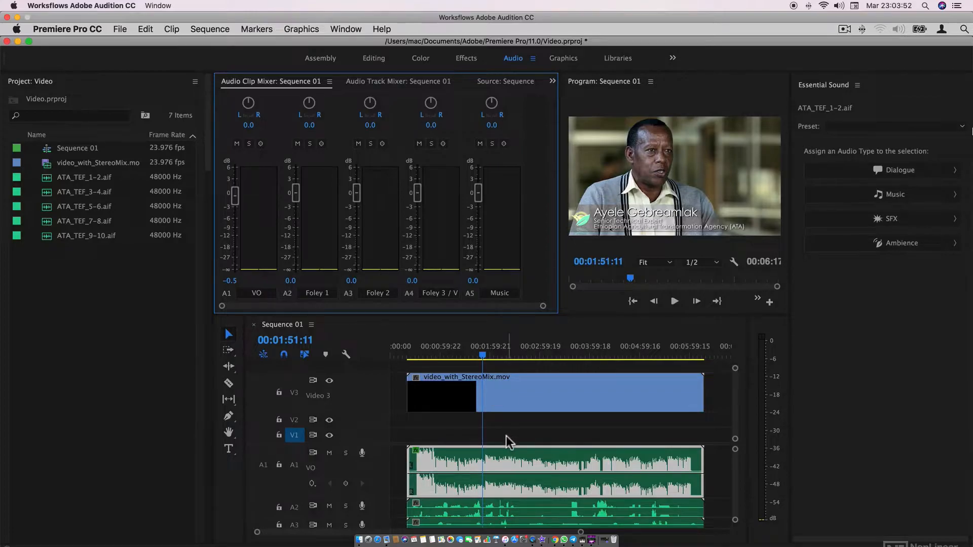
scroll(515, 472, down, 3)
scroll(514, 472, up, 3)
Step: Split the VO clip with the Razor tool at 00:01:26:04 and again about a minute further along, and return to the Selection tool
drag(497, 416, 462, 357)
click(467, 364)
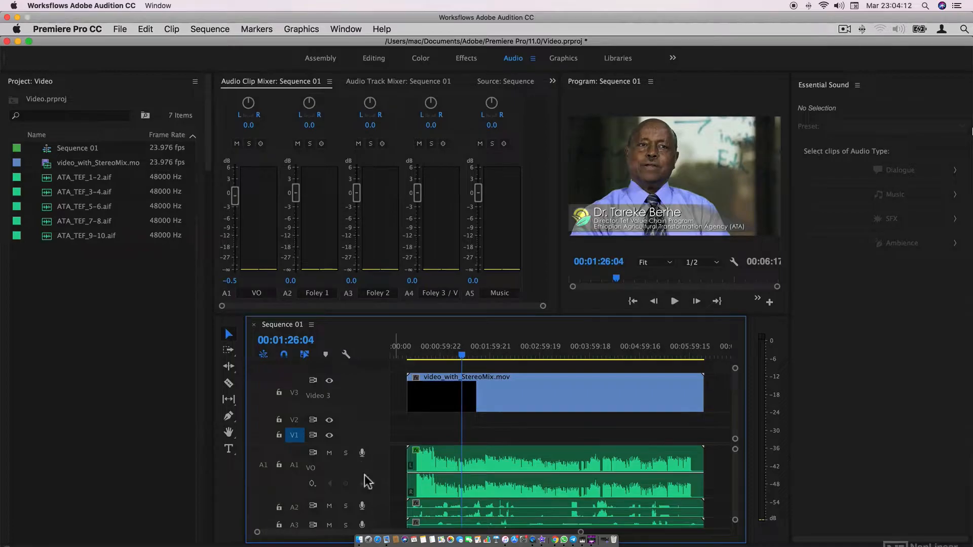
click(460, 466)
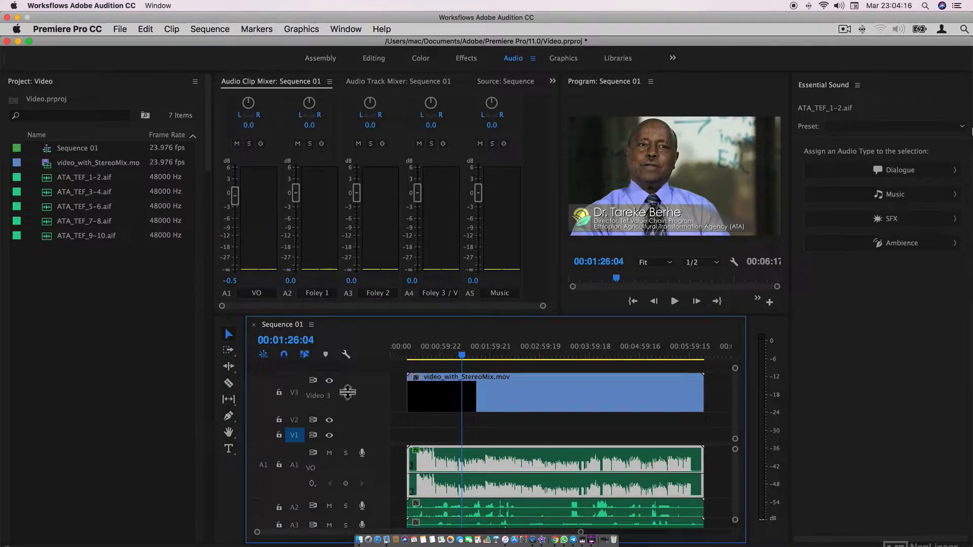
click(229, 384)
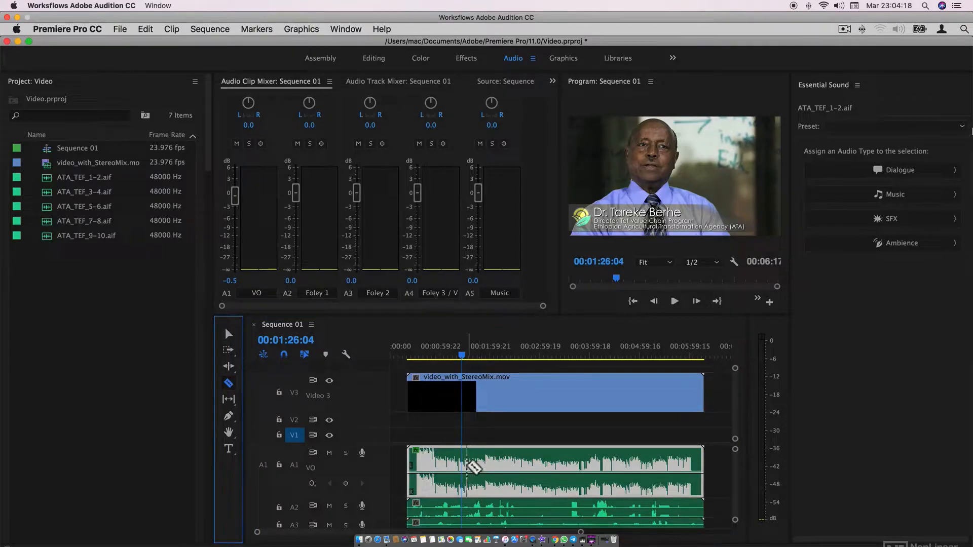
click(462, 464)
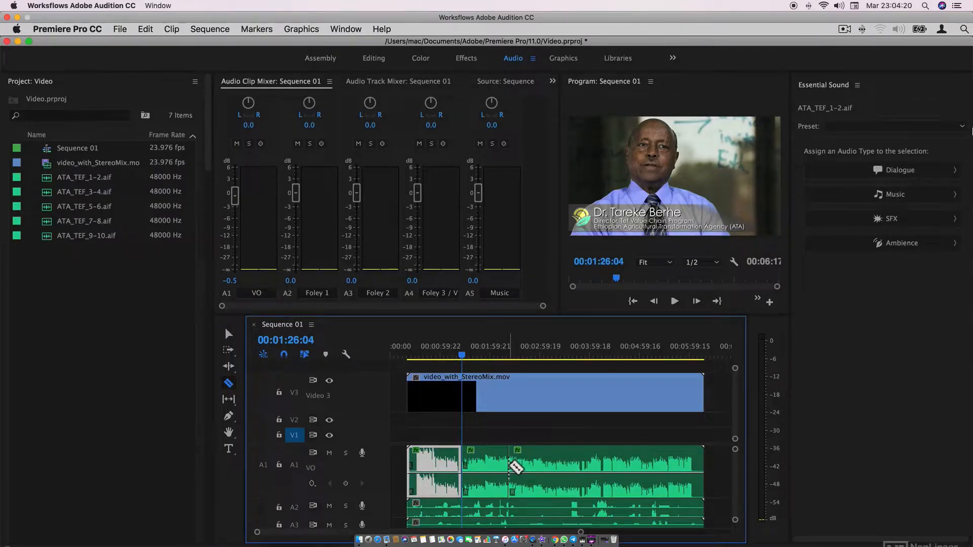
click(508, 463)
key(v)
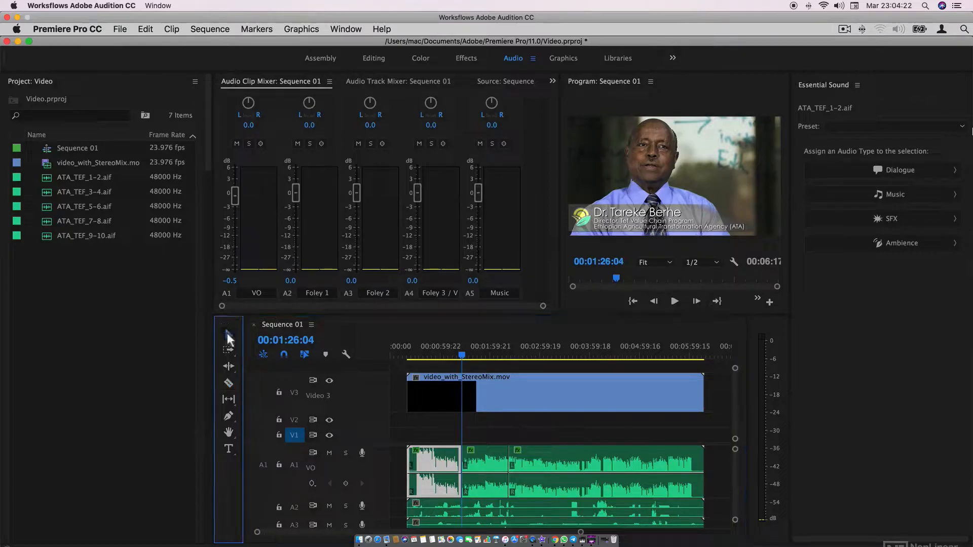
Step: Place the playhead at 00:00:58:10 over the first VO segment and lower its clip mixer fader to -7.7 dB
click(446, 355)
drag(445, 355, 439, 356)
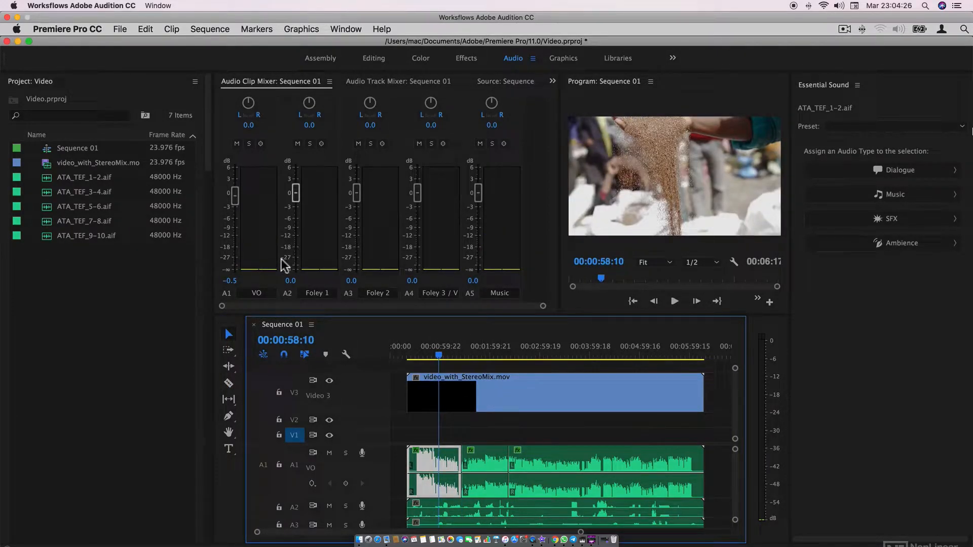
drag(236, 197, 236, 209)
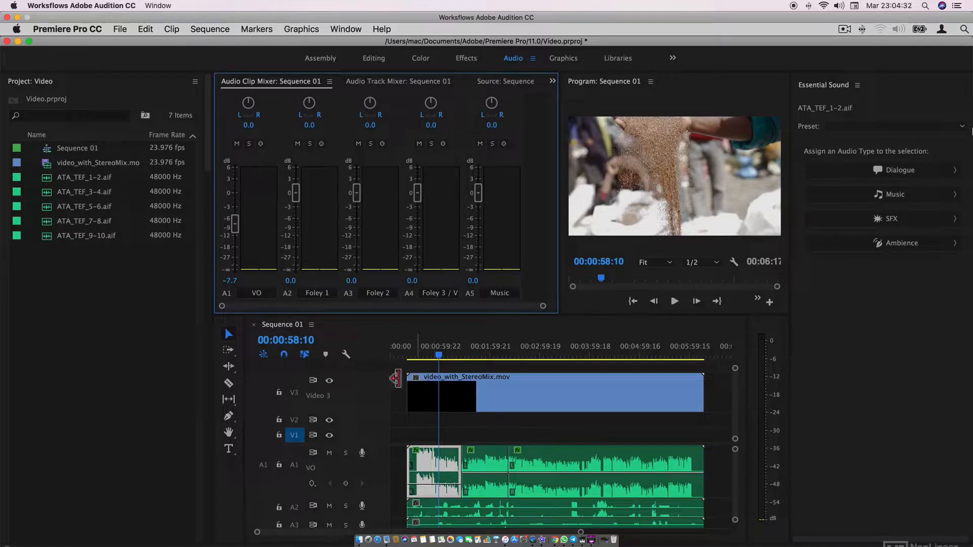
Step: Move the playhead between the first and second VO segments to compare how the VO clip fader responds to each
mouse_move(453, 354)
mouse_down()
mouse_move(479, 357)
mouse_move(454, 363)
mouse_up()
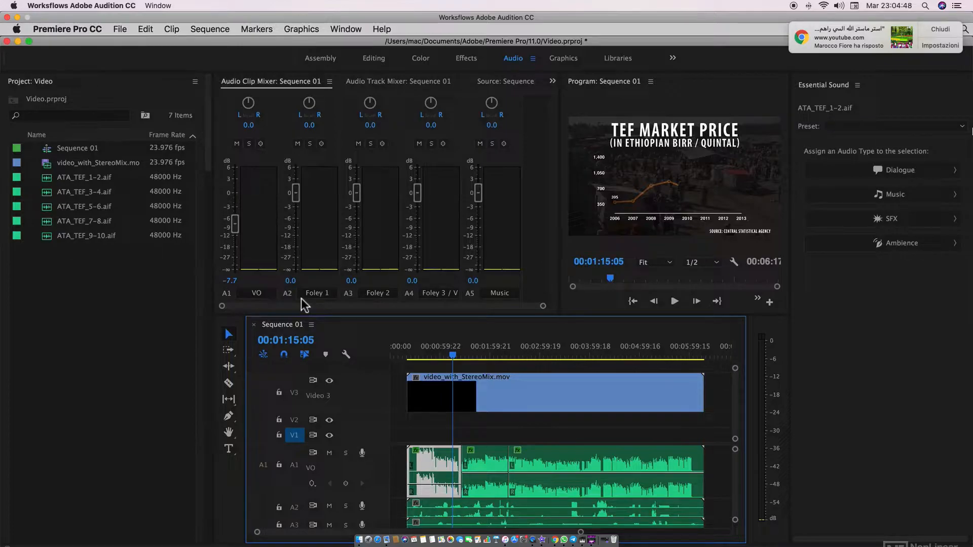
drag(452, 354, 471, 354)
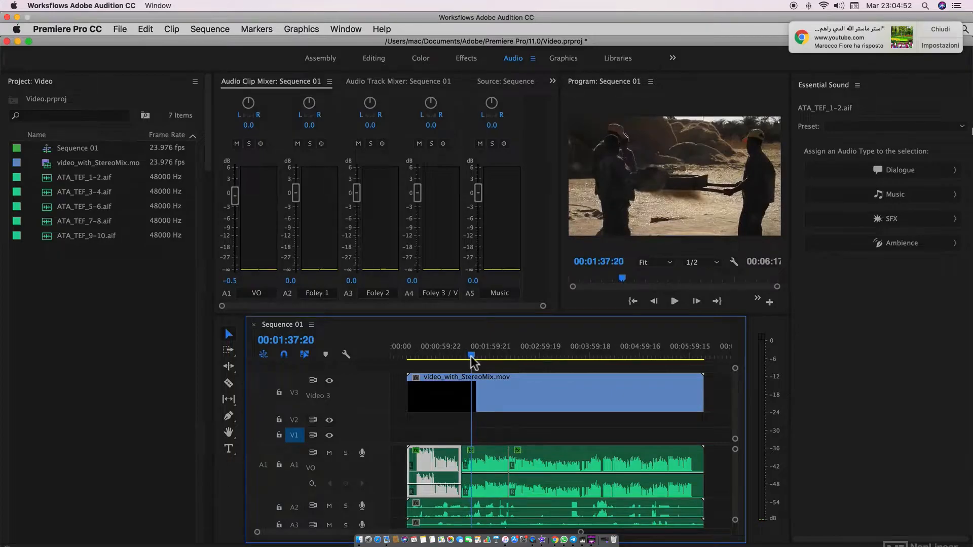
click(483, 458)
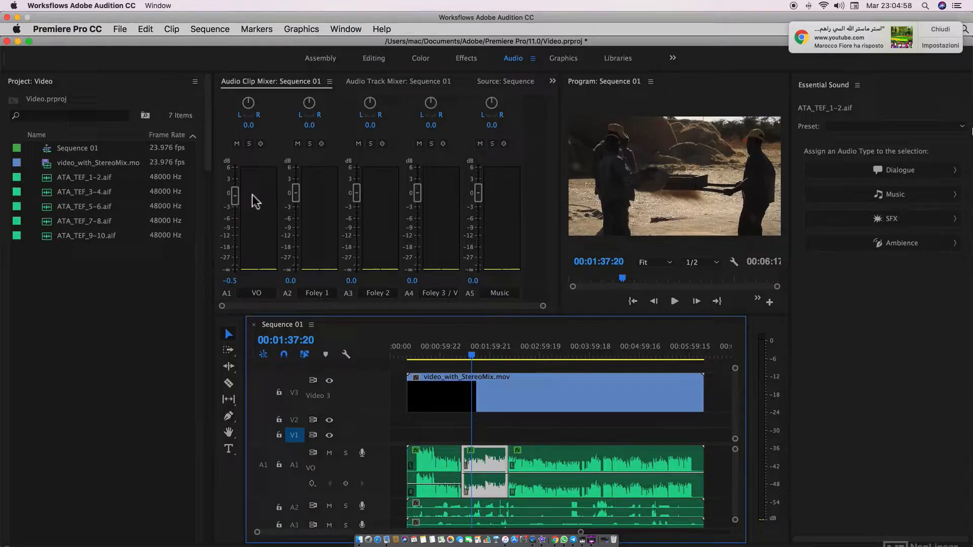
drag(471, 355, 437, 362)
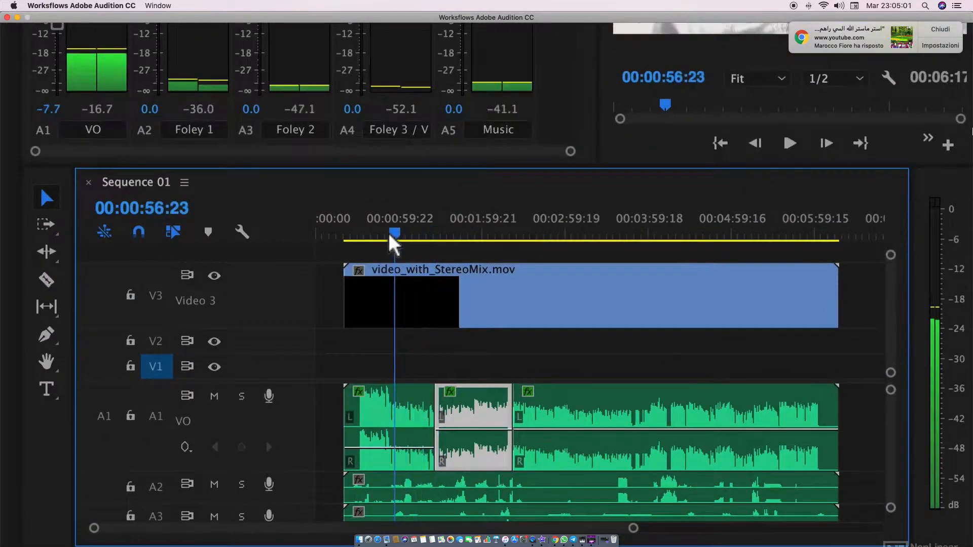
Step: Adjust the first VO segment's volume line to 3.9 dB and back to -0.6 dB, and enable keyframe writing on the VO clip channel
click(404, 440)
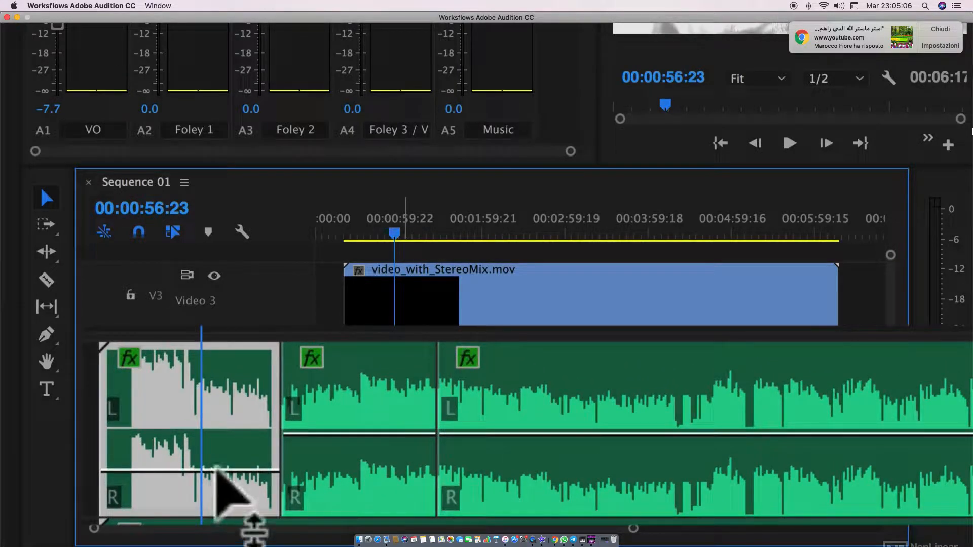
drag(218, 469, 217, 390)
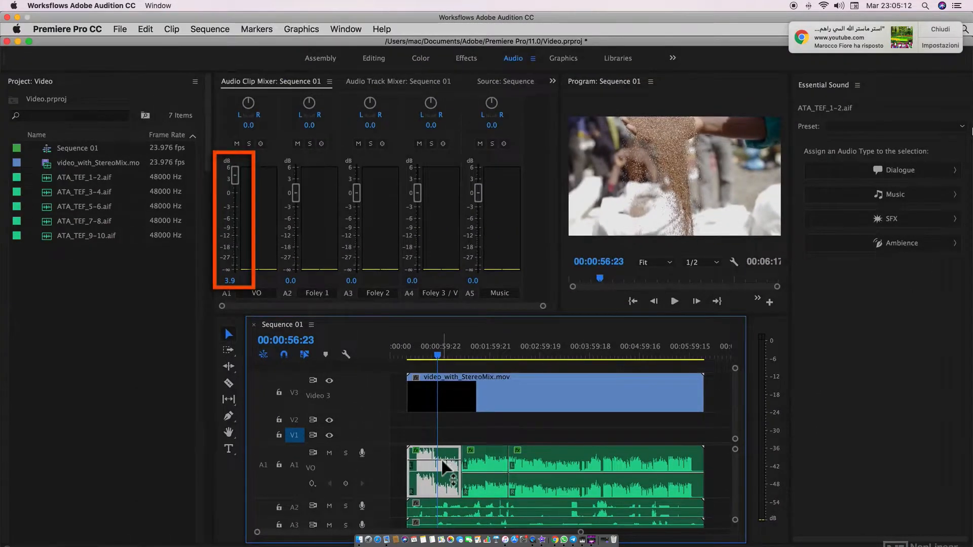
drag(442, 459, 443, 474)
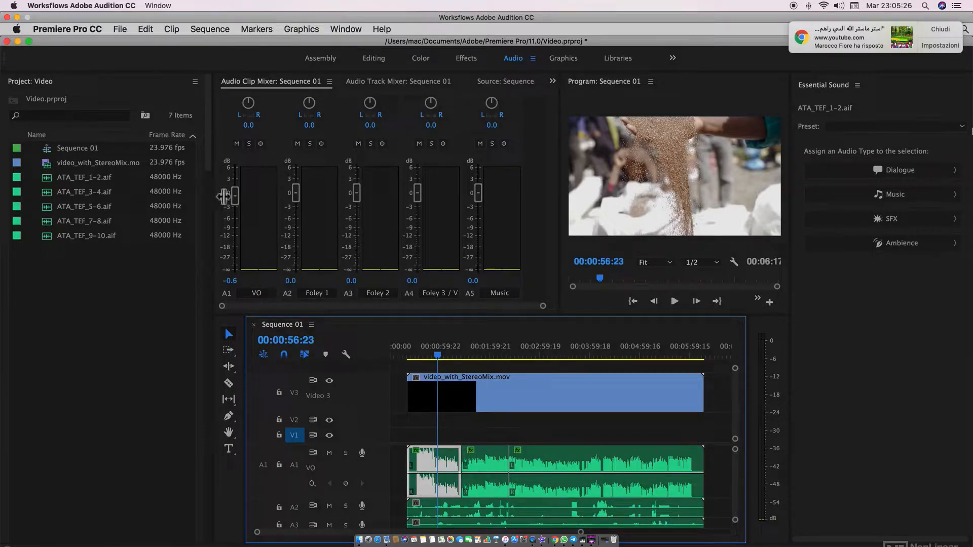
click(261, 146)
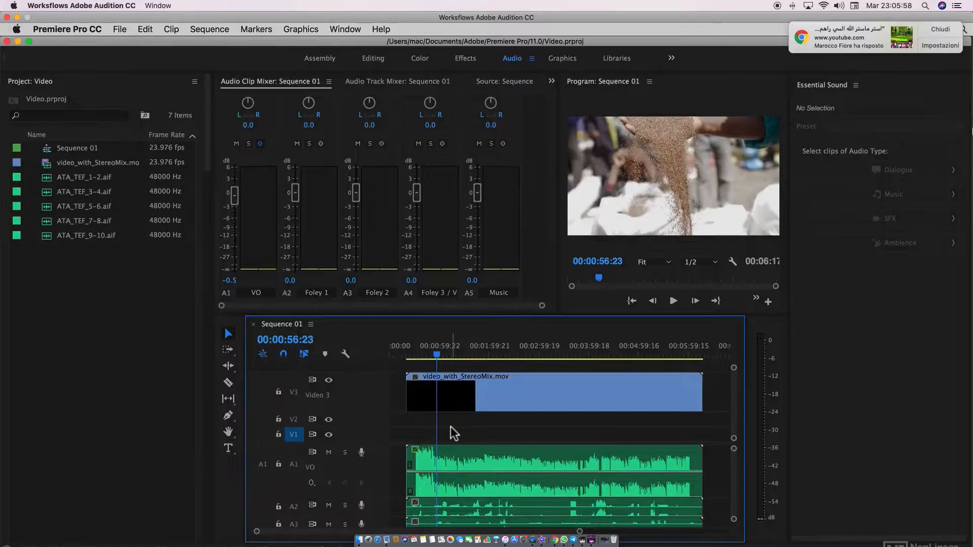
Step: Open the VO clip for editing in Adobe Audition and select the middle section of its waveform
click(471, 465)
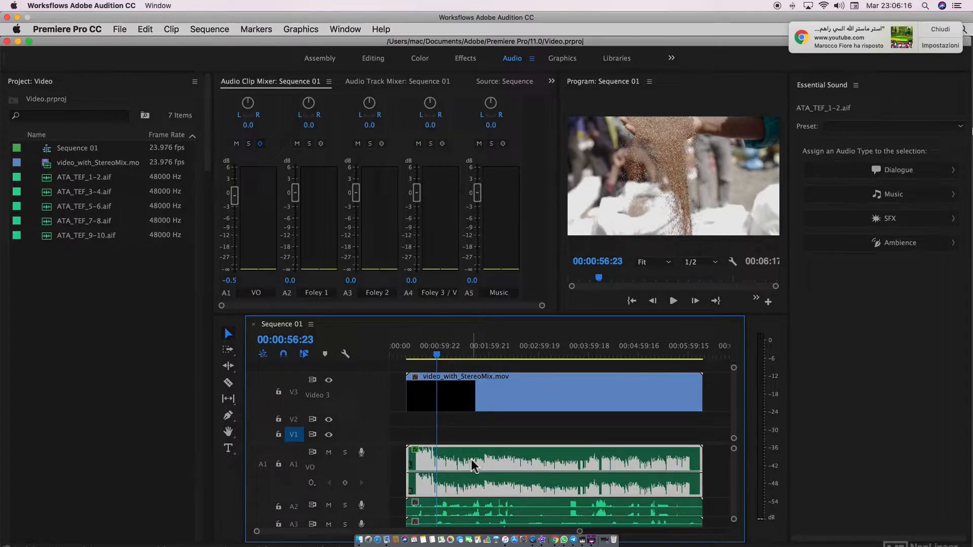
right_click(434, 460)
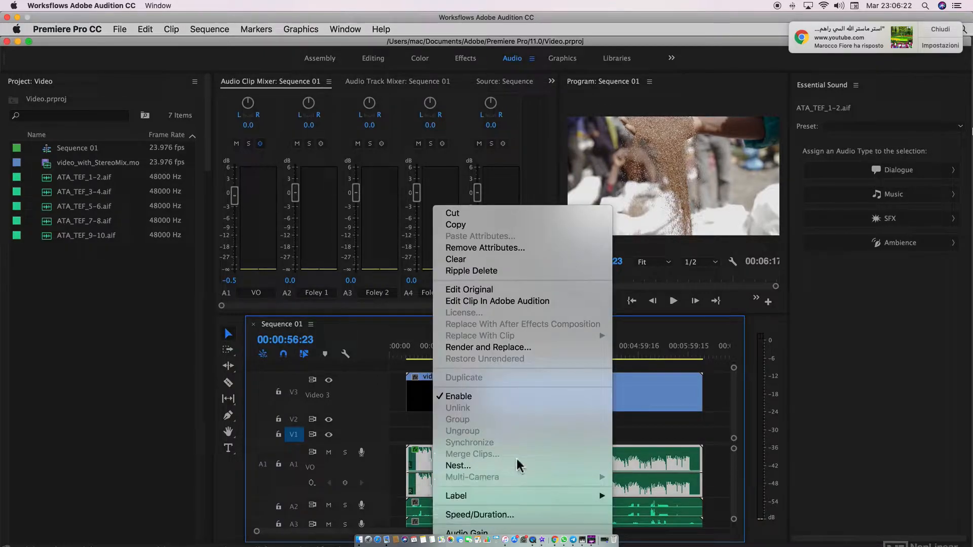
click(544, 302)
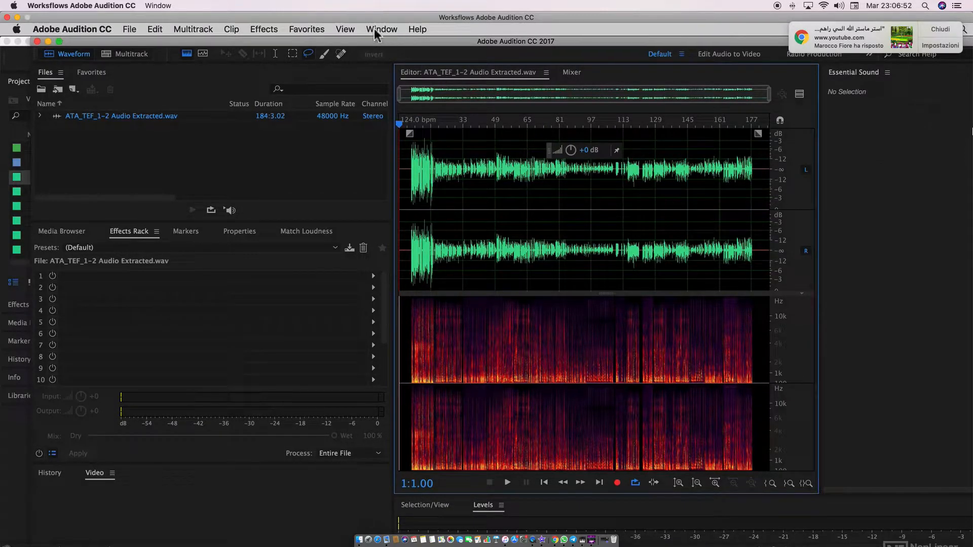
drag(370, 42, 339, 40)
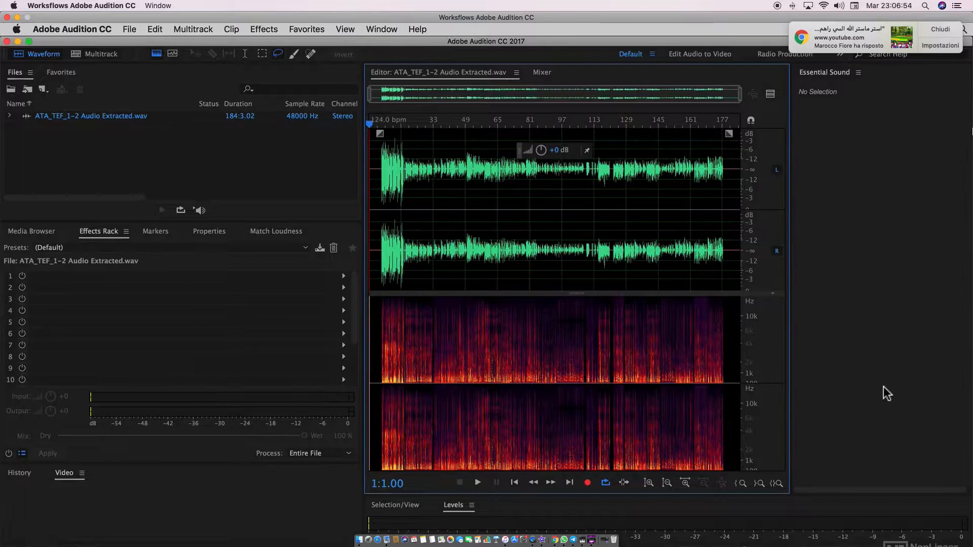
drag(463, 170, 603, 168)
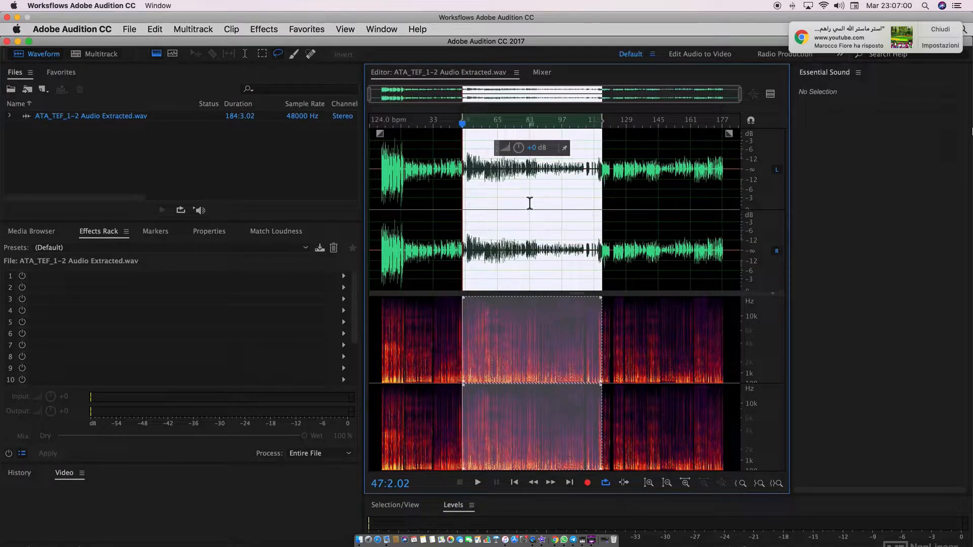
Step: Switch back to Premiere Pro and open the ATA_TEF_3-4.aif clip on track A2 for editing in Adobe Audition
key(super+Tab)
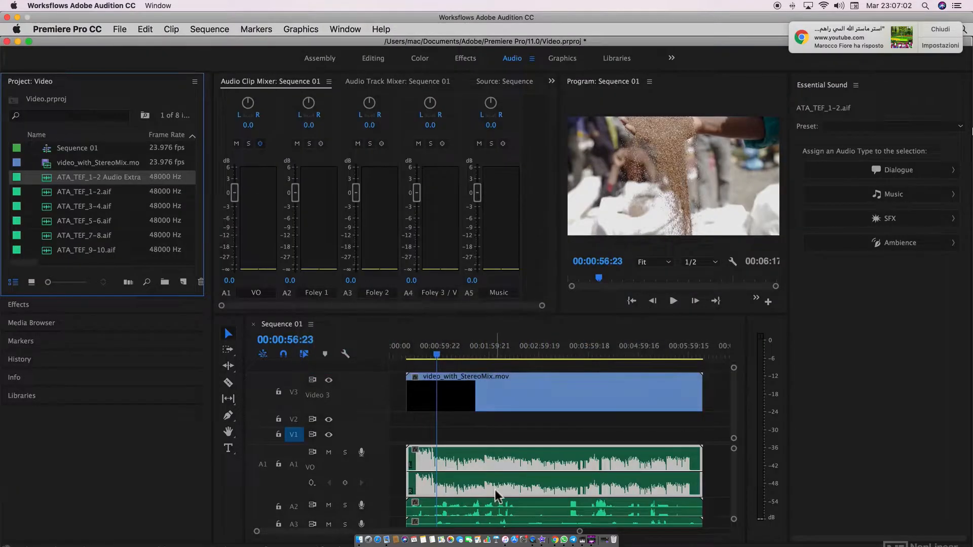
click(473, 506)
right_click(472, 506)
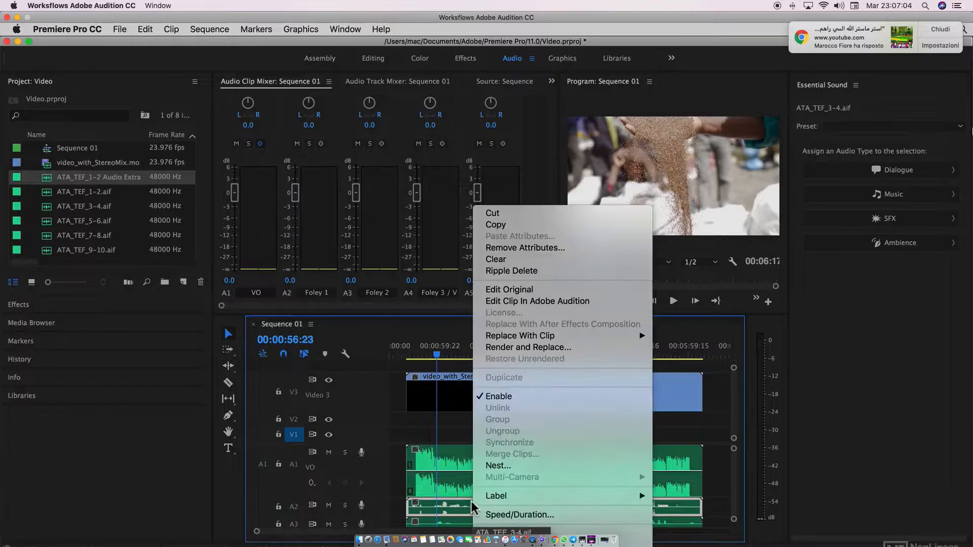
click(589, 302)
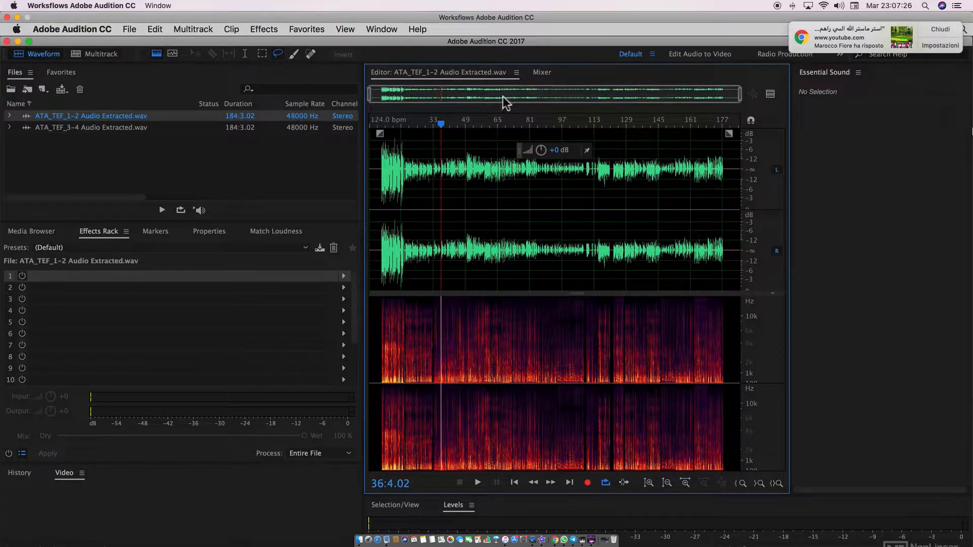
Step: In ATA_TEF_1-2 Audio Extracted.wav, select a short passage just after bar 37 and adjust its volume with the on-waveform gain control
scroll(482, 183, up, 5)
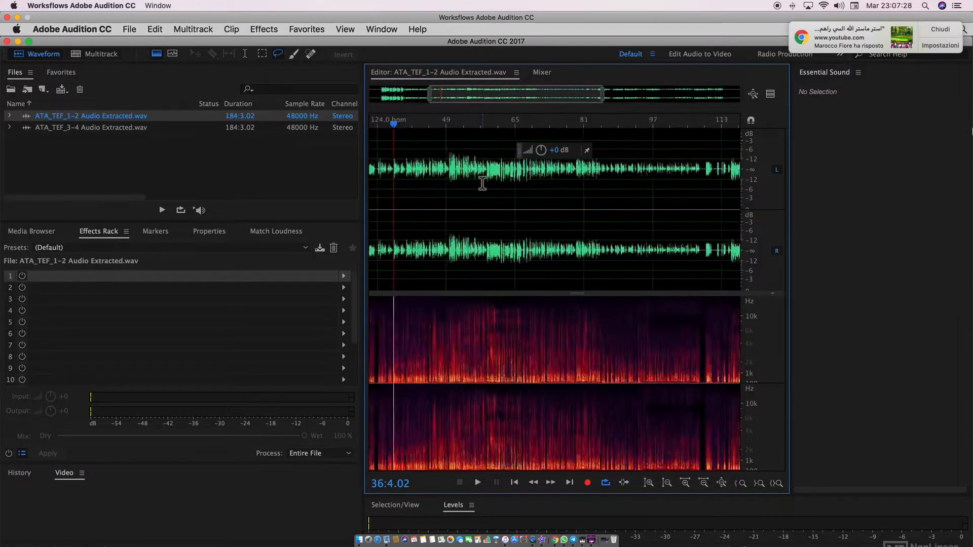
scroll(482, 183, up, 3)
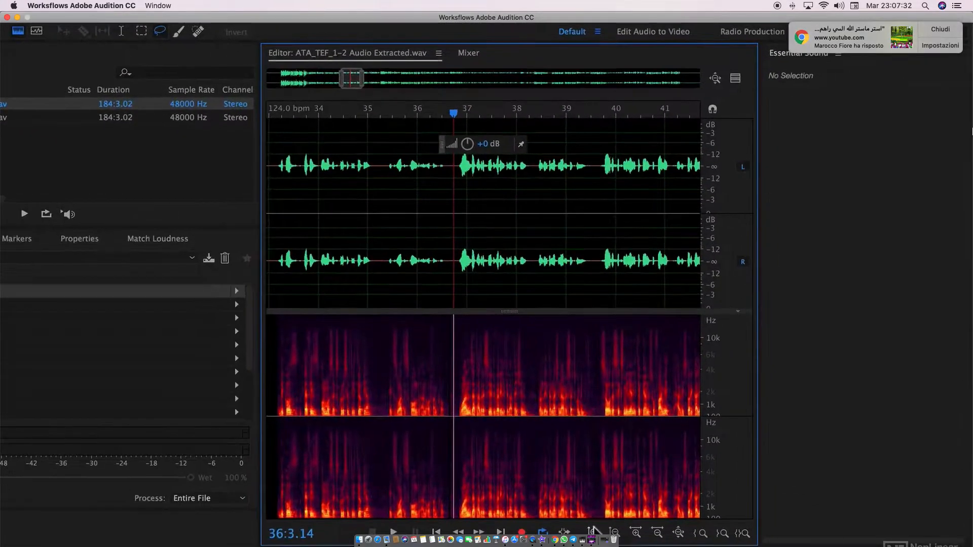
click(592, 530)
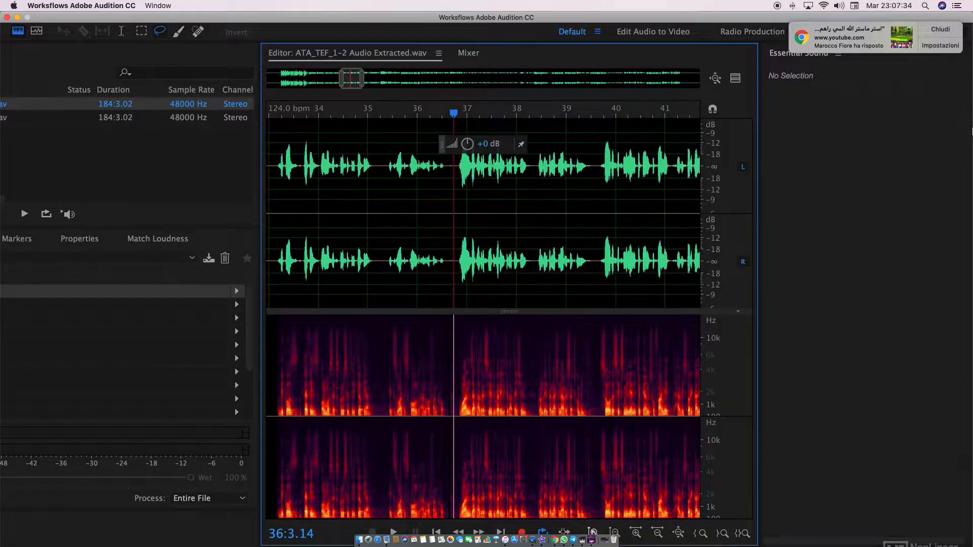
click(591, 531)
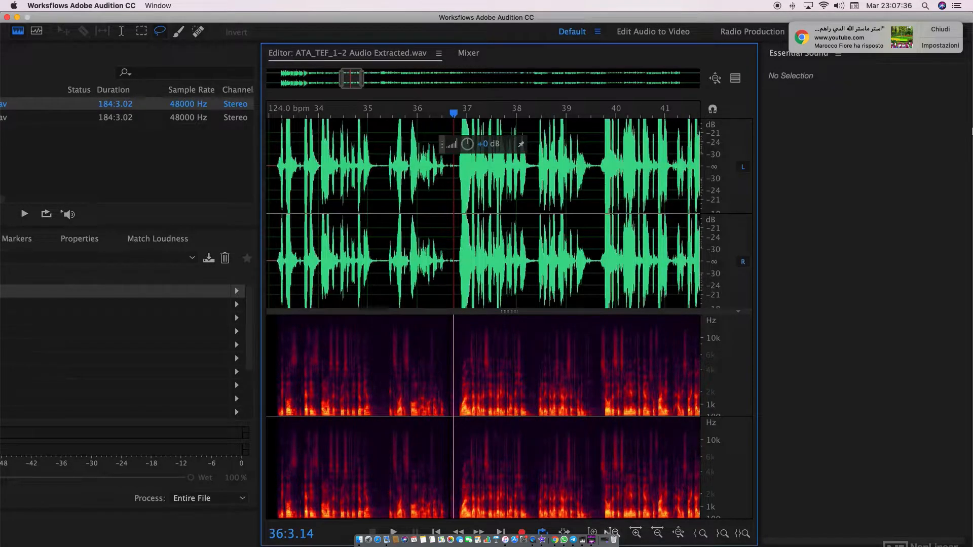
click(615, 533)
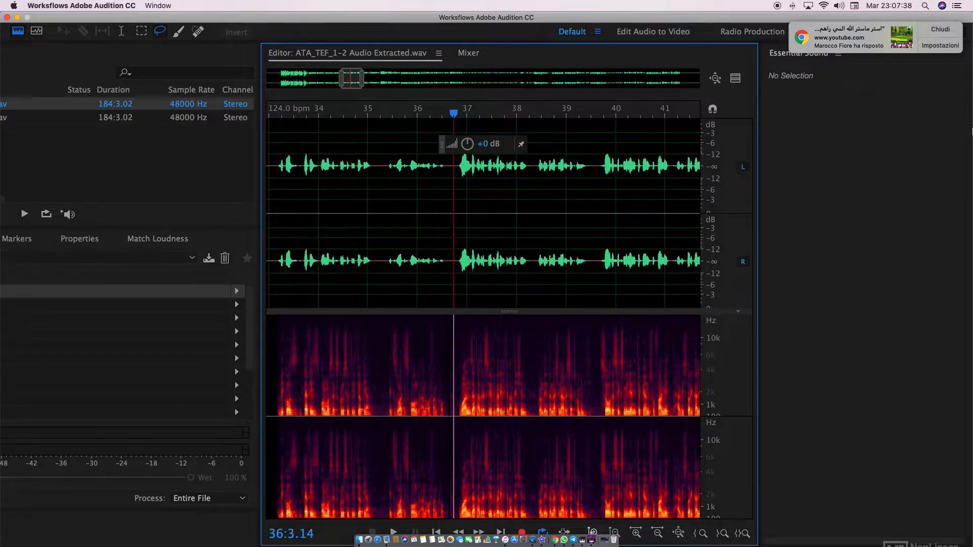
click(593, 532)
click(592, 532)
drag(466, 266, 505, 266)
mouse_move(470, 147)
mouse_down()
mouse_move(468, 132)
mouse_move(464, 151)
mouse_up()
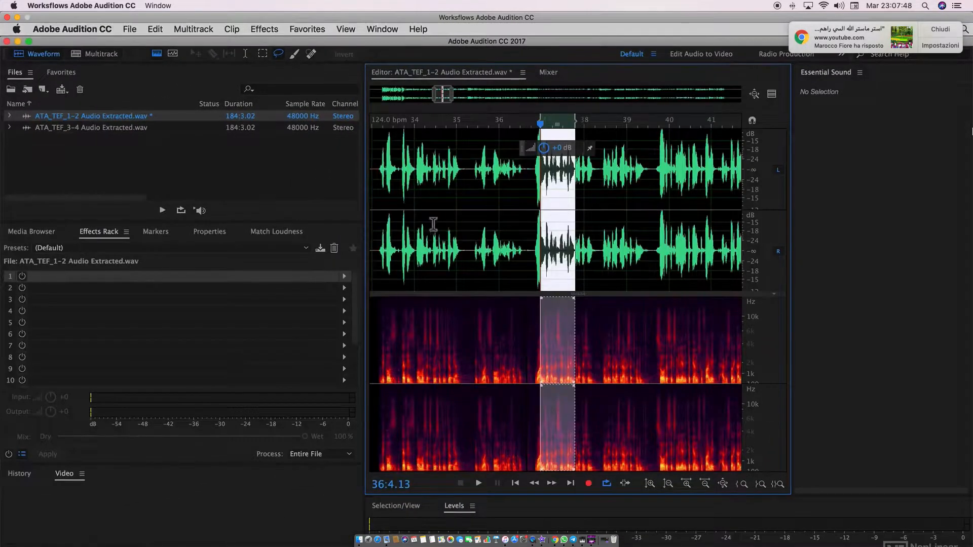
Step: Select the passage starting at 34:2.08 and browse the effects for the first Effects Rack slot, including Noise Reduction / Restoration and Reverb, without adding one
drag(485, 223, 485, 223)
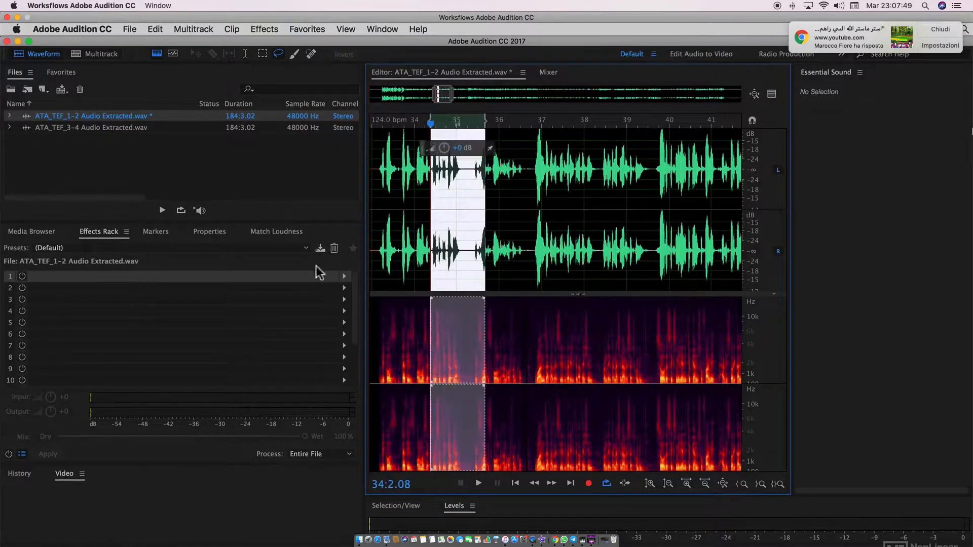
click(303, 296)
click(343, 276)
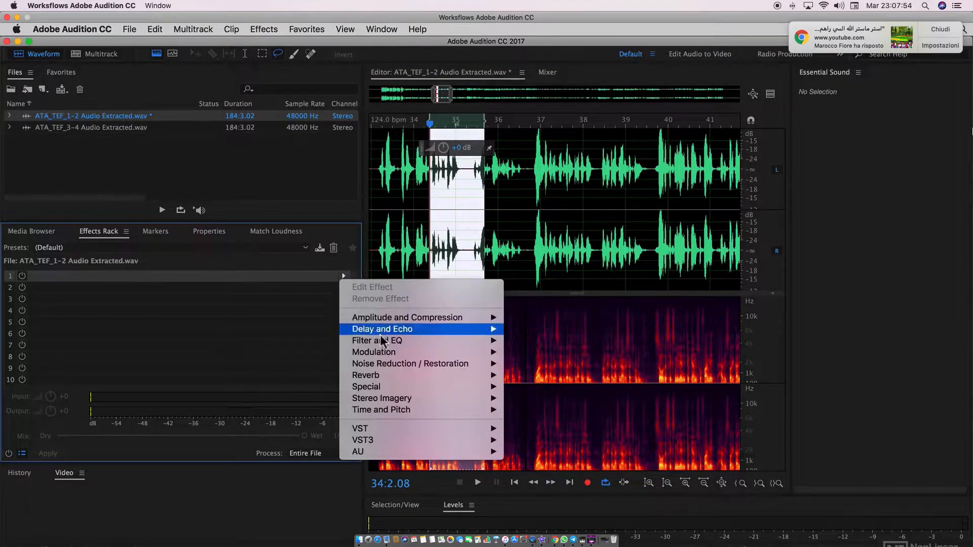
mouse_move(390, 367)
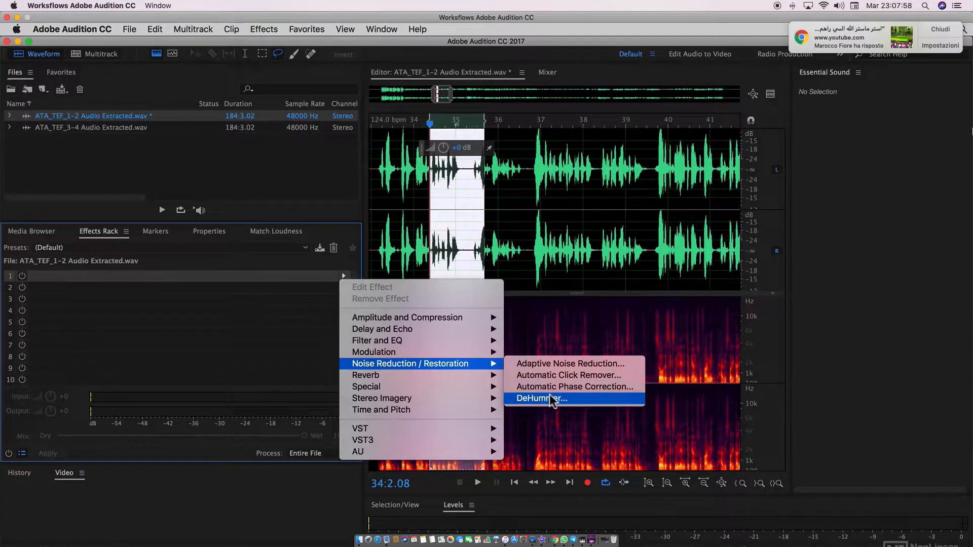
mouse_move(472, 380)
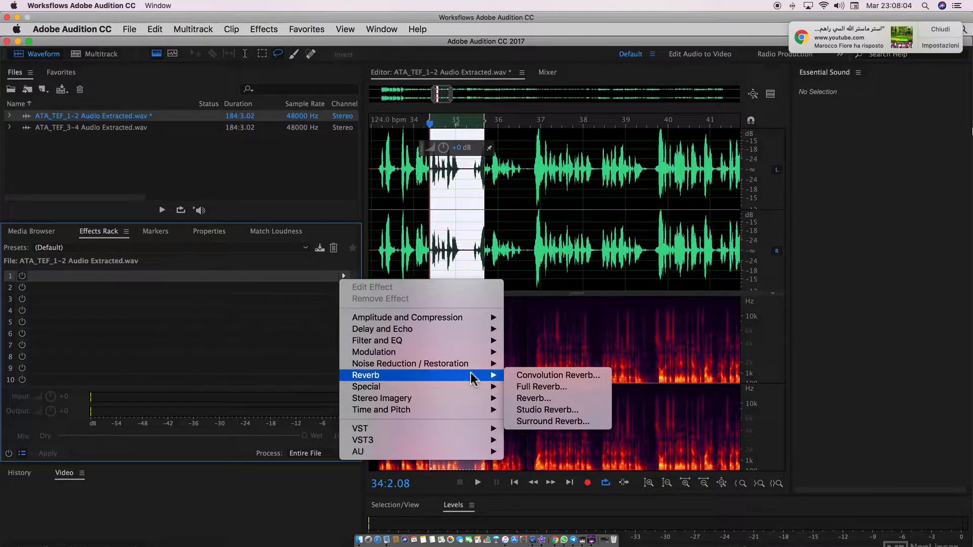
click(550, 278)
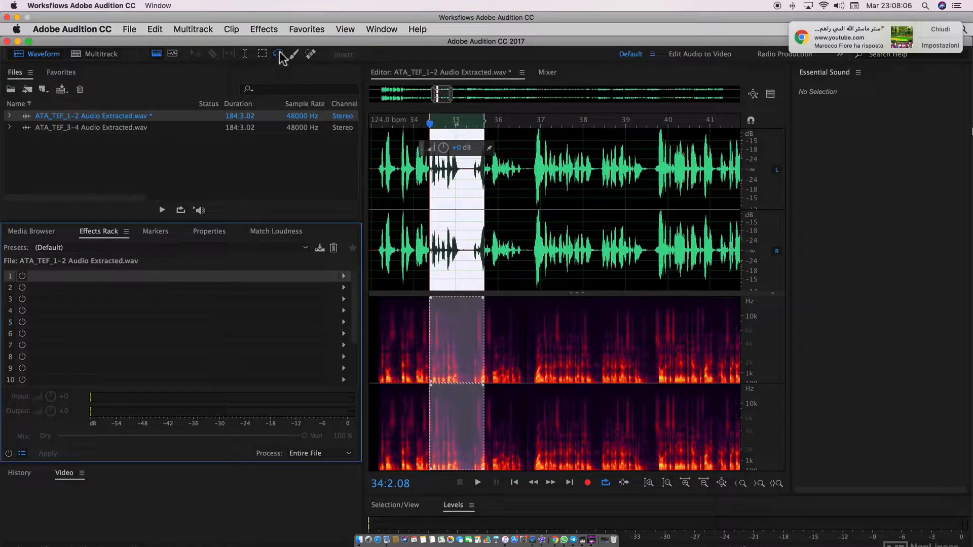
Step: Lasso an oval frequency region in the spectrogram between about bars 34.5 and 36.5
mouse_move(462, 344)
mouse_down()
mouse_move(518, 342)
mouse_move(452, 347)
mouse_move(470, 350)
mouse_up()
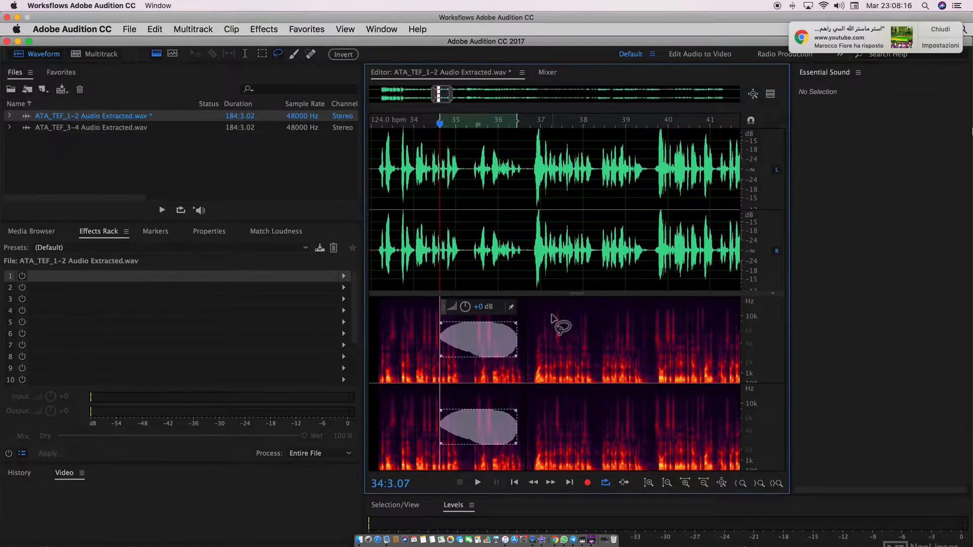
Step: Switch back to Premiere Pro, look over audio tracks A1 to A5 of Sequence 01, and reduce the Music track's height
scroll(555, 322, down, 2)
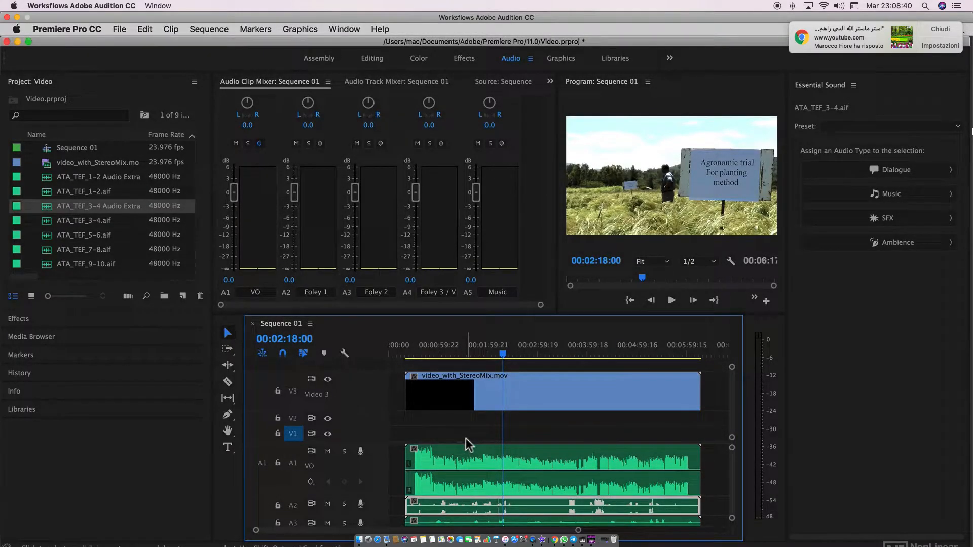
scroll(390, 461, down, 4)
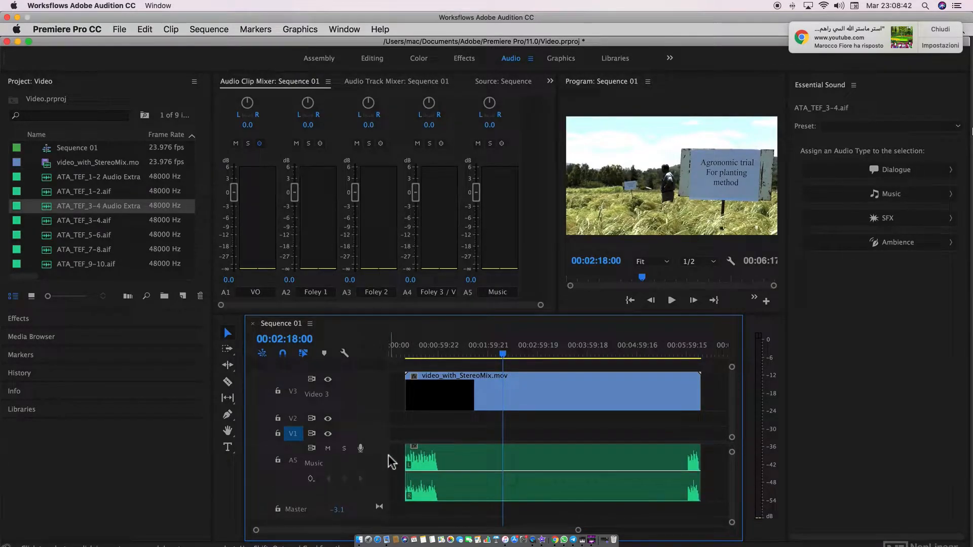
scroll(390, 461, down, 3)
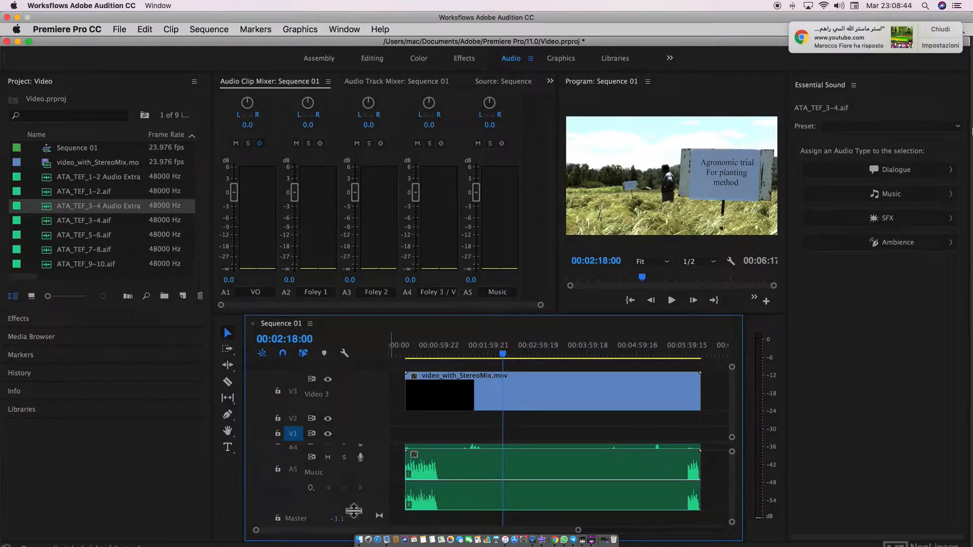
scroll(359, 473, up, 7)
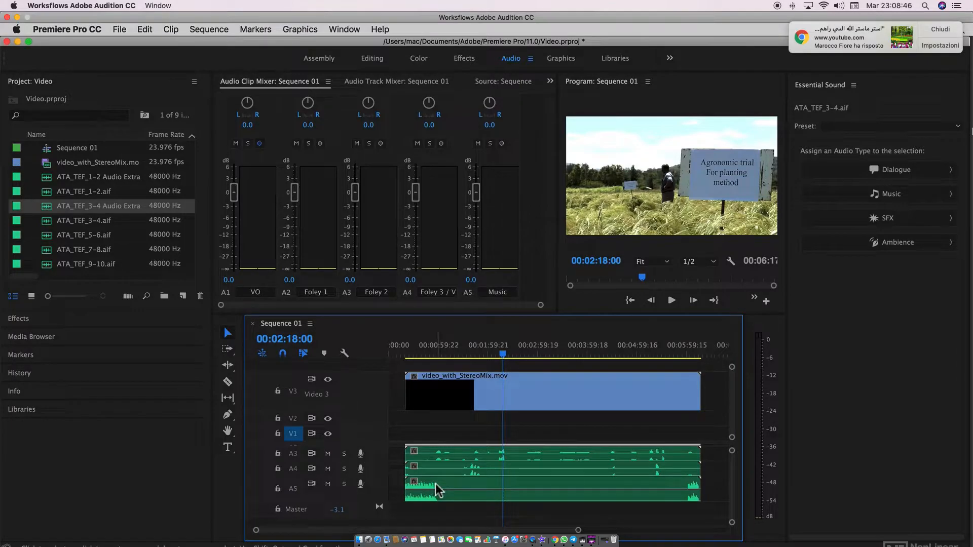
scroll(439, 490, down, 2)
scroll(439, 490, up, 1)
drag(377, 489, 376, 471)
scroll(376, 471, up, 5)
scroll(376, 472, down, 3)
scroll(380, 477, down, 3)
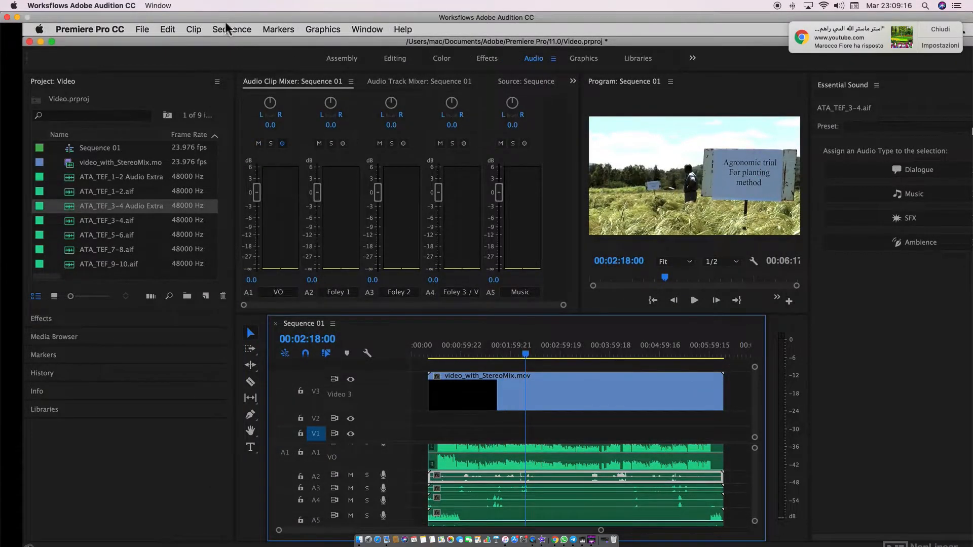
Step: Open the Edit in Adobe Audition settings for Sequence 01, keeping Selection at Entire Sequence and Video at Send through Dynamic Link
click(167, 29)
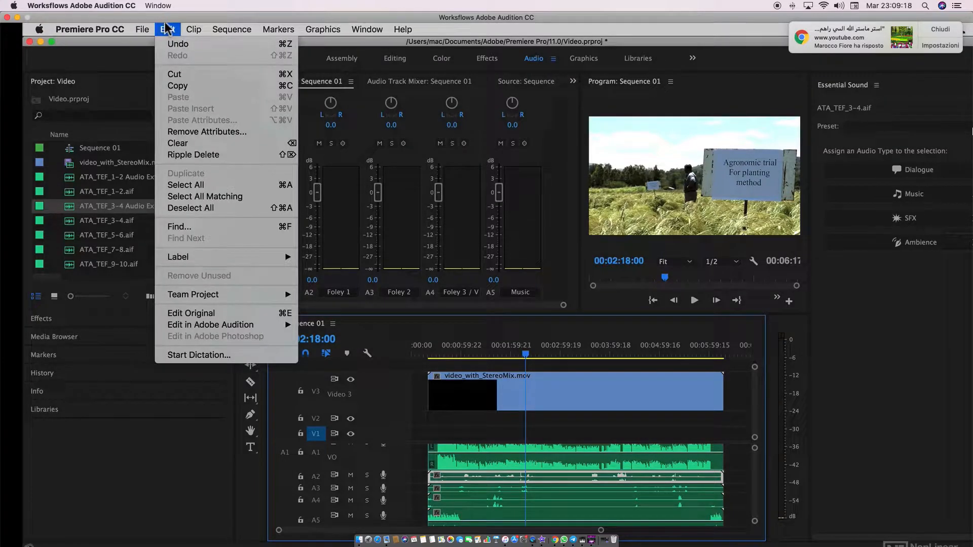
mouse_move(238, 325)
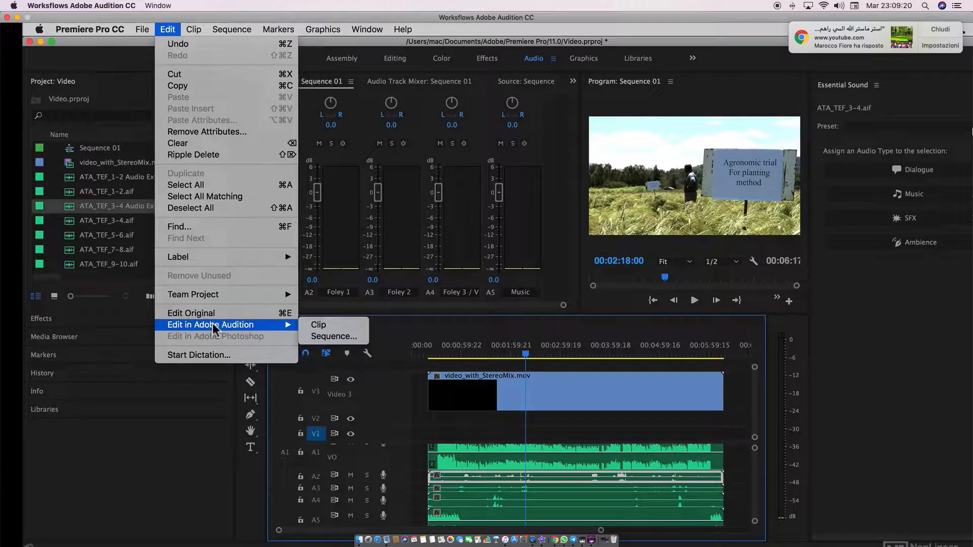
click(331, 337)
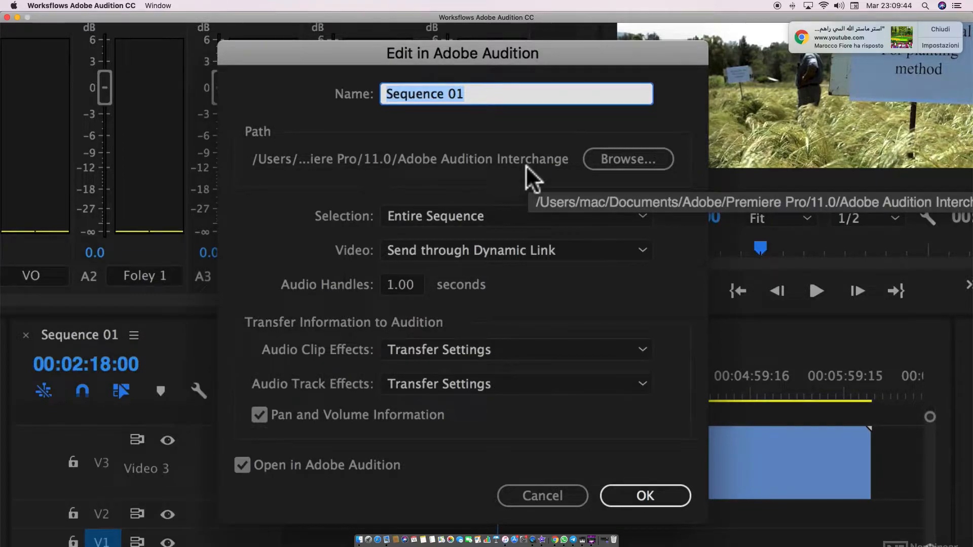
click(560, 217)
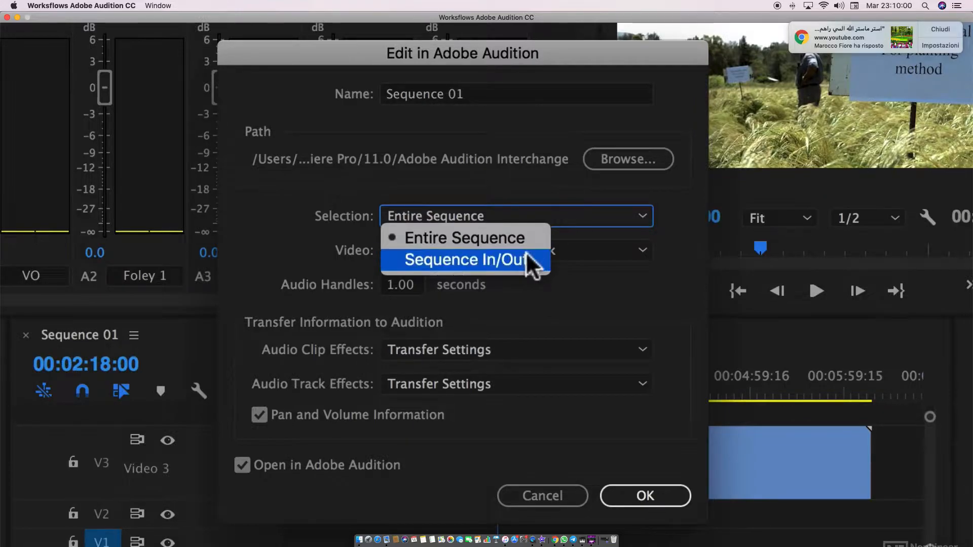
click(588, 264)
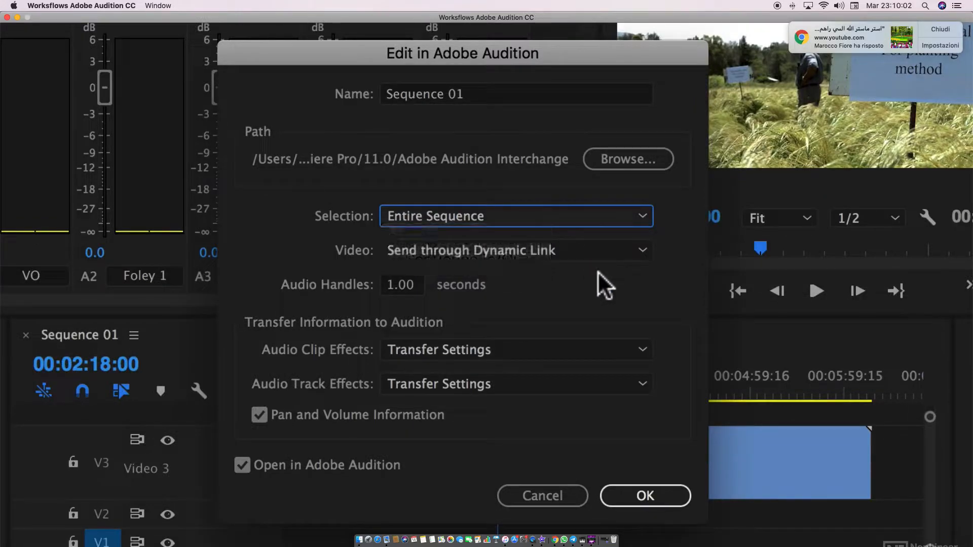
click(558, 257)
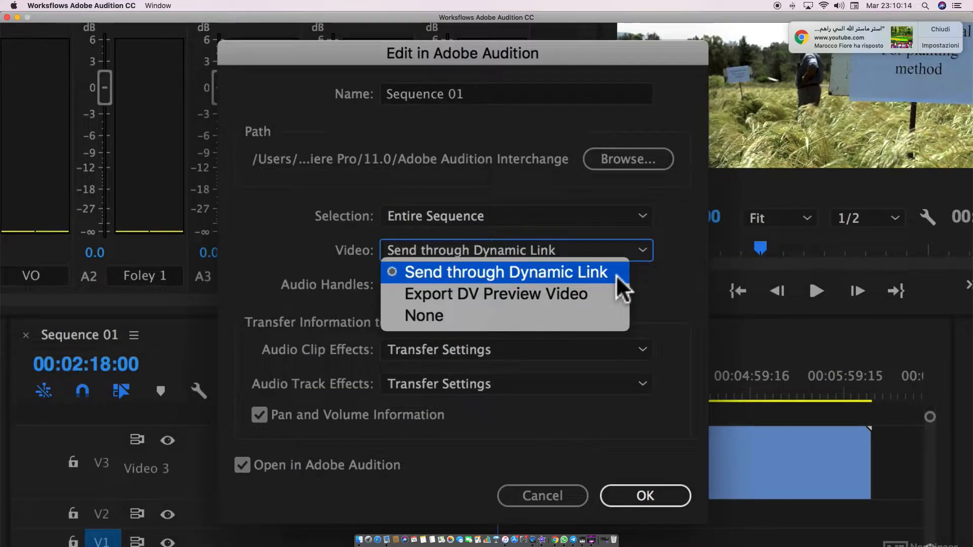
click(659, 274)
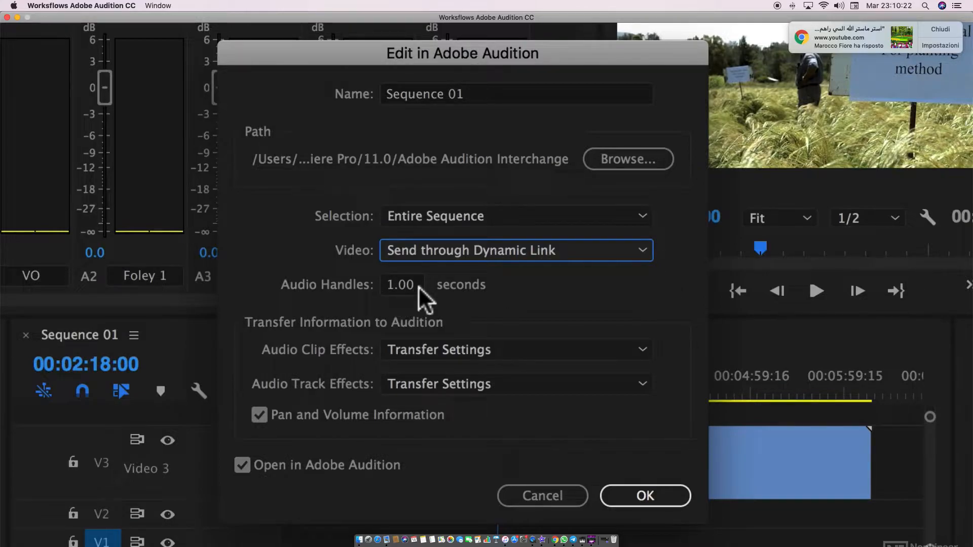
Step: Keep Transfer Settings for both audio clip and track effects, and send the sequence to Adobe Audition, overwriting the existing directory
click(533, 350)
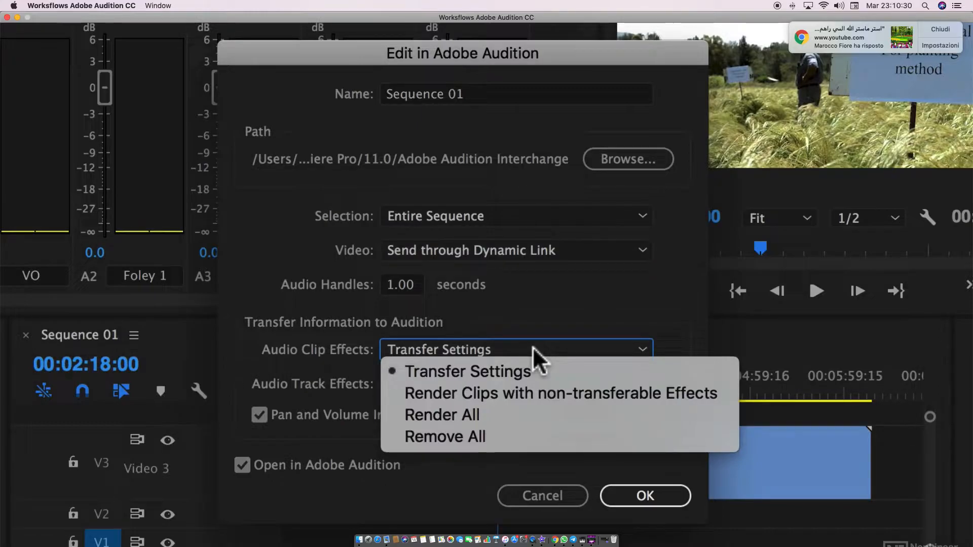
click(567, 310)
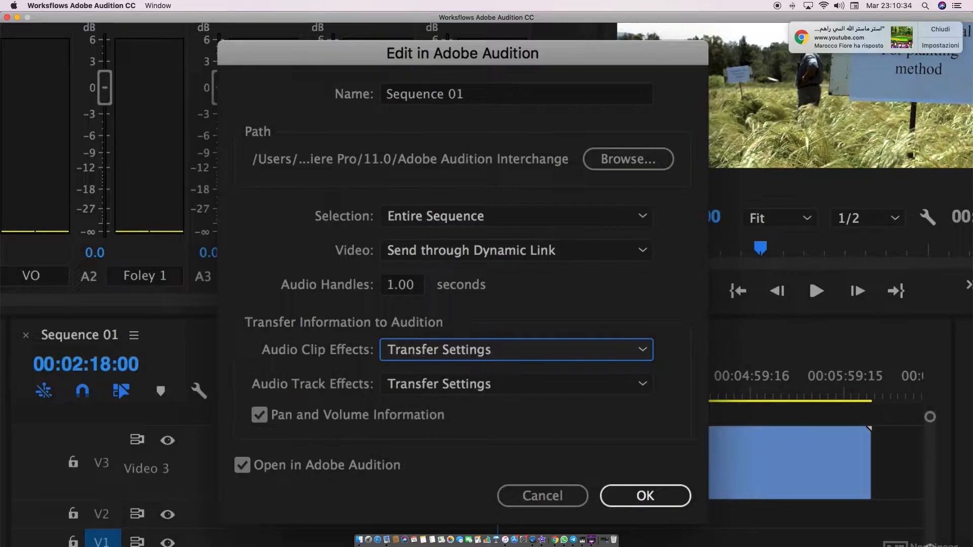
click(536, 343)
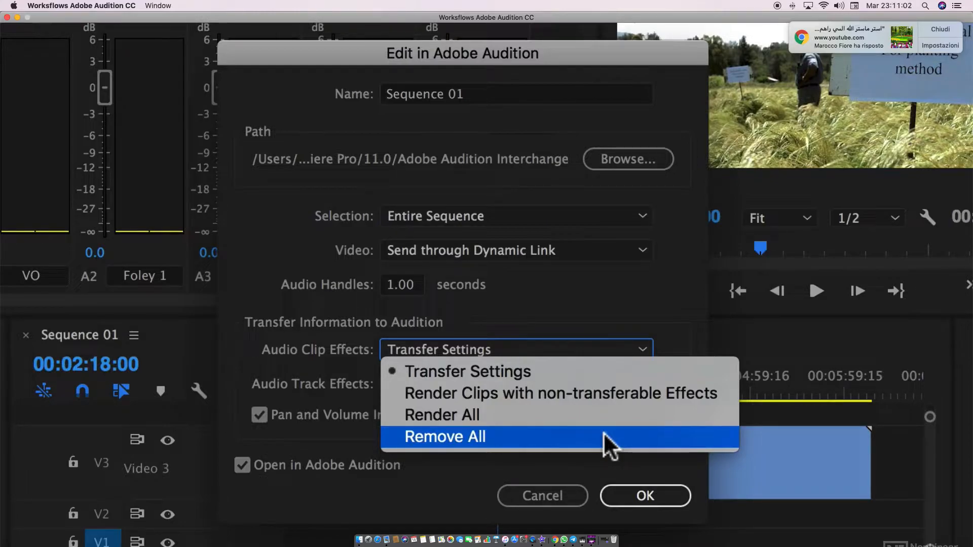
click(622, 374)
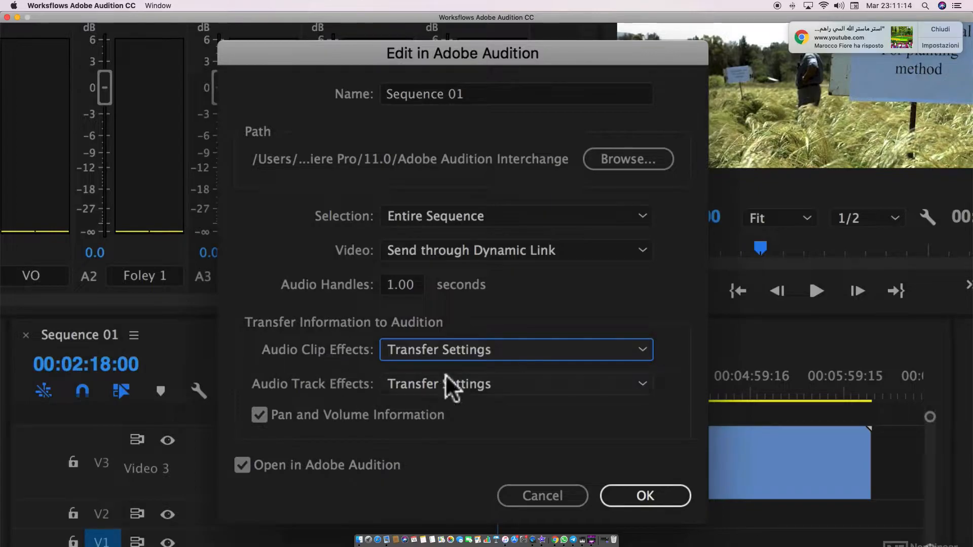
click(497, 382)
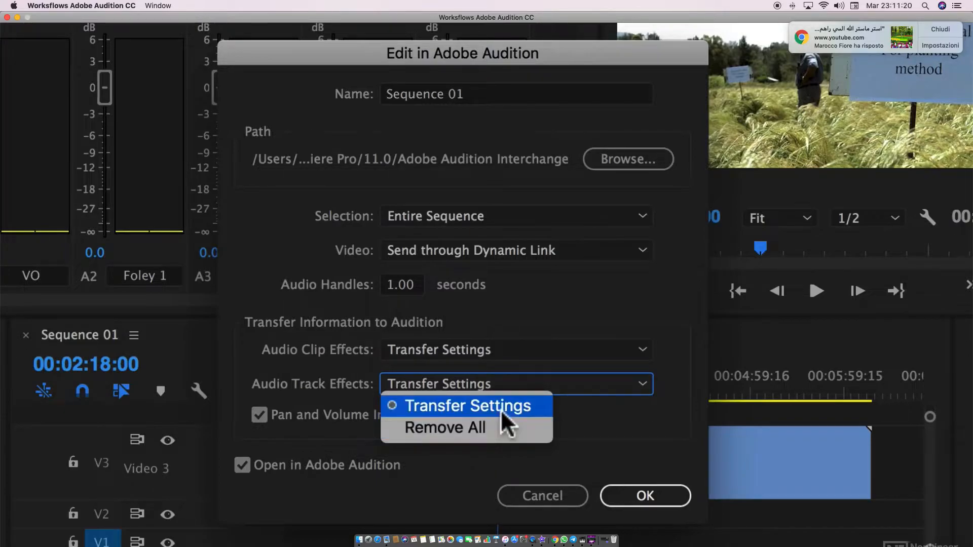
click(607, 407)
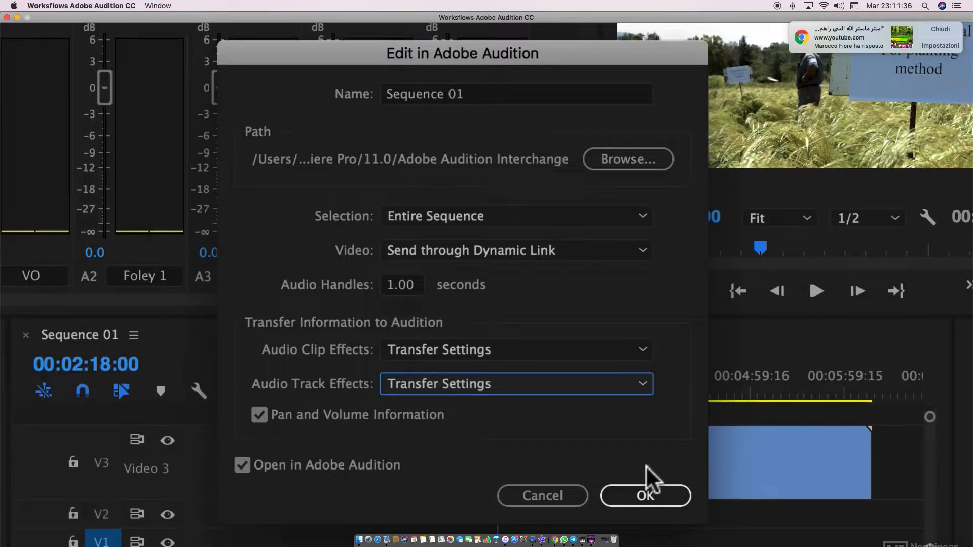
click(647, 491)
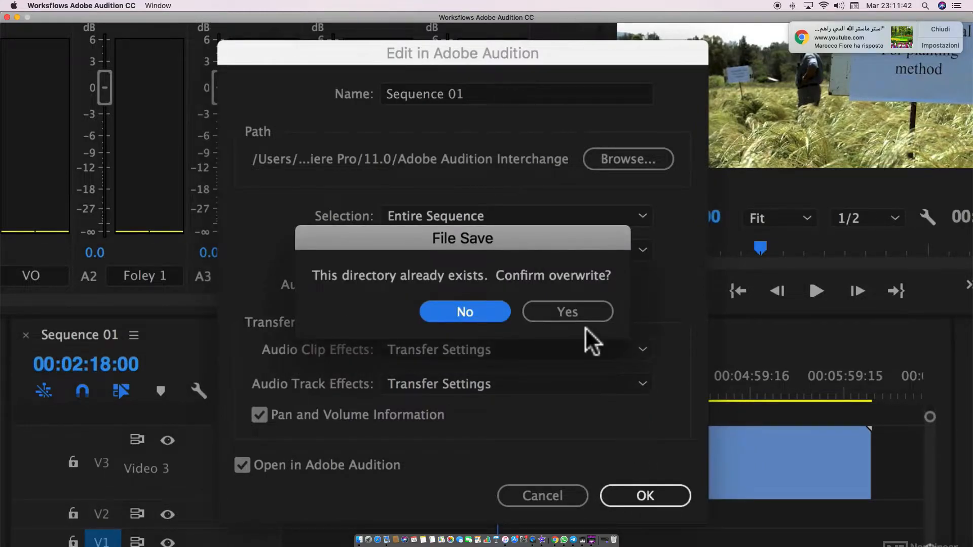
click(571, 308)
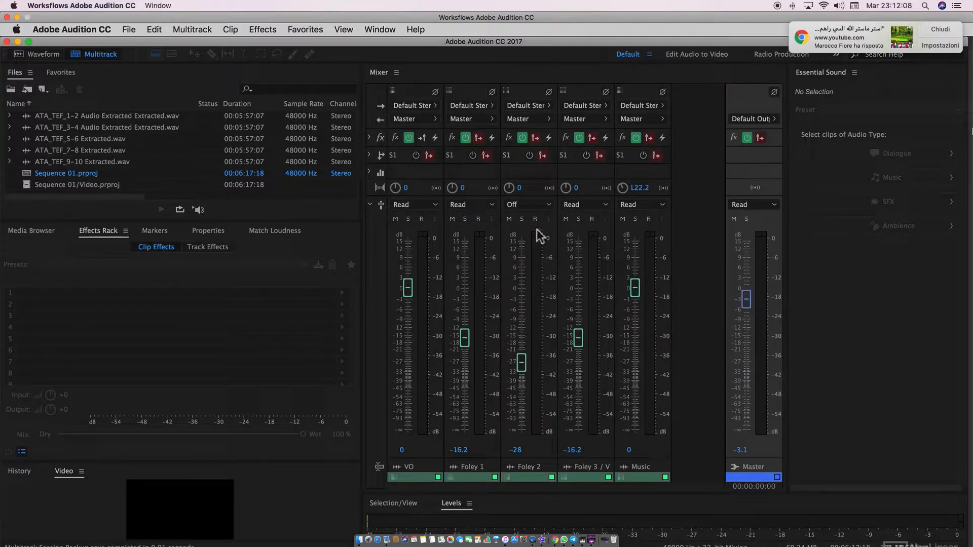
Step: View ATA_TEF_5-6 Extracted.wav in the Waveform editor and return to the Sequence 01 multitrack session
click(45, 55)
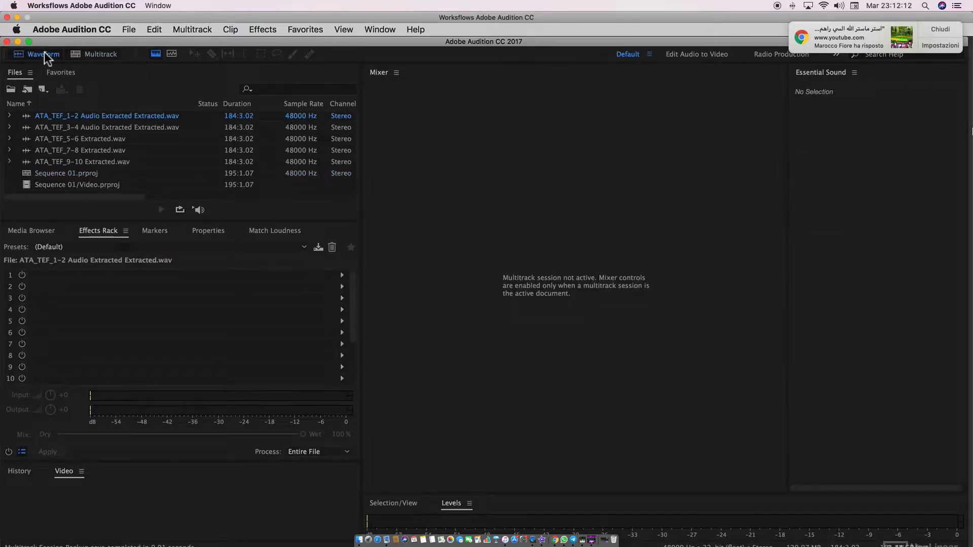
double_click(87, 138)
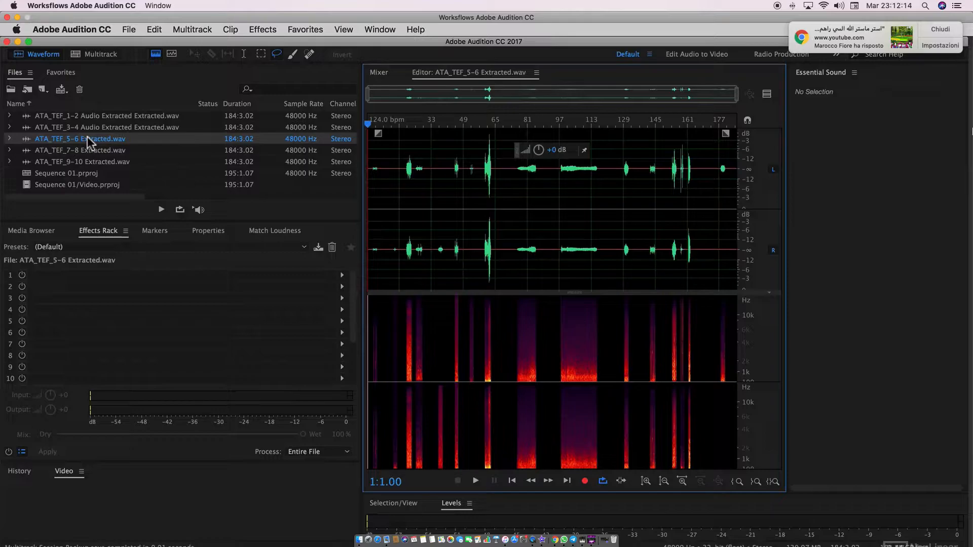
click(99, 54)
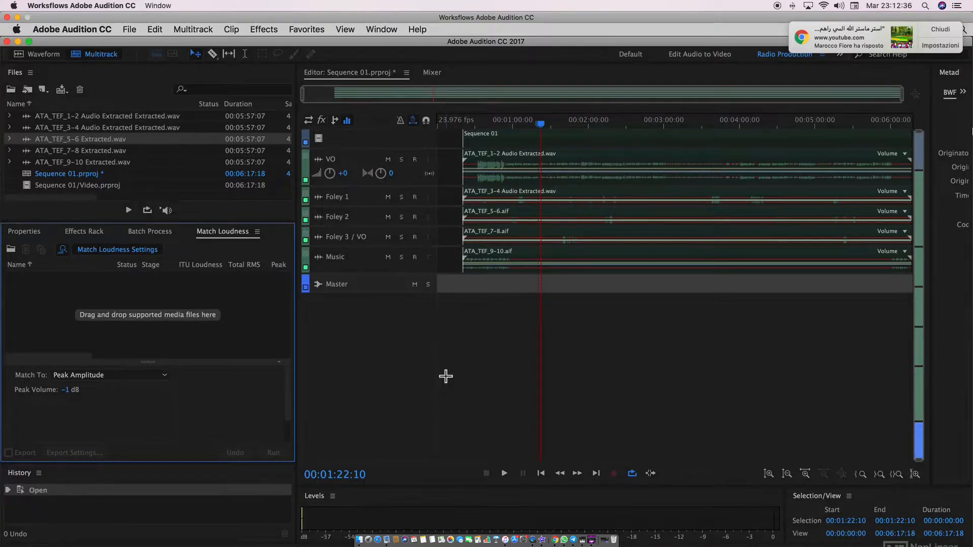
Step: Add the five extracted WAV files to Batch Process and review the available favorites, leaving Favorite at (None)
click(160, 233)
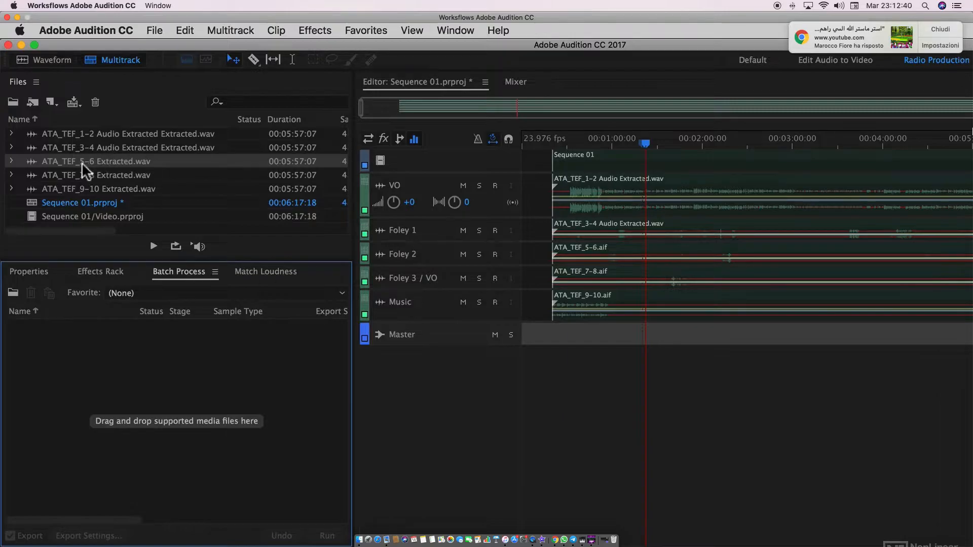
click(91, 187)
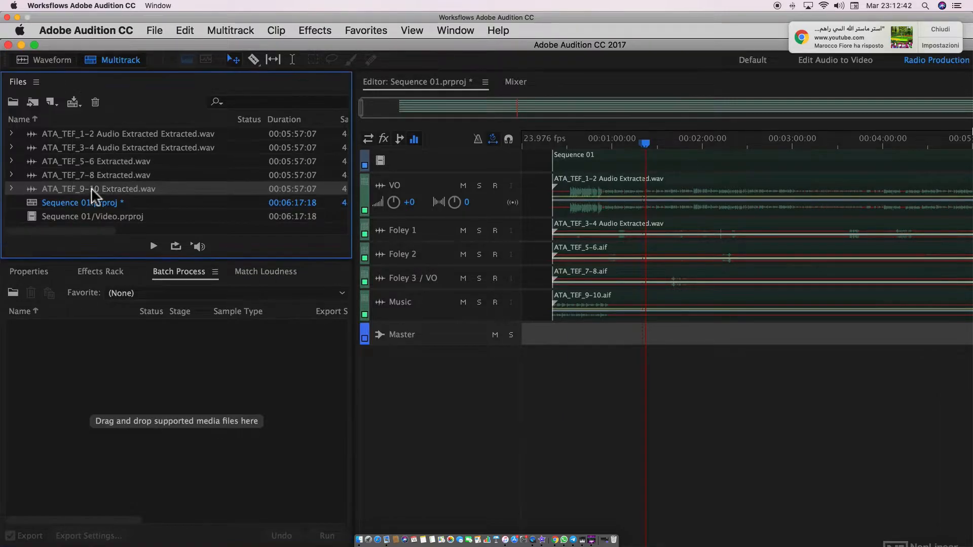
shift+click(101, 135)
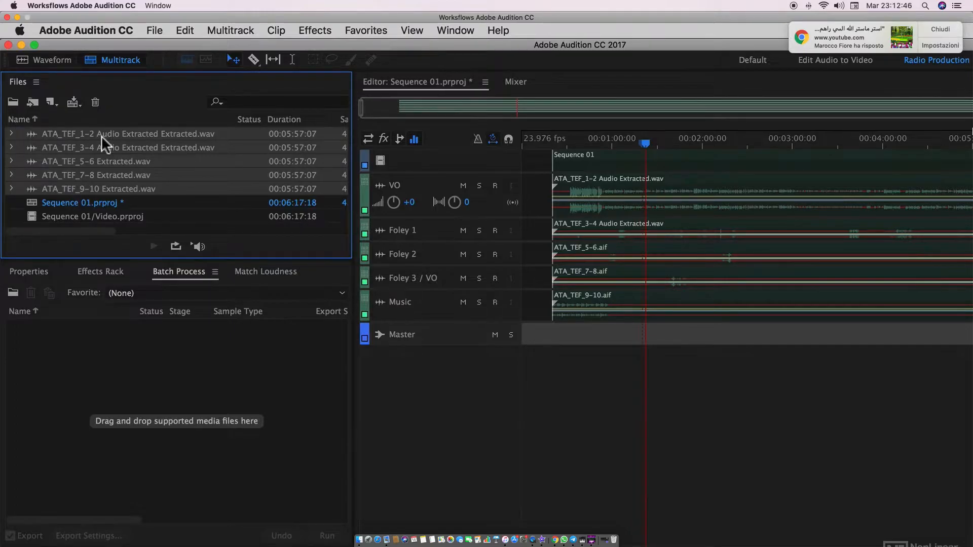
drag(102, 135, 140, 419)
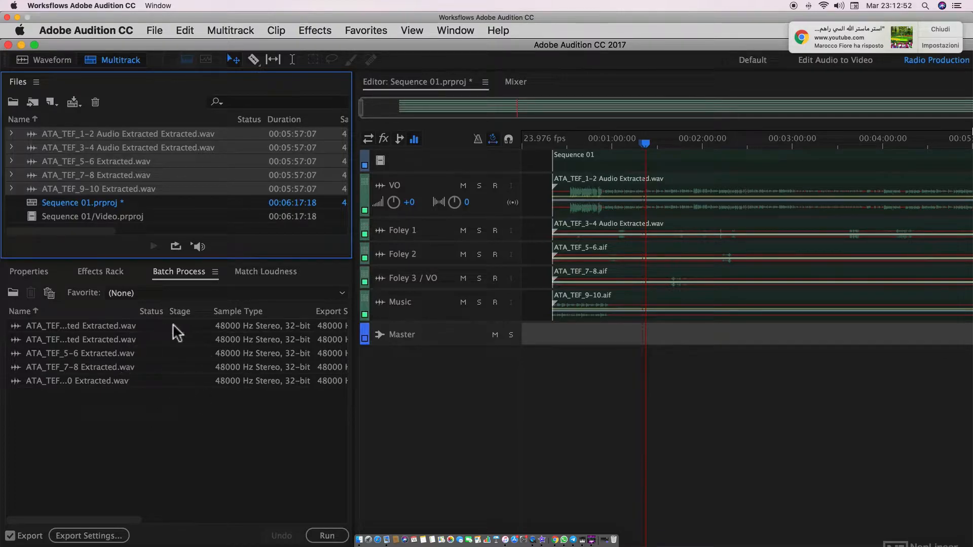
click(185, 294)
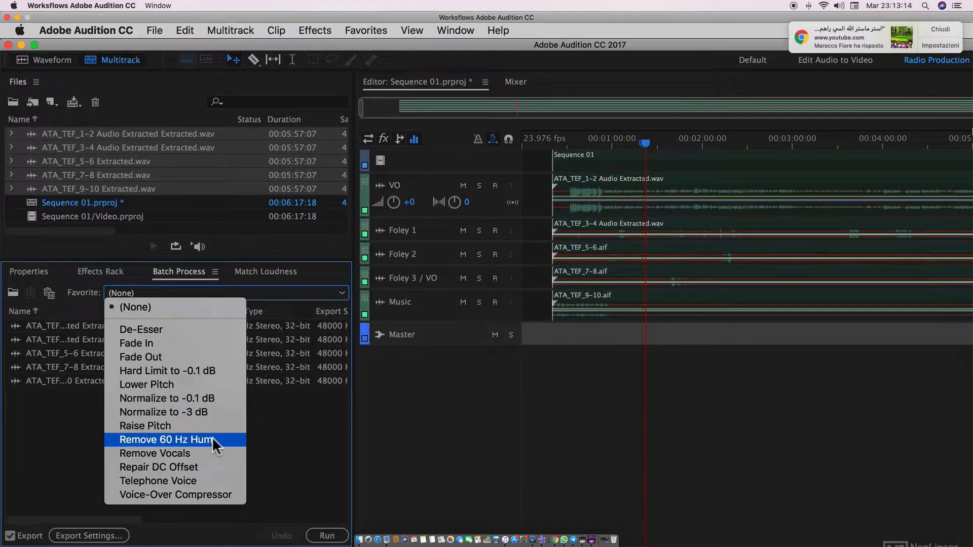
click(281, 451)
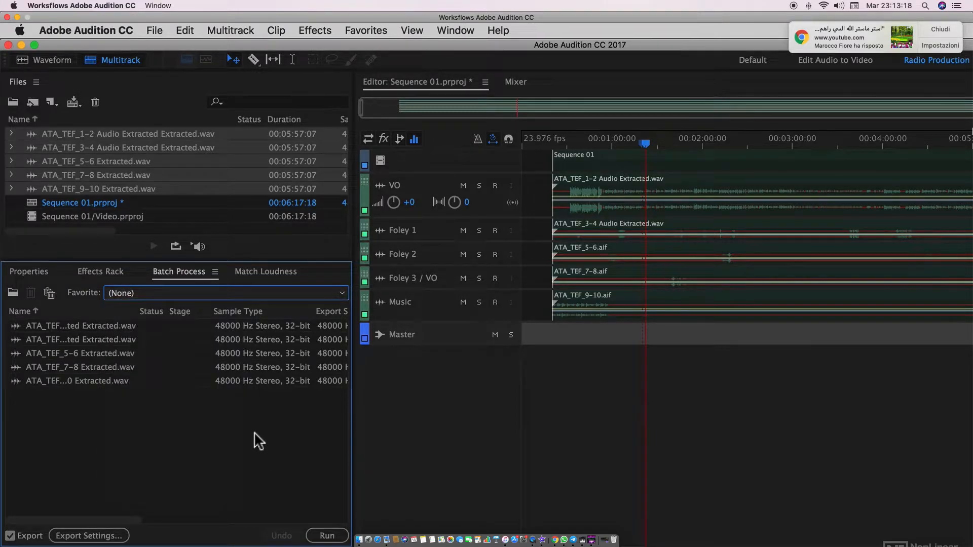
Step: Add the five extracted WAV files to Match Loudness and examine their loudness, RMS and peak readings
click(278, 272)
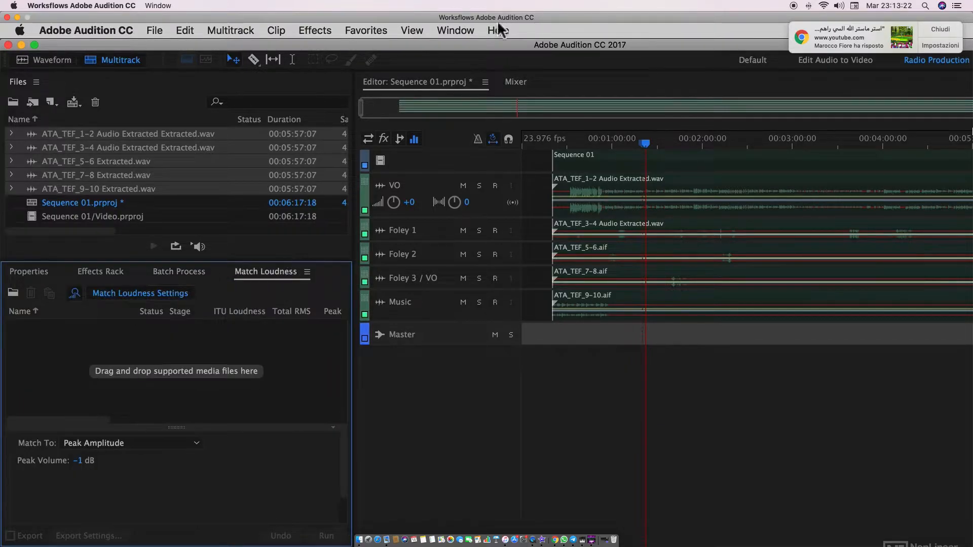
click(452, 29)
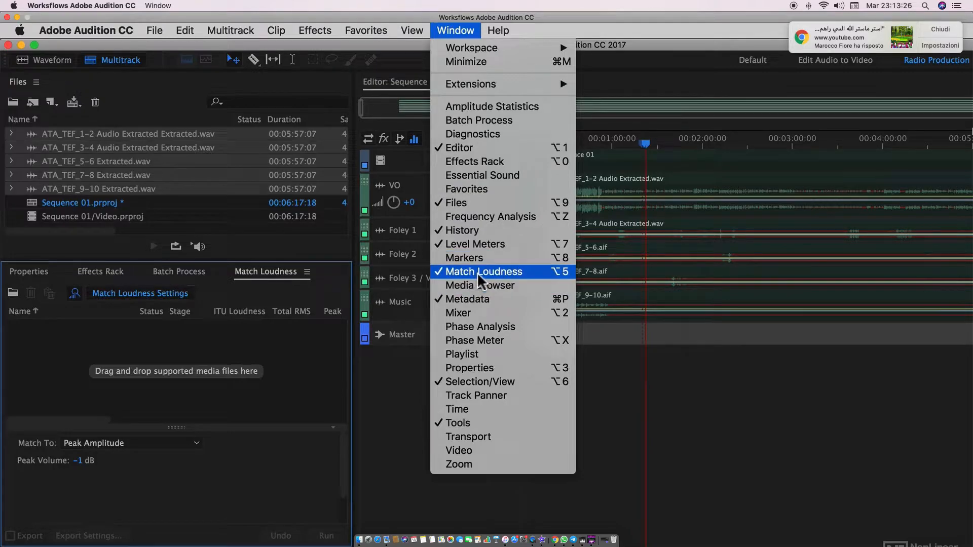
click(434, 25)
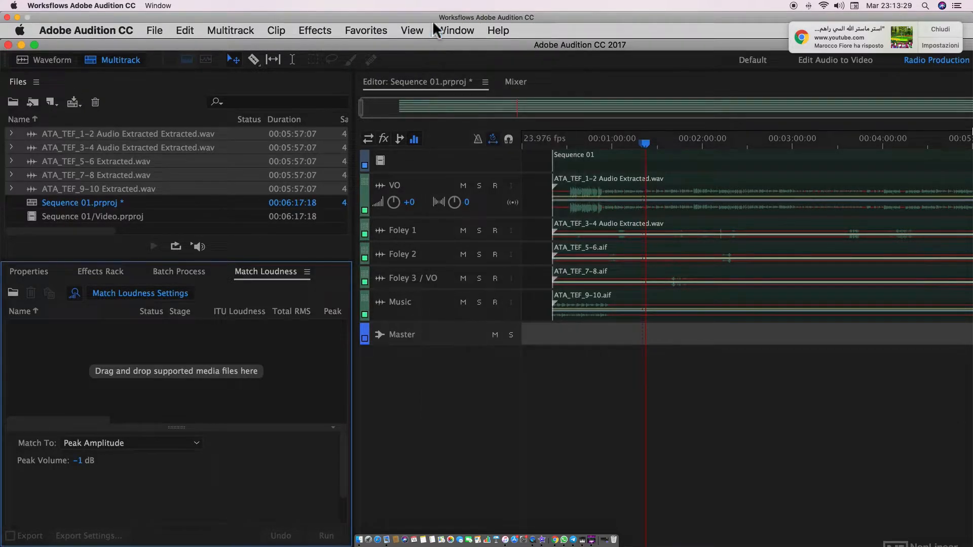
click(32, 189)
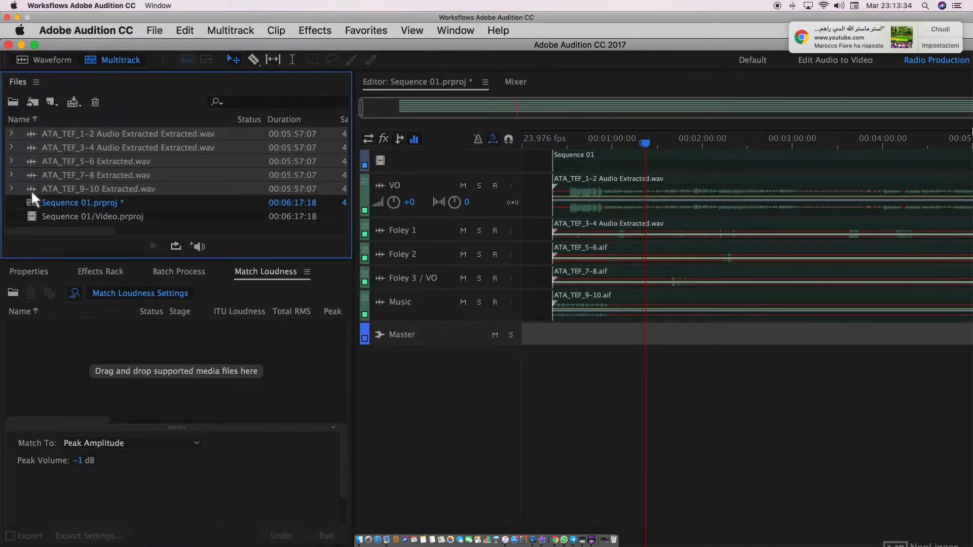
drag(31, 190, 161, 369)
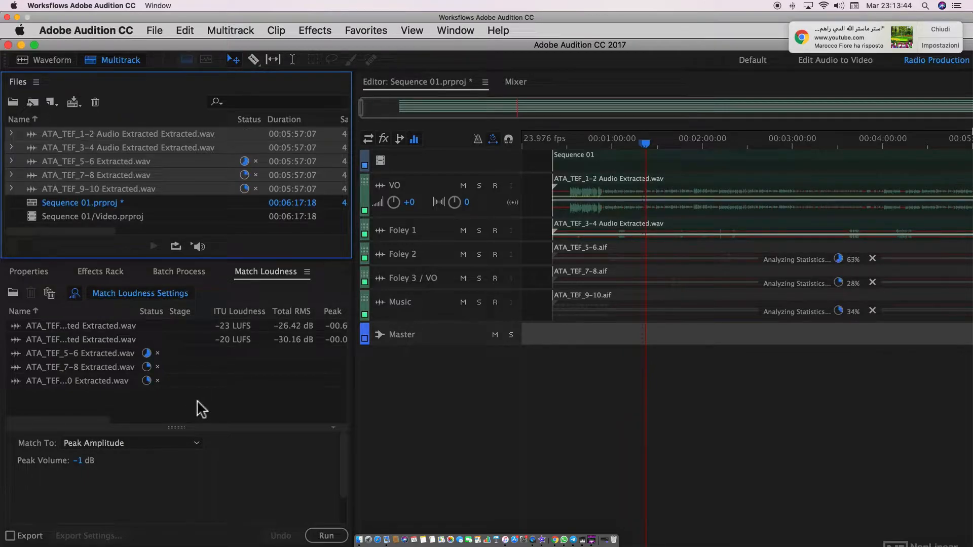
scroll(254, 361, right, 3)
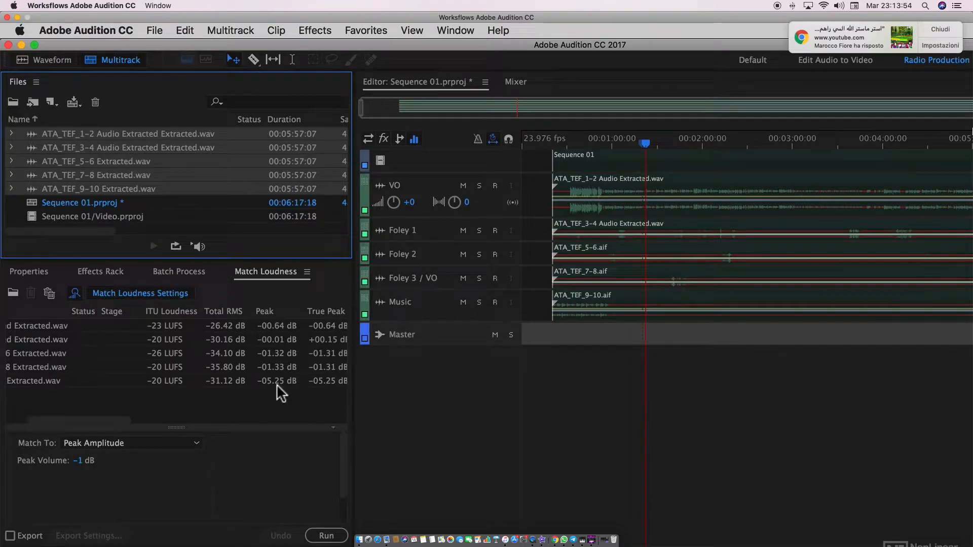
Step: Examine the peak, true peak, loudness, perceived loudness and clipping readings of the five files in Match Loudness
scroll(275, 384, right, 5)
scroll(277, 386, left, 3)
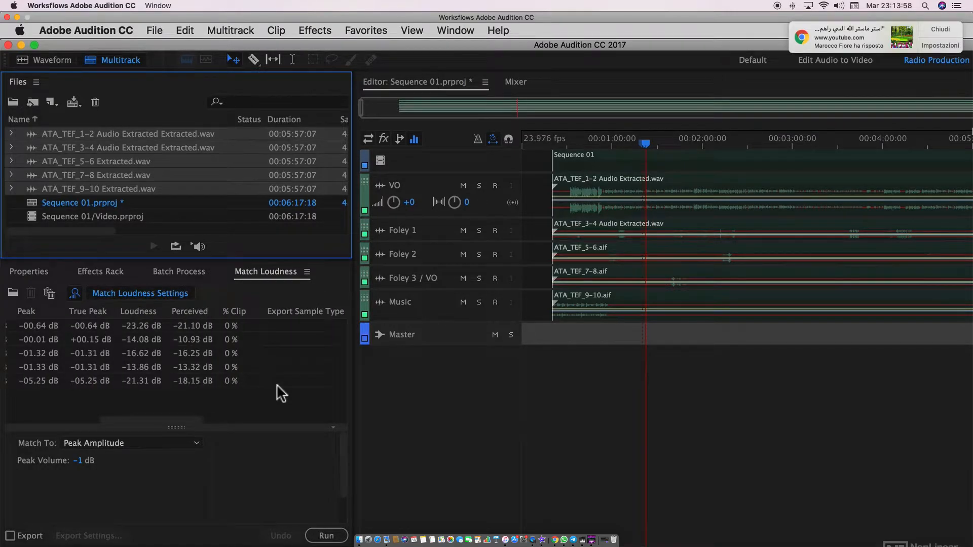
scroll(277, 394, left, 1)
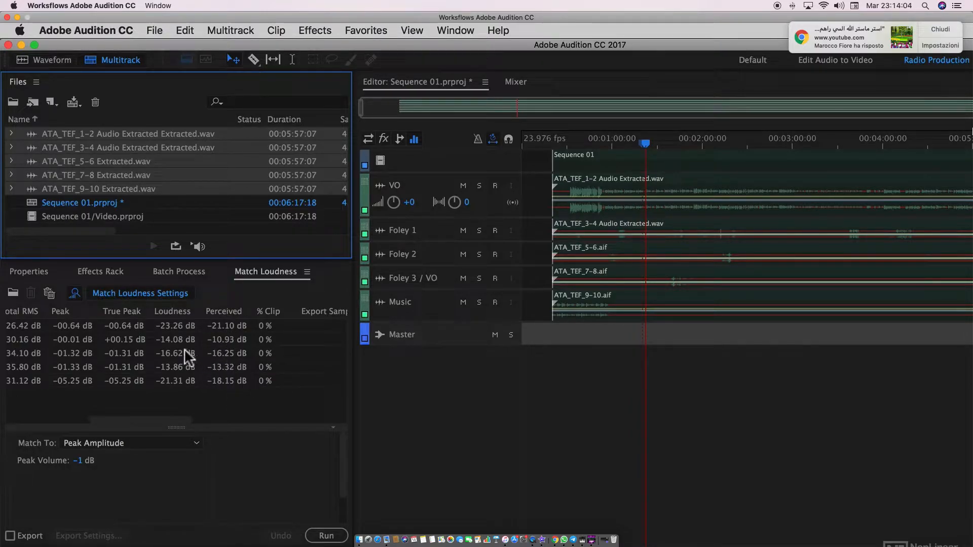
scroll(184, 349, left, 2)
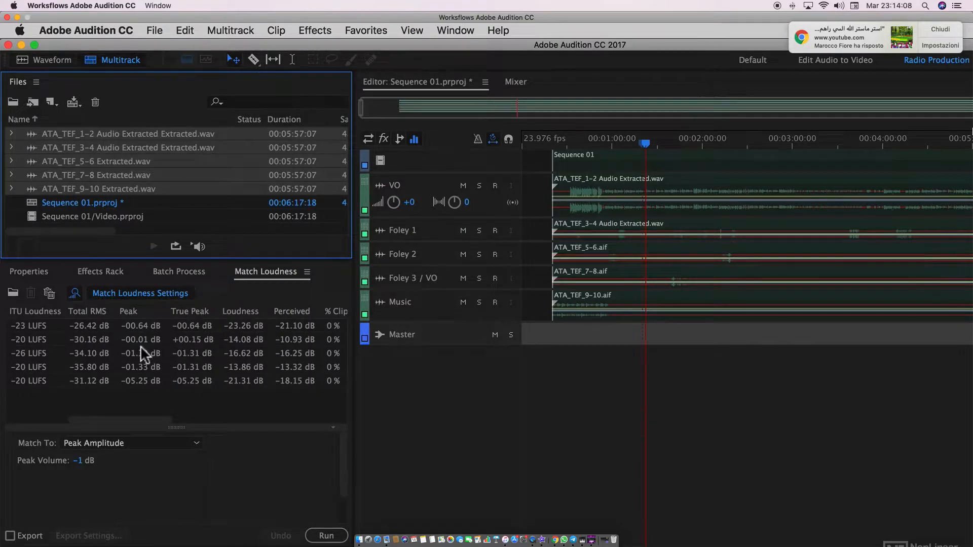
scroll(189, 346, left, 2)
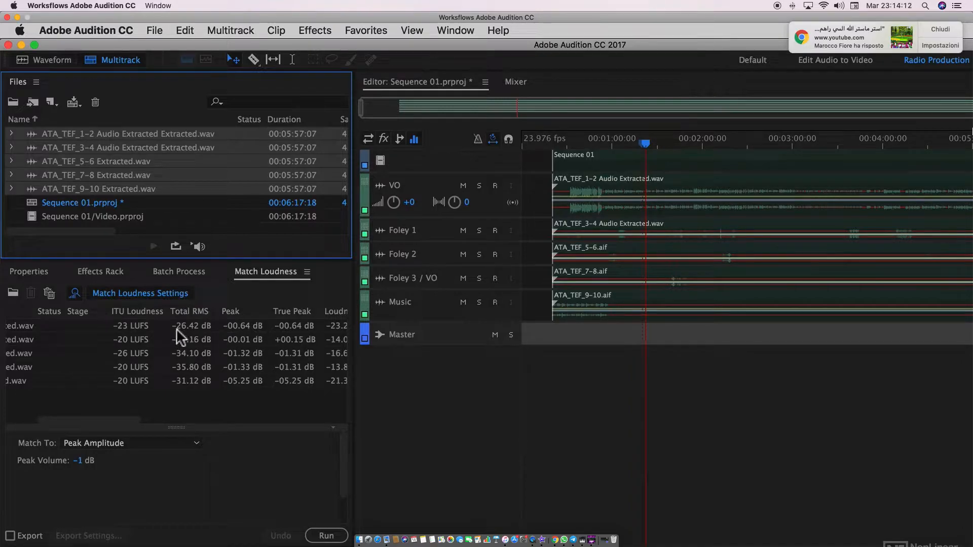
scroll(151, 344, left, 2)
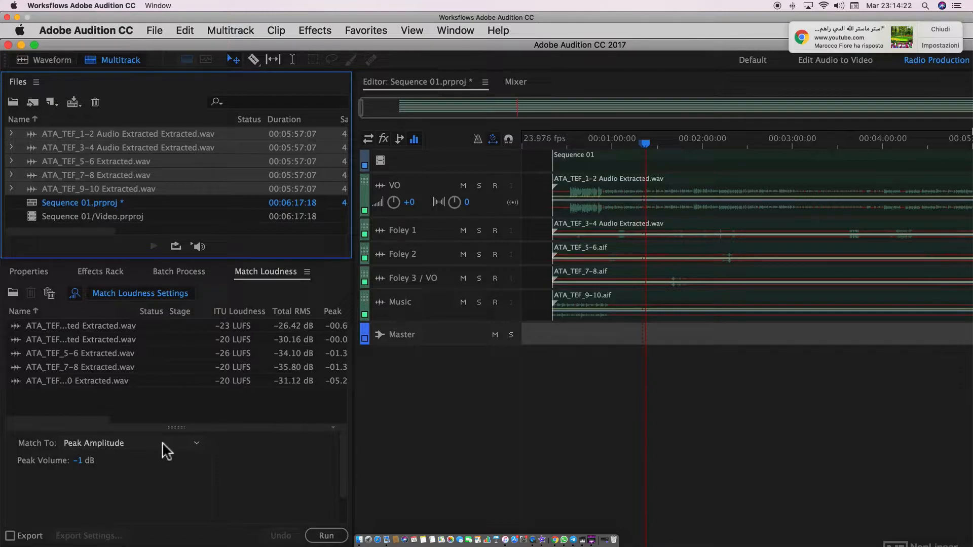
Step: Match the five files to Peak Amplitude with a peak volume of -1 dB, undo the match, and run it again
click(187, 443)
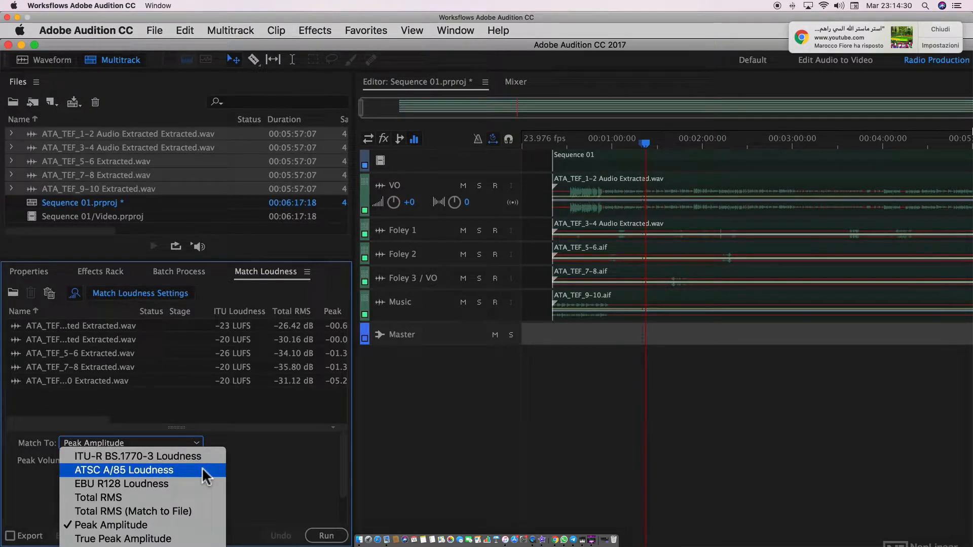
click(185, 527)
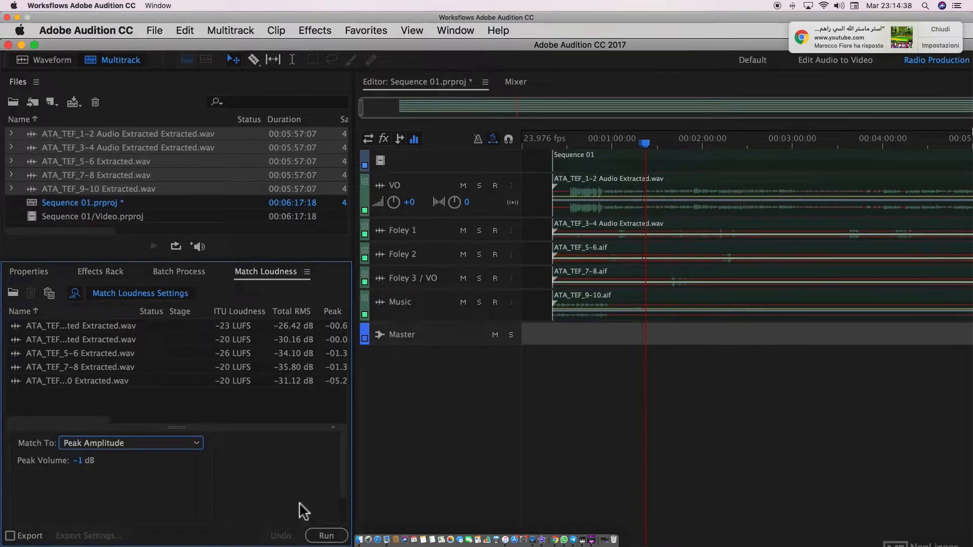
click(327, 537)
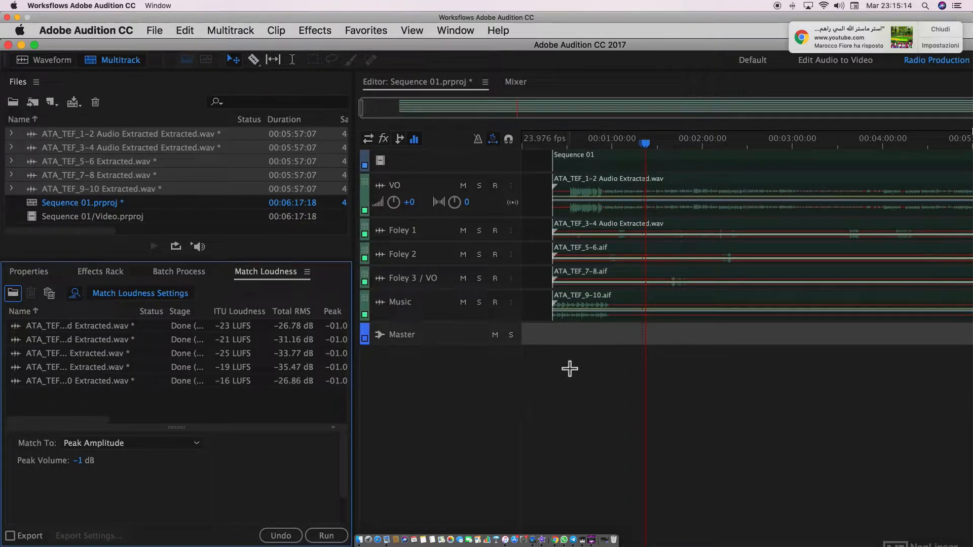
click(282, 536)
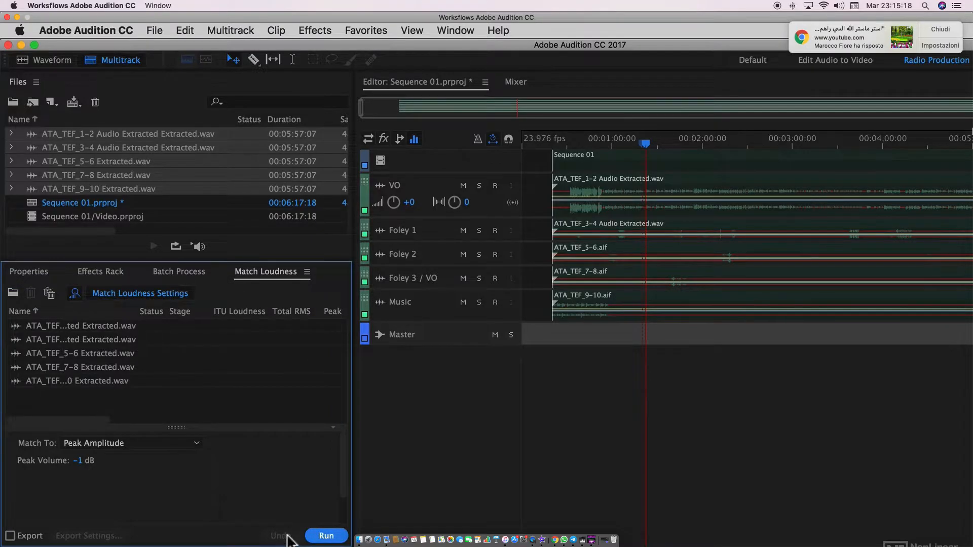
click(324, 536)
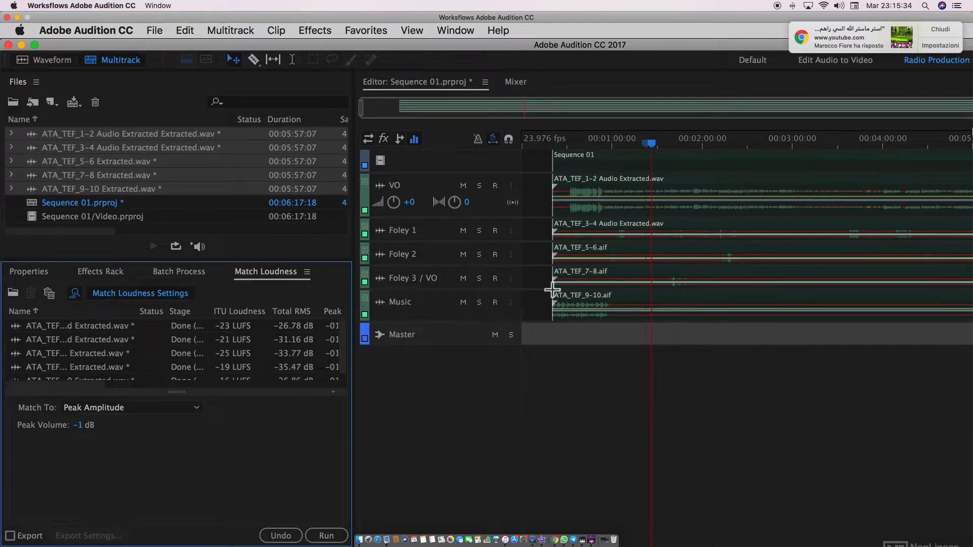
Step: Keep the batch export as Wave PCM with Sample Type Same as Source, and run the Normalize to -0.1 dB favorite on the five files
click(182, 274)
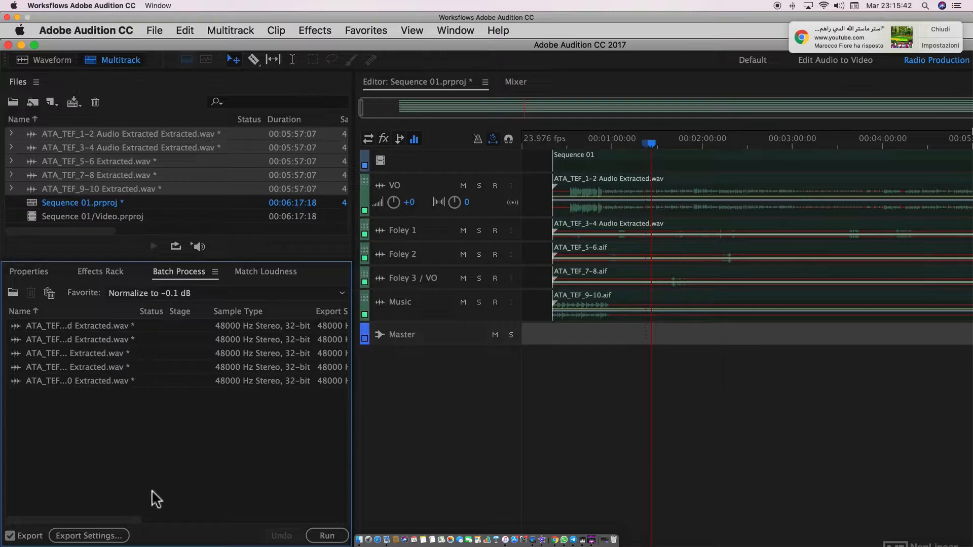
click(107, 537)
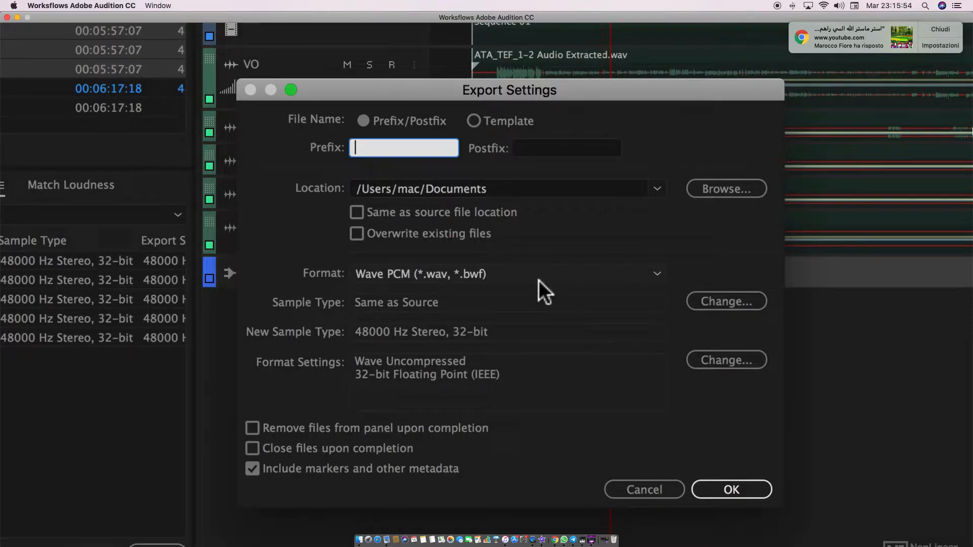
click(591, 303)
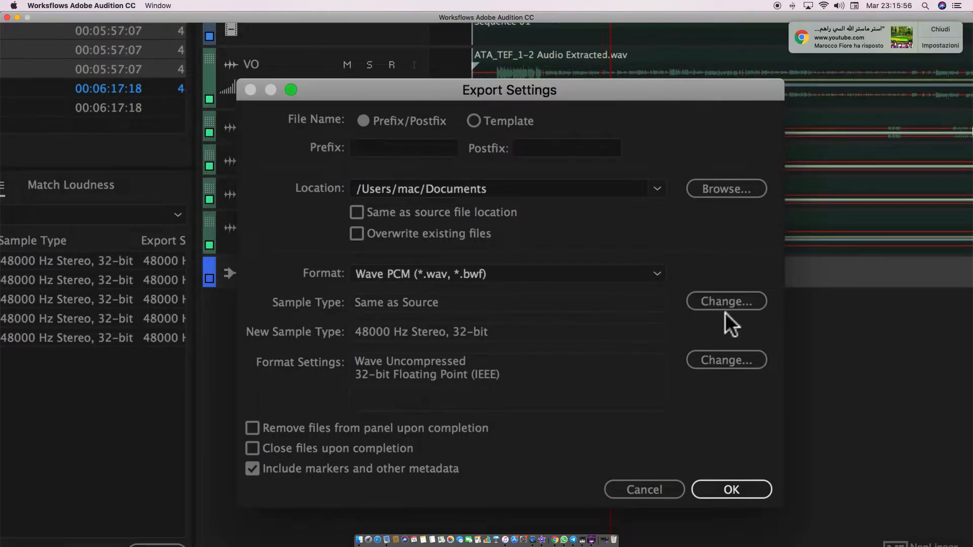
click(715, 304)
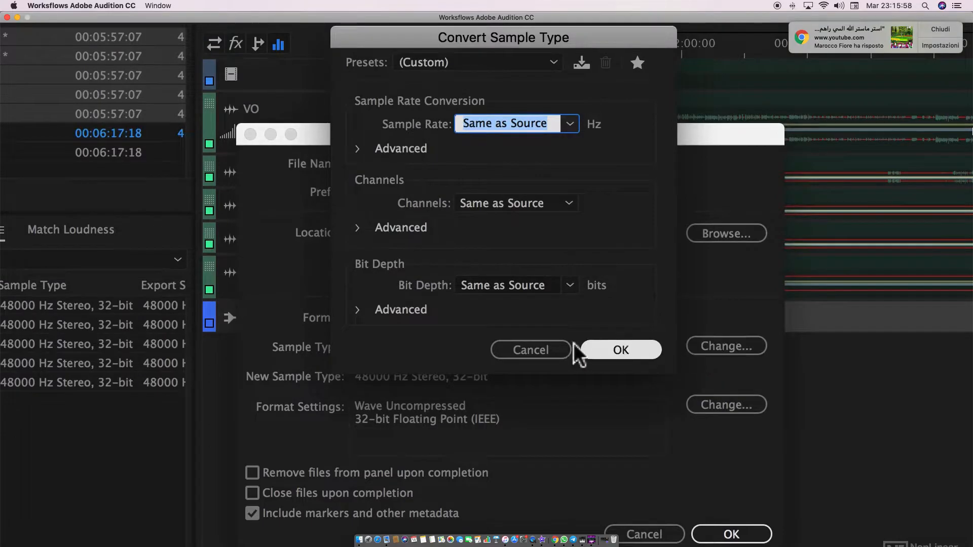
click(534, 355)
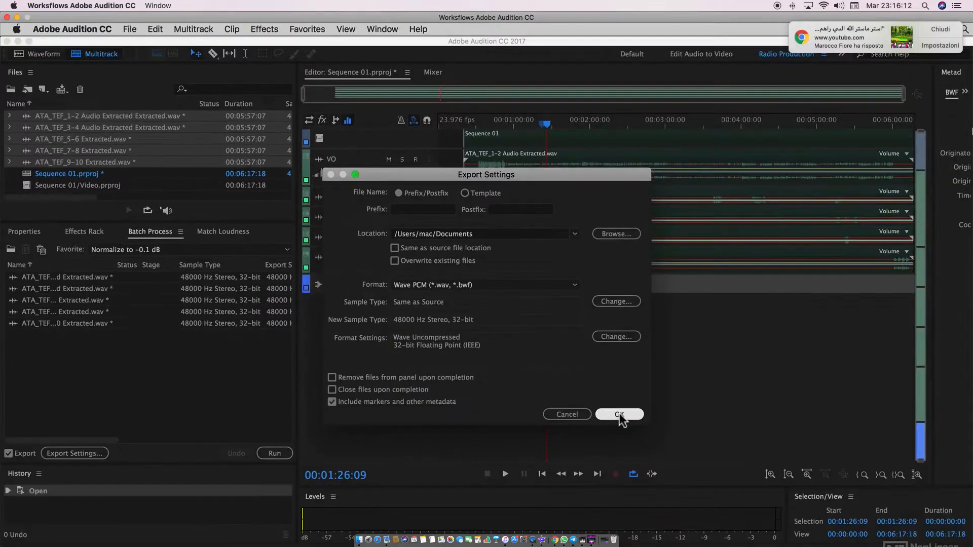
click(731, 490)
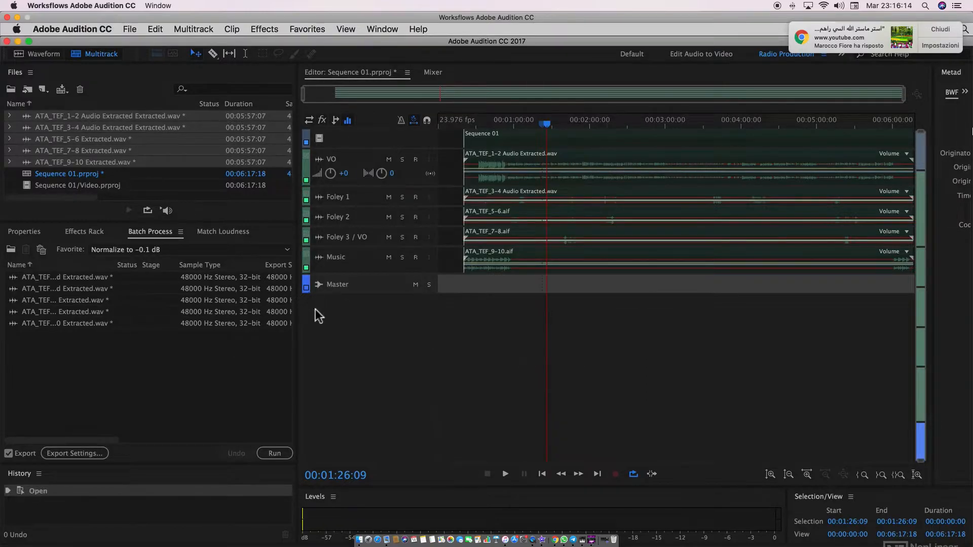
click(274, 453)
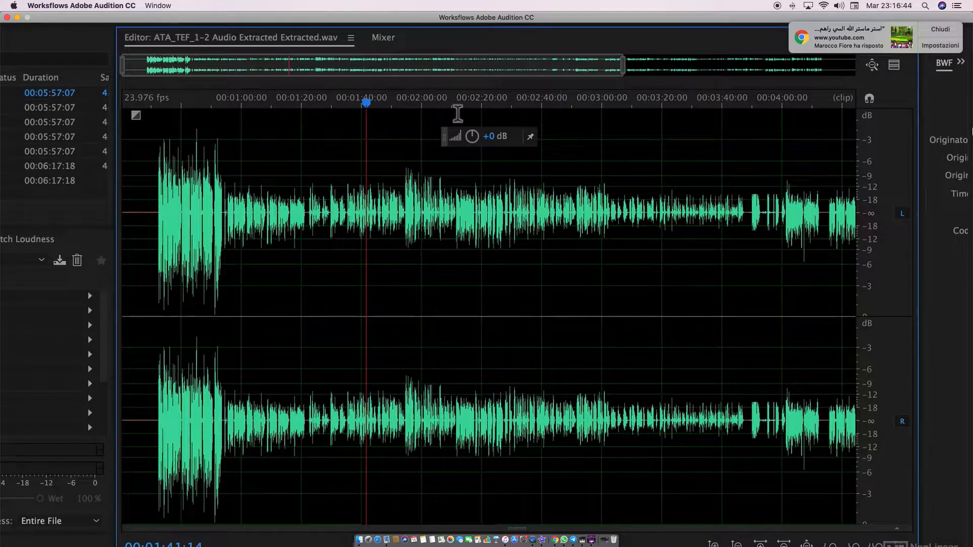
Step: Examine the ATA_TEF_1-2 Audio Extracted Extracted.wav waveform at different time and amplitude zoom levels
drag(386, 69, 410, 75)
drag(176, 65, 108, 83)
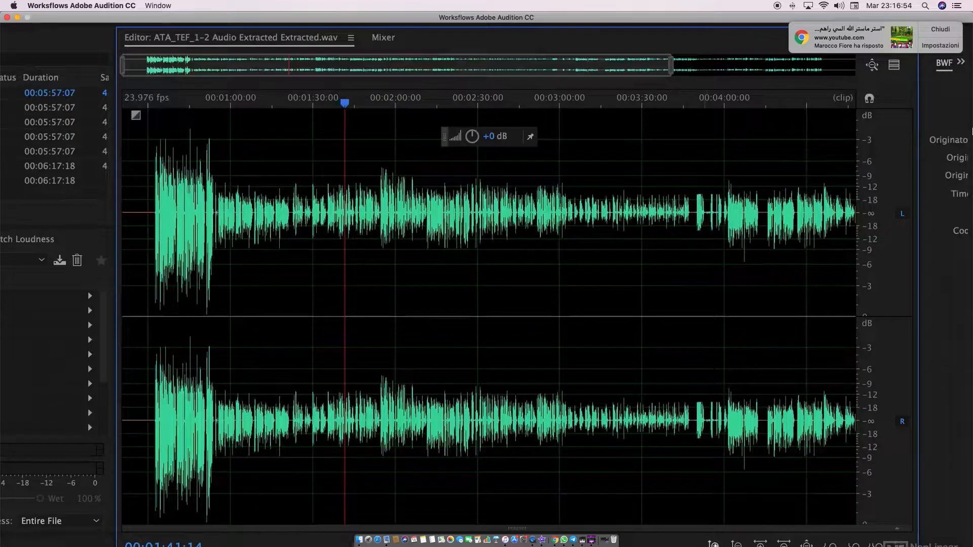
click(713, 546)
click(713, 545)
click(714, 545)
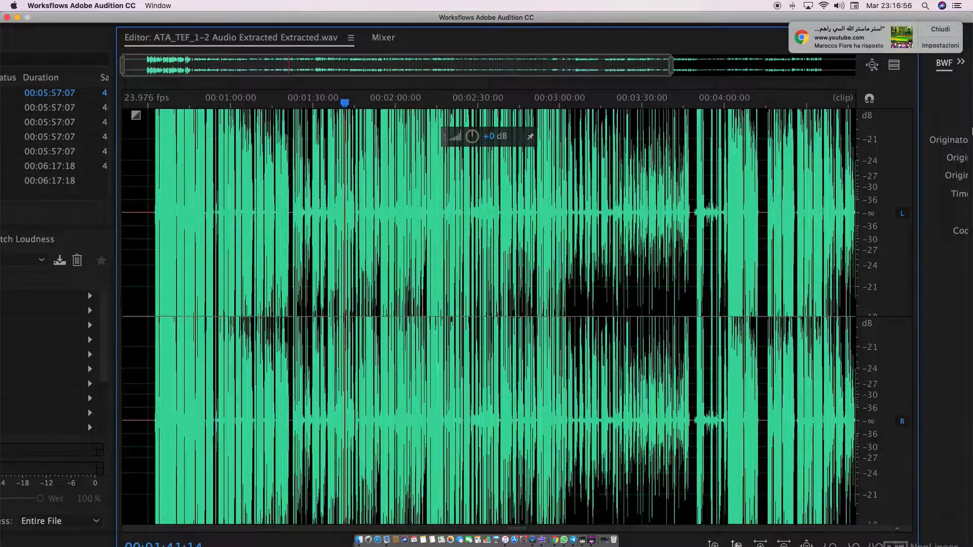
click(737, 545)
click(737, 544)
click(737, 544)
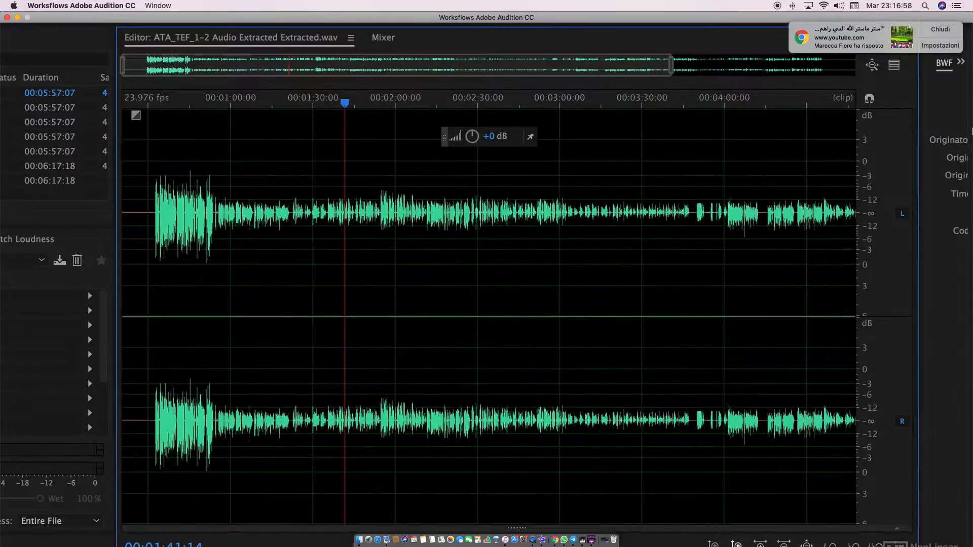
click(714, 546)
click(714, 546)
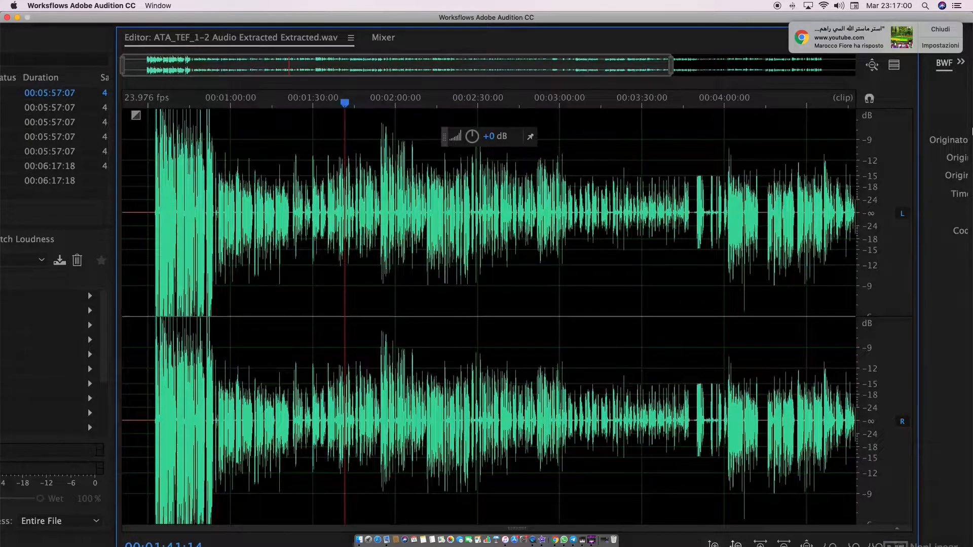
click(737, 545)
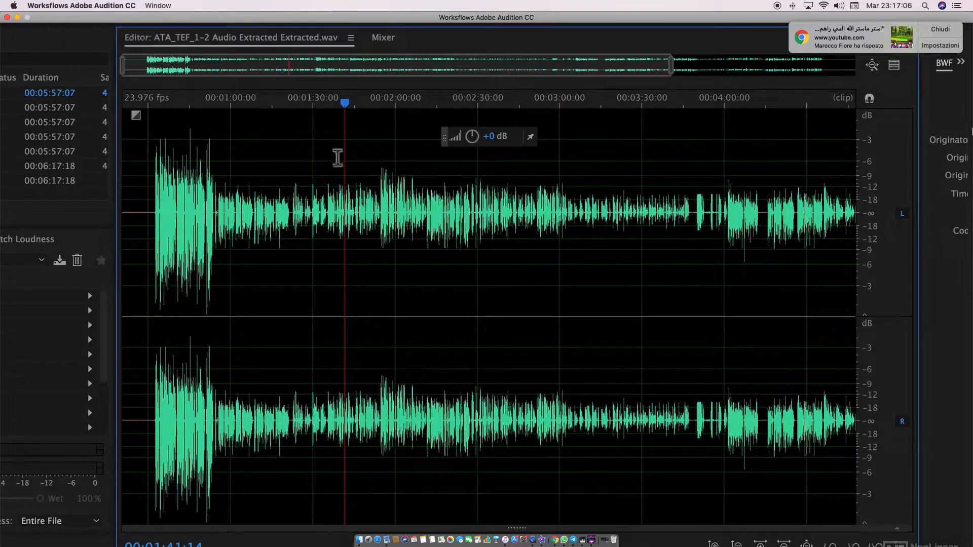
Step: Select a short range of the waveform, from about 2:13 to 2:18
drag(363, 236, 518, 247)
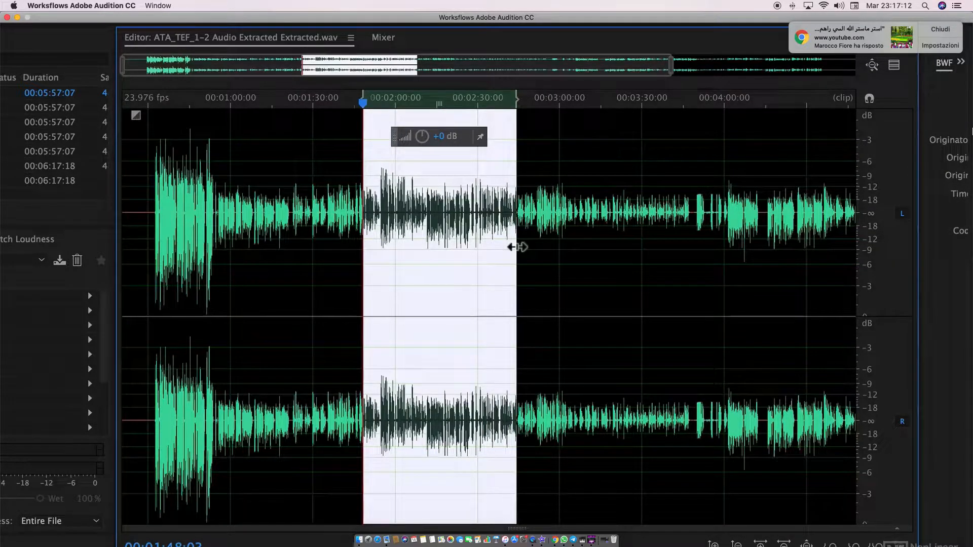
drag(422, 239, 504, 239)
drag(431, 241, 466, 243)
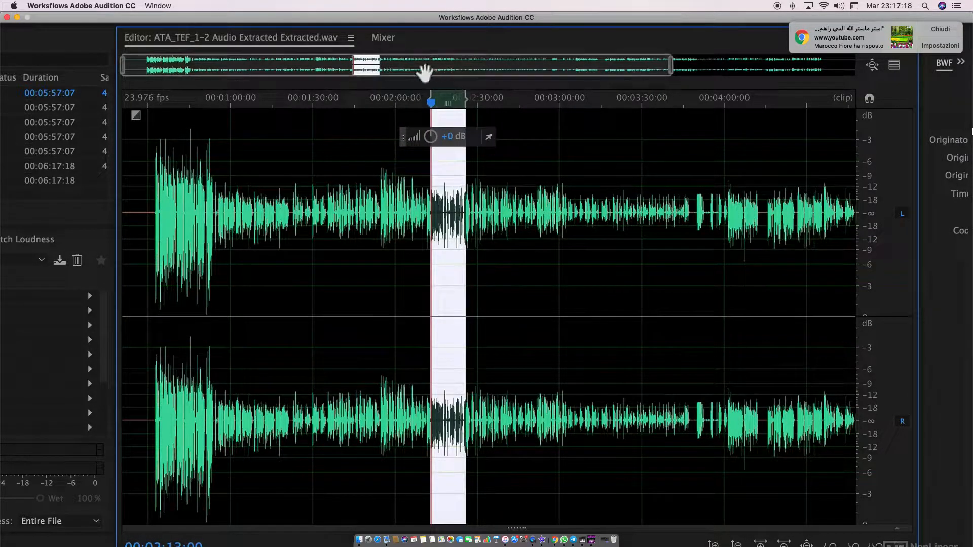
drag(124, 66, 345, 97)
scroll(418, 257, left, 5)
scroll(418, 257, left, 3)
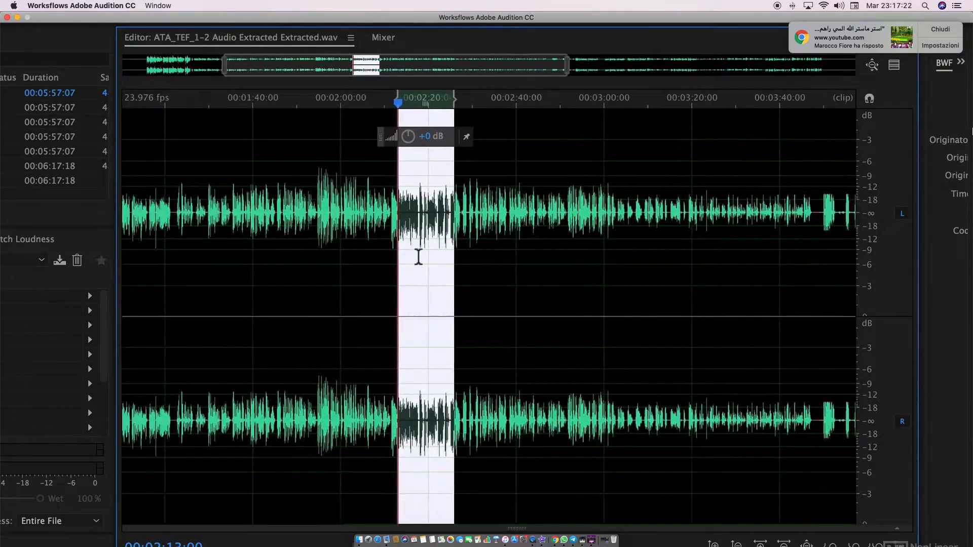
drag(452, 241, 423, 243)
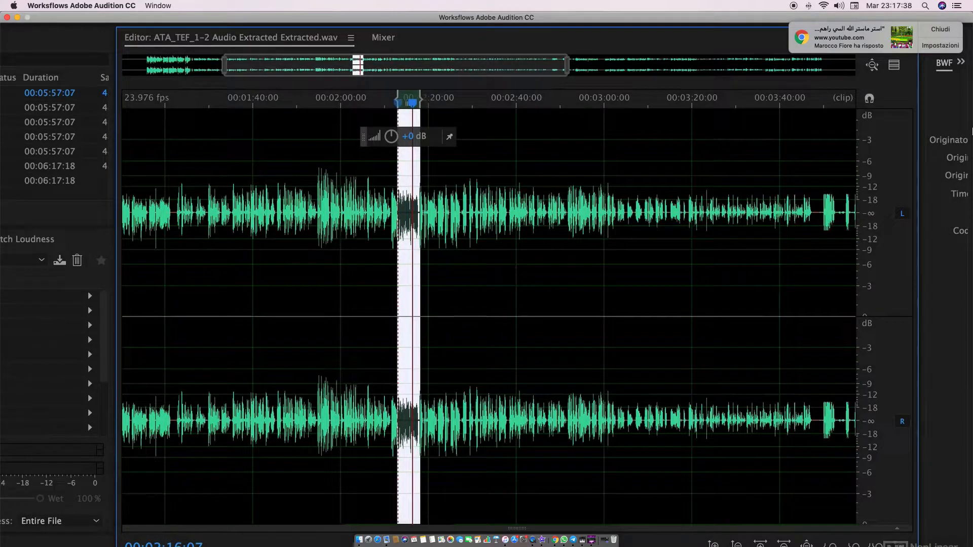
Step: Shift the selected range slightly earlier so it starts just before 2:13, keeping its length of about five seconds
click(760, 545)
click(761, 546)
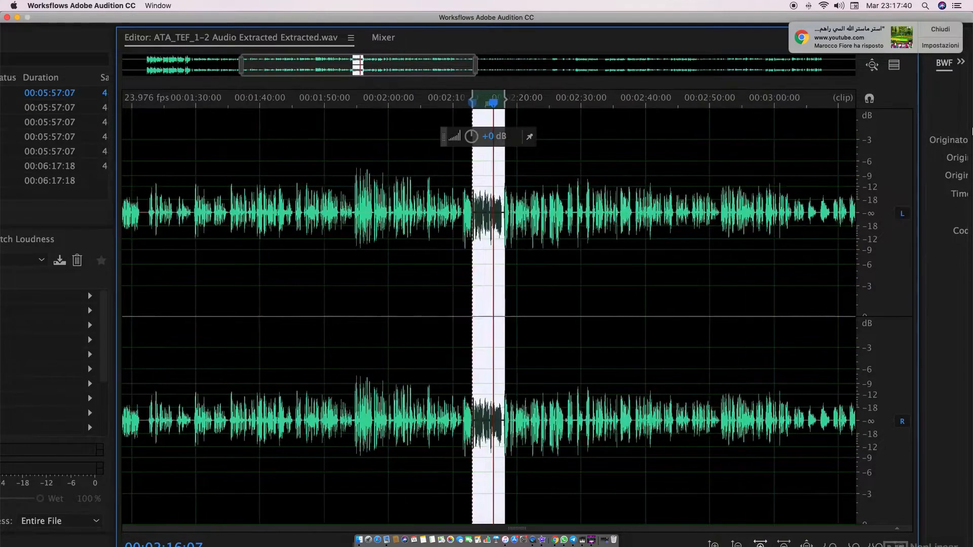
click(761, 545)
click(761, 546)
click(761, 546)
click(760, 545)
click(761, 545)
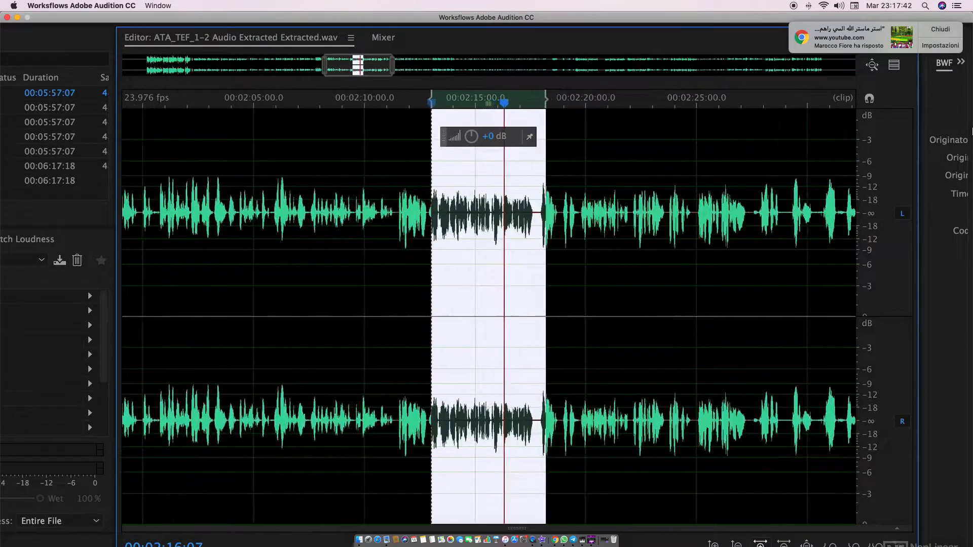
click(761, 545)
click(760, 546)
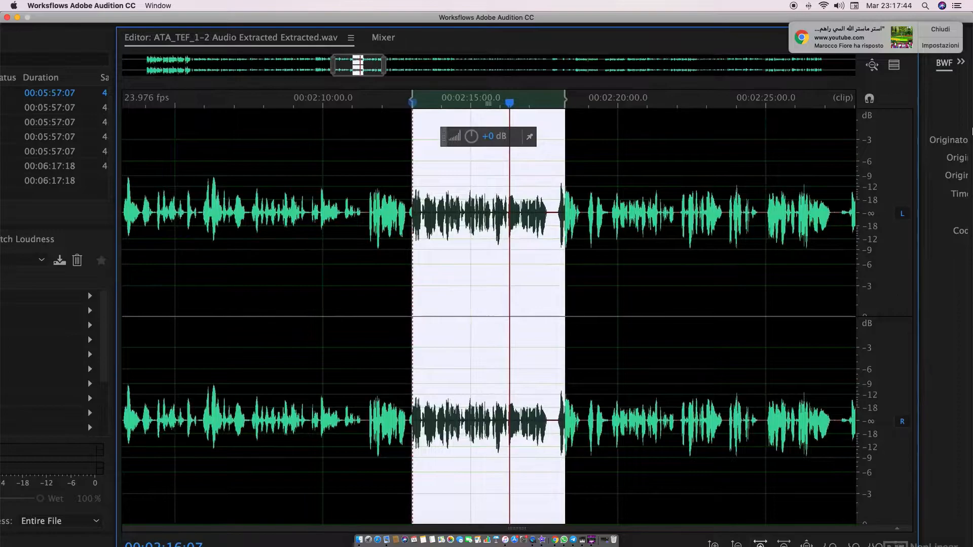
click(761, 545)
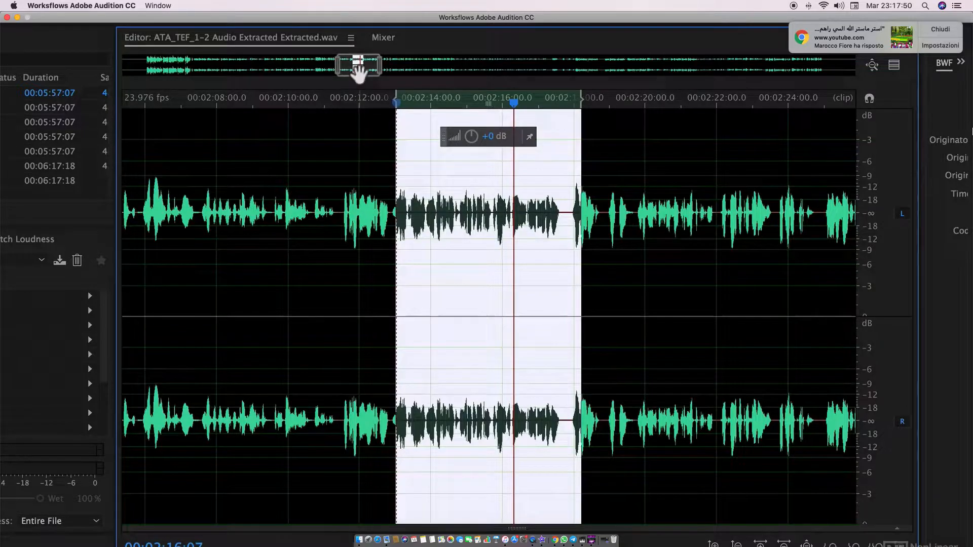
mouse_move(514, 103)
mouse_down()
mouse_move(370, 95)
mouse_move(659, 96)
mouse_move(304, 96)
mouse_move(478, 96)
mouse_up()
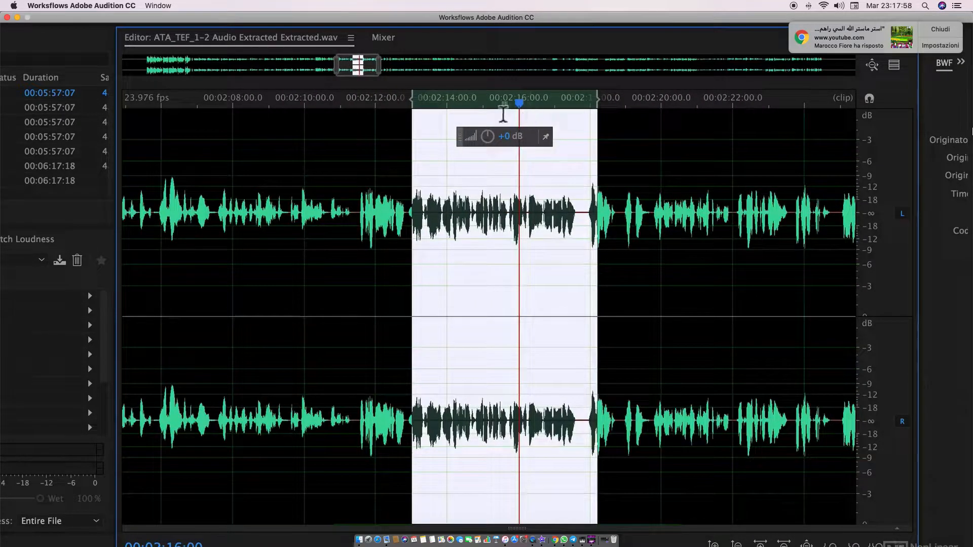
mouse_move(504, 109)
mouse_down()
mouse_move(425, 112)
mouse_move(649, 115)
mouse_move(335, 118)
mouse_move(547, 116)
mouse_move(470, 114)
mouse_move(498, 109)
mouse_up()
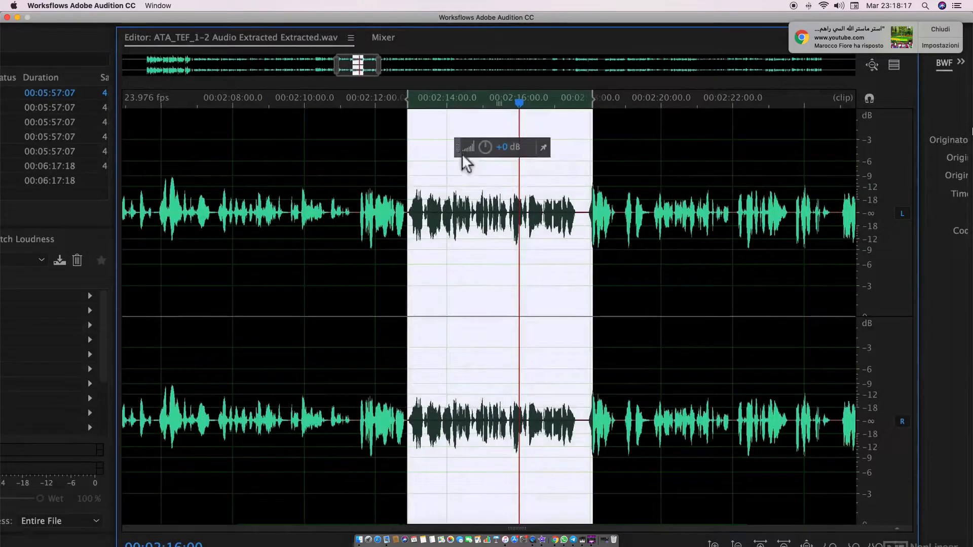
Step: Reposition and pin the volume HUD, lower the selected range's volume, and play back the result
mouse_move(460, 148)
mouse_down()
mouse_move(602, 148)
mouse_move(515, 147)
mouse_move(462, 177)
mouse_move(506, 147)
mouse_move(616, 148)
mouse_move(444, 145)
mouse_up()
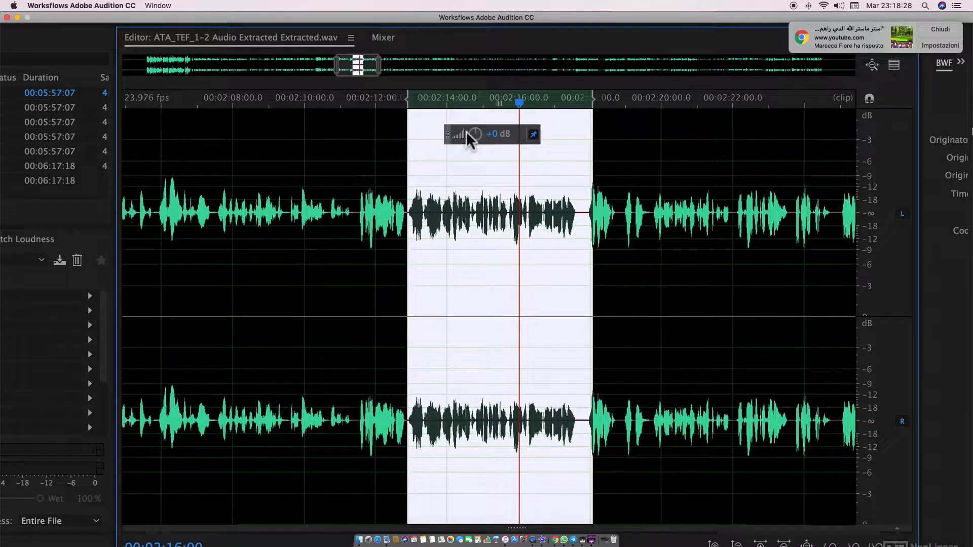
drag(475, 135, 469, 147)
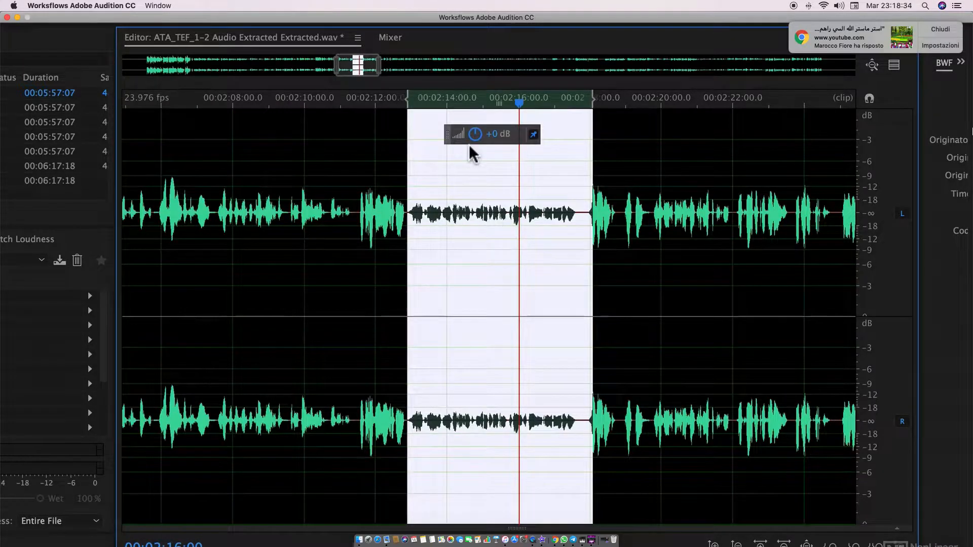
key(space)
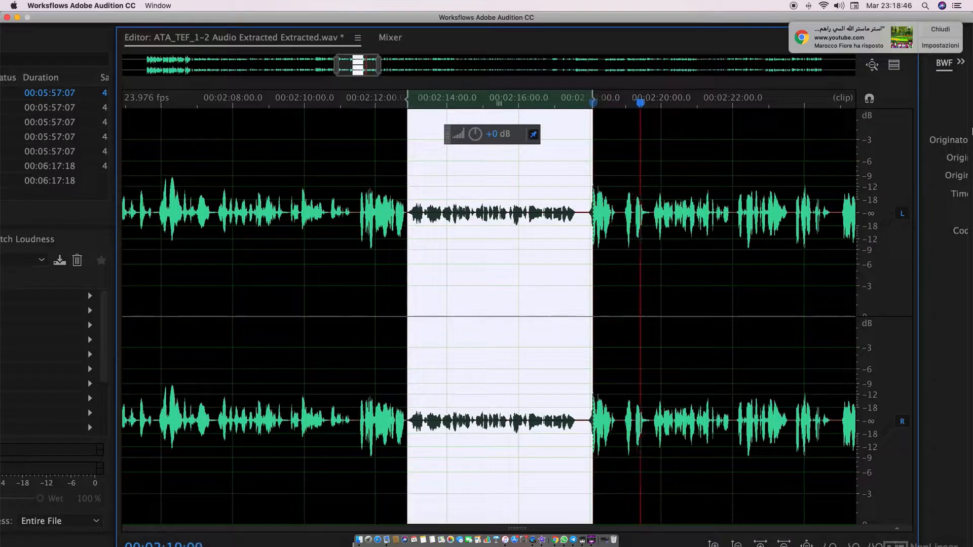
Step: Stop playback and revert the lowered volume through the edit history, comparing the Amplify and Open states and ending on Open
key(space)
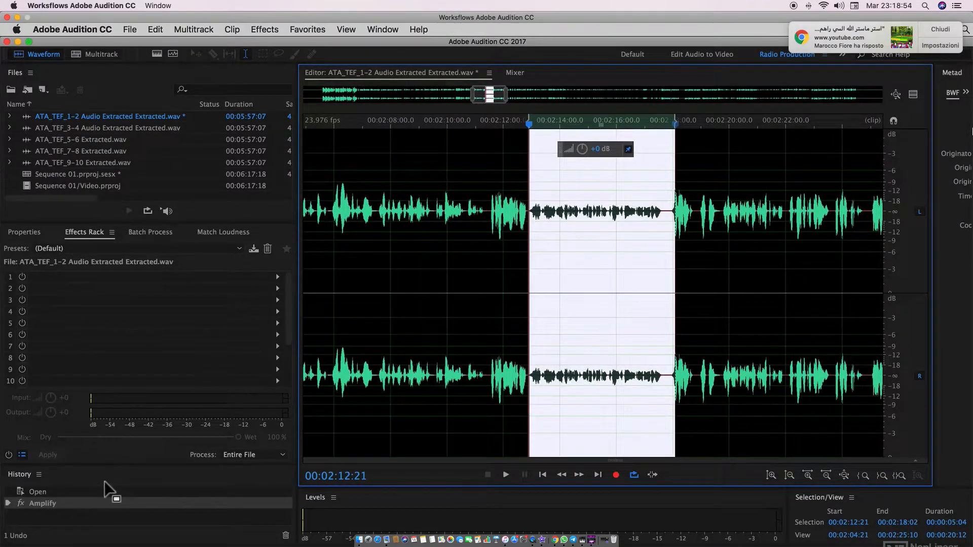
click(155, 29)
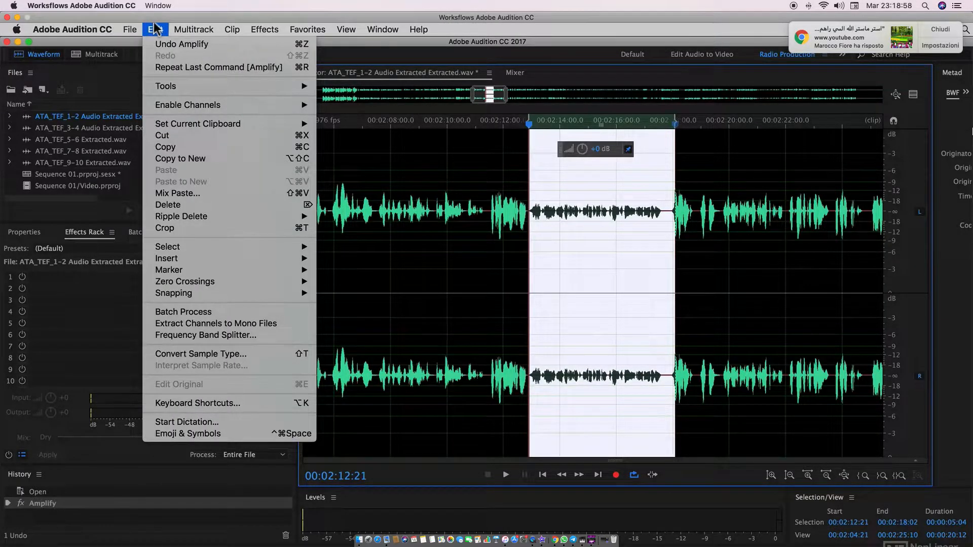
click(155, 29)
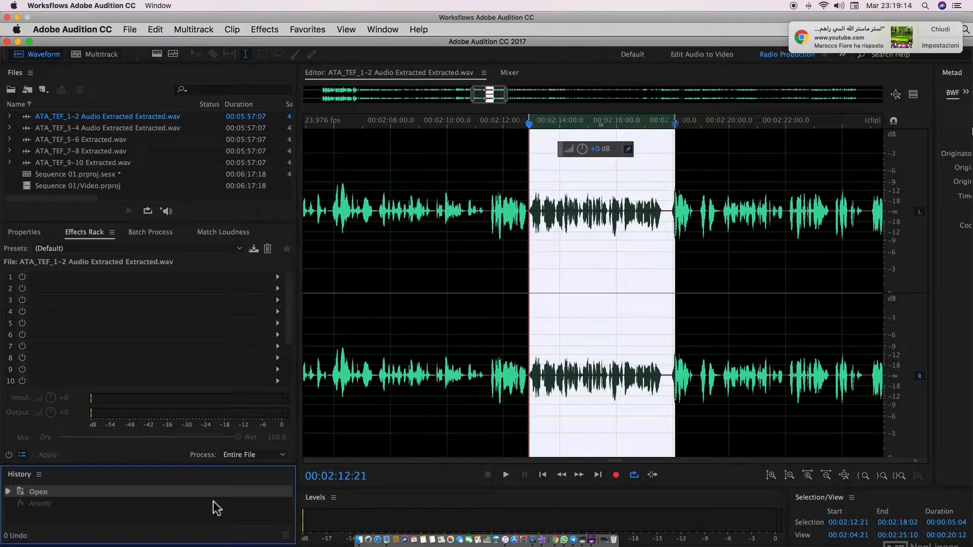
click(383, 29)
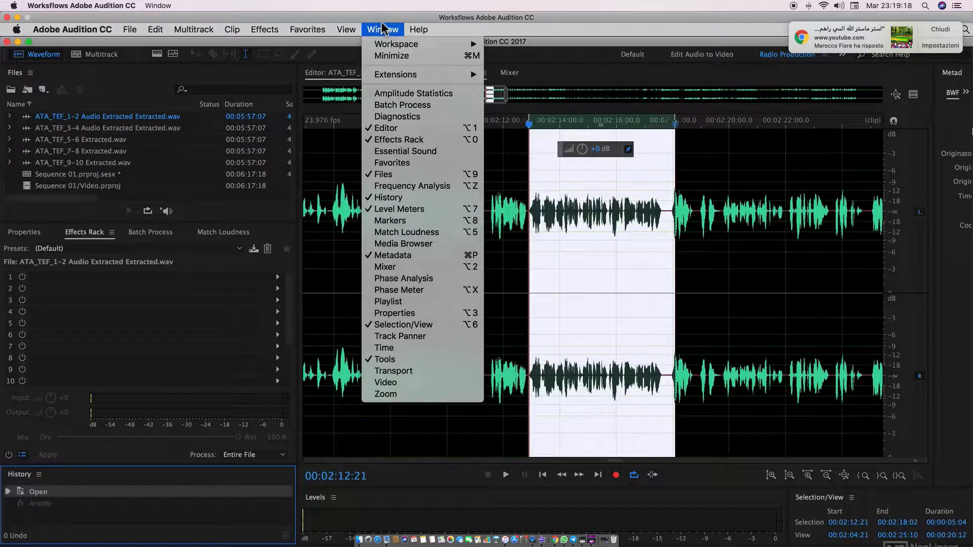
click(383, 29)
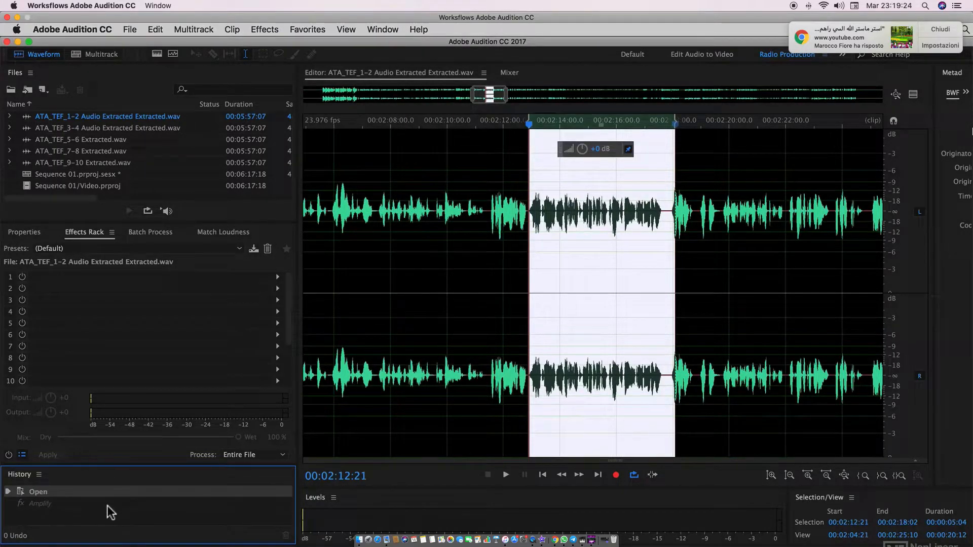
click(82, 505)
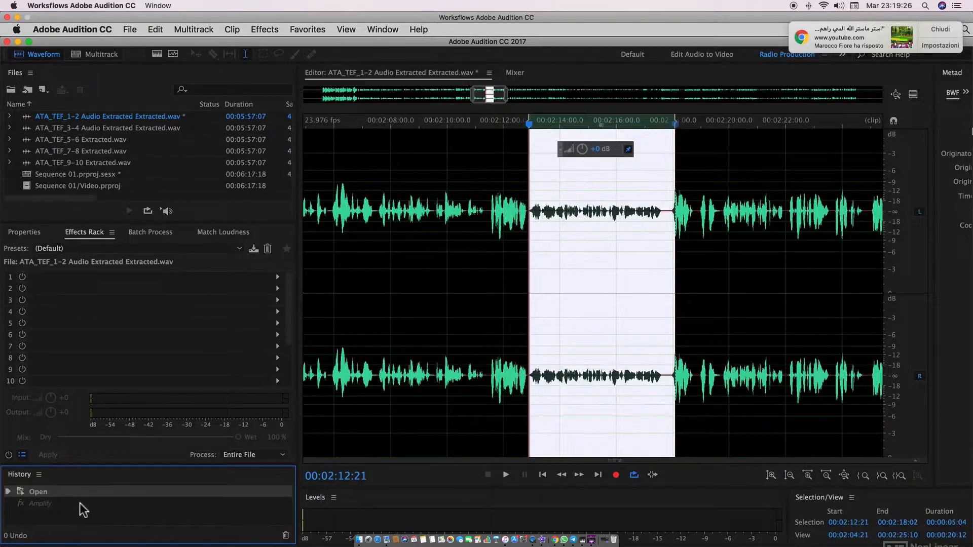
click(98, 489)
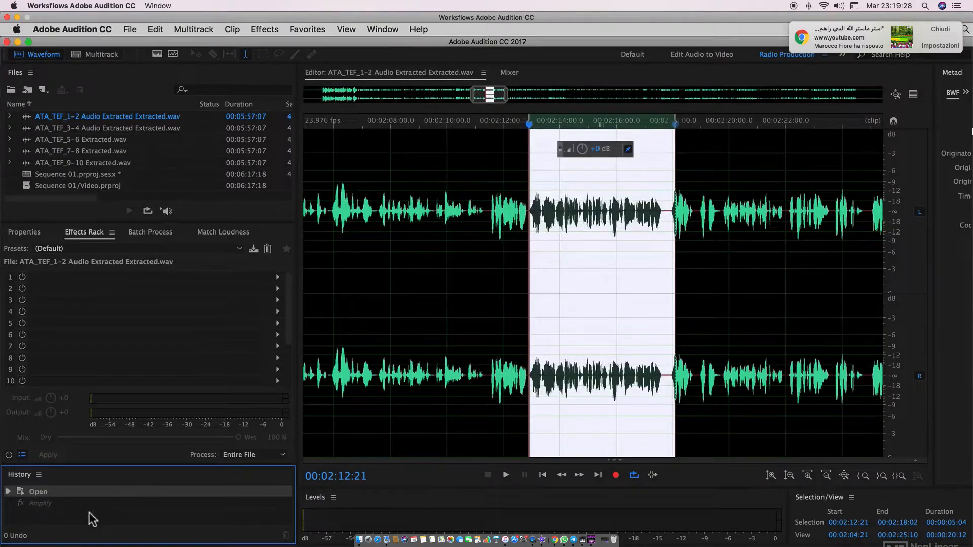
click(104, 506)
click(124, 493)
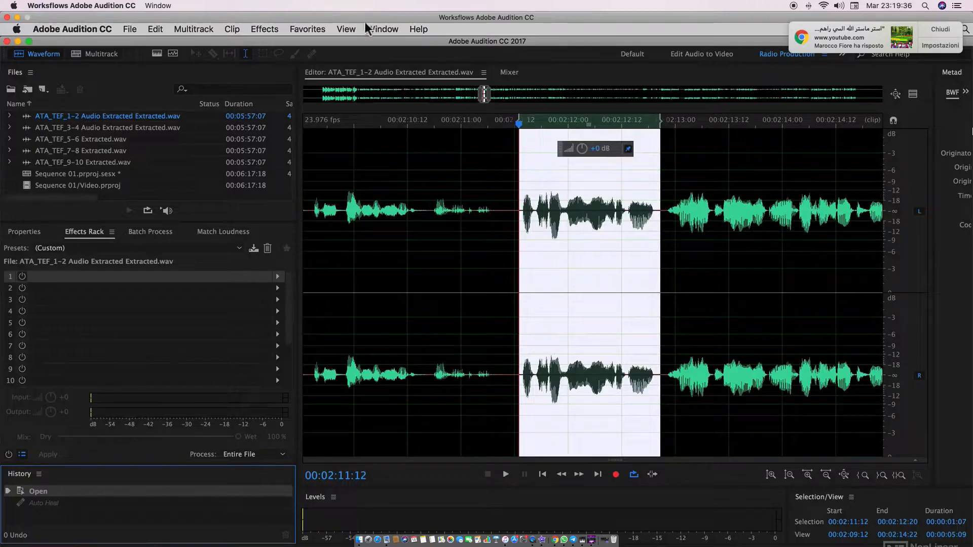
Step: Try the Invert effect on the selected range from 2:11:12 to 2:12:20 and undo it
click(236, 29)
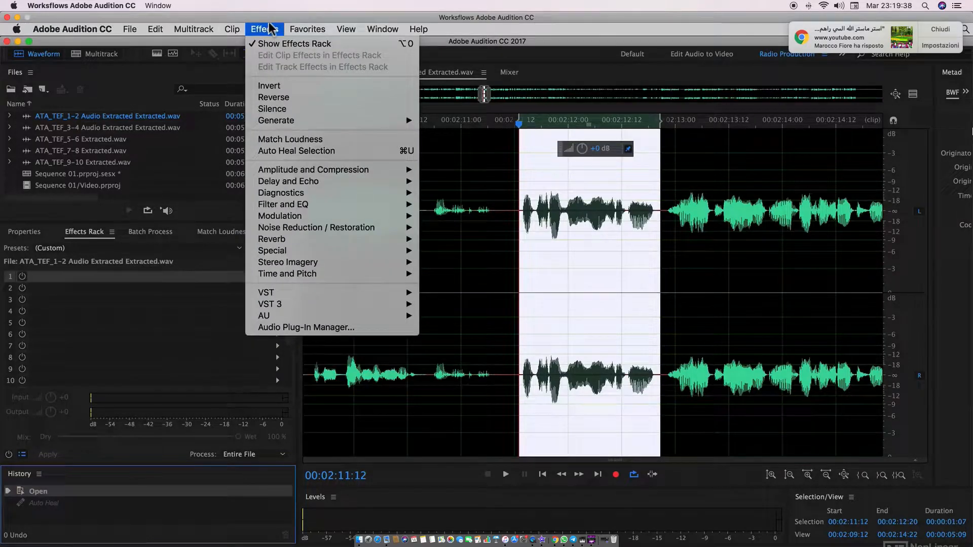
click(277, 85)
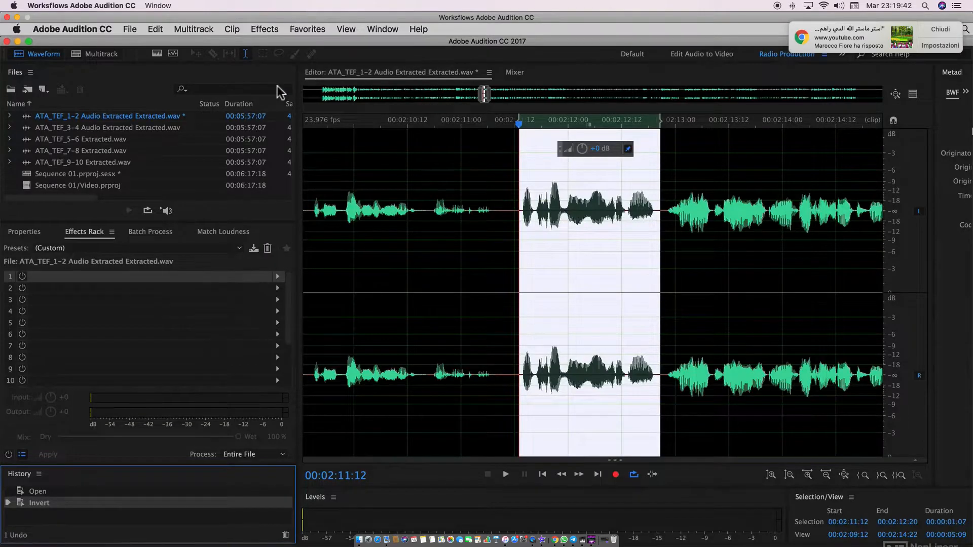
key(super+z)
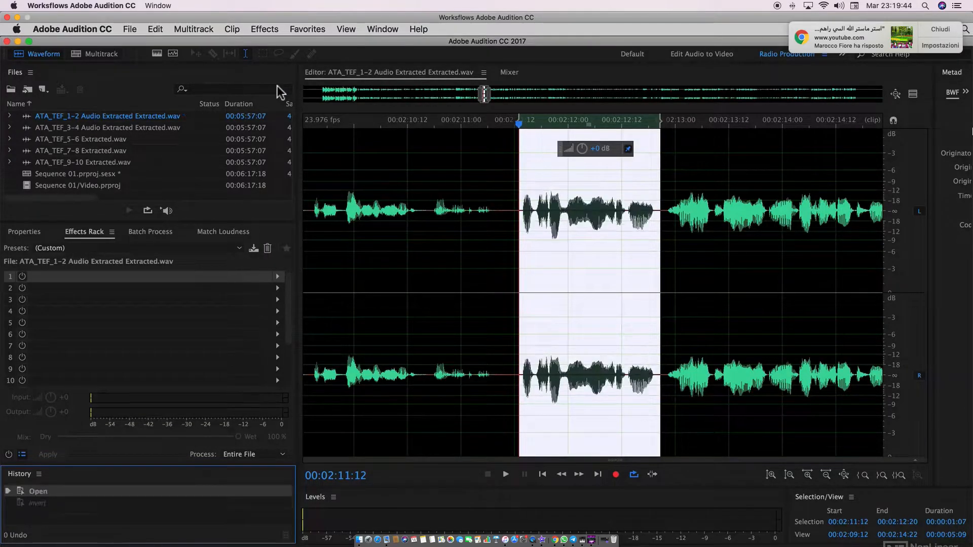
Step: Try the Reverse effect on the selected range, play it back, and undo the effect
click(269, 26)
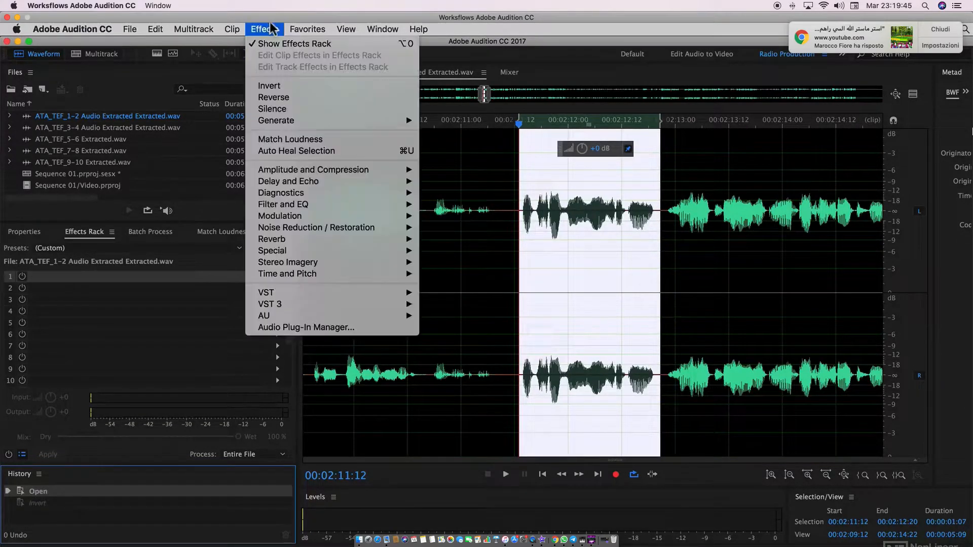
click(300, 96)
key(space)
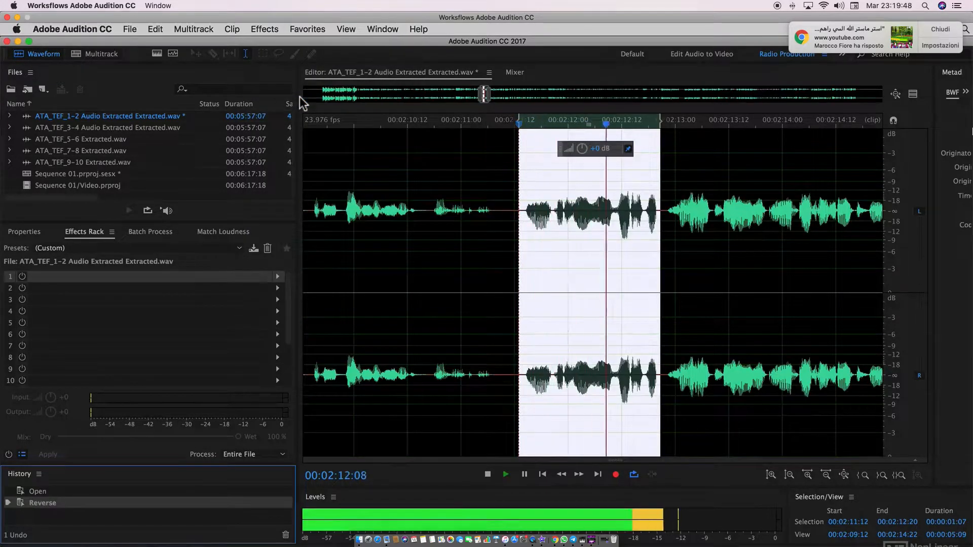
key(space)
key(super+z)
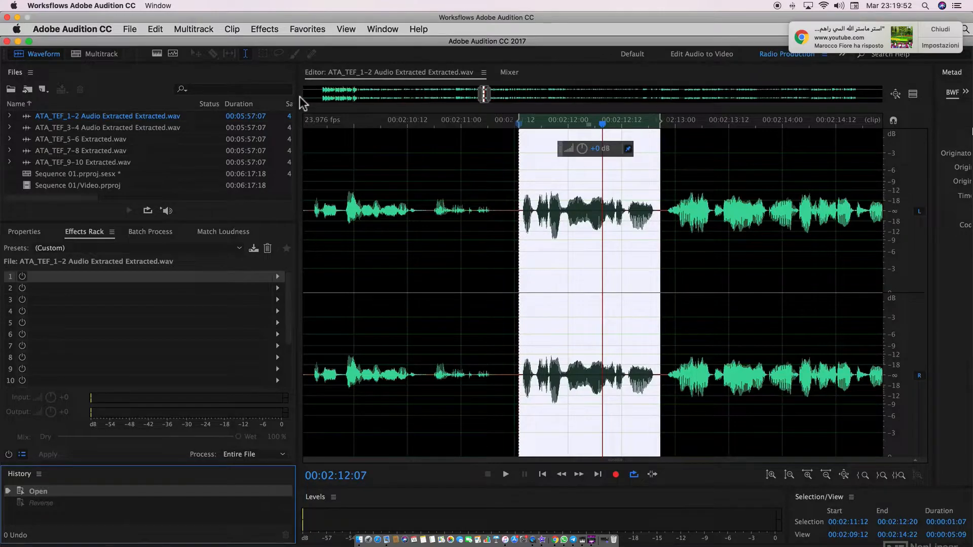
Step: Try the Silence effect on the selected range, play it back, and undo the effect
click(267, 29)
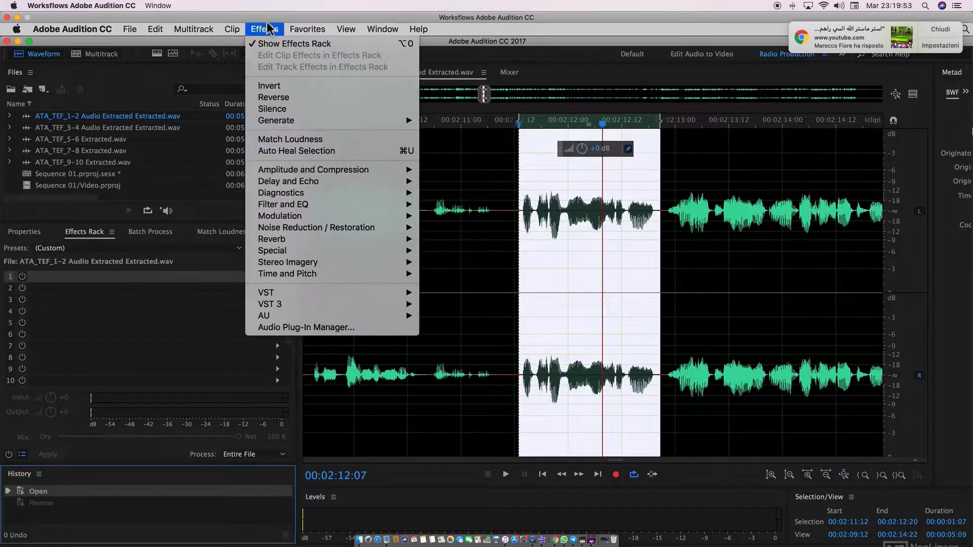
click(284, 107)
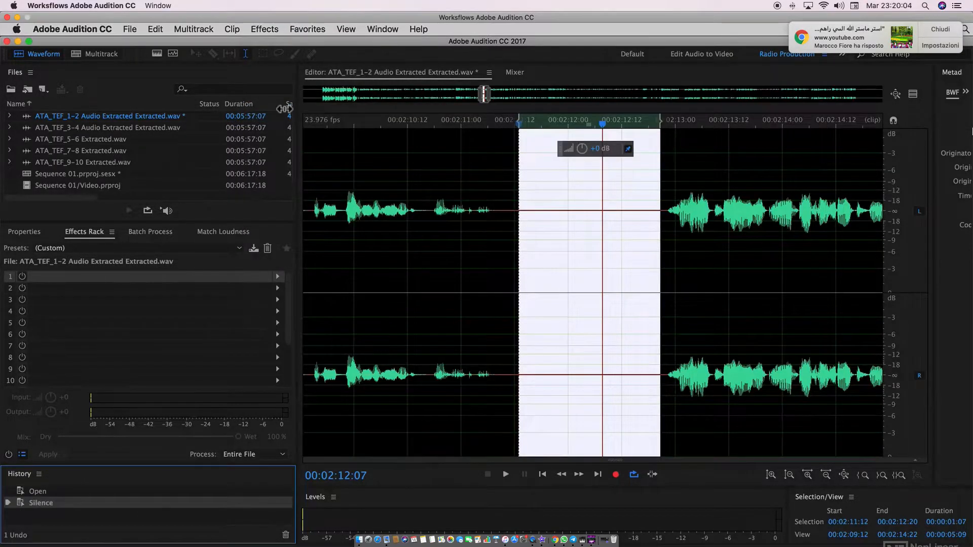
key(space)
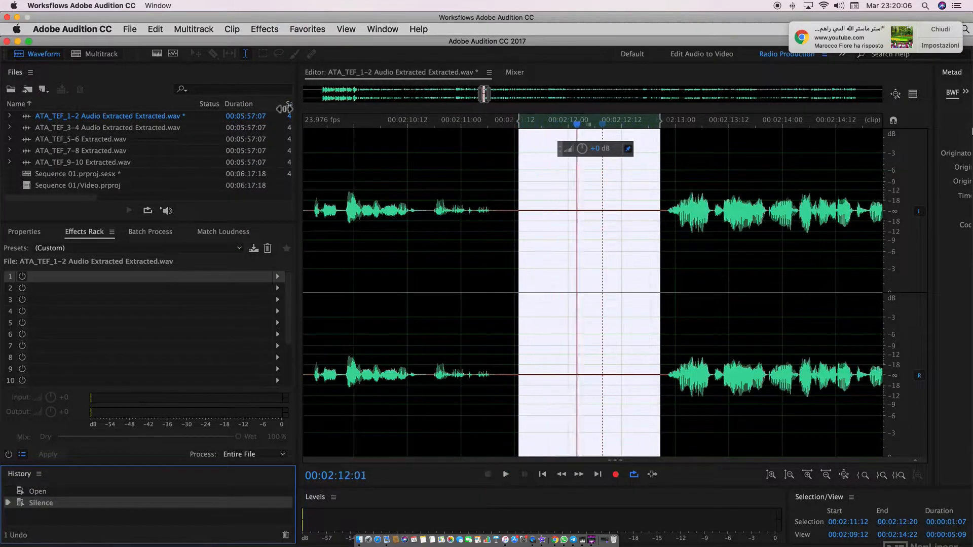
key(super+z)
Step: View the Generate Tones settings for the selected range and close them without generating a tone
click(262, 29)
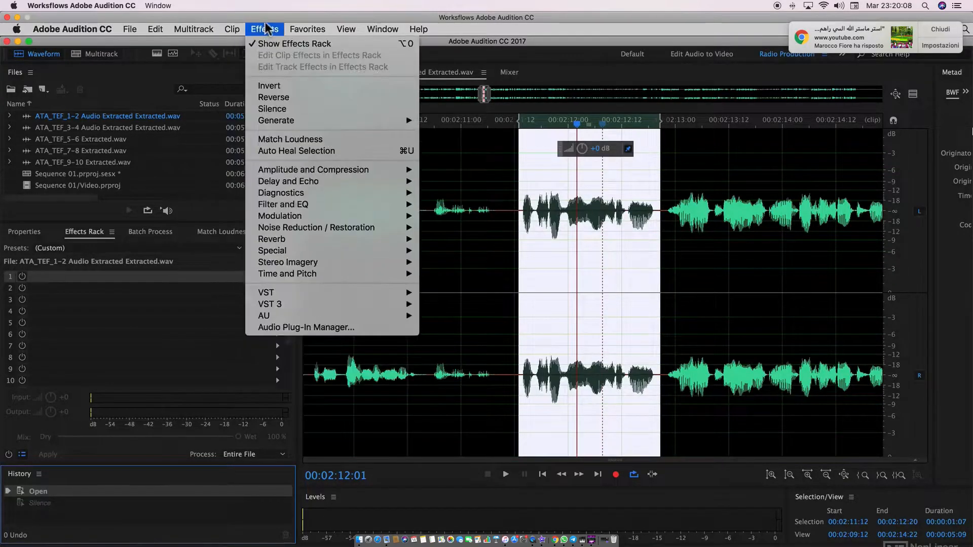
mouse_move(324, 122)
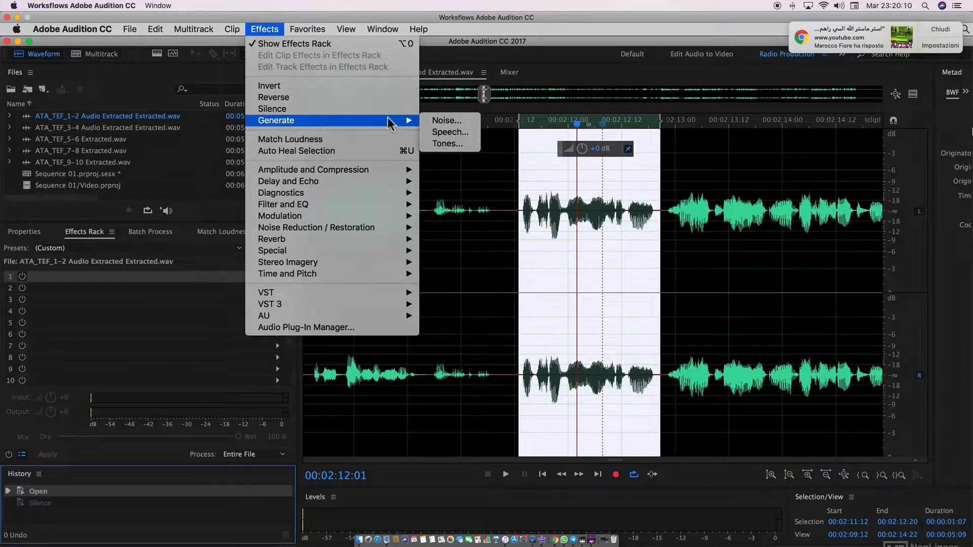
click(449, 144)
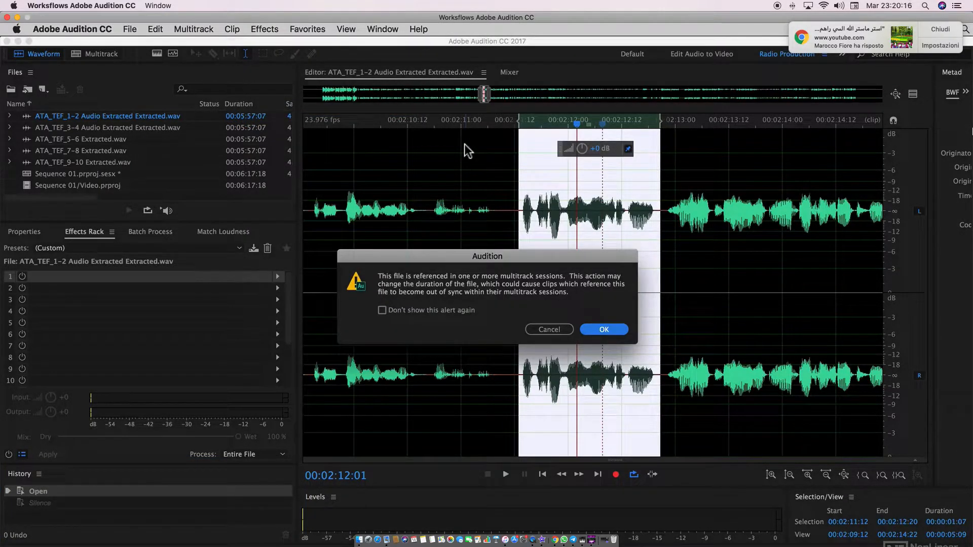
click(611, 330)
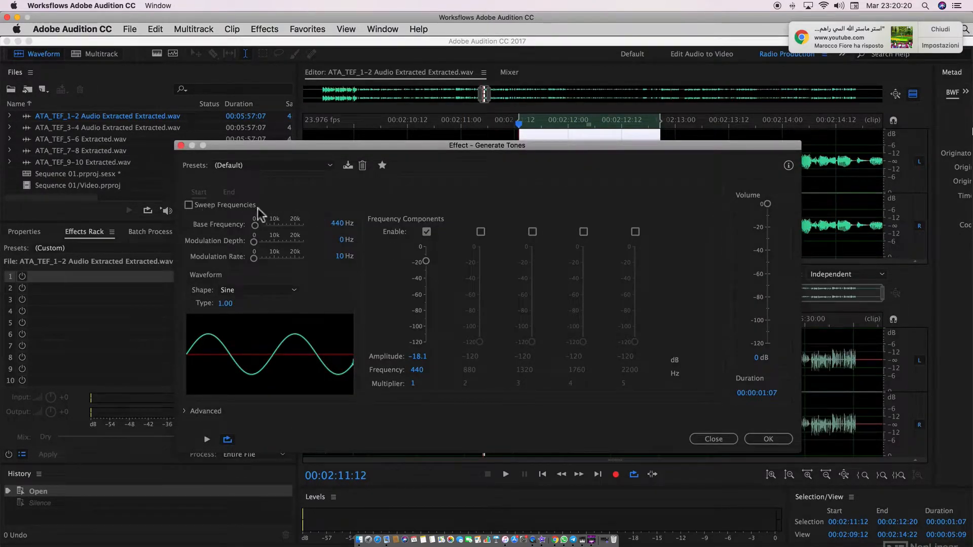
click(712, 439)
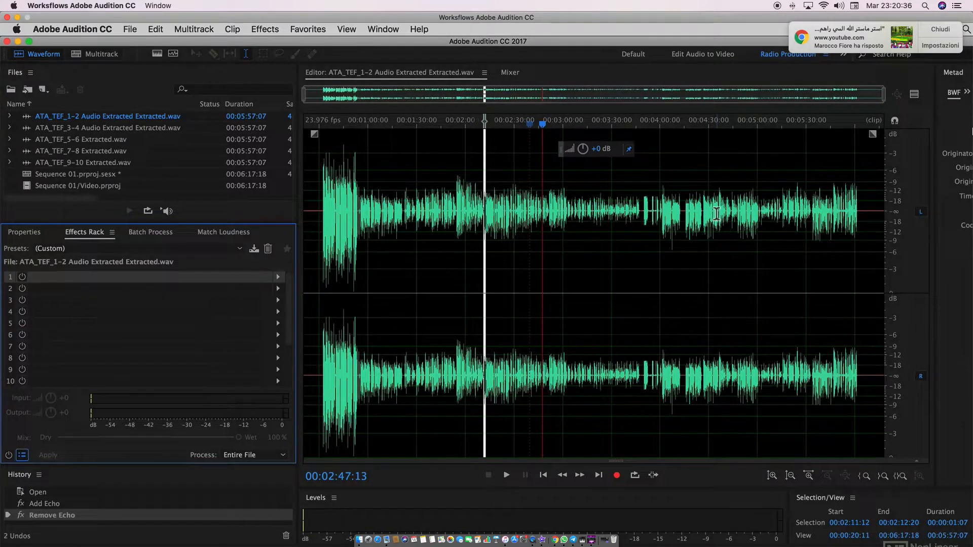
Step: Switch to the multitrack session and compare the VO track's clip effects and track effects racks, ending on the track effects
click(92, 57)
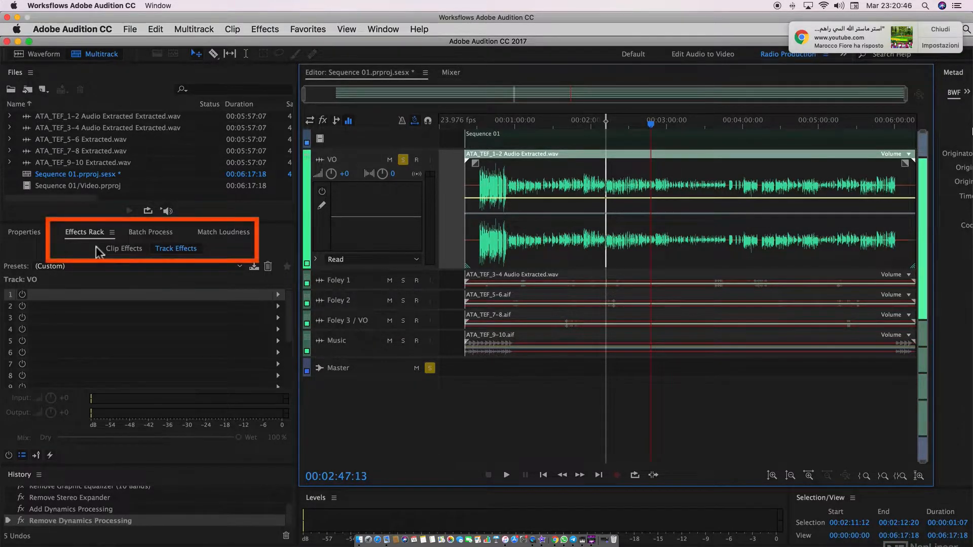
click(133, 250)
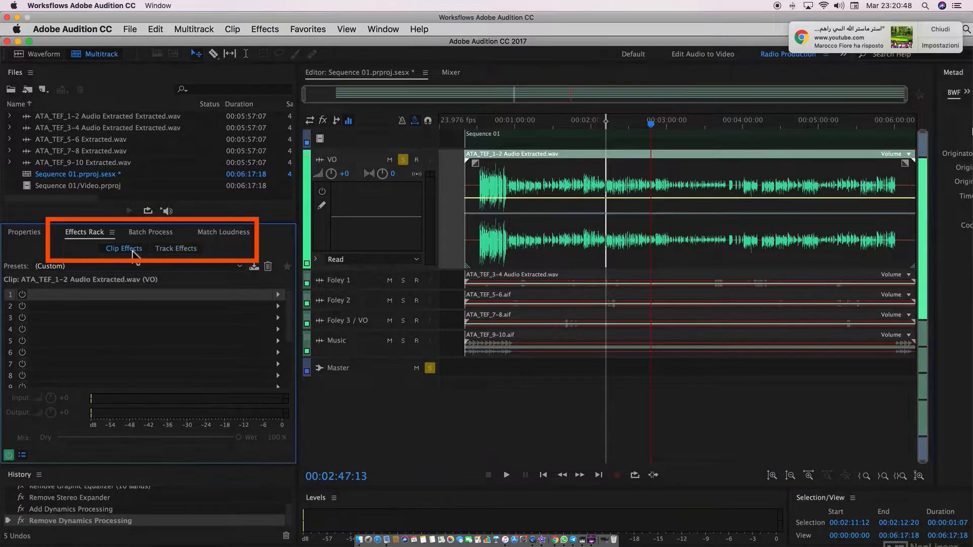
click(188, 253)
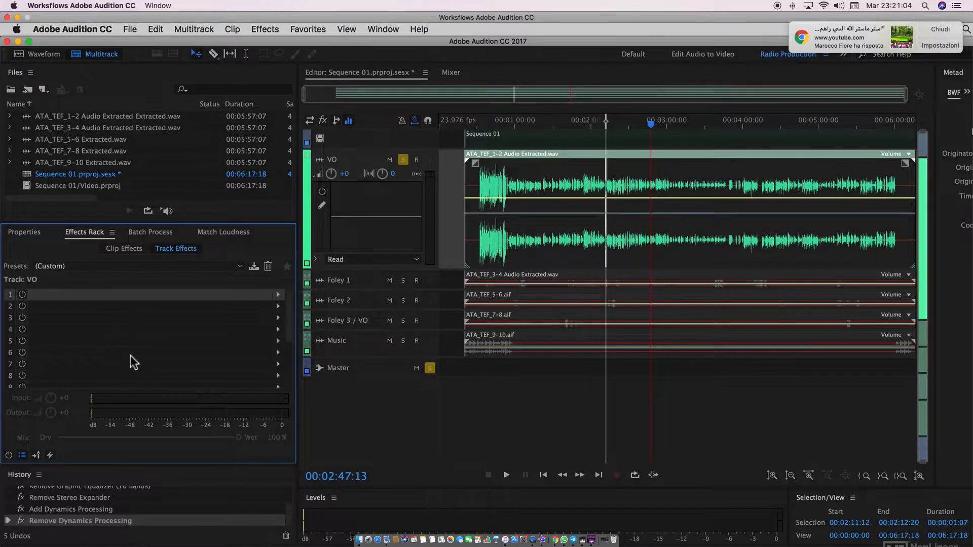
click(126, 248)
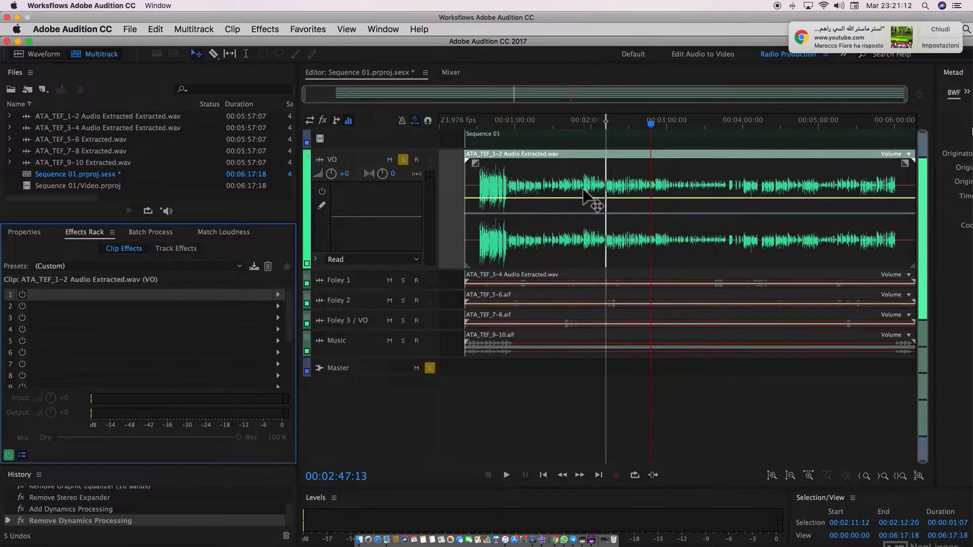
click(185, 256)
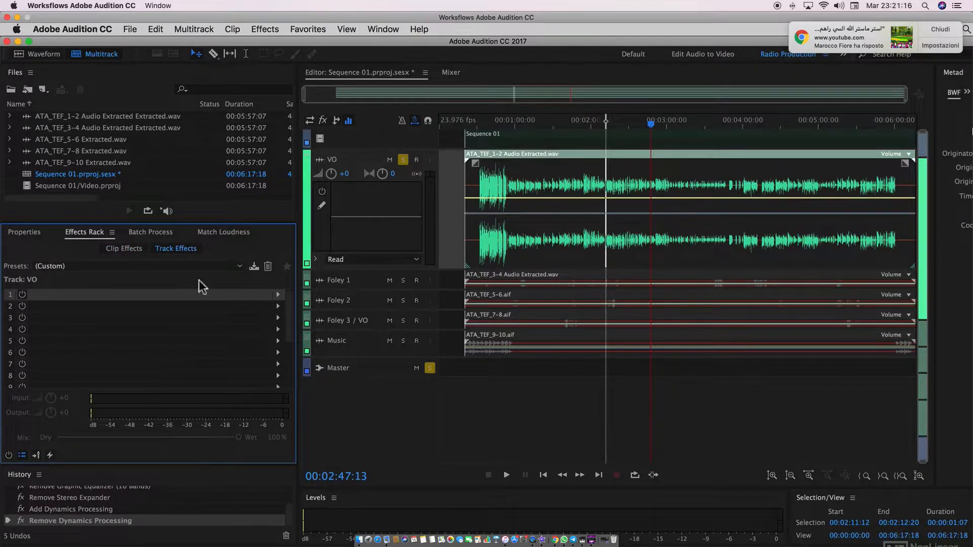
Step: Add an Echo effect to slot 1 of the VO track's effects and move its settings window off the timeline
click(278, 295)
mouse_move(306, 353)
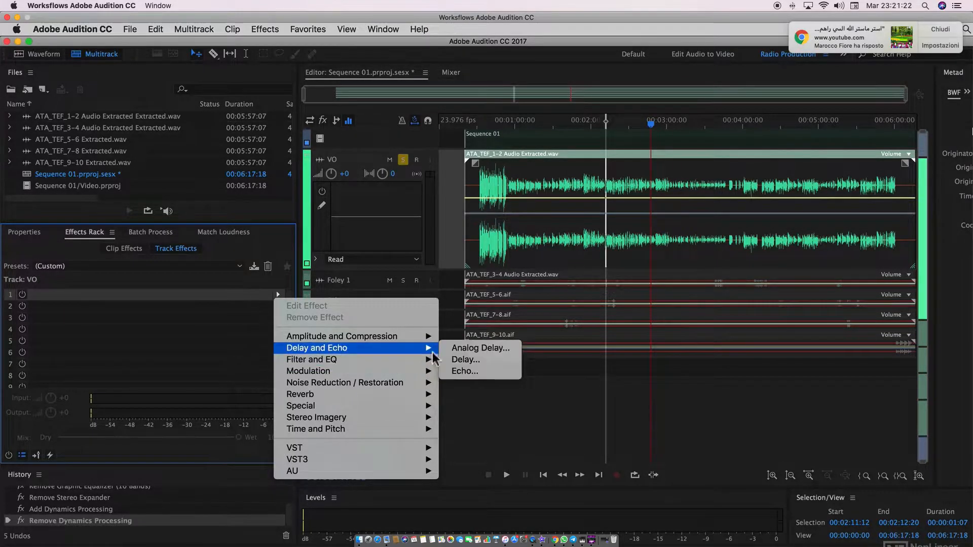
click(465, 371)
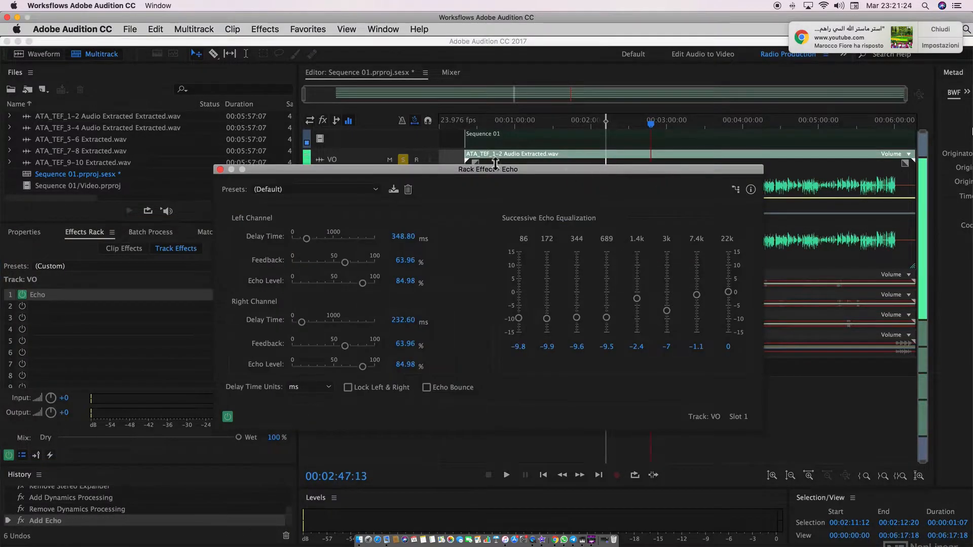
drag(496, 163, 260, 294)
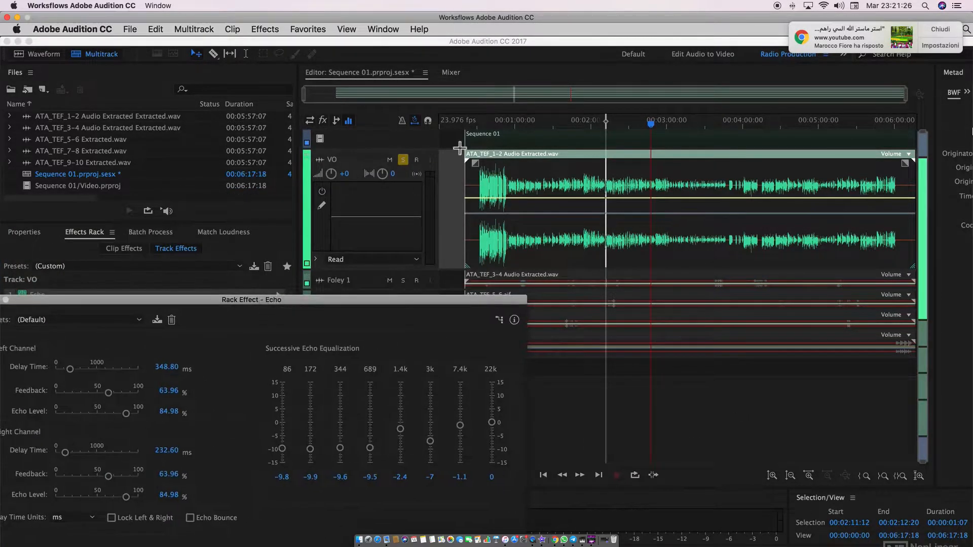
Step: Play the session with the echoed VO track from shortly before 1:40, closing the Echo settings before resuming playback
click(547, 135)
click(560, 125)
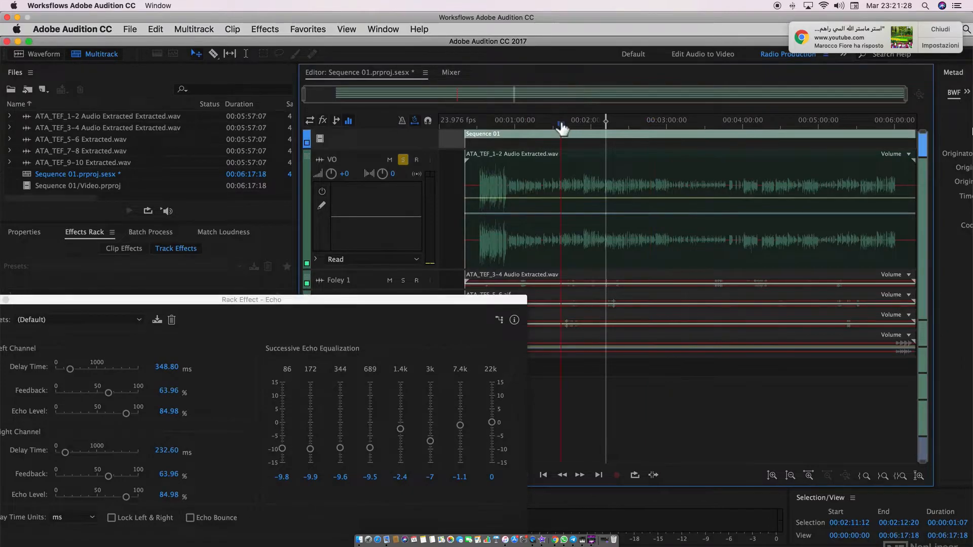
key(space)
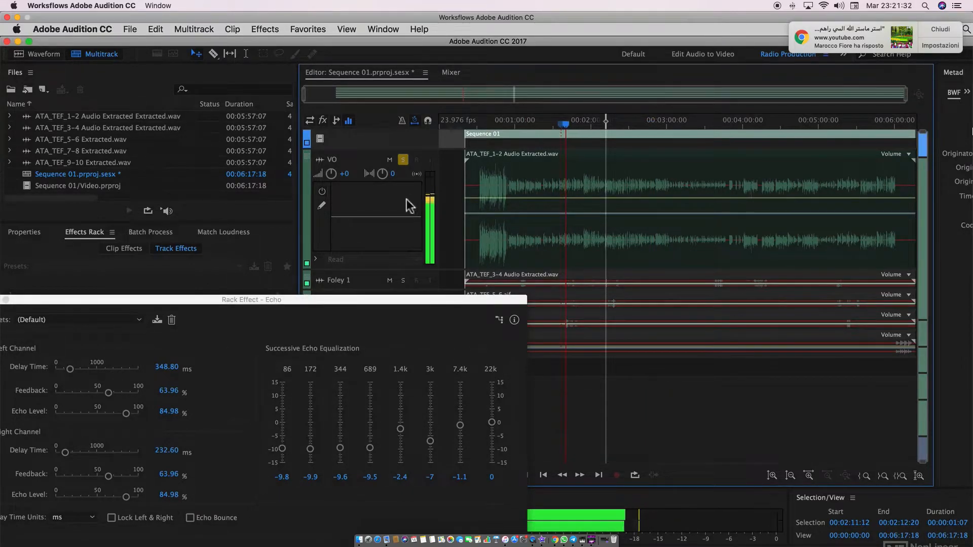
drag(272, 302, 565, 285)
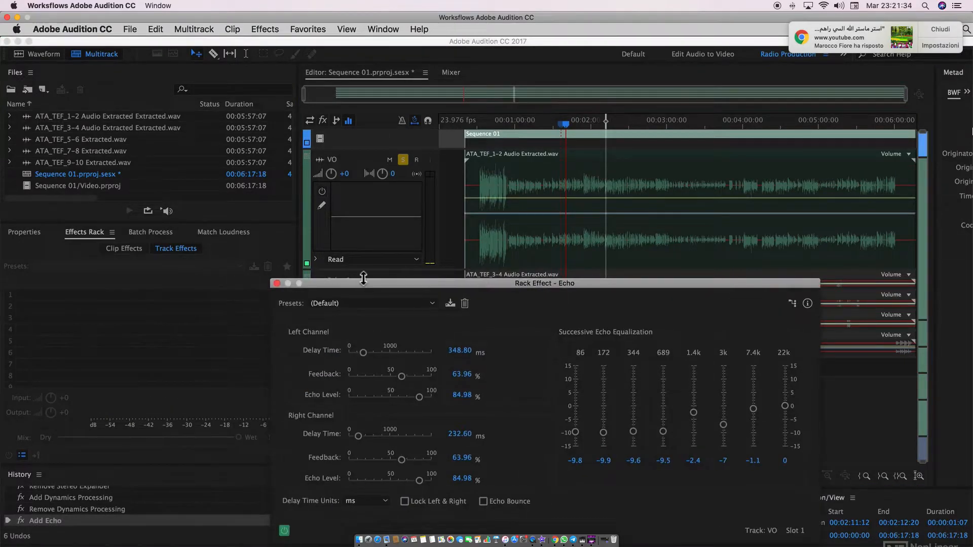
click(276, 283)
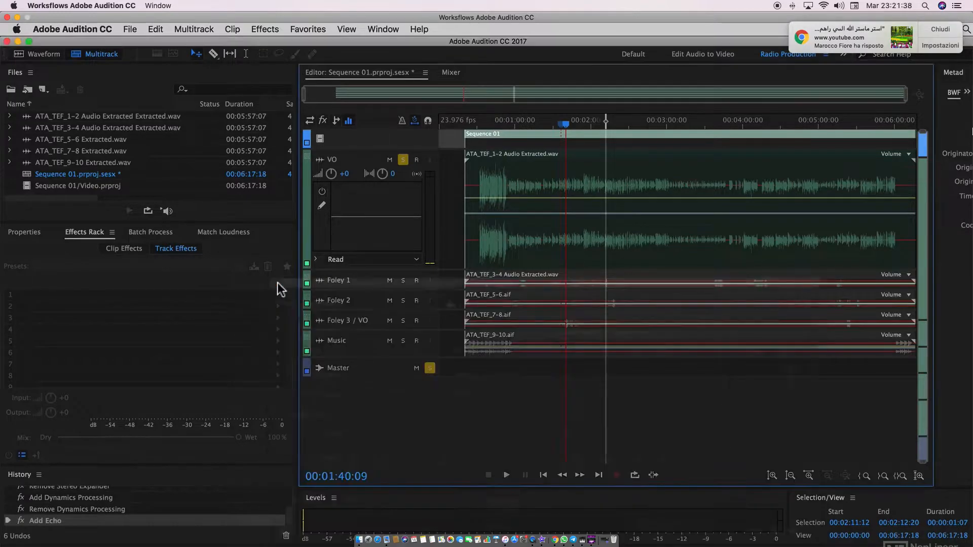
key(space)
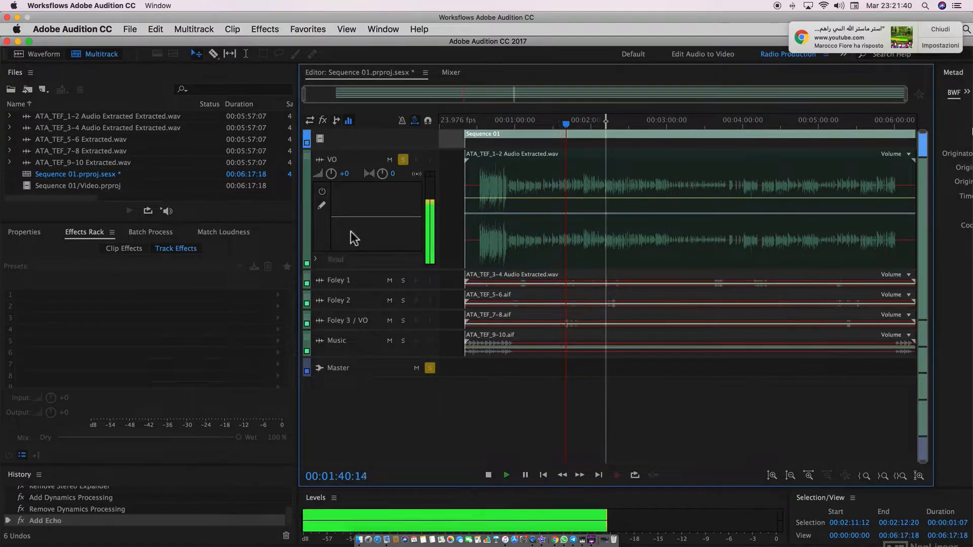
Step: Stop playback and remove the Echo effect from slot 1 of the VO track effects
key(space)
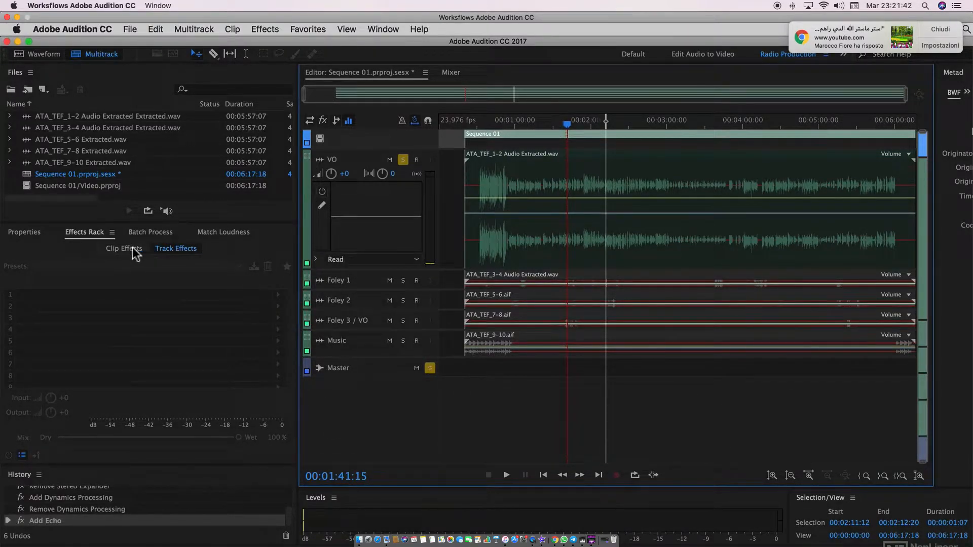
click(351, 170)
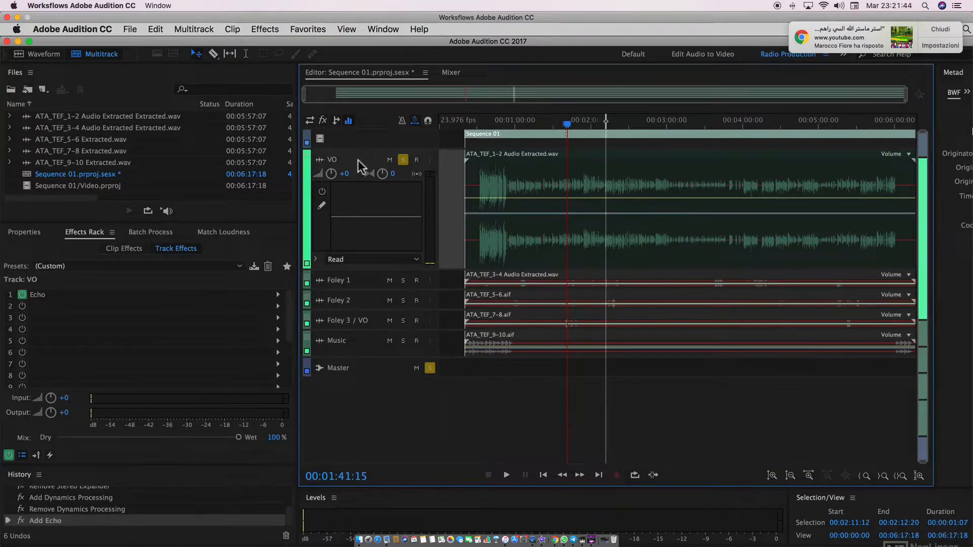
click(277, 295)
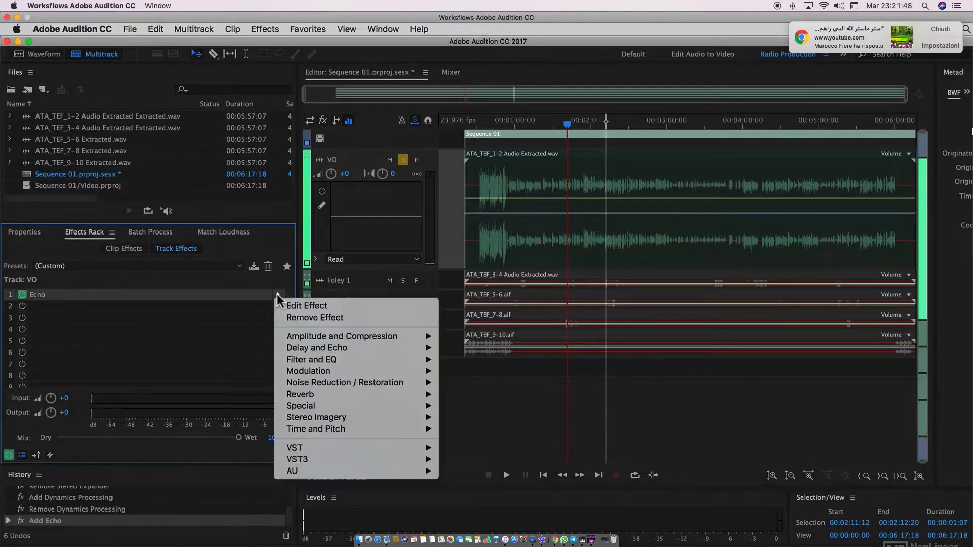
click(321, 317)
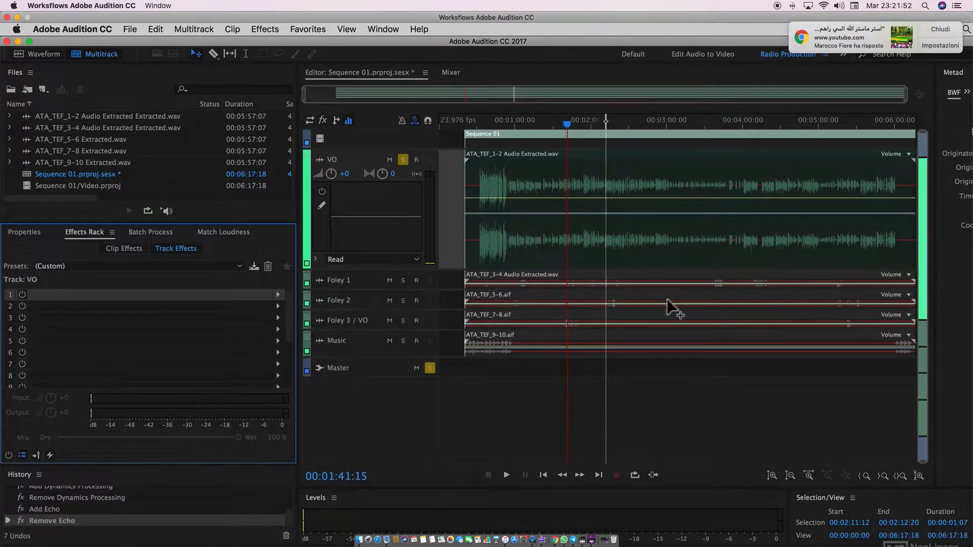
Step: Split the VO clip with the Razor at about 1:35 and 1:38, then return to the Move tool
click(810, 475)
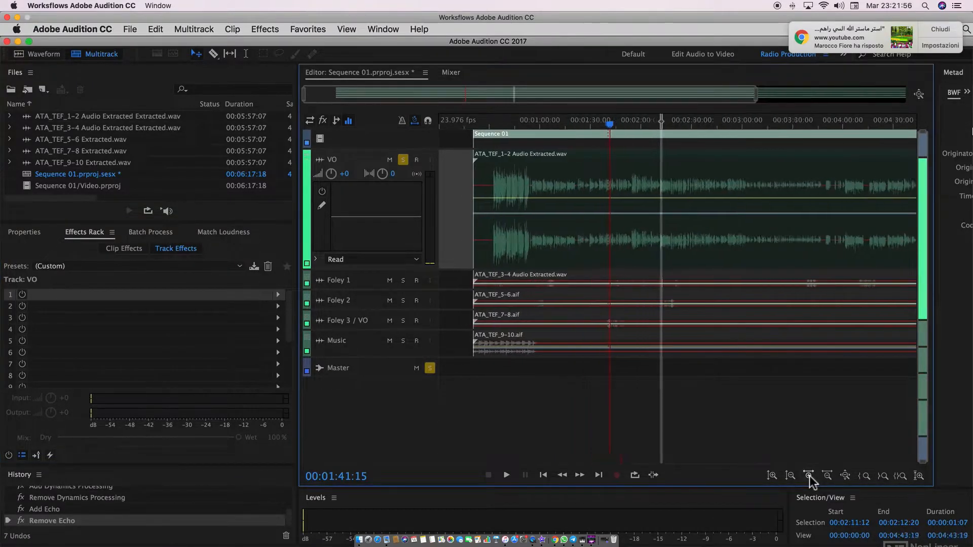
click(810, 476)
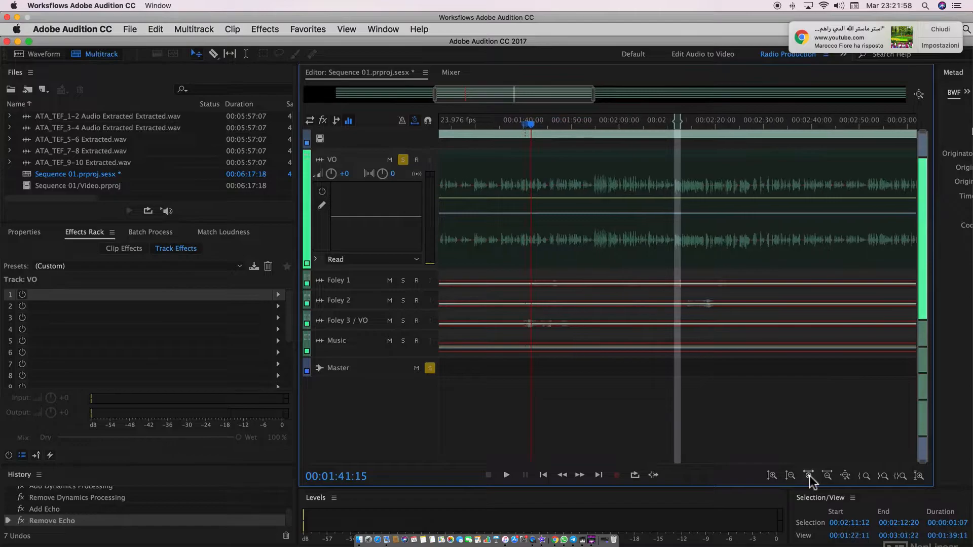
click(810, 475)
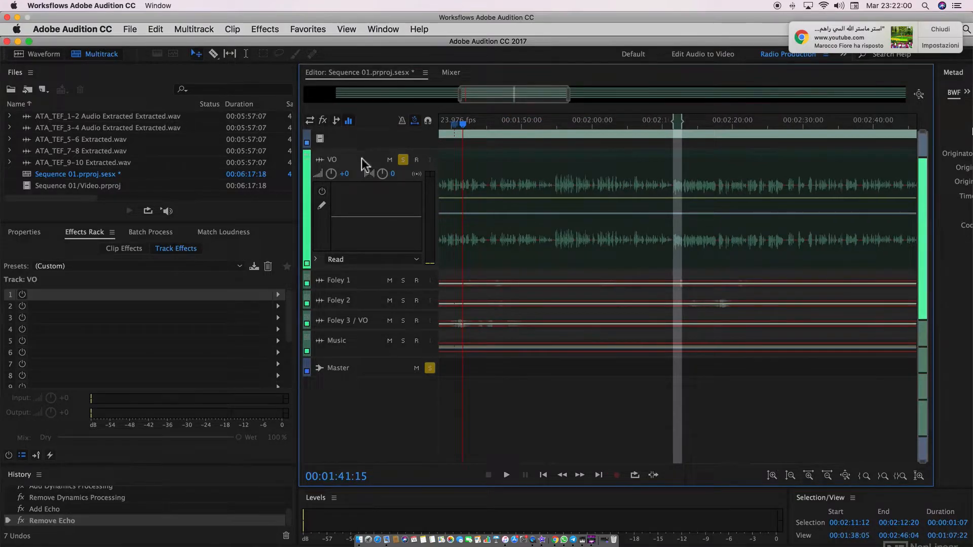
click(525, 183)
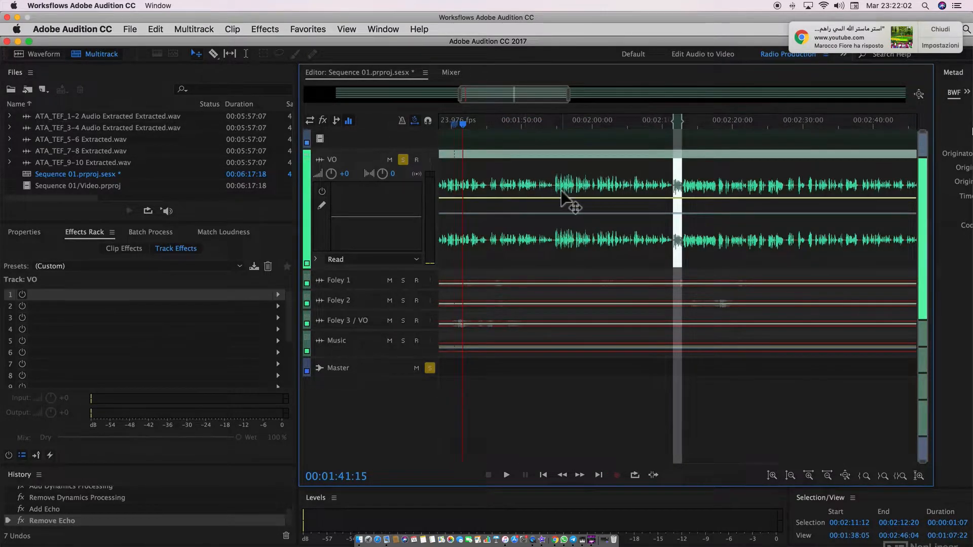
scroll(561, 192, left, 5)
scroll(562, 192, up, 3)
scroll(562, 192, up, 2)
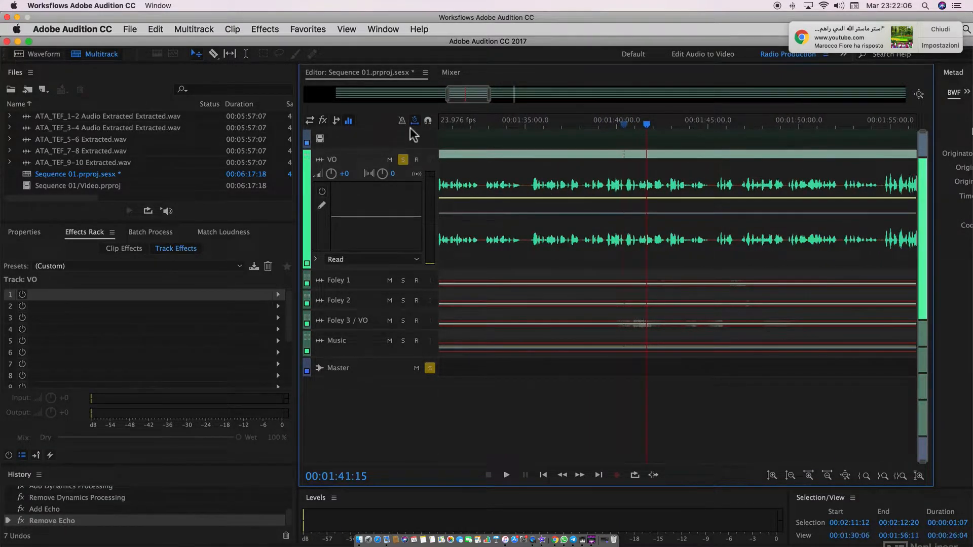
click(213, 54)
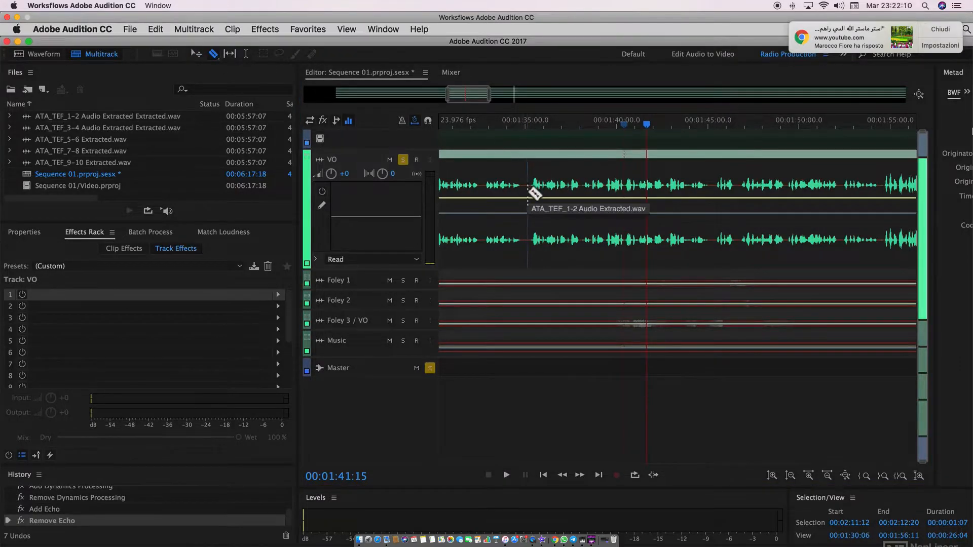
click(528, 192)
click(581, 193)
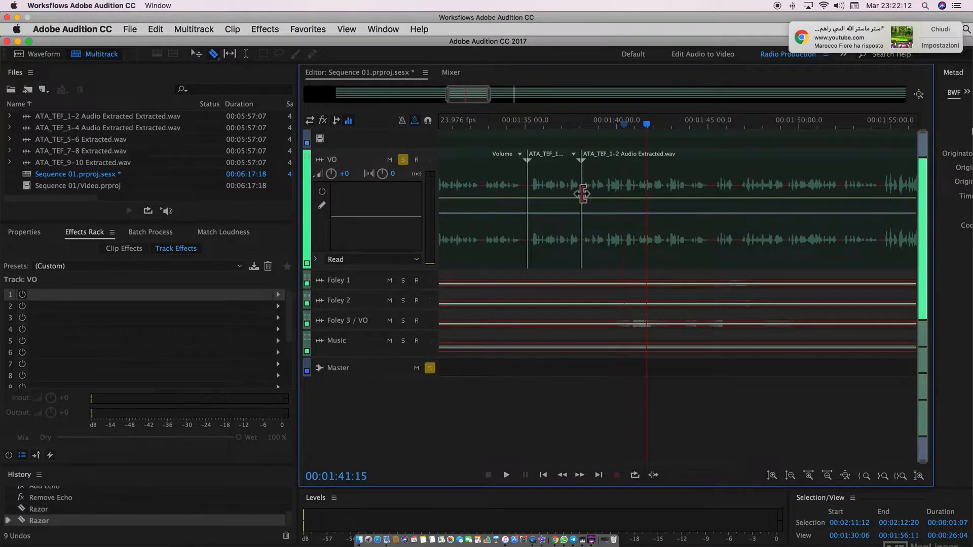
click(197, 54)
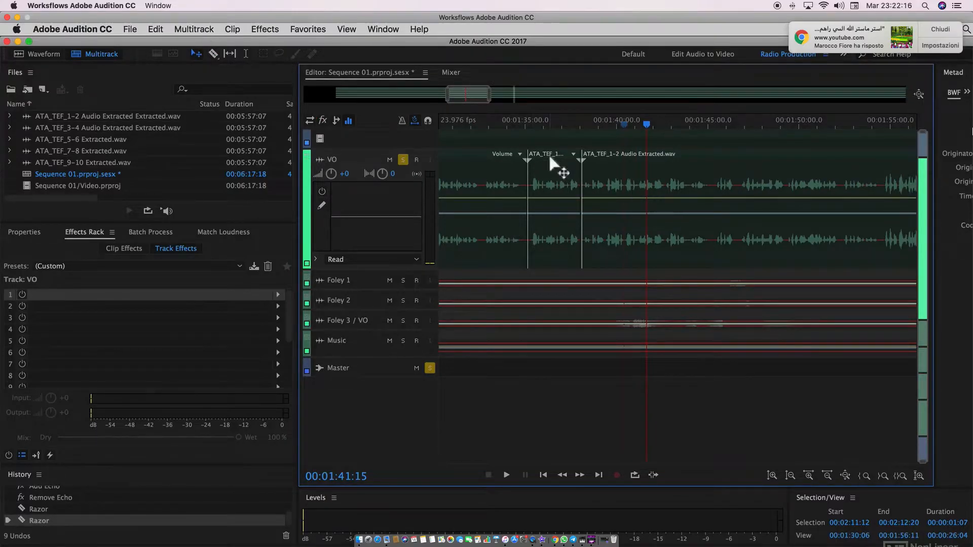
Step: Select the short VO clip between the two cuts and play the session from its start to about 1:40
click(558, 169)
drag(541, 120, 533, 126)
click(521, 126)
key(space)
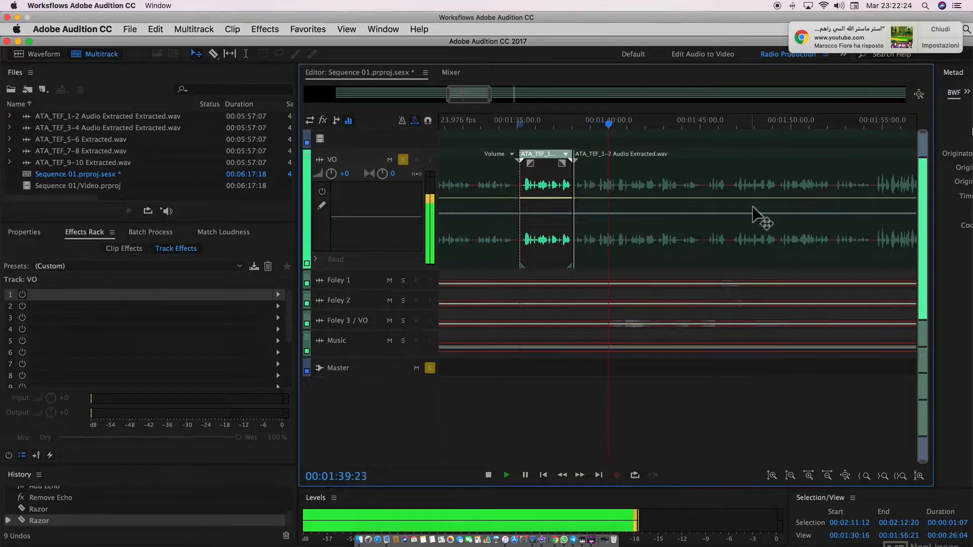
key(space)
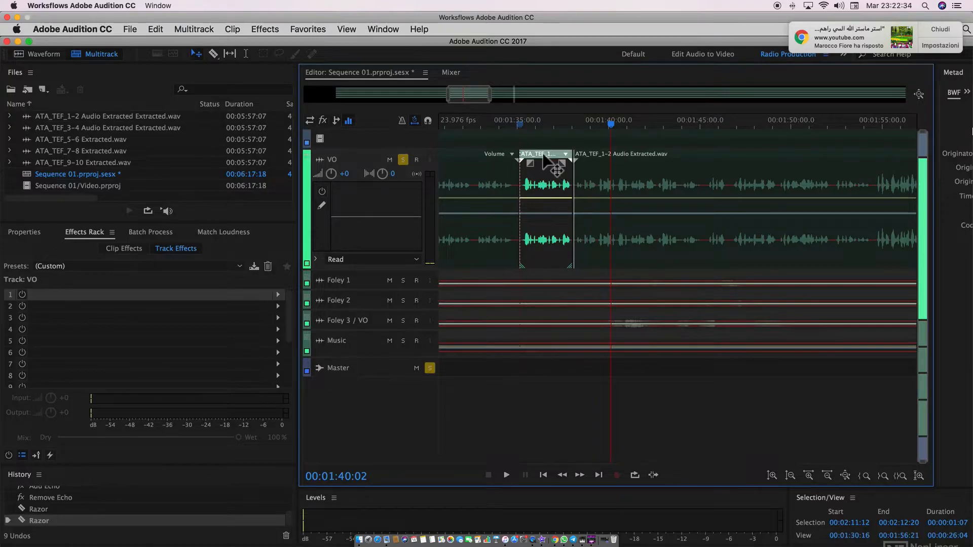
Step: Add an Echo effect to slot 1 of the short clip's clip effects and move its settings window below the tracks
click(134, 248)
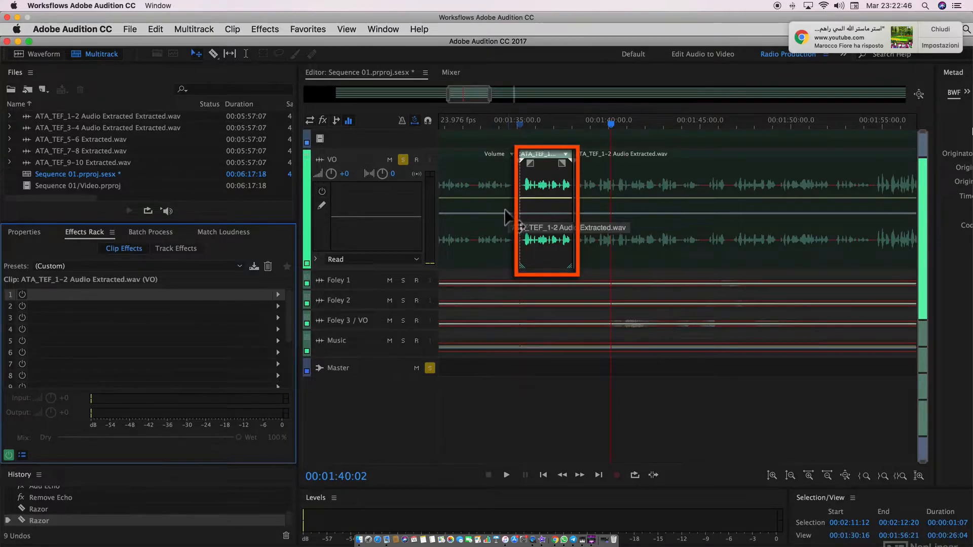
click(277, 294)
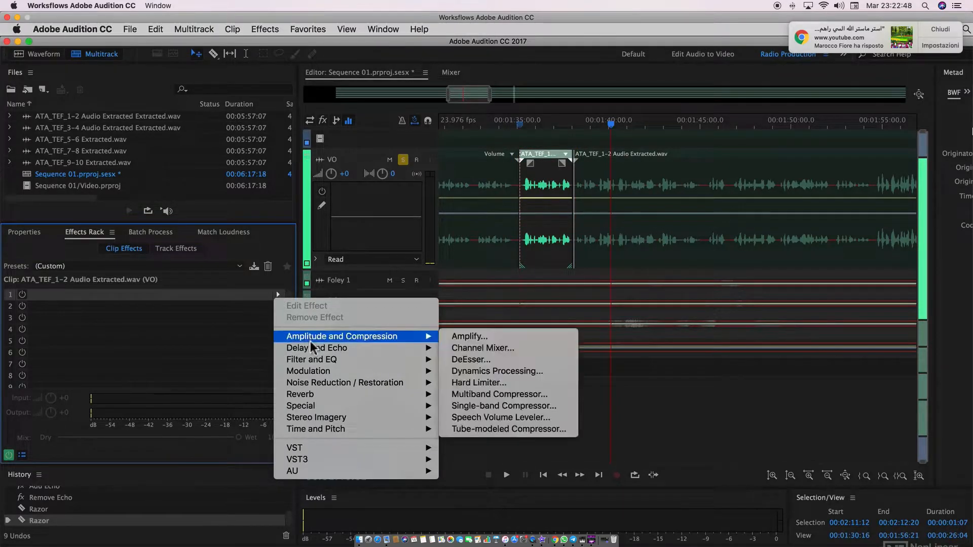
mouse_move(309, 349)
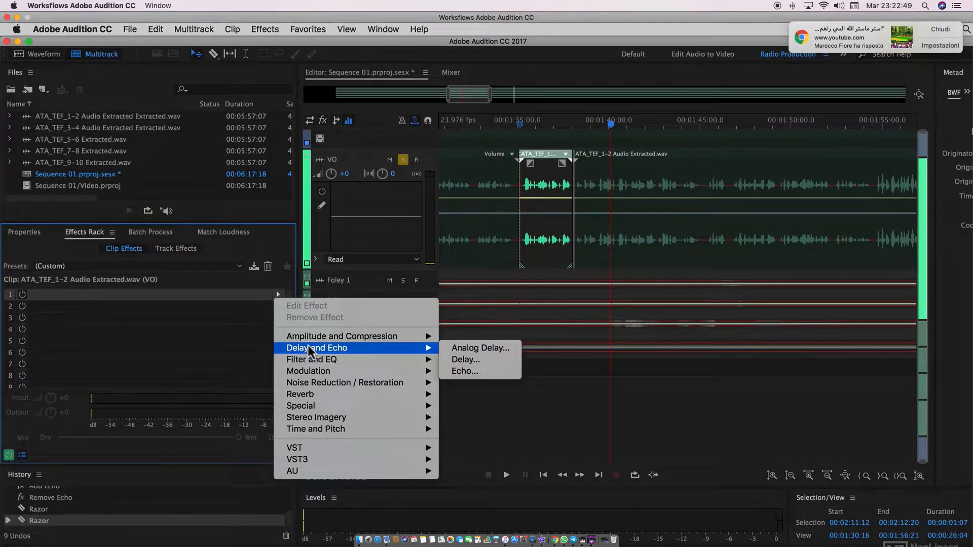
click(471, 371)
drag(275, 172, 299, 416)
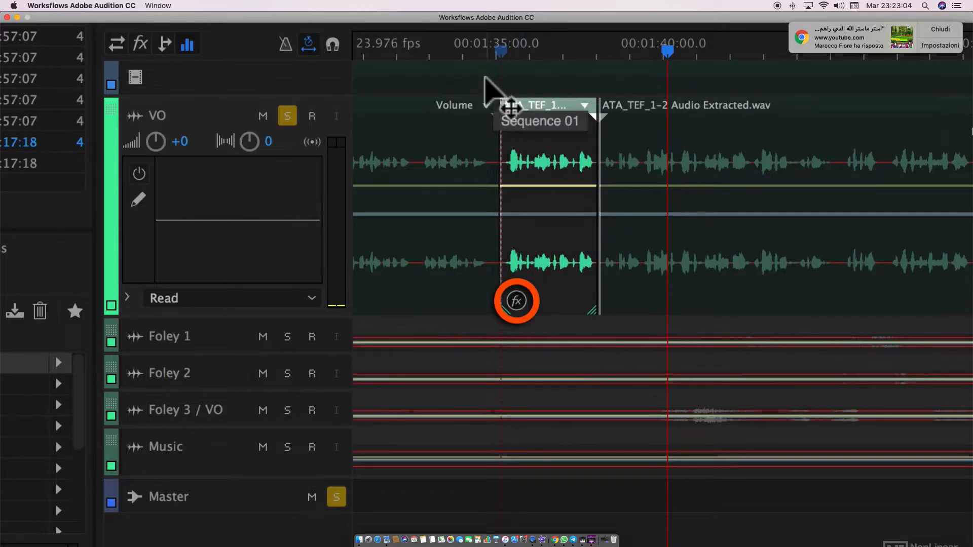
Step: Play the session from about 1:32 through the echoed clip, moving the Echo settings window out of the way
click(400, 59)
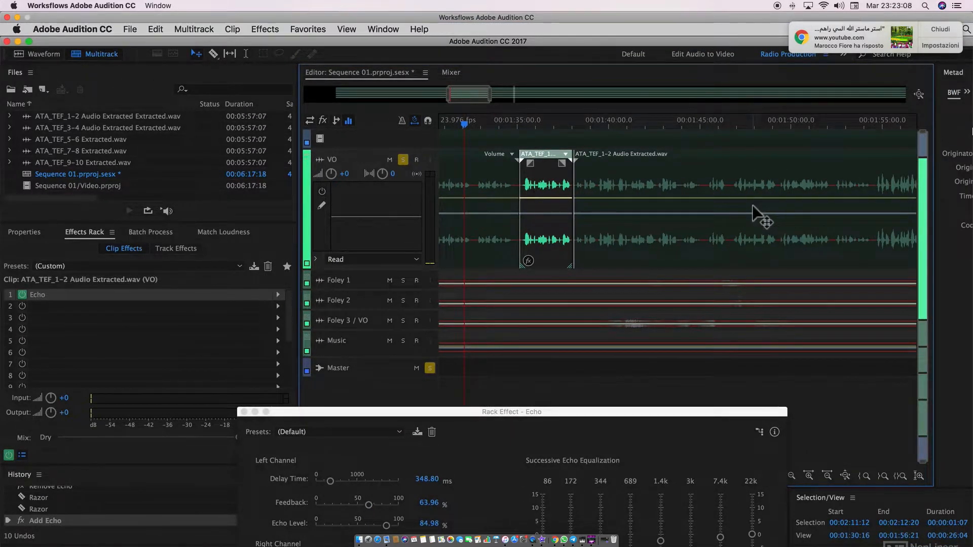
drag(573, 411, 575, 507)
key(space)
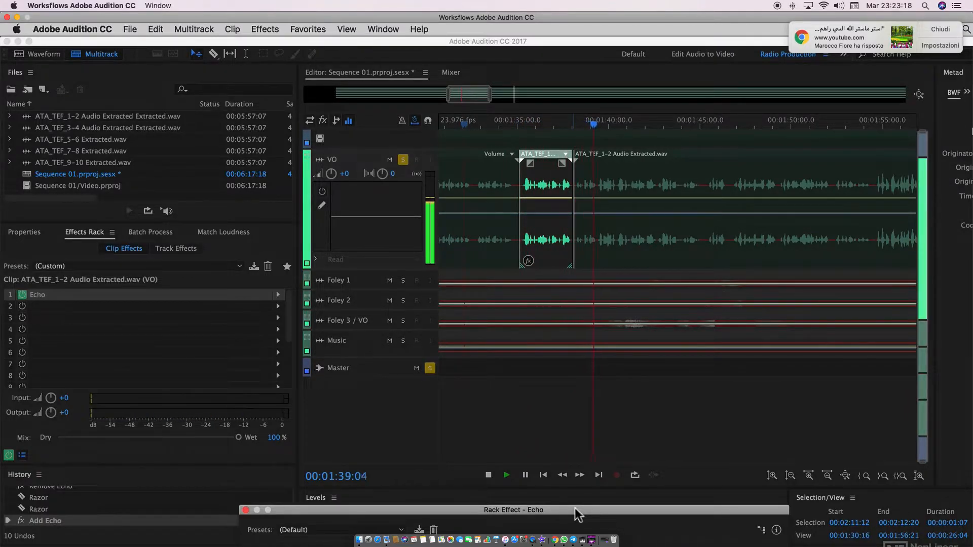
key(space)
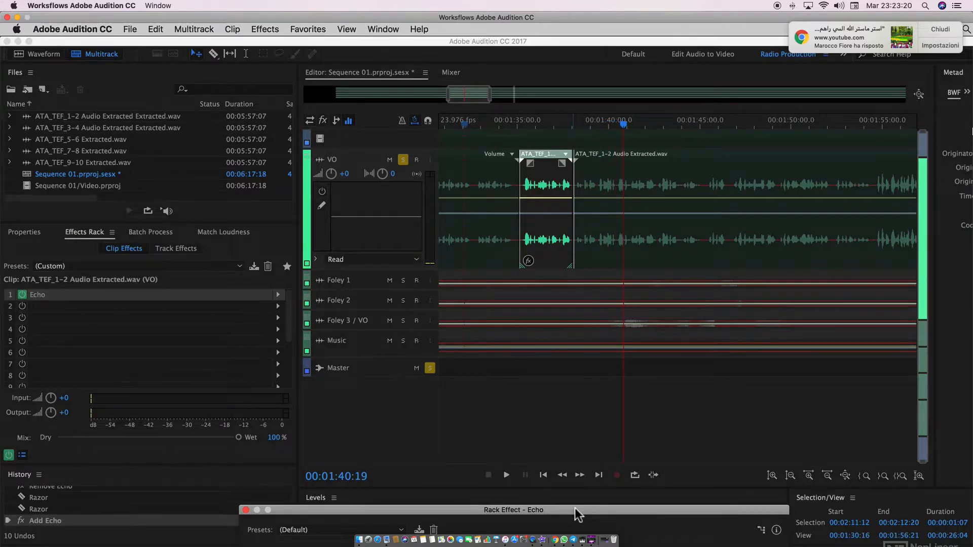
Step: Close the Echo settings and remove the Echo effect from the short VO clip
drag(574, 508, 636, 368)
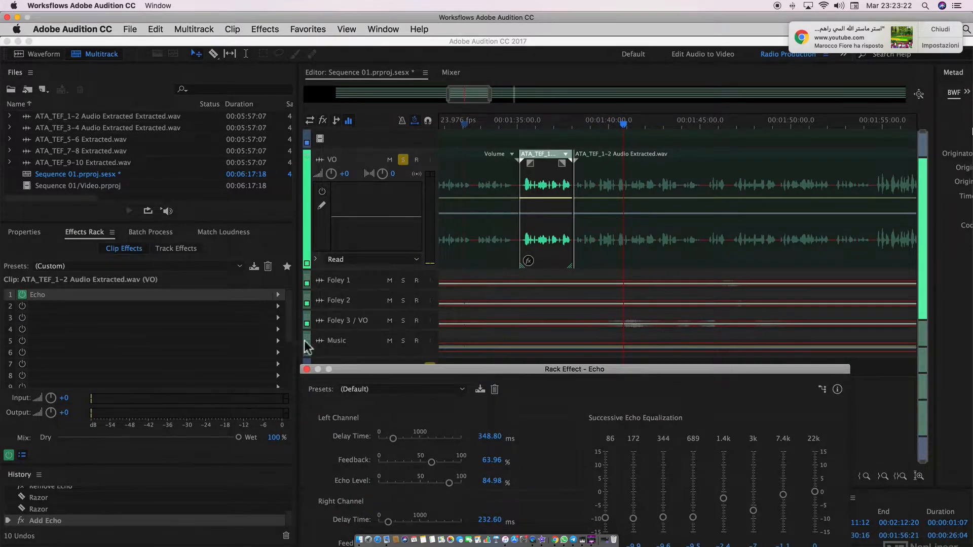
click(307, 370)
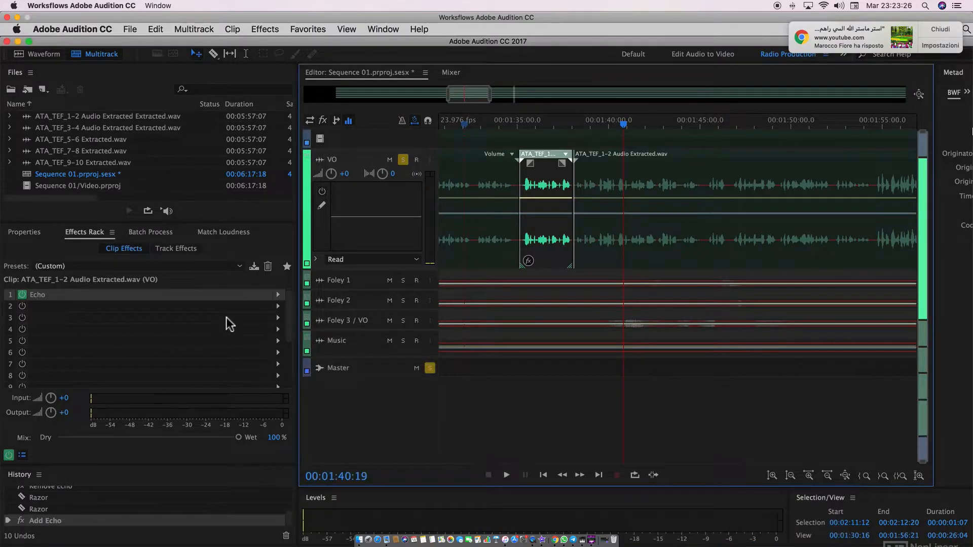
click(278, 295)
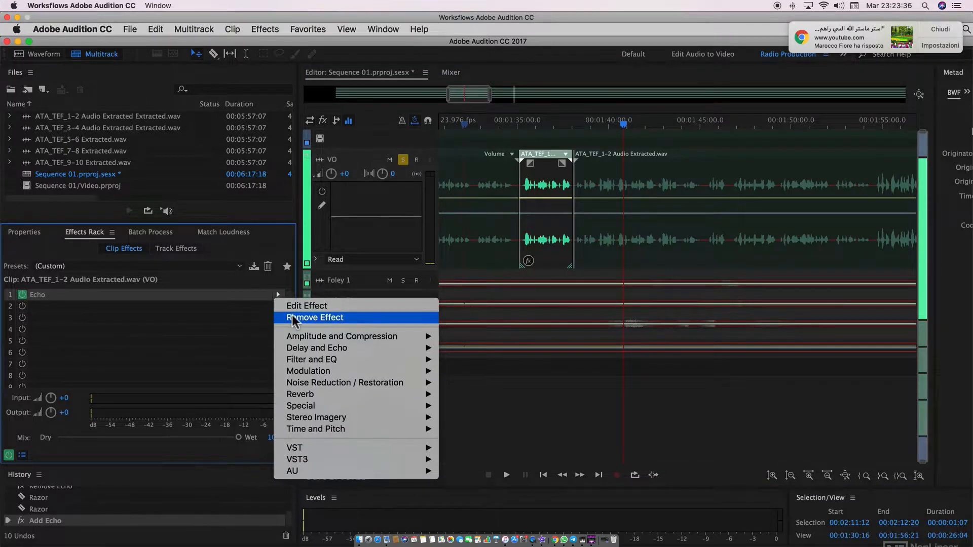
click(293, 320)
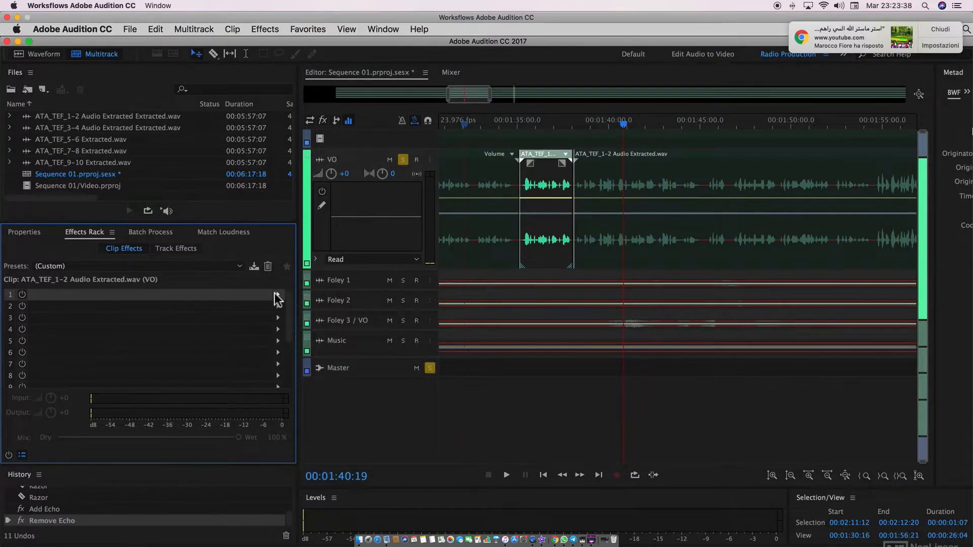
Step: Add a Single-band Compressor with the Voice Over preset to slot 1 of the clip effects and move its window off the waveform
click(277, 295)
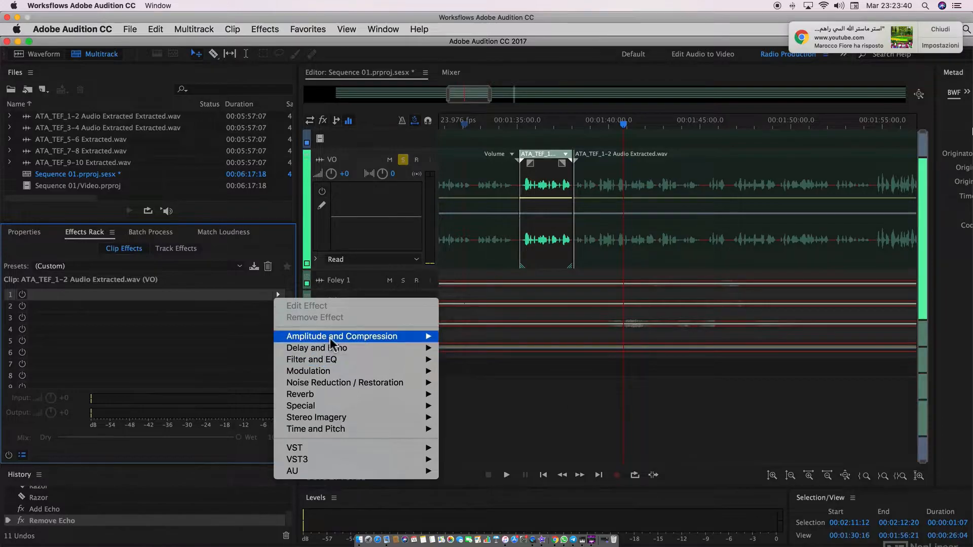
mouse_move(341, 337)
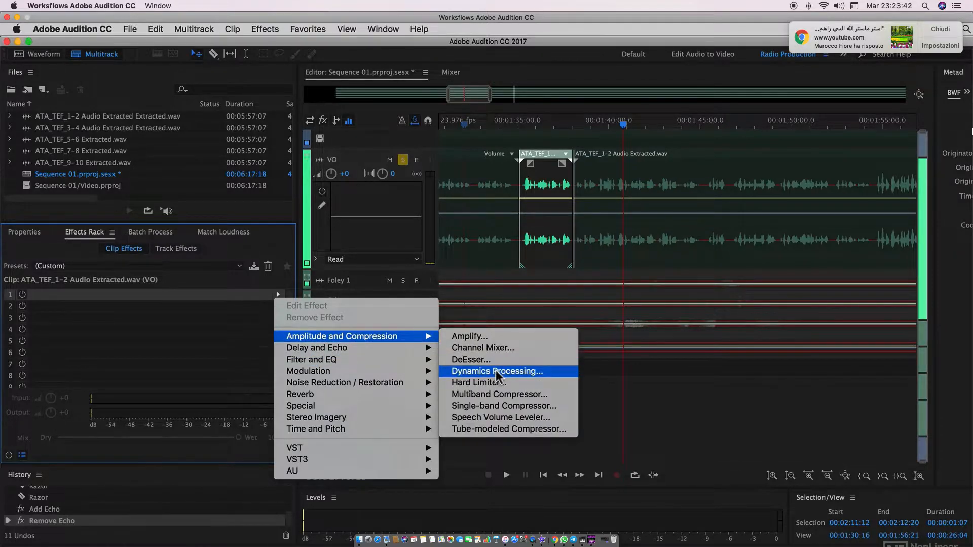
click(495, 406)
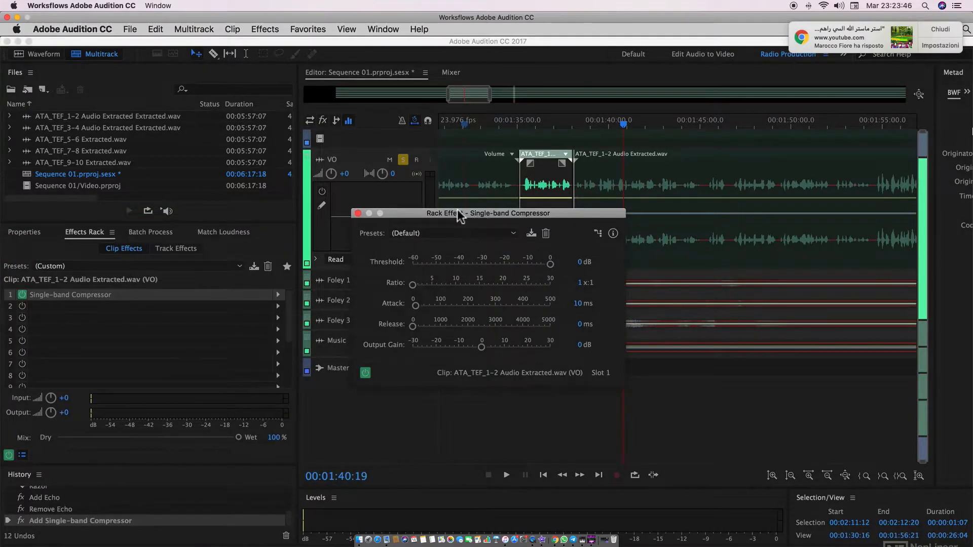
click(448, 234)
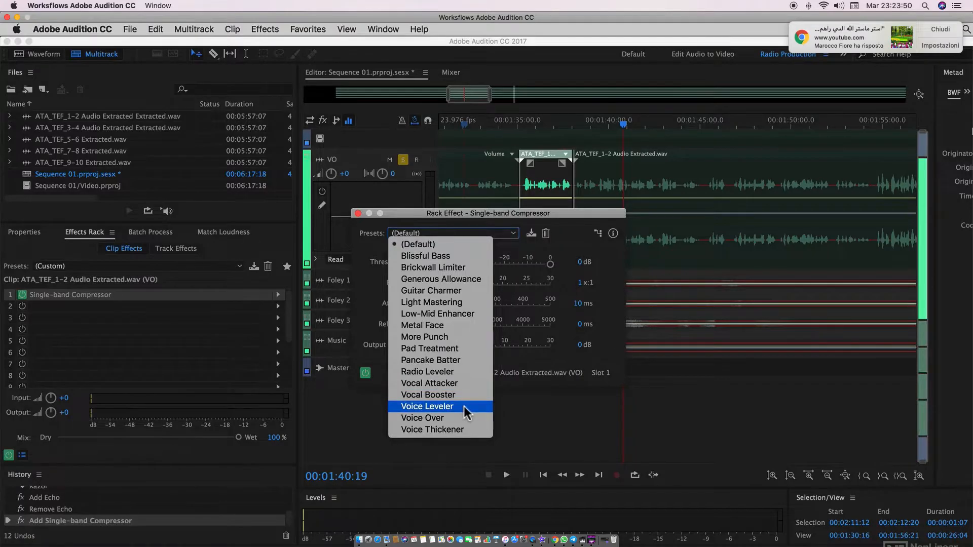
click(451, 418)
drag(470, 211, 659, 377)
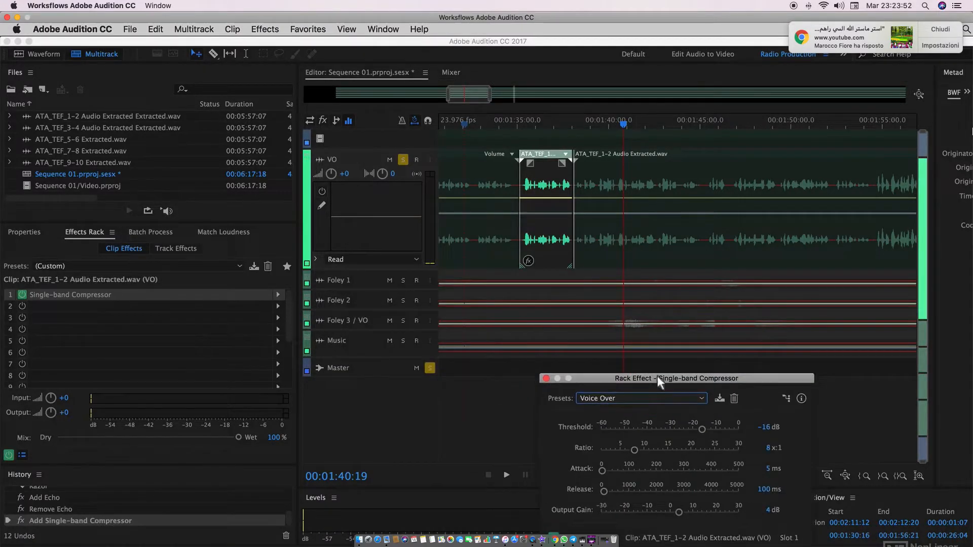
Step: Add a Reverb to slot 2 of the clip effects, move its window off the clip, and play from about 1:34
click(277, 306)
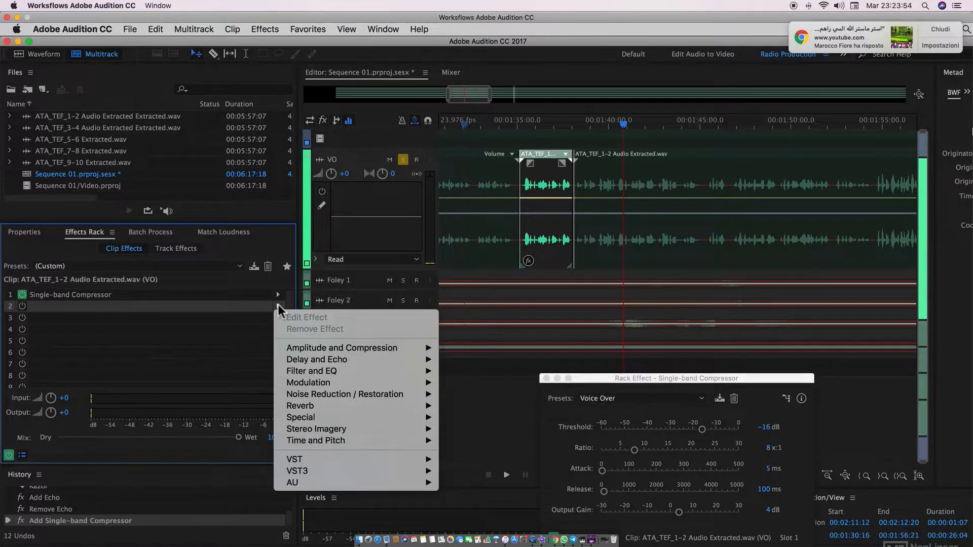
mouse_move(421, 406)
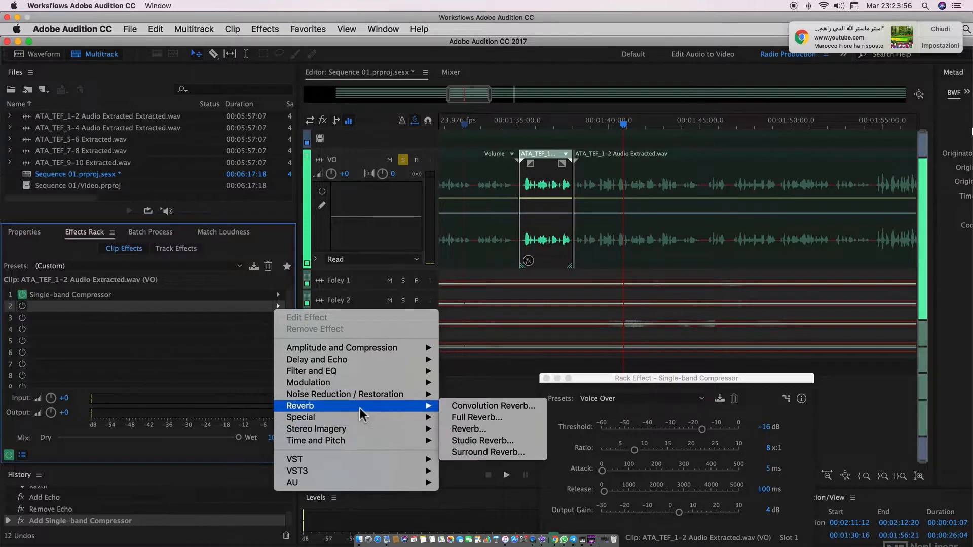
click(506, 429)
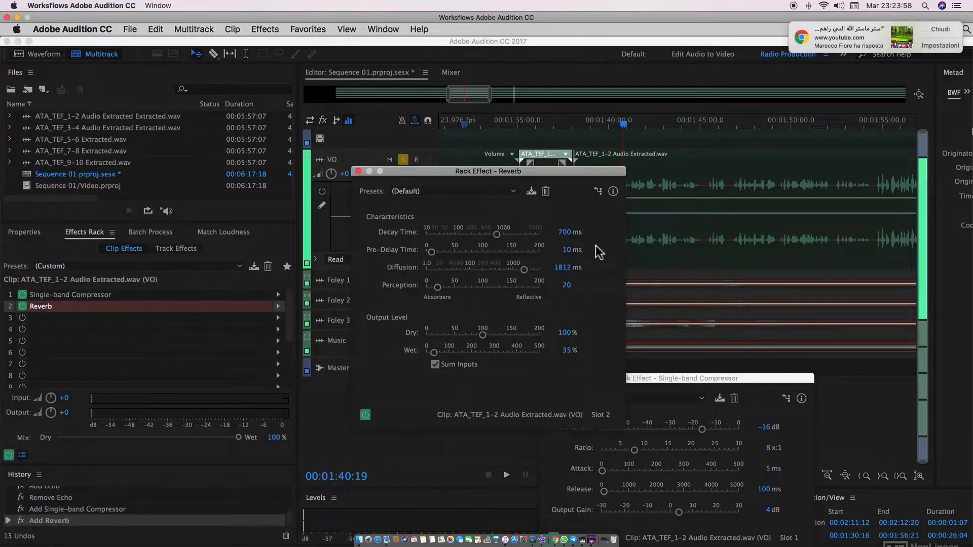
drag(490, 174, 385, 265)
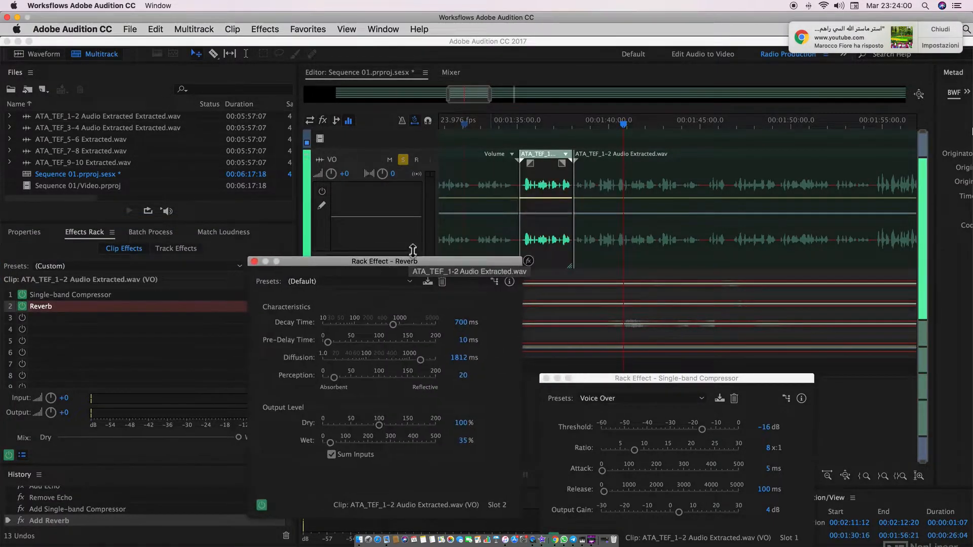
click(497, 121)
key(space)
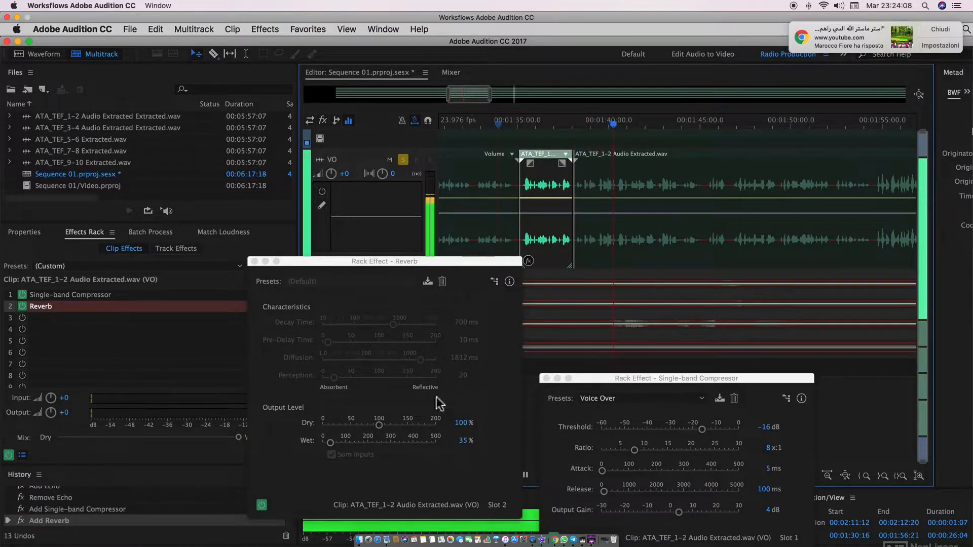
Step: Stop playback and set the Reverb output levels to 36% Dry and 306% Wet
key(space)
drag(378, 425, 406, 428)
drag(327, 444, 344, 445)
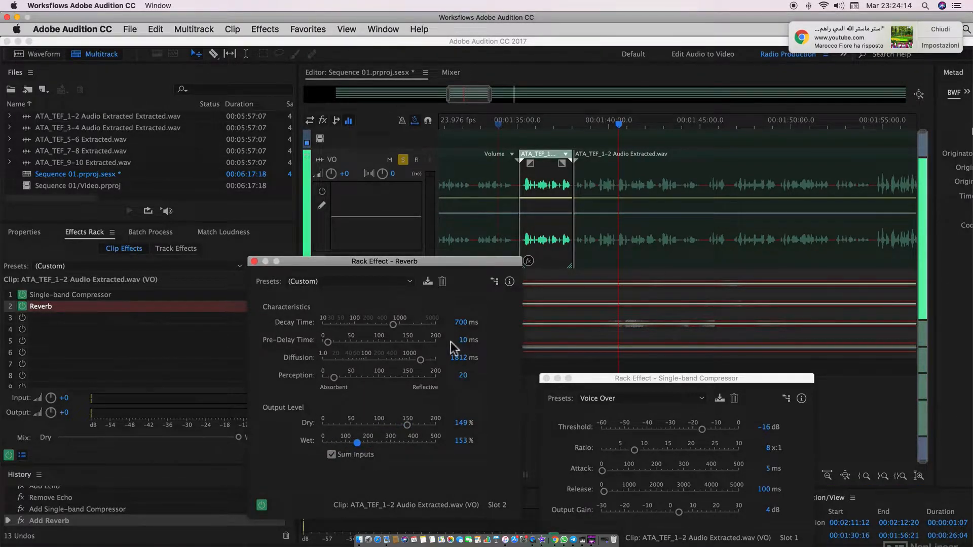
drag(357, 443, 391, 445)
Step: Play the short VO clip from about 1:33 with the stronger reverb and close both effect settings windows
click(483, 124)
key(space)
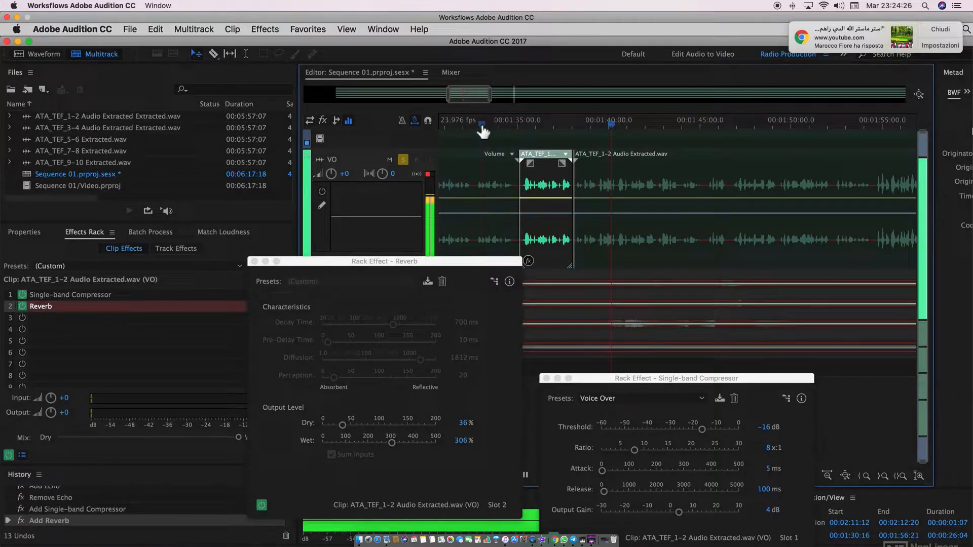
key(space)
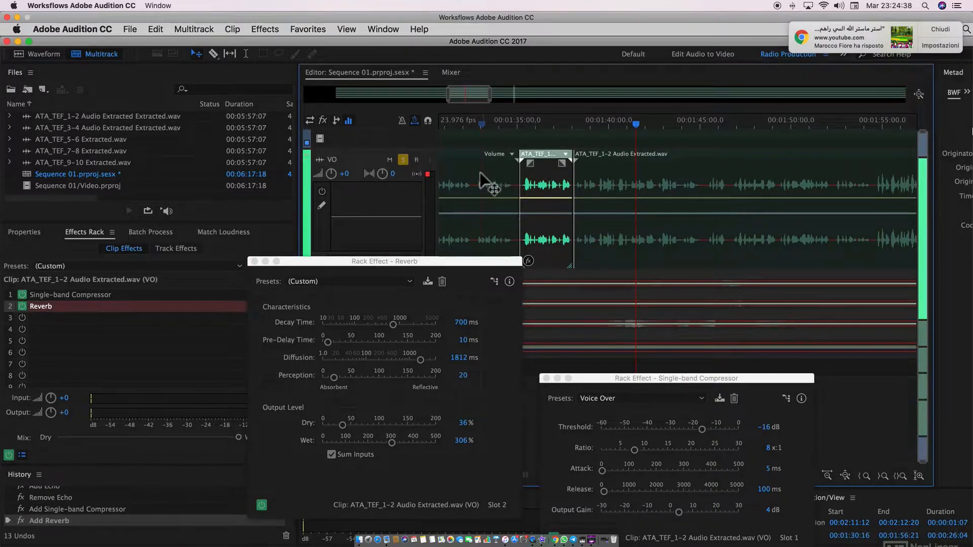
click(546, 379)
click(254, 262)
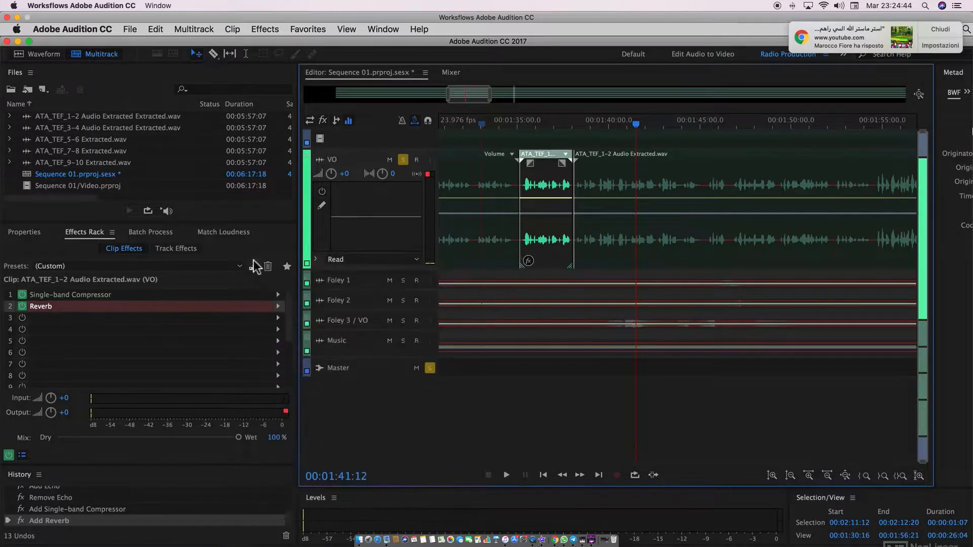
Step: Add a Stereo Expander to slot 1 of the VO track's effects and move its window below the waveform
click(516, 123)
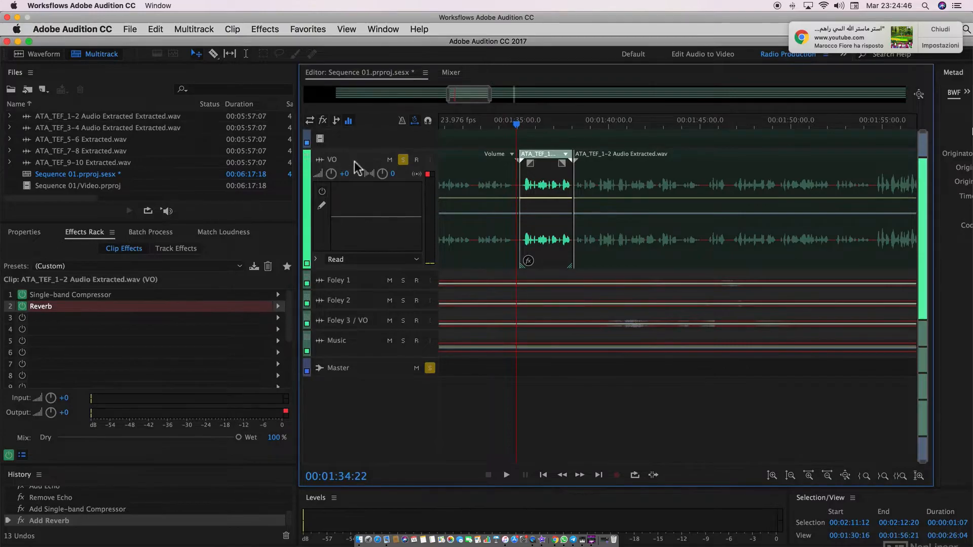
click(367, 161)
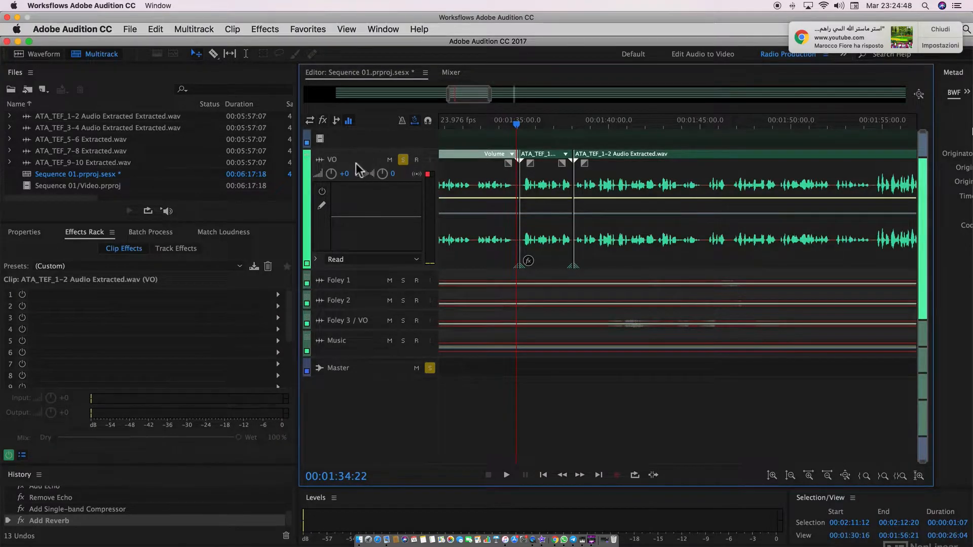
click(186, 250)
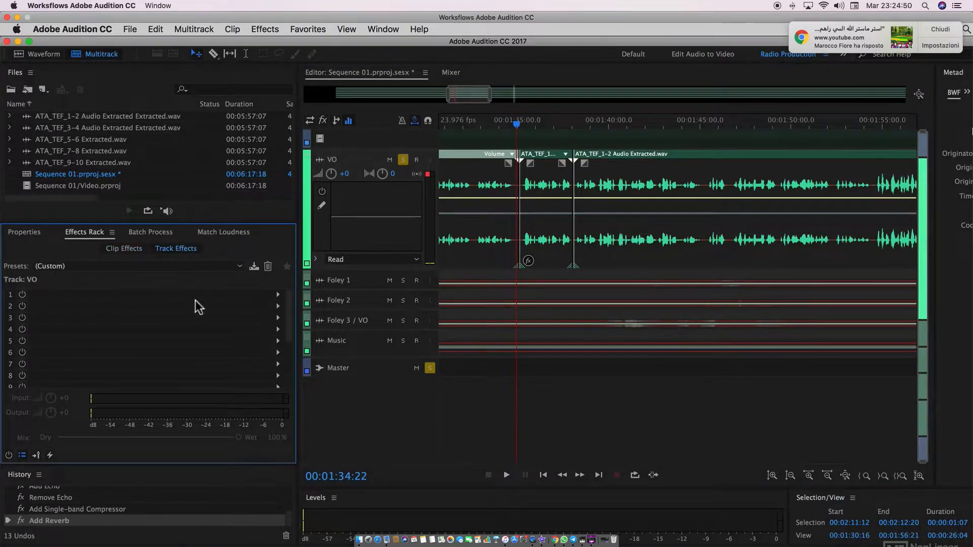
click(278, 295)
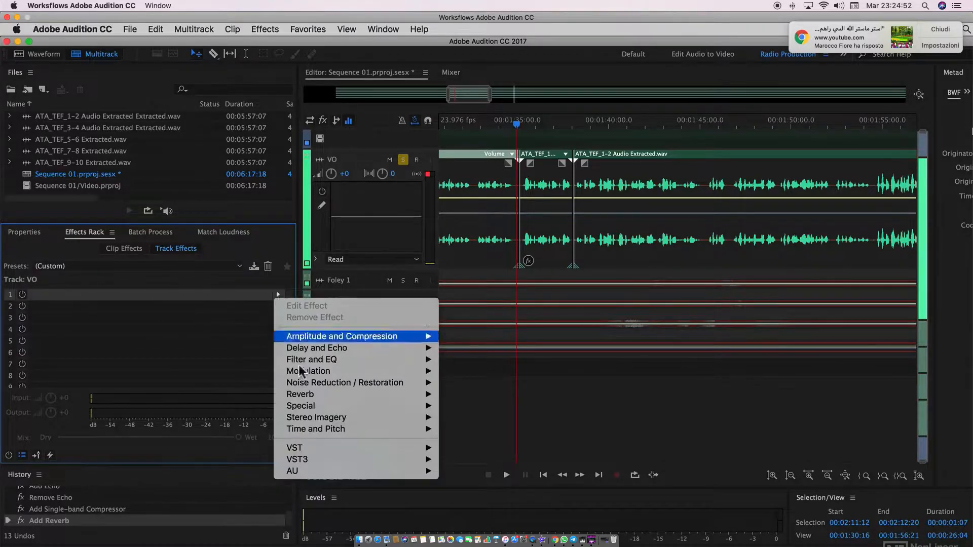
mouse_move(316, 419)
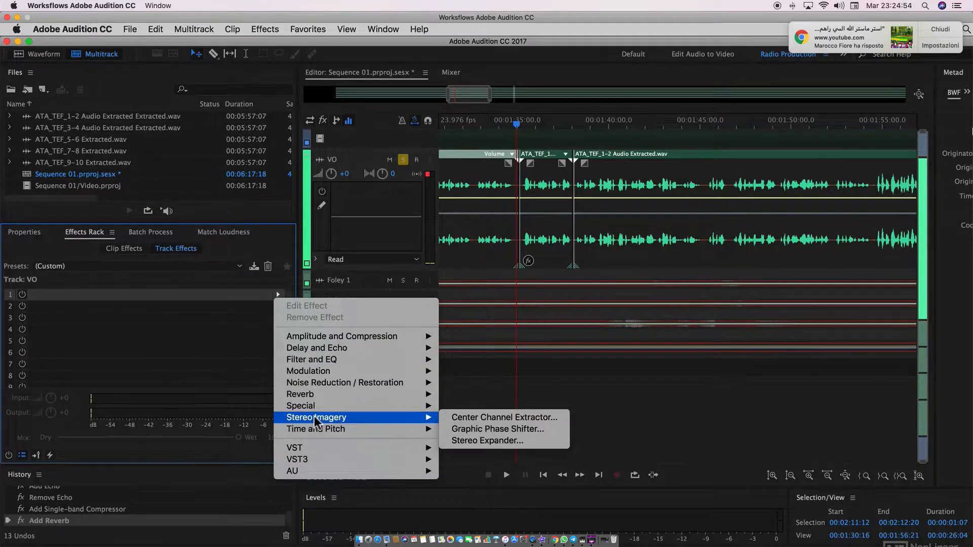
click(487, 441)
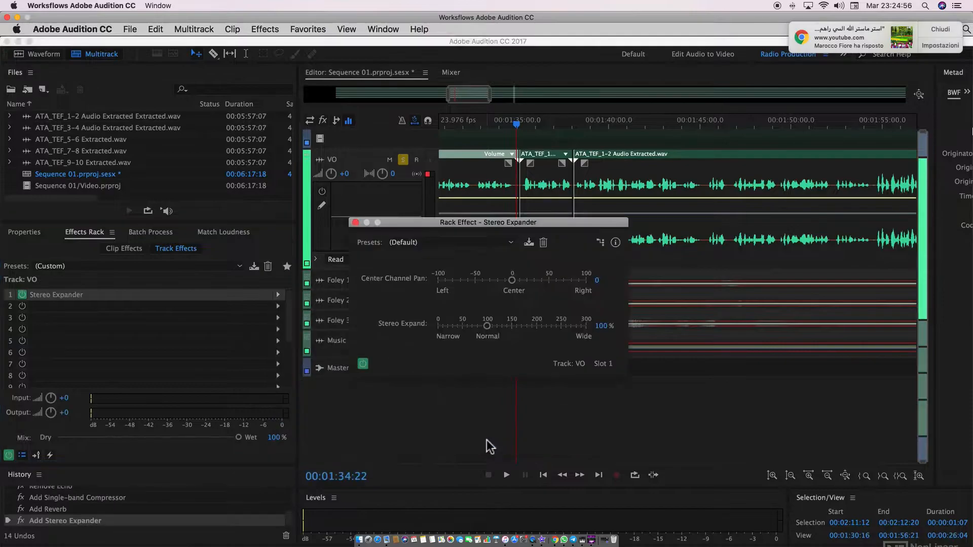
drag(496, 221, 538, 310)
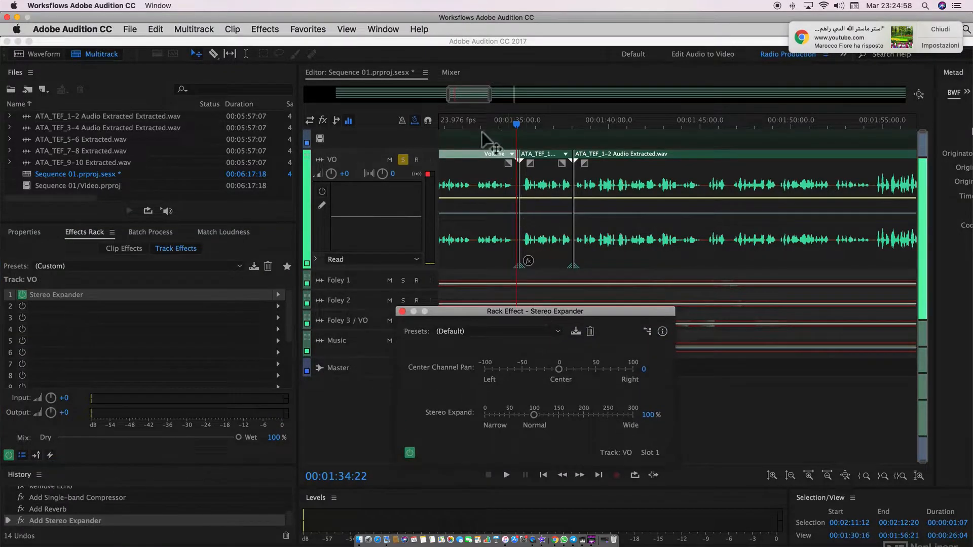
Step: While playing from about 1:31, set Center Channel Pan to -24 and Stereo Expand to 300%, and close the Stereo Expander settings
click(452, 123)
key(space)
mouse_move(559, 369)
mouse_down()
mouse_move(613, 376)
mouse_move(510, 371)
mouse_move(541, 372)
mouse_up()
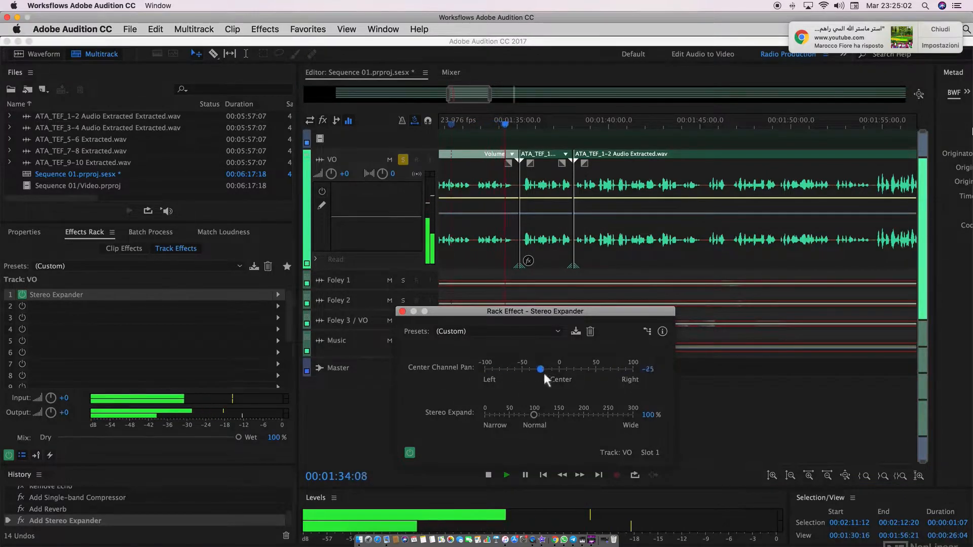
drag(532, 415, 636, 425)
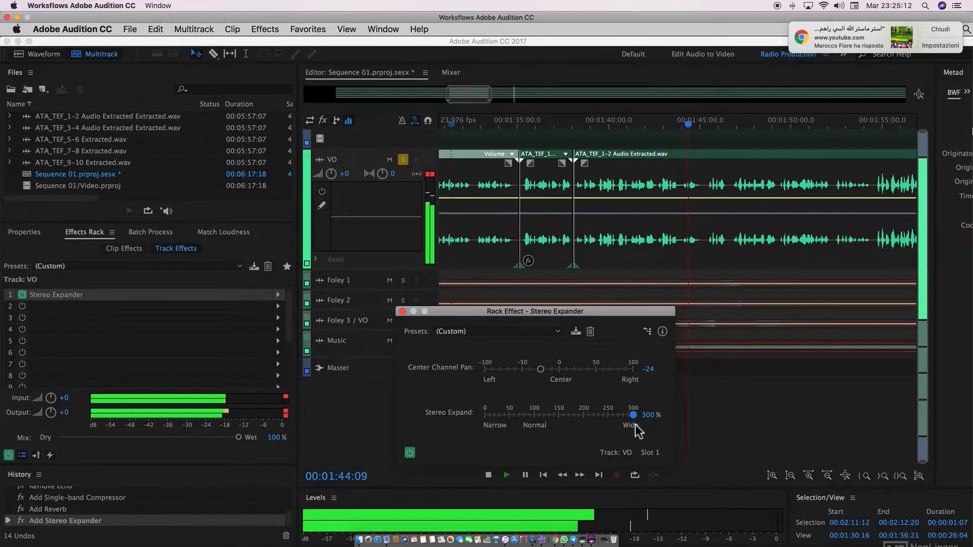
key(space)
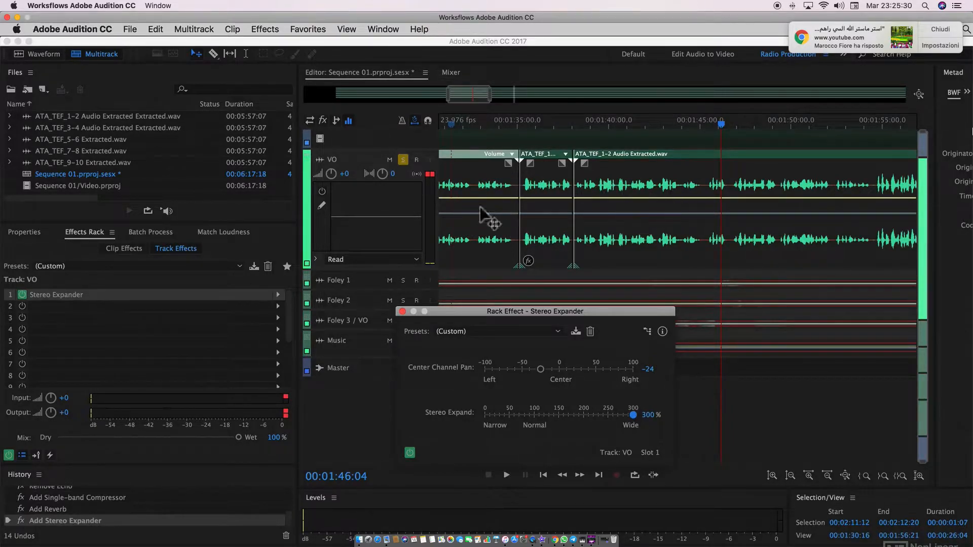
click(403, 311)
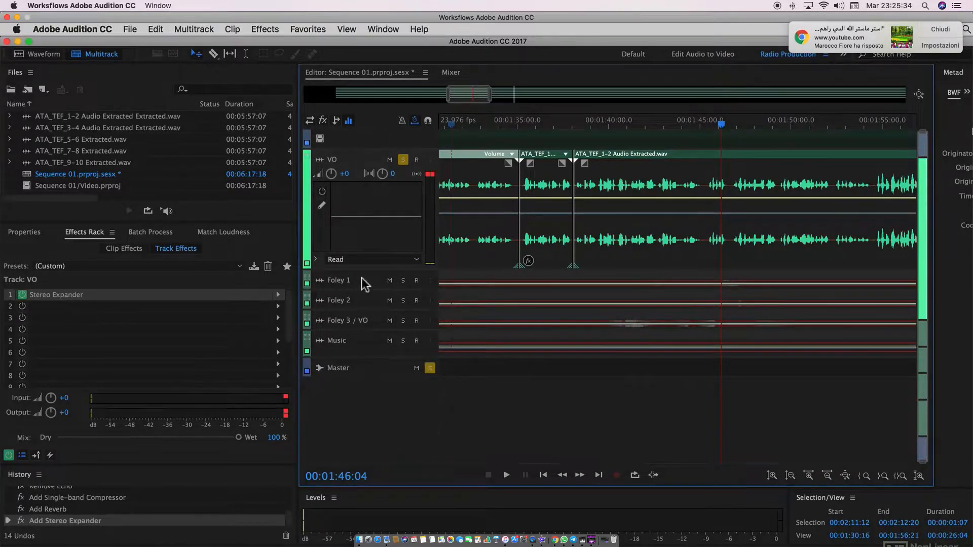
Step: Turn off solo on VO, enlarge the Foley 1 track's height and adjust the short VO clip's fade-in
click(404, 160)
drag(376, 290, 379, 383)
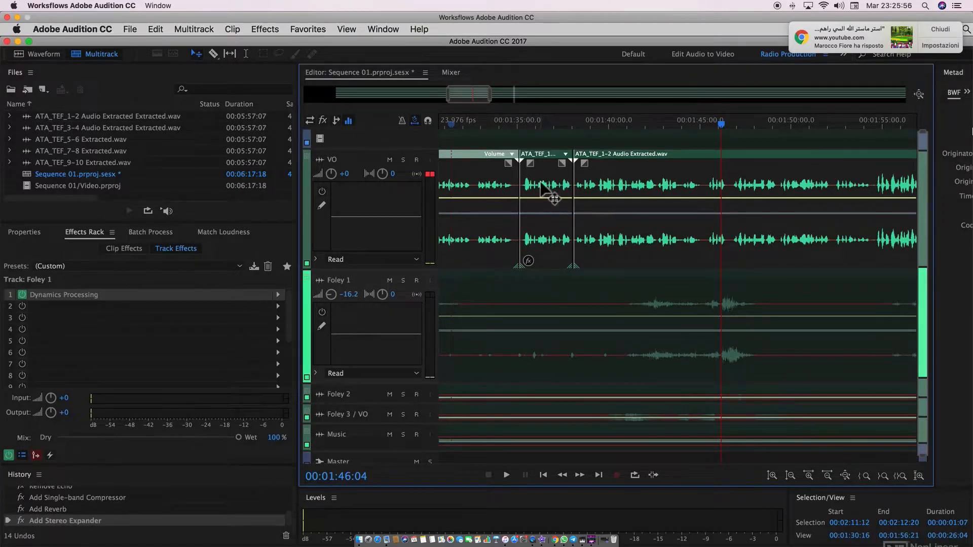
drag(531, 163, 583, 180)
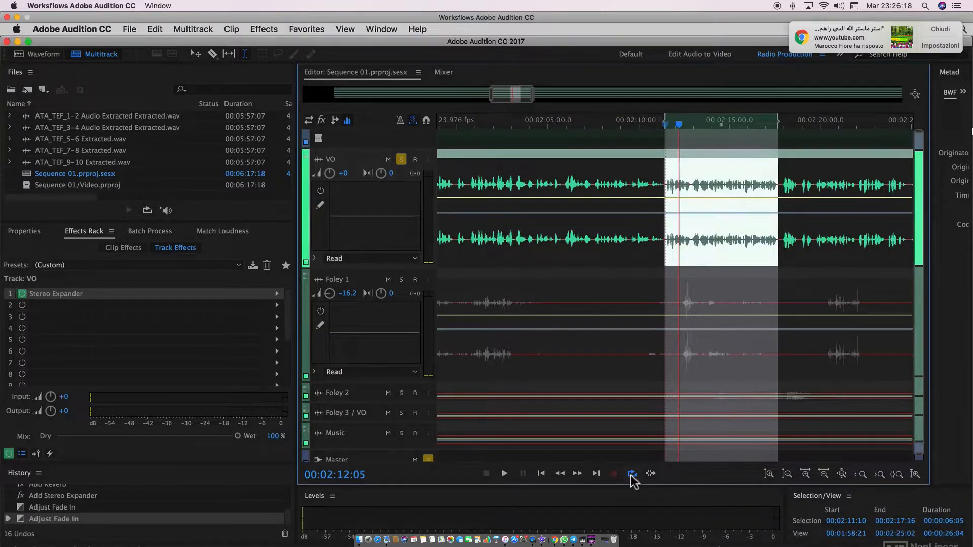
Step: Play the selected VO range from 2:11:10 to 2:17:16 and remove the Stereo Expander from the track effects
key(space)
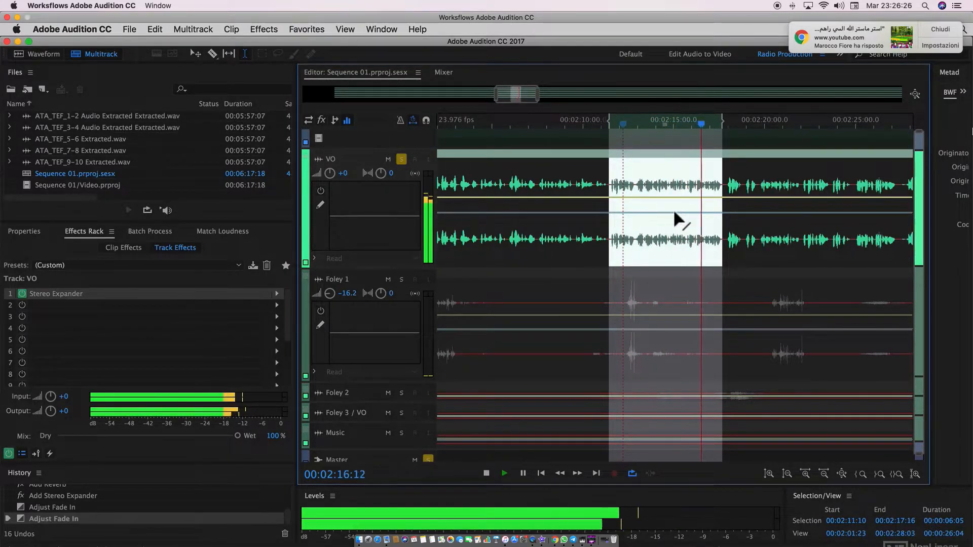
key(space)
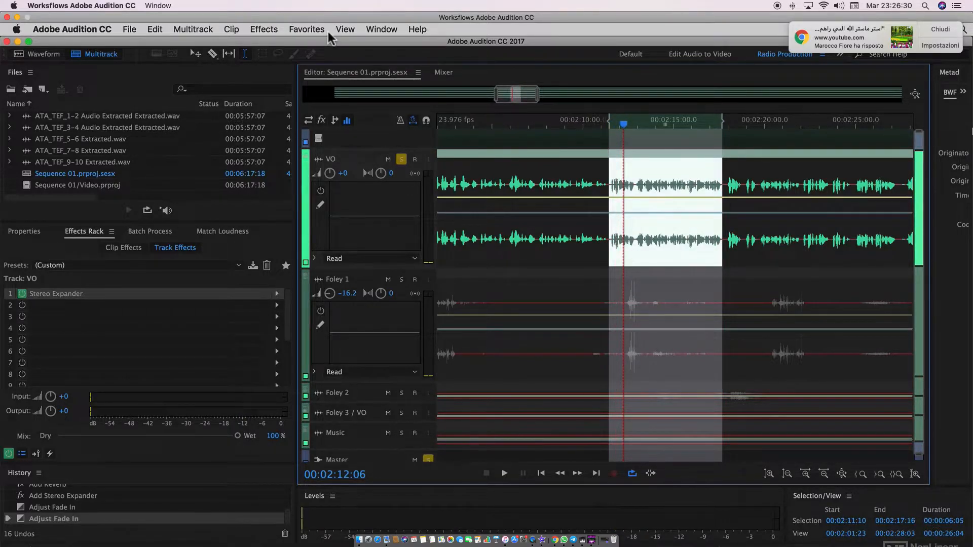
click(277, 294)
click(299, 319)
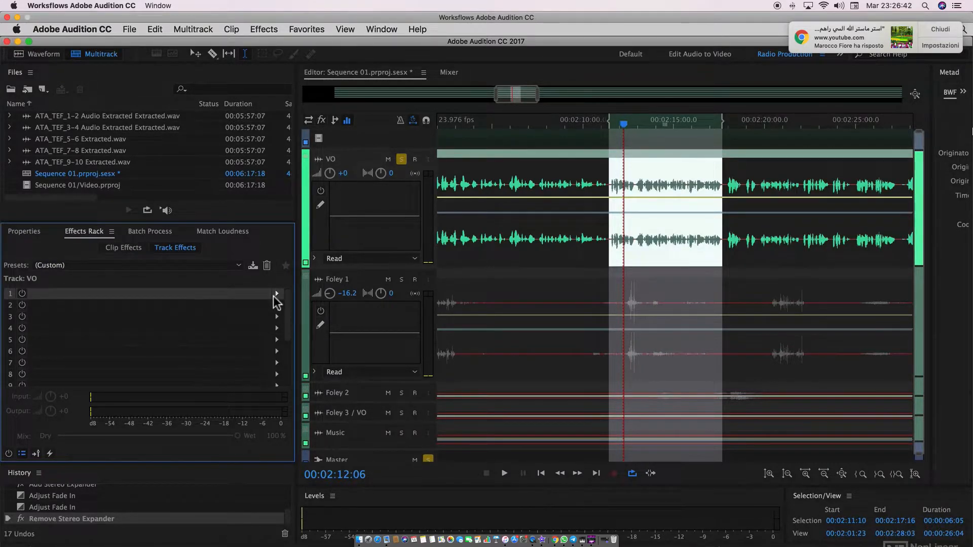
Step: Add Adaptive Noise Reduction to slot 1 of the VO track effects and reposition its settings window
click(236, 267)
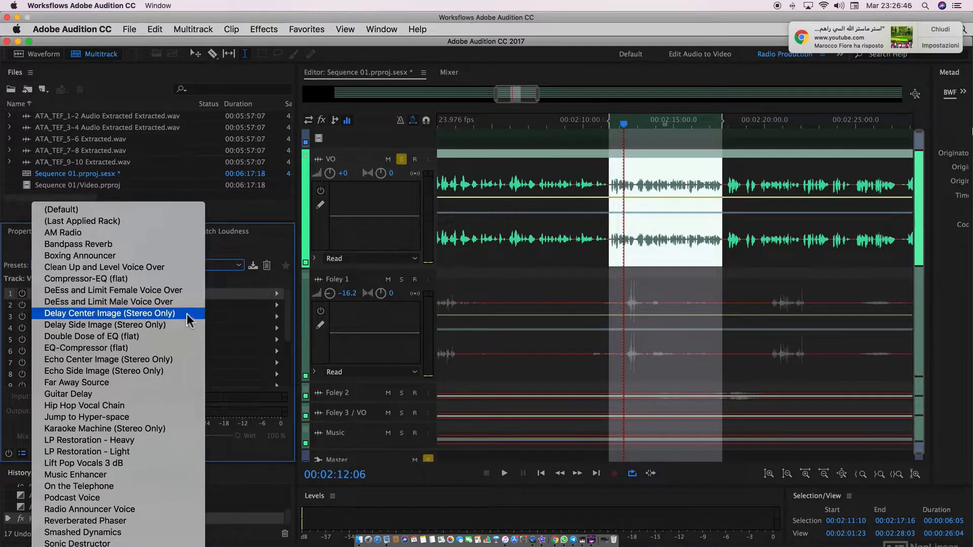
click(272, 251)
click(277, 295)
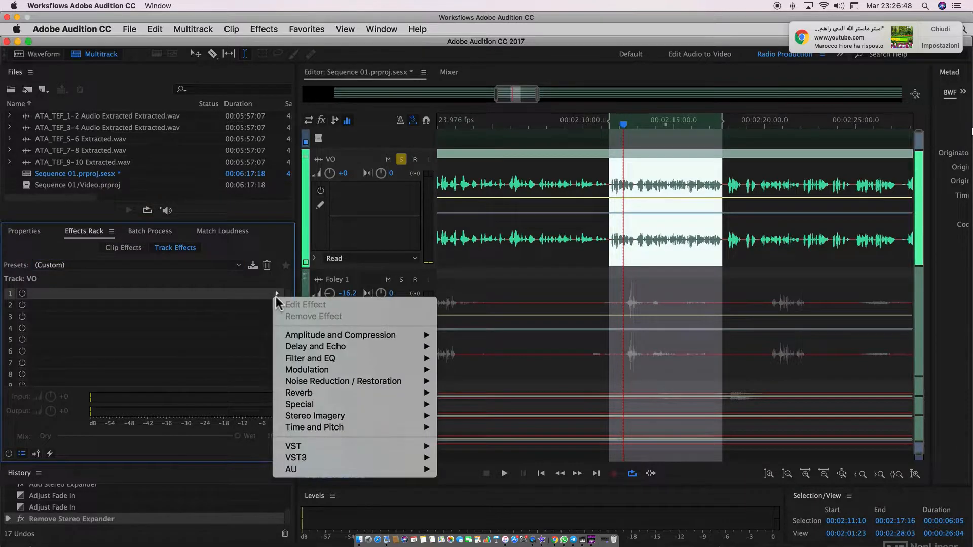
mouse_move(309, 381)
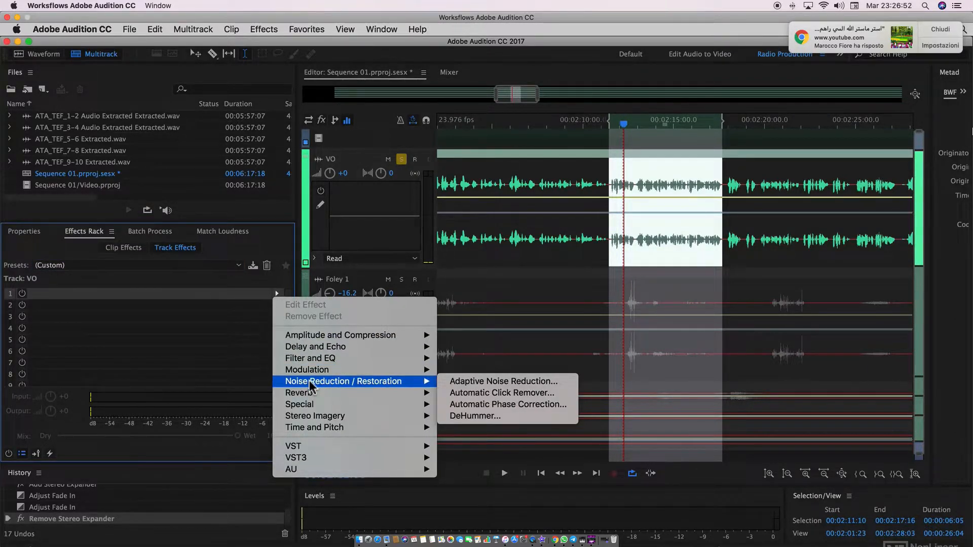
click(479, 382)
drag(467, 178, 390, 174)
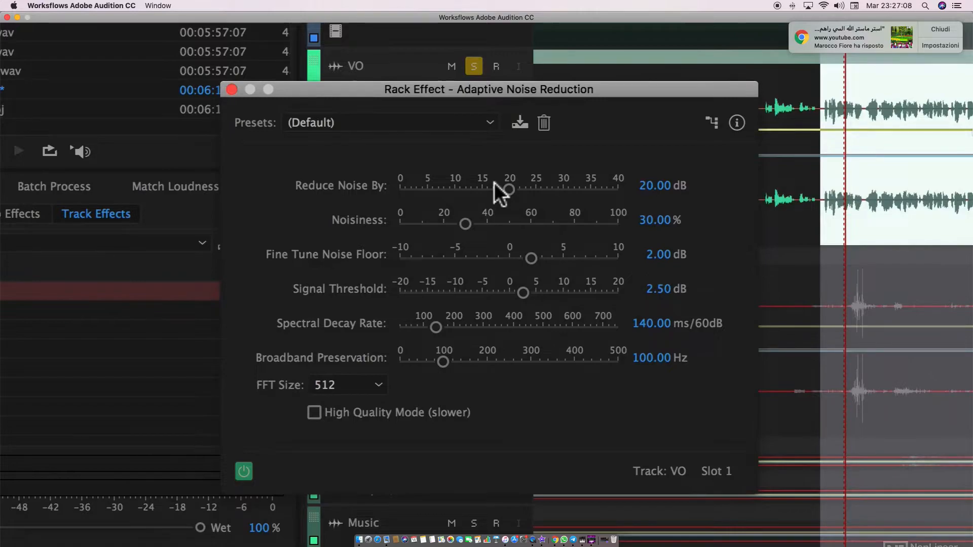
Step: Set Noisiness to 37.47% and Fine Tune Noise Floor to -4.17 dB, and enable High Quality Mode
drag(463, 221, 480, 237)
drag(530, 259, 463, 259)
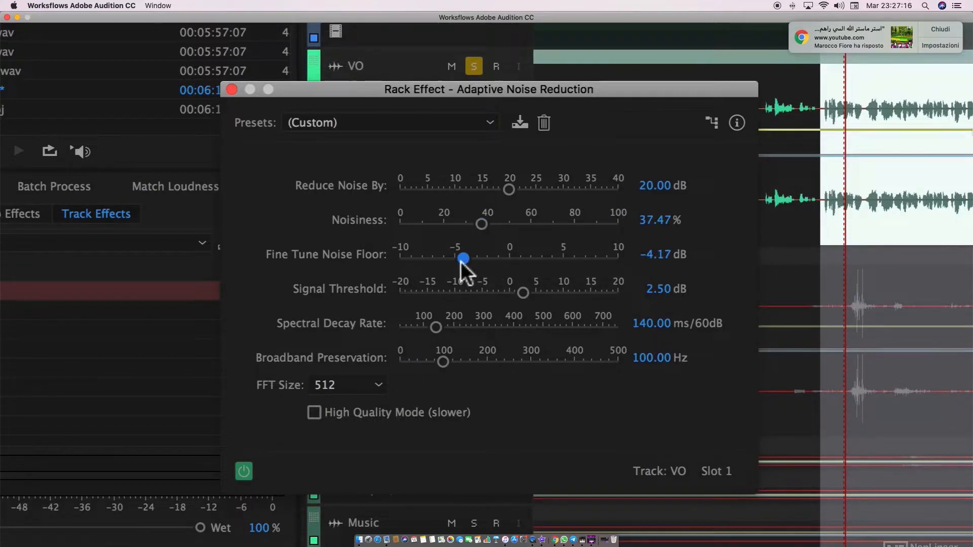
click(315, 414)
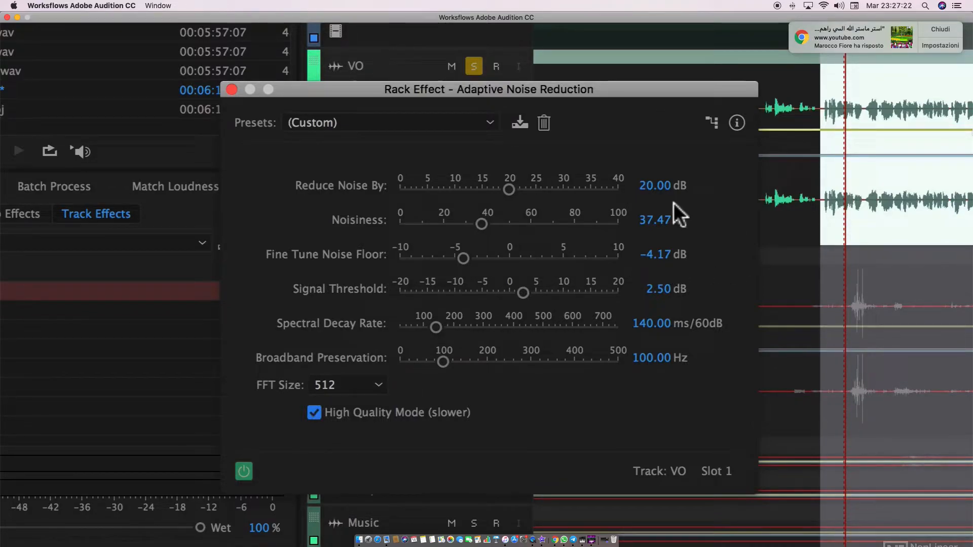
Step: During playback, set Reduce Noise By to 36.38 dB, Noisiness to 94.05%, Fine Tune Noise Floor to -6.14 dB and Signal Threshold to 13.80 dB
key(space)
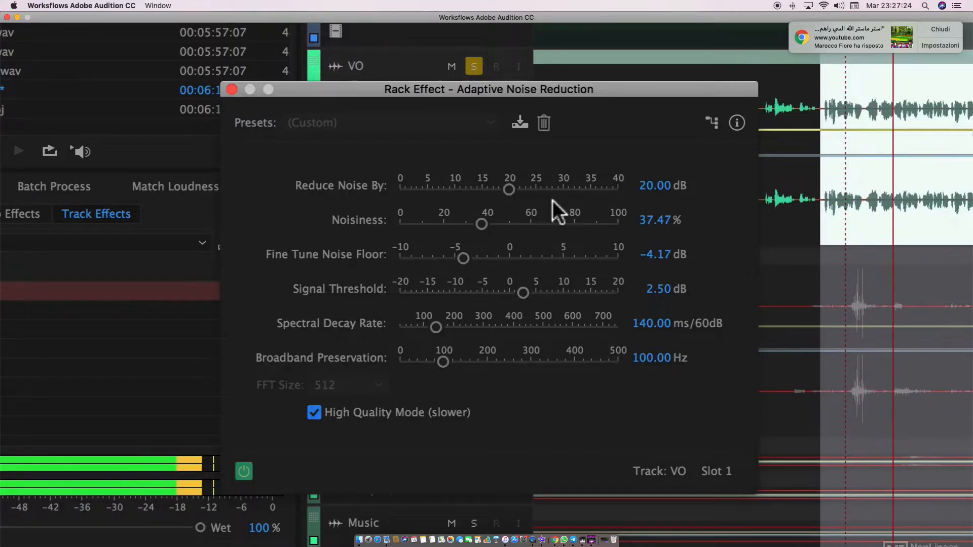
drag(510, 190, 599, 191)
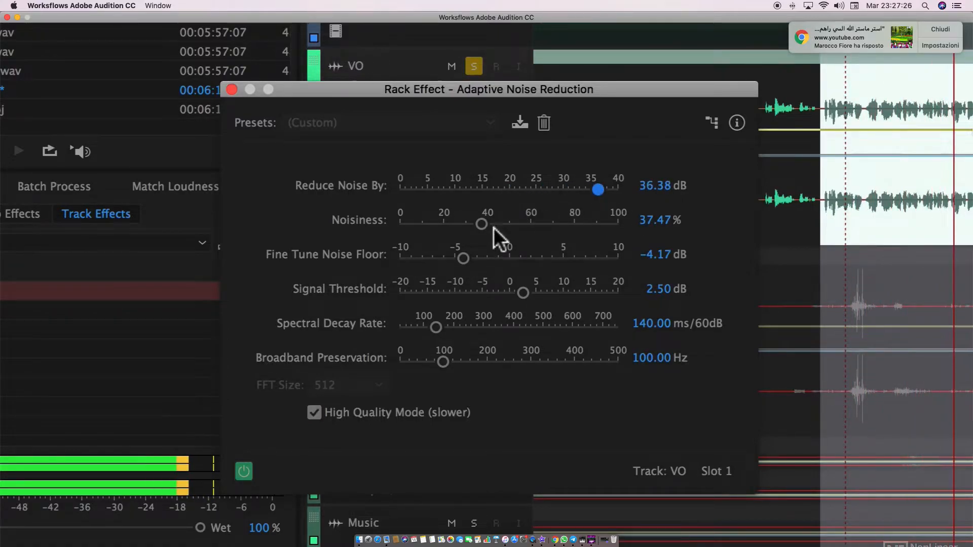
drag(482, 223, 605, 224)
drag(463, 258, 442, 258)
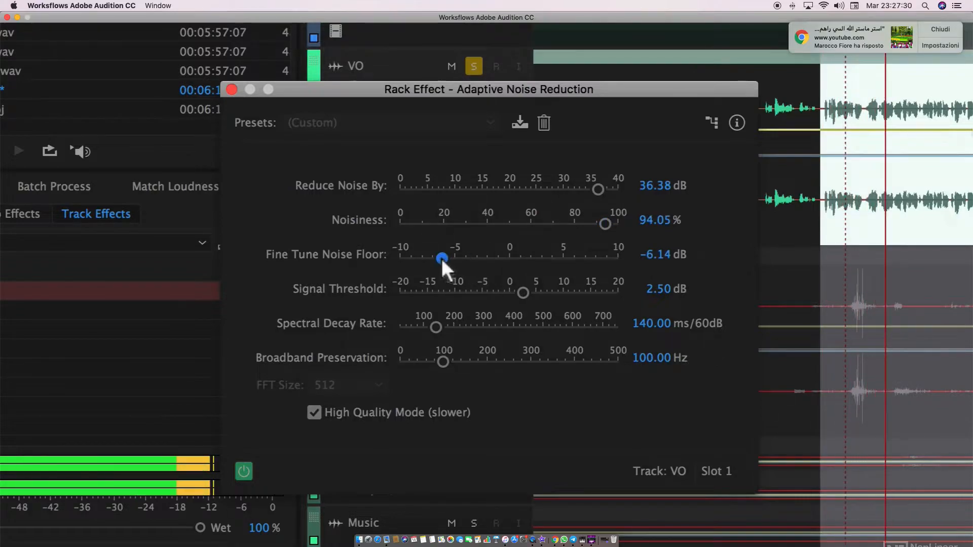
drag(523, 293, 585, 293)
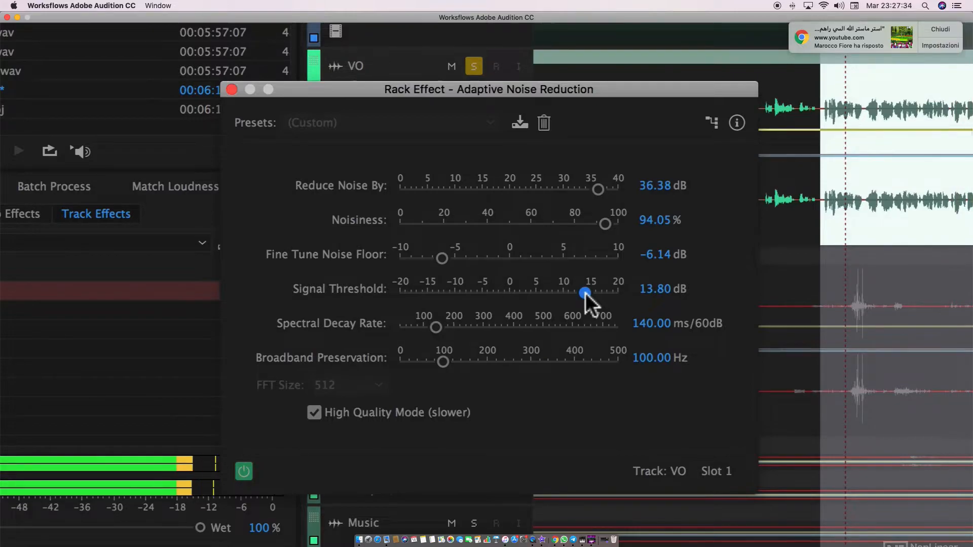
Step: Compare the voice with the noise reduction bypassed and re-enabled, and stop playback
click(243, 473)
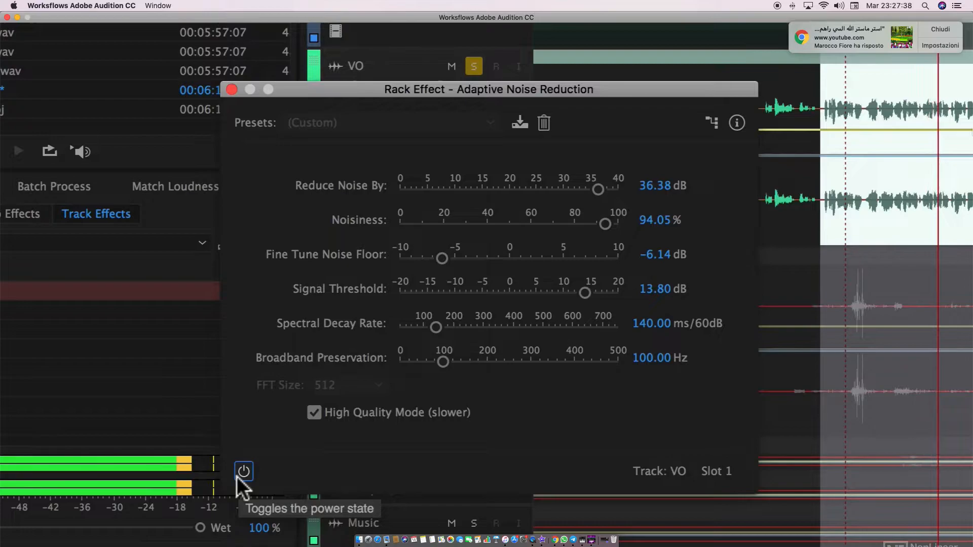
click(238, 477)
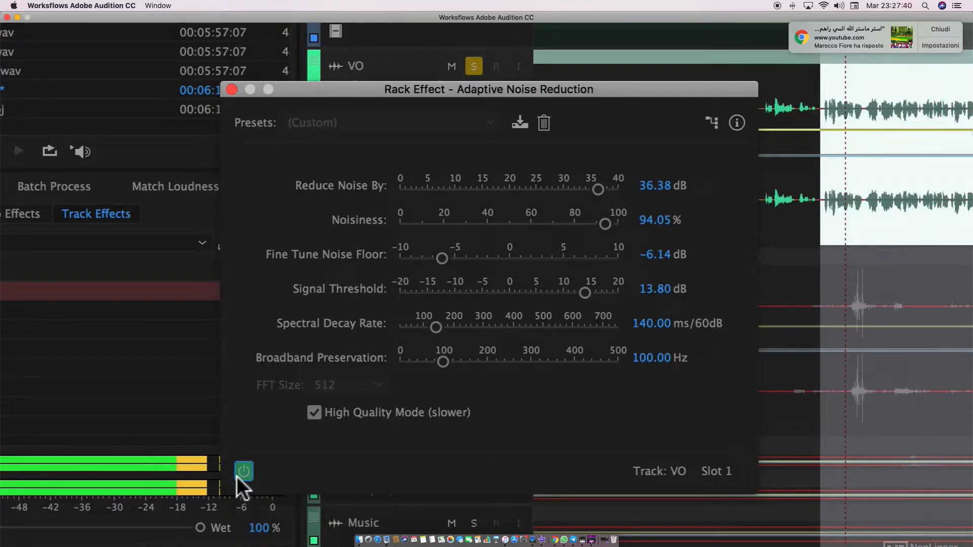
key(space)
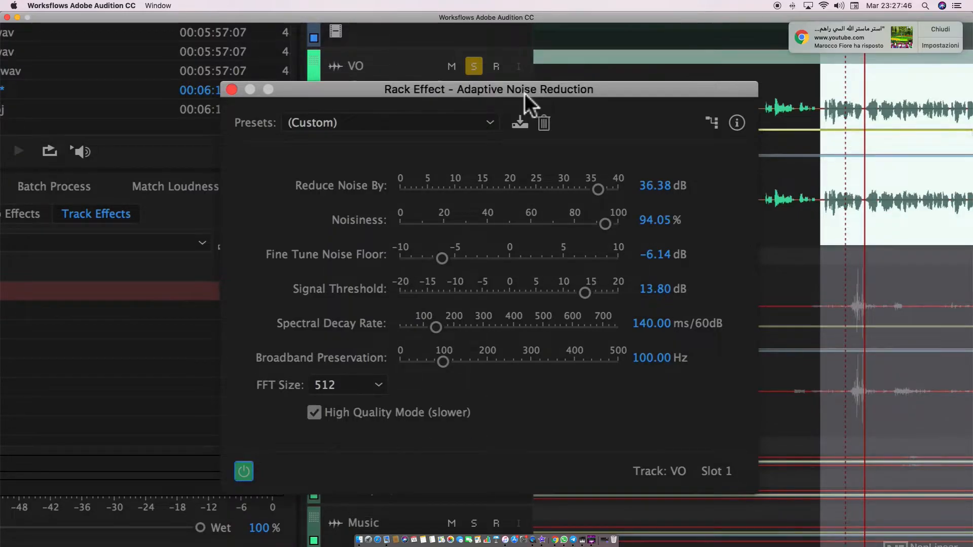
Step: Review the available Adaptive Noise Reduction presets without applying one, and close the effect's settings window
drag(530, 92, 685, 94)
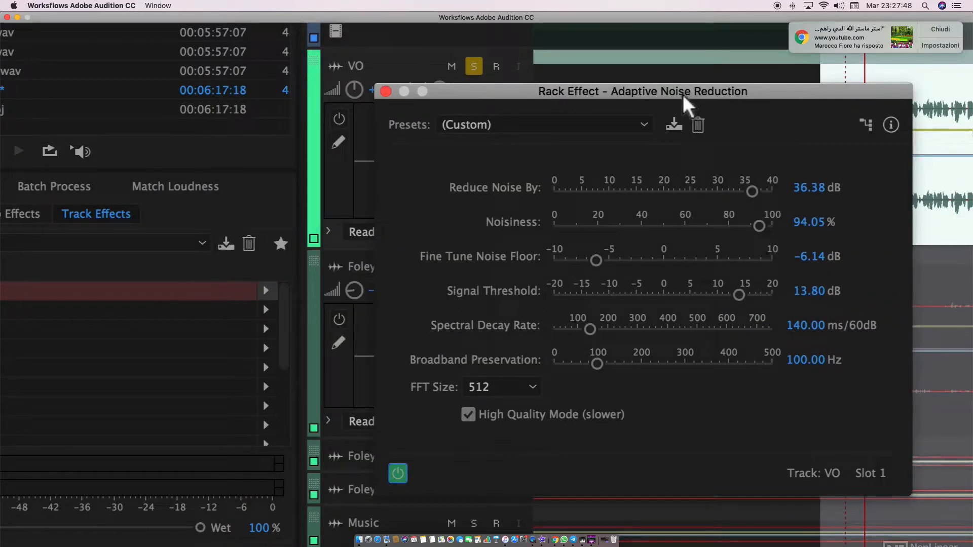
click(600, 126)
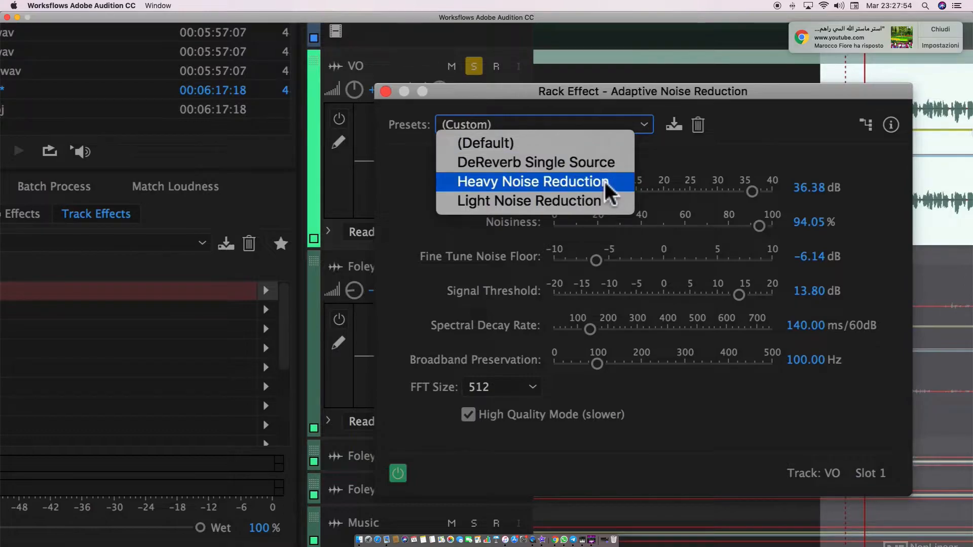
click(673, 162)
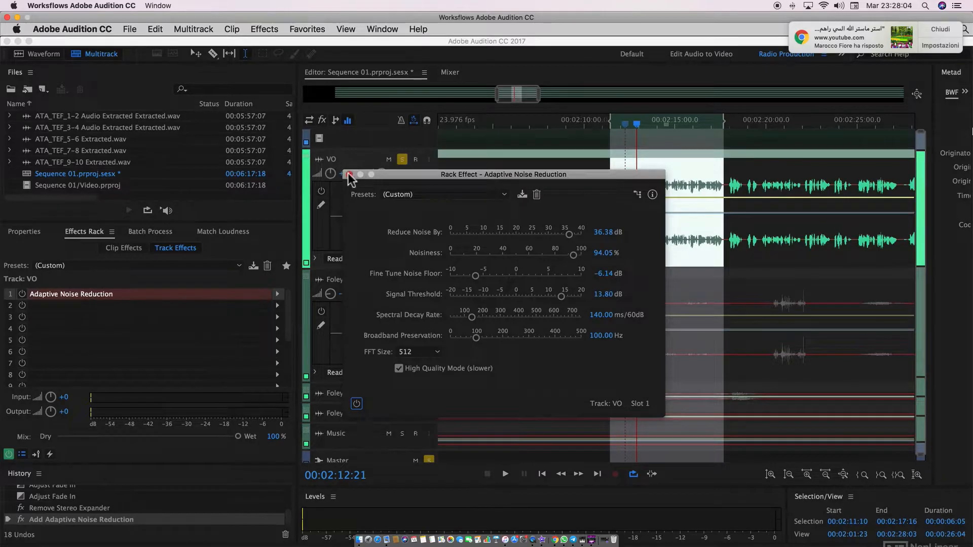
click(351, 174)
Step: Replace the VO track's slot 1 effect with Automatic Click Remover and explore its Threshold, Complexity and preset options
click(278, 294)
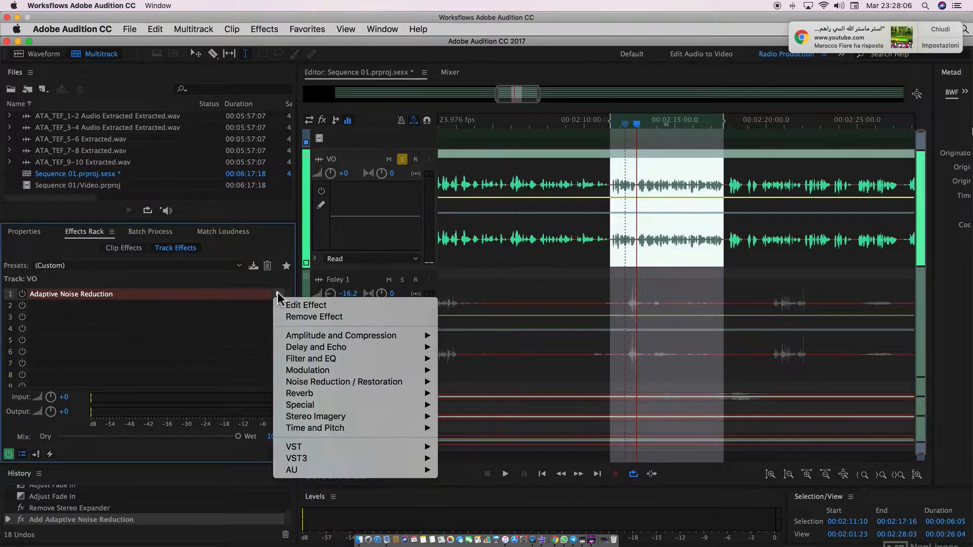
mouse_move(330, 386)
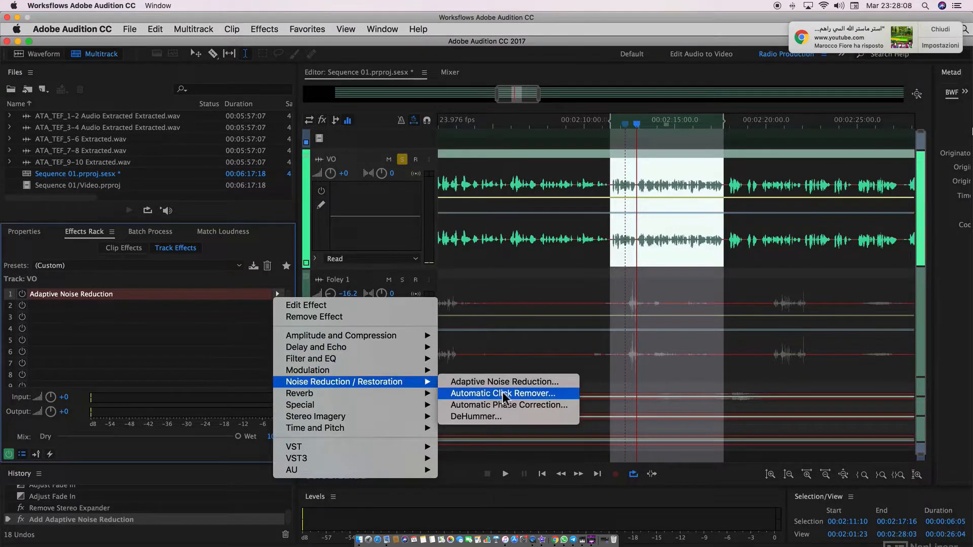
click(568, 395)
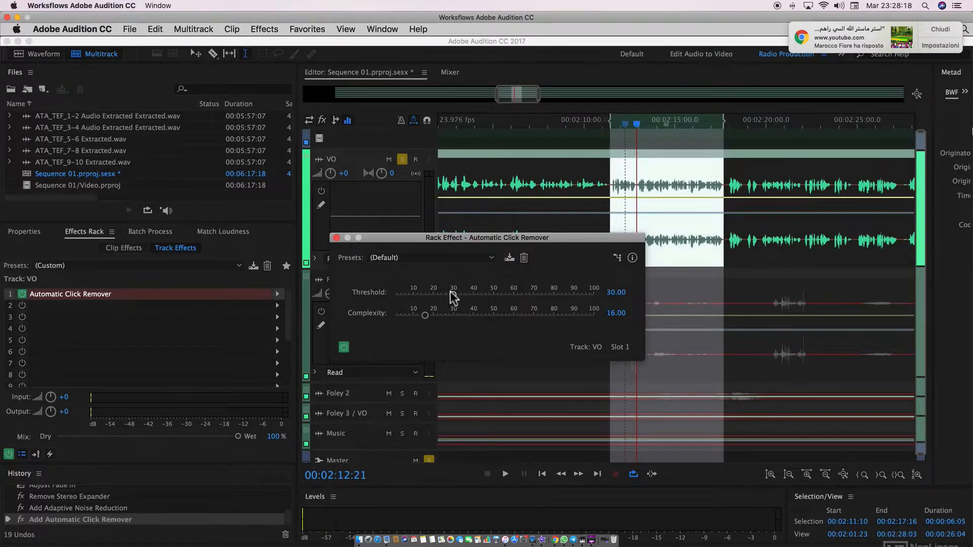
drag(451, 293, 459, 294)
drag(536, 303, 543, 301)
click(424, 259)
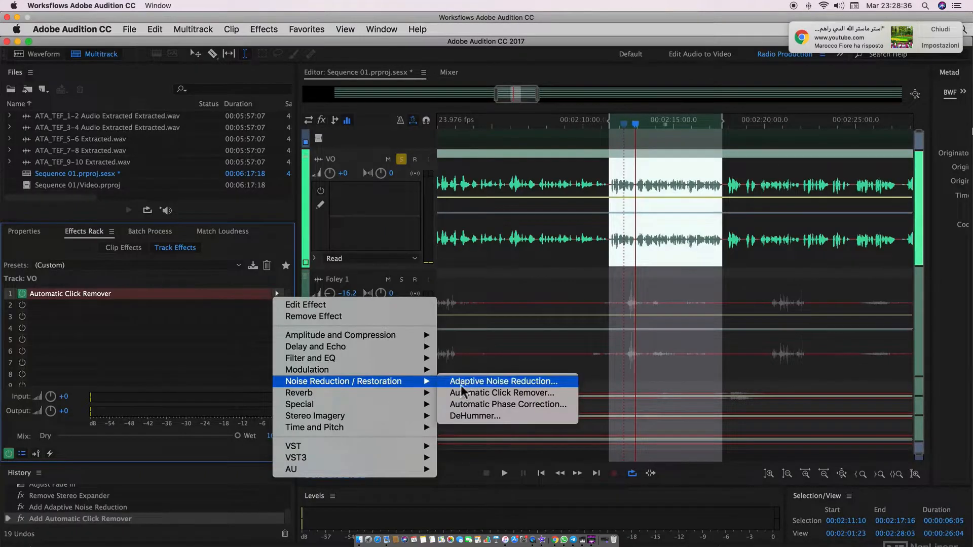
Step: Replace the VO track's slot 1 effect with DeHummer, check its presets and adjust the base filter point on its graph
click(483, 414)
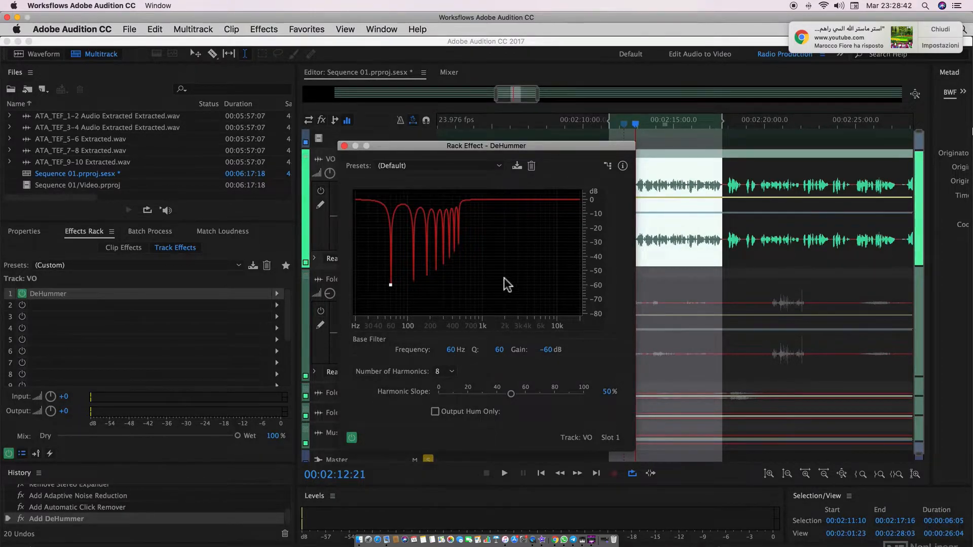
mouse_move(406, 145)
mouse_down()
mouse_move(389, 124)
mouse_move(403, 133)
mouse_up()
click(409, 153)
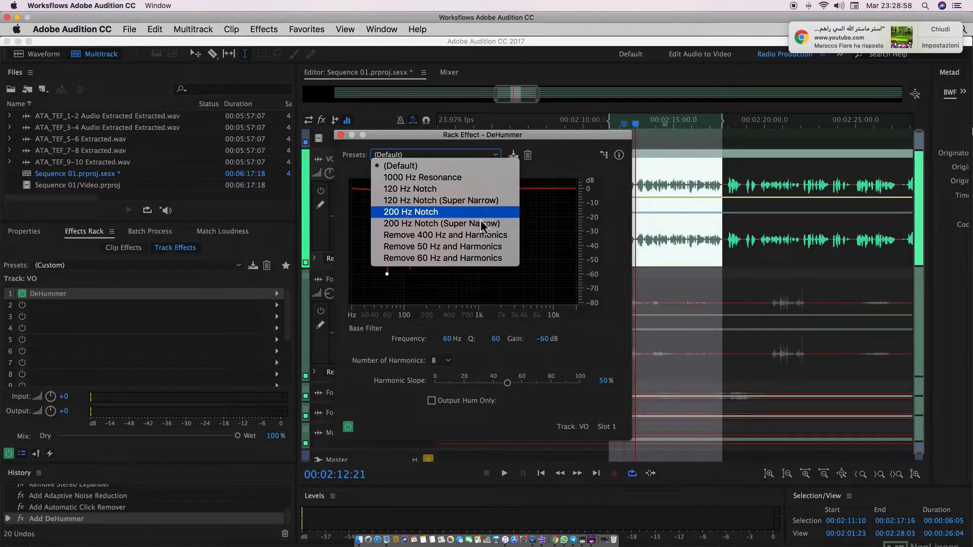
click(532, 182)
mouse_move(388, 274)
drag(388, 275, 411, 289)
drag(384, 271, 412, 272)
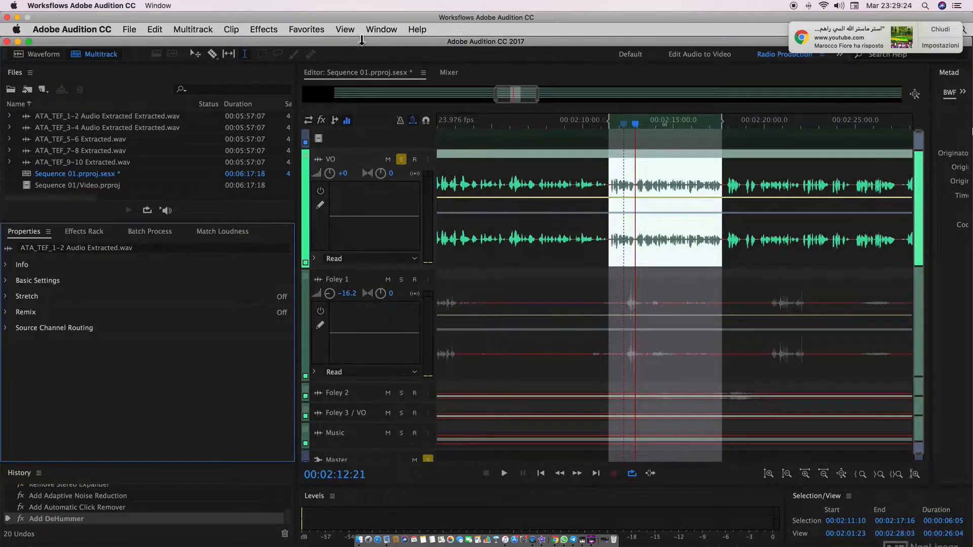
Step: Display the Diagnostics tools and open ATA_TEF_5-6 Extracted.wav in the Waveform editor
click(385, 29)
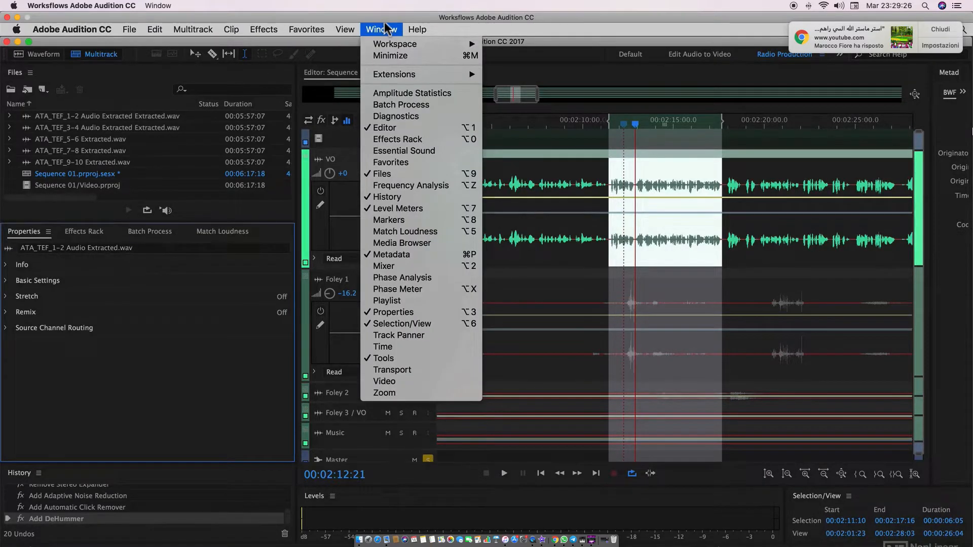
click(400, 116)
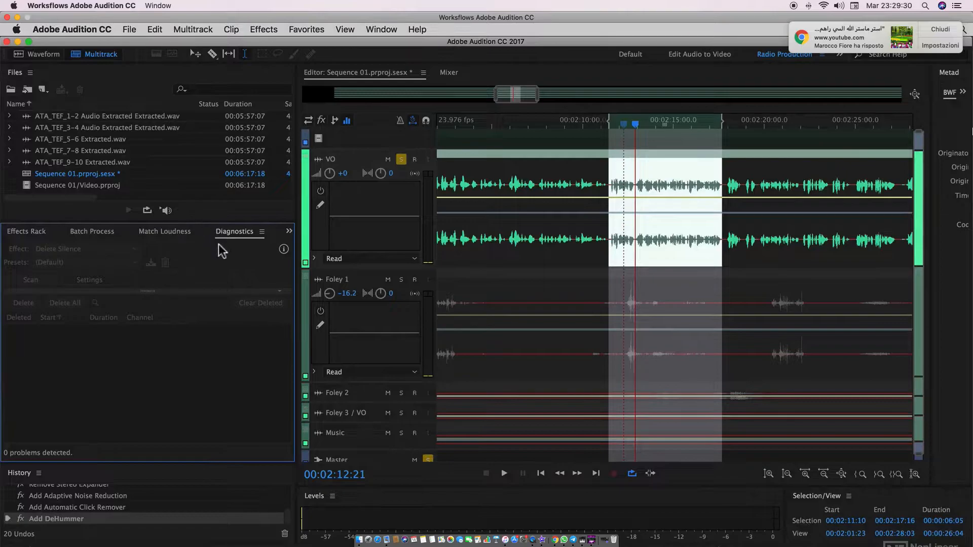
click(287, 232)
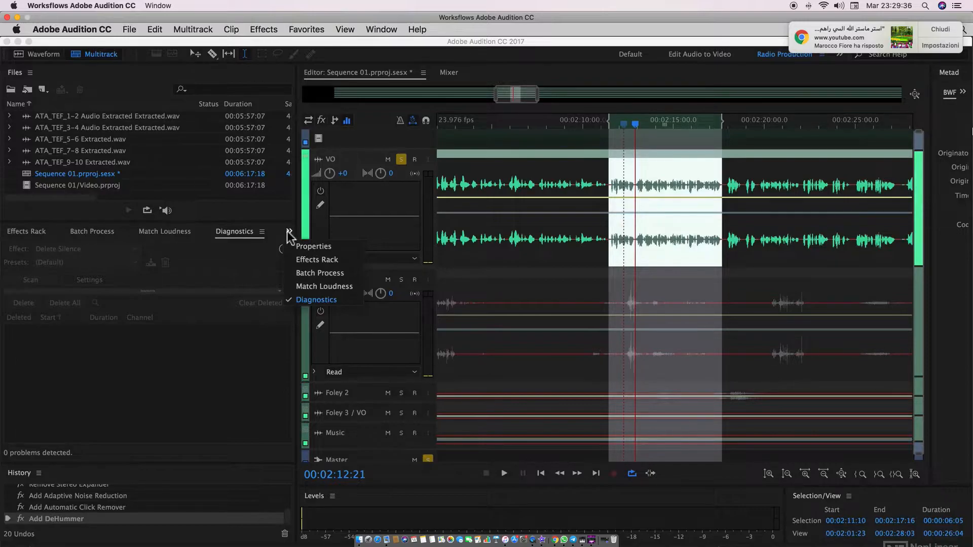
double_click(124, 136)
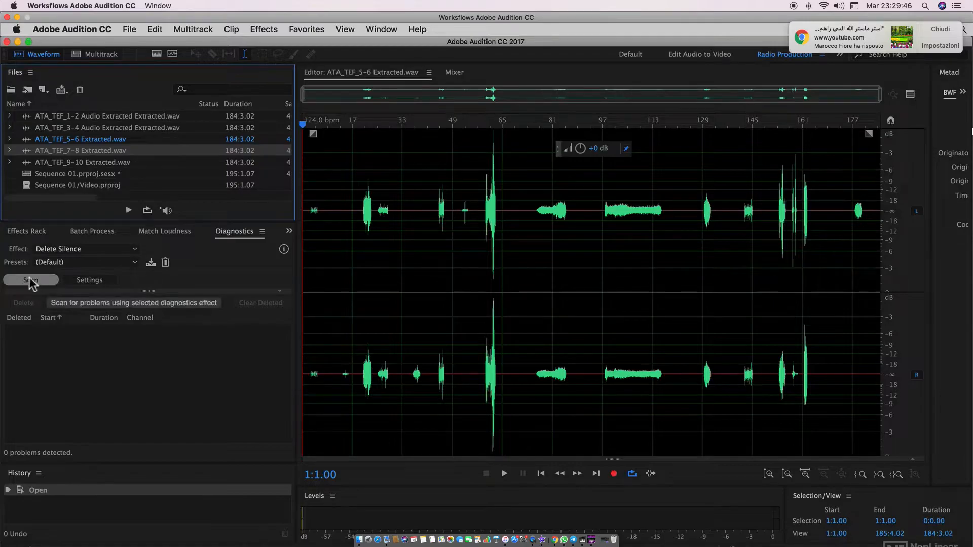
Step: Scan the file with the DeClicker diagnostic effect and look through the list of detected problems
click(121, 249)
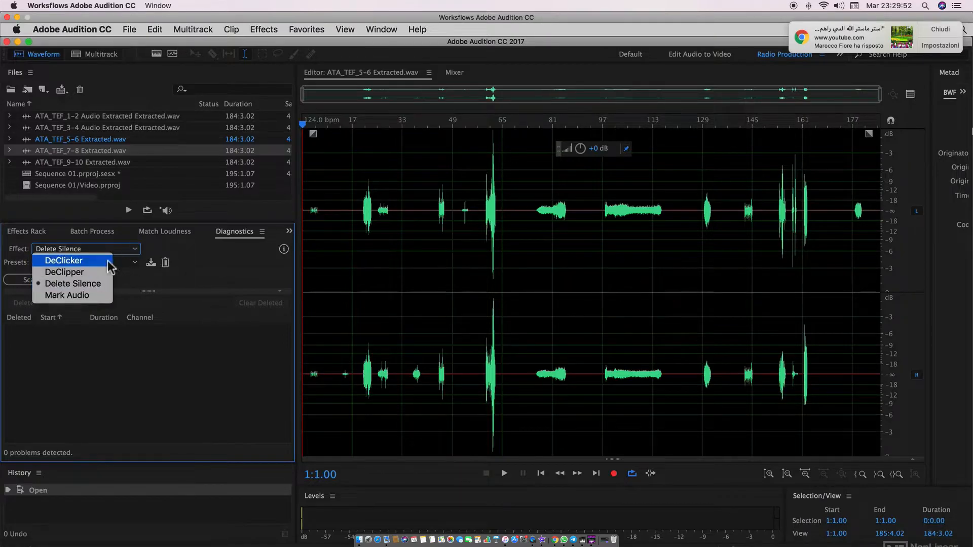
click(101, 263)
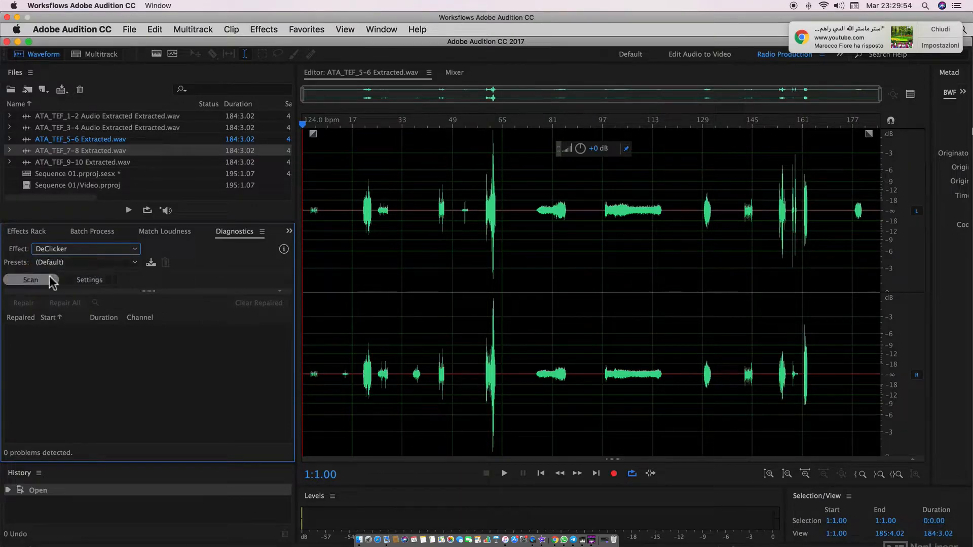
click(33, 276)
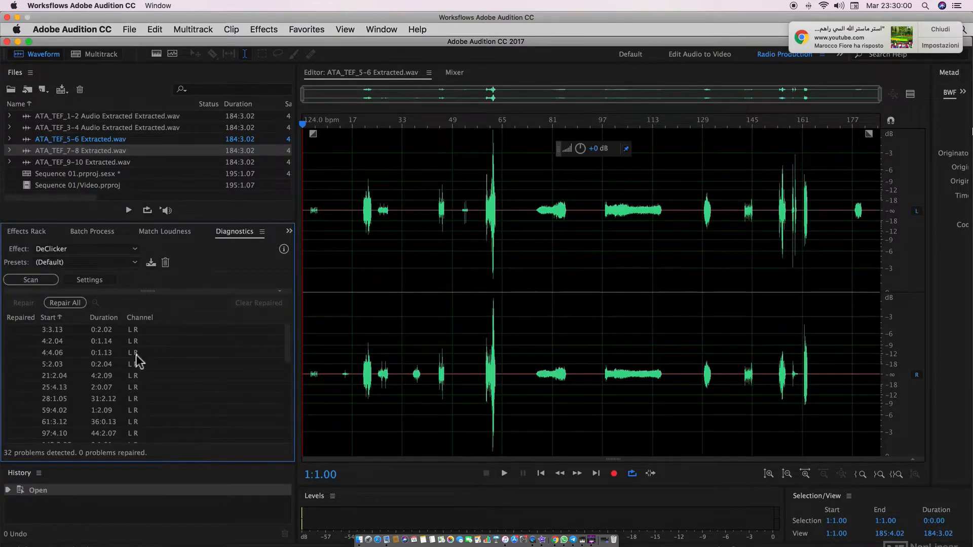
scroll(137, 361, up, 2)
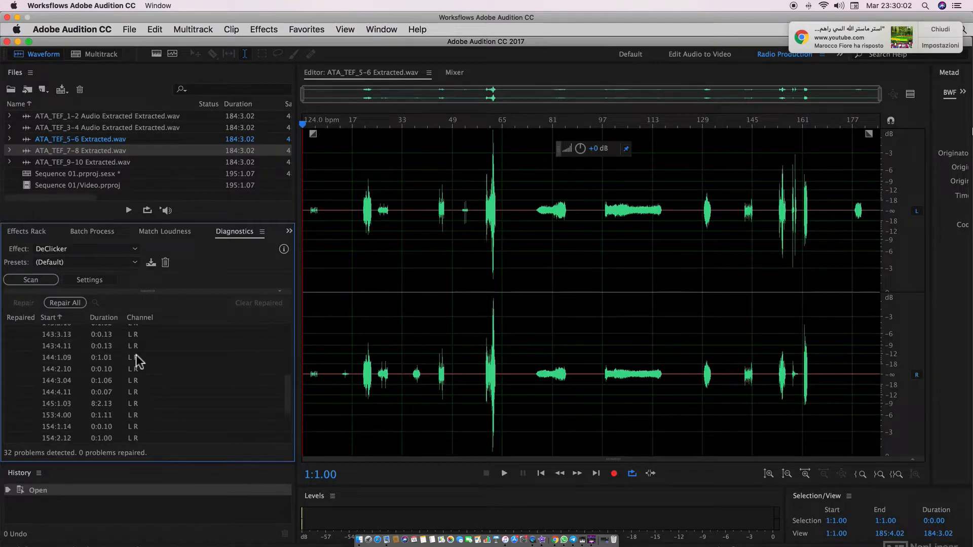
Step: Review the DeClicker scan results by highlighting several detected clicks in the waveform, and check the available reduction presets
scroll(137, 361, down, 10)
scroll(138, 361, up, 10)
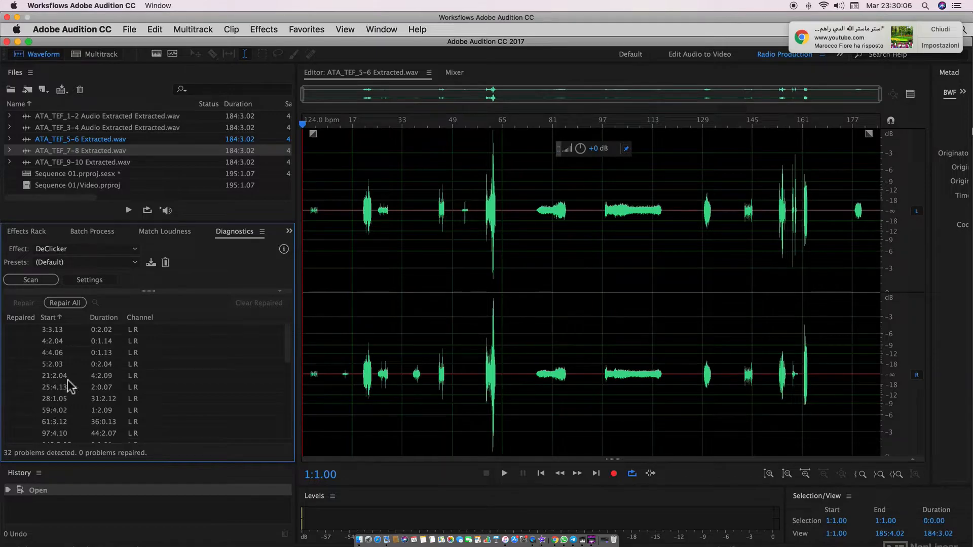
click(69, 387)
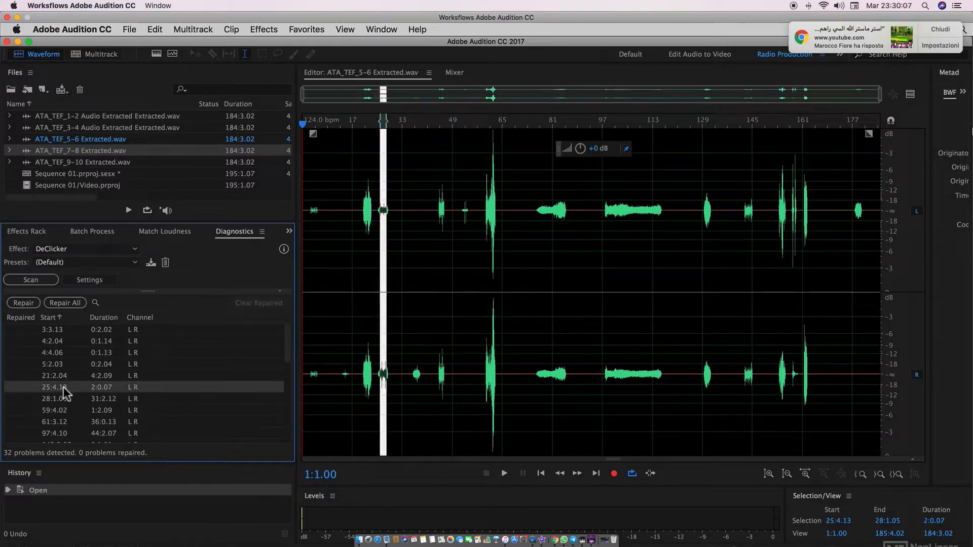
click(89, 399)
click(96, 422)
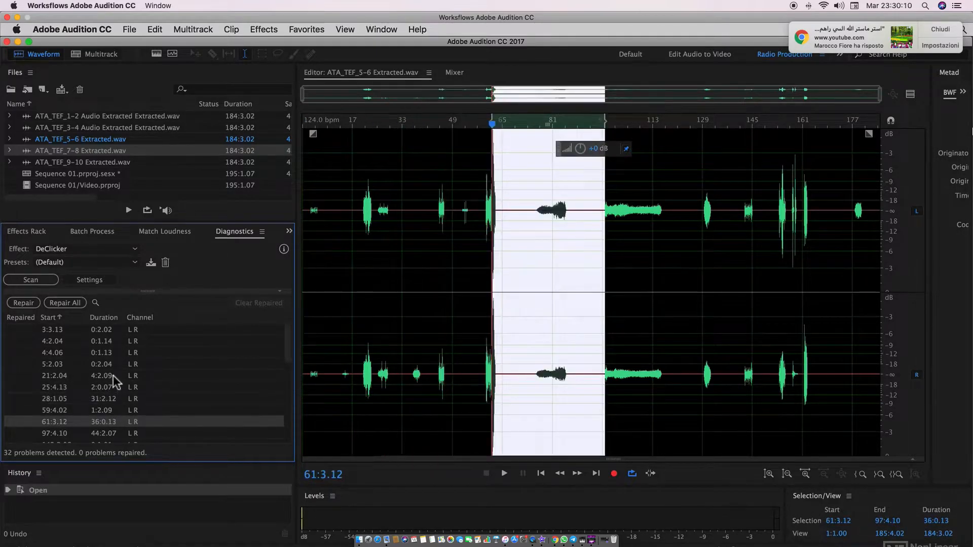
click(114, 376)
click(113, 352)
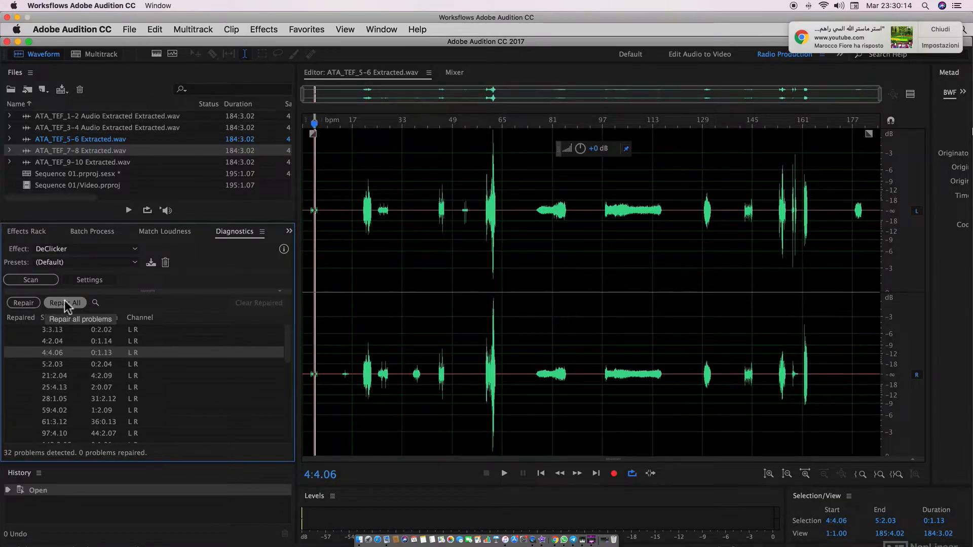
click(100, 264)
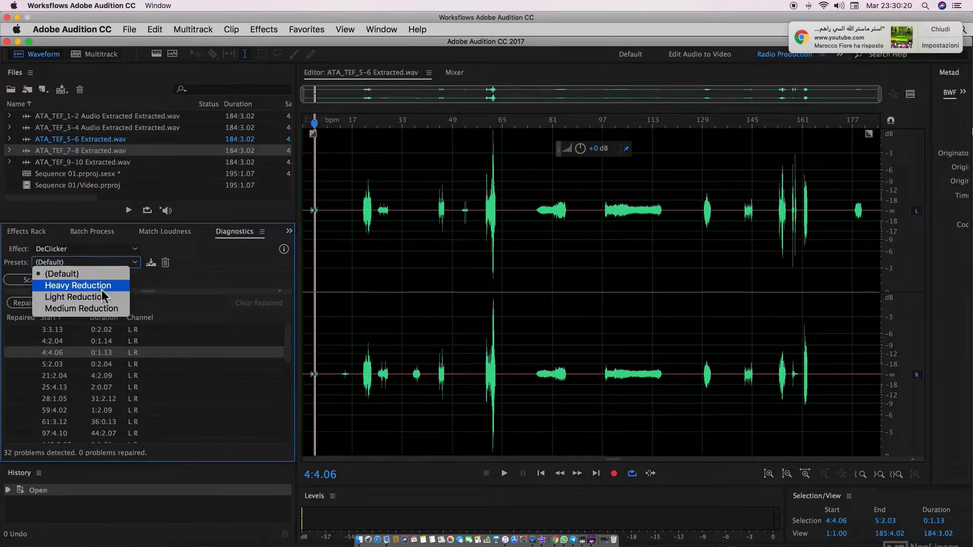
click(96, 235)
Step: Scan ATA_TEF_5–6 Extracted.wav with the DeClipper diagnostic on its default preset and repair all detected clipping
click(91, 252)
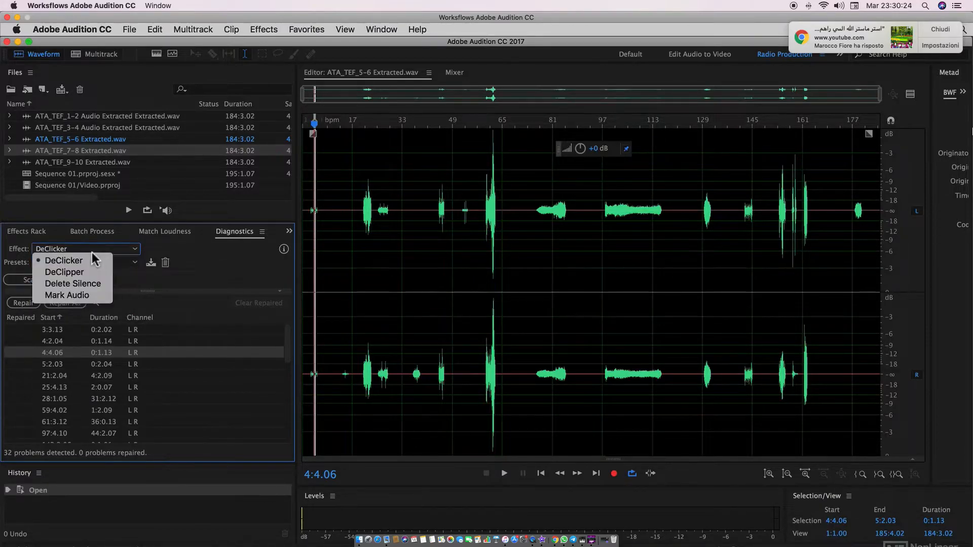
click(89, 276)
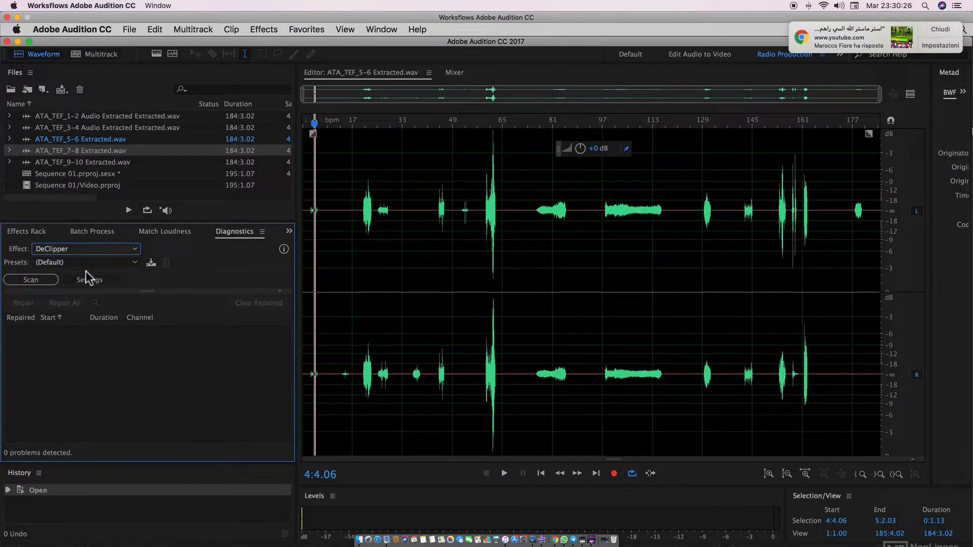
click(42, 282)
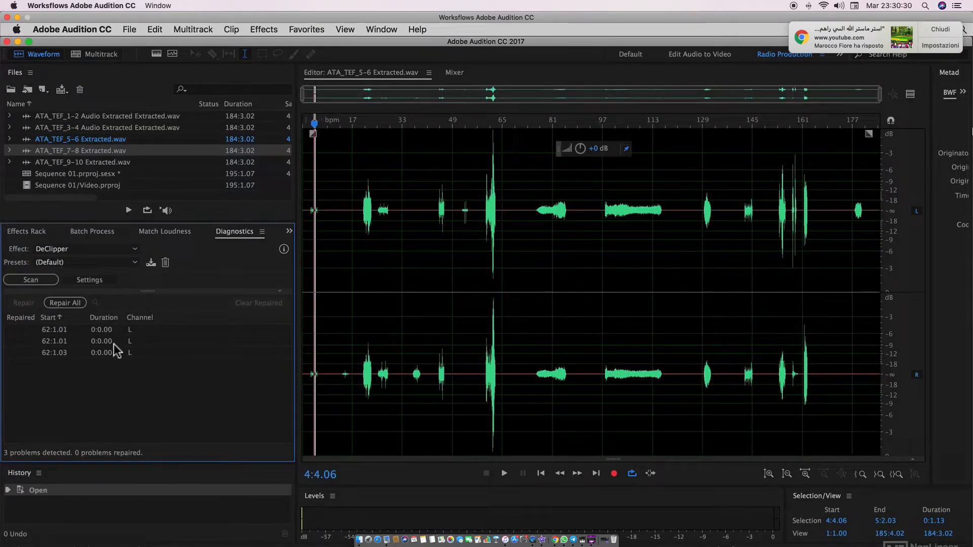
click(65, 301)
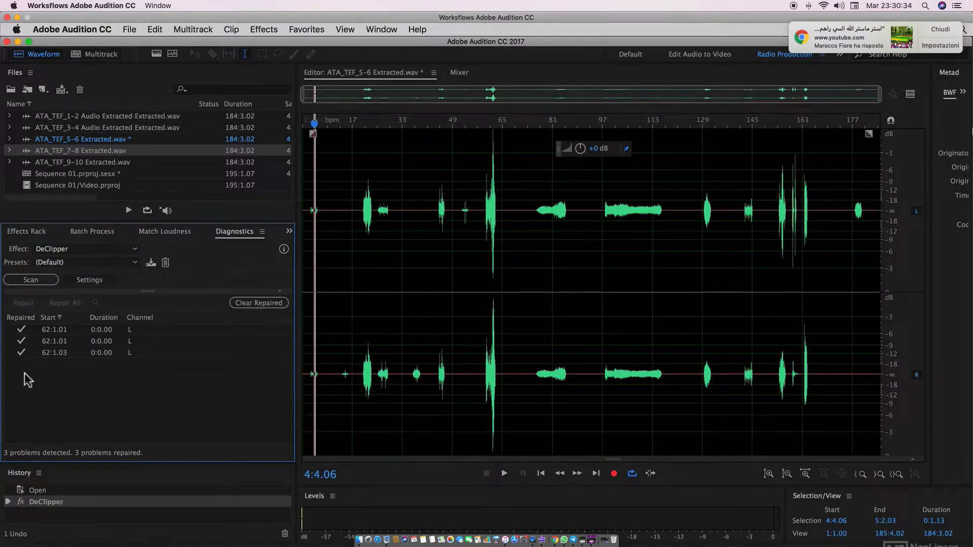
Step: Scan the file with the Delete Silence diagnostic and try to delete all detected silent passages
click(75, 250)
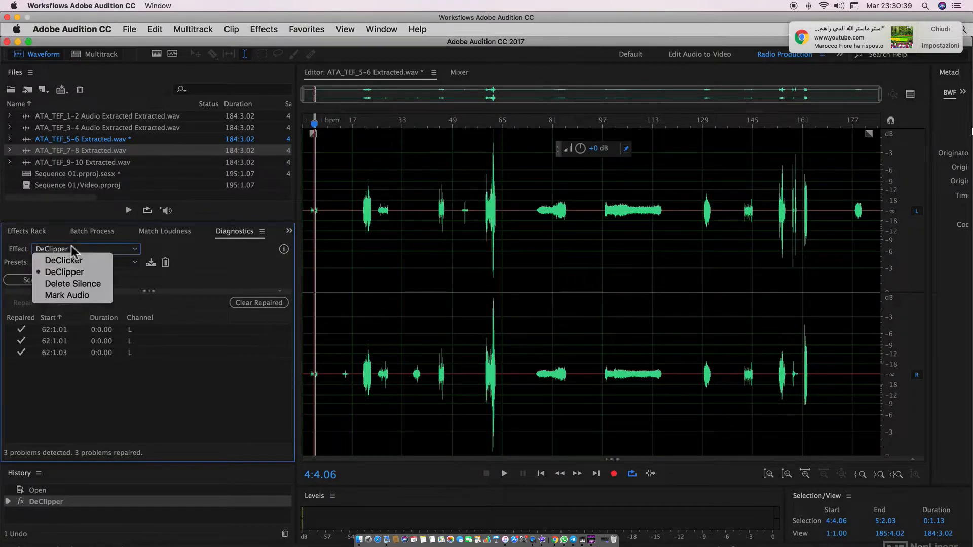
click(88, 286)
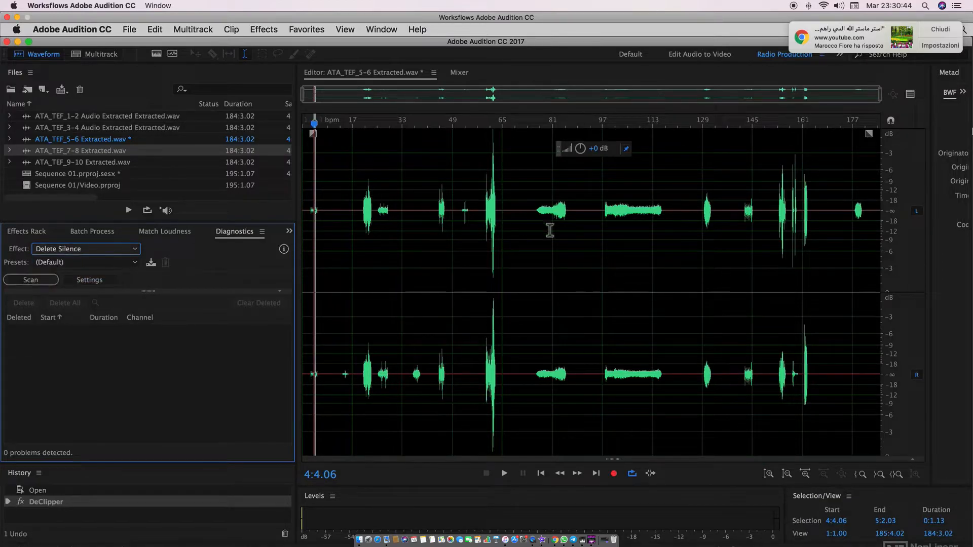
click(38, 284)
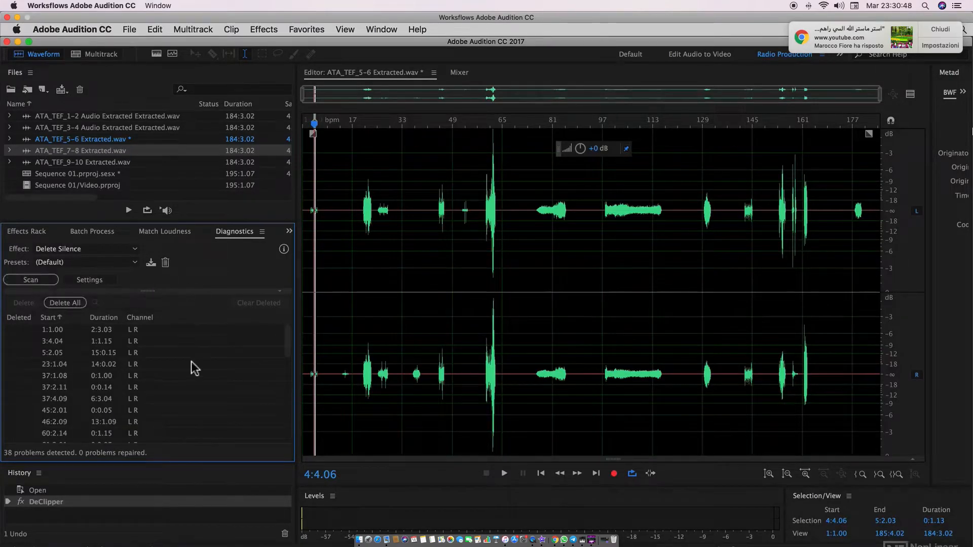
click(63, 304)
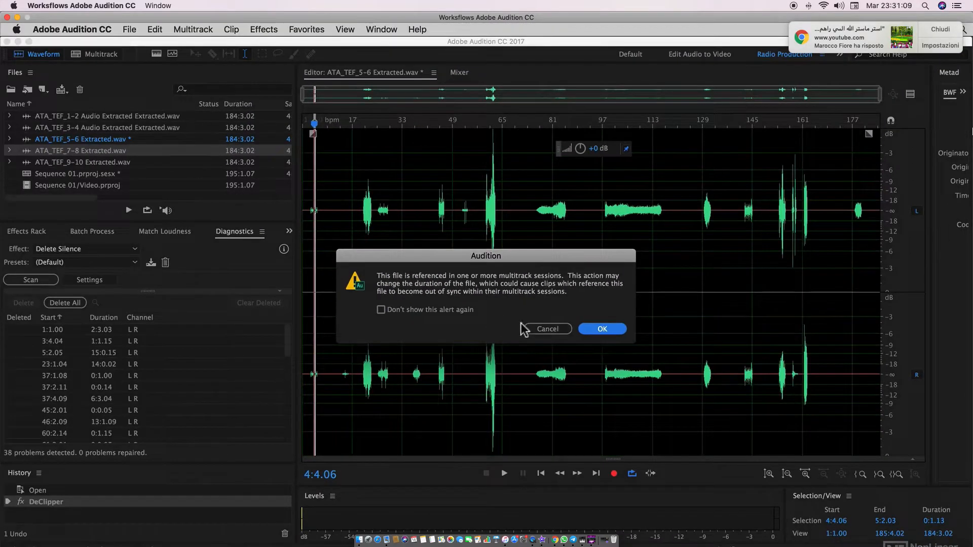
click(595, 309)
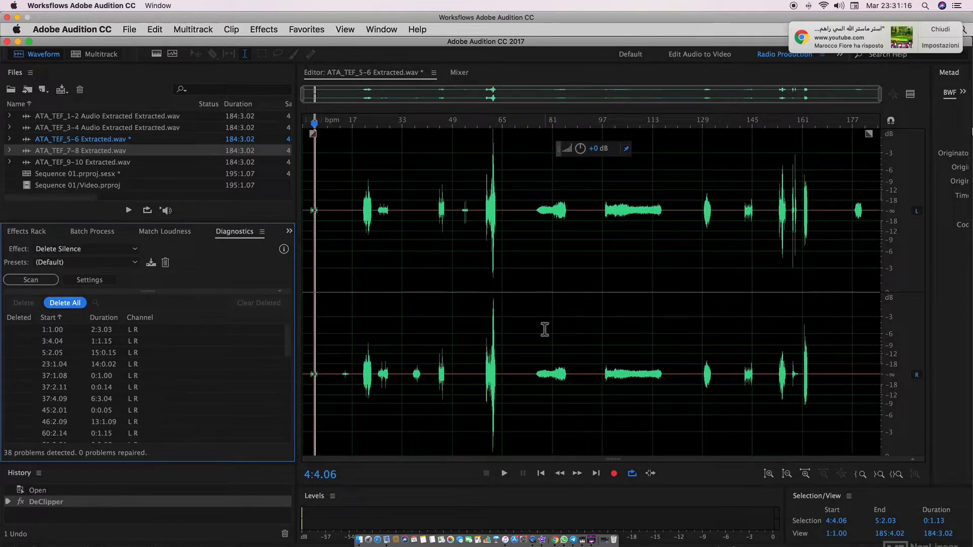
Step: Open the VO clip ATA_TEF_1–2 Audio Extracted Extracted.wav from the multitrack session in the waveform editor and show its spectral frequency display
key(0)
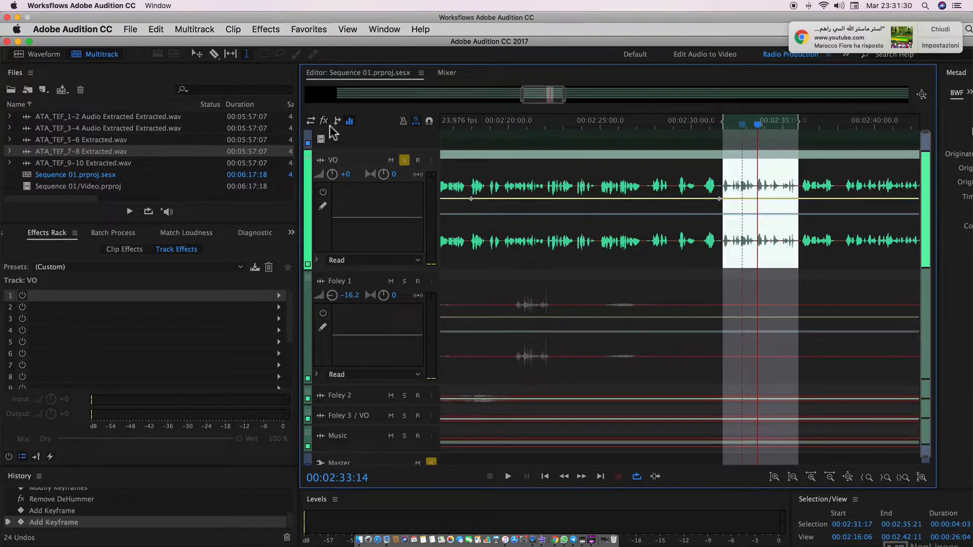
click(43, 56)
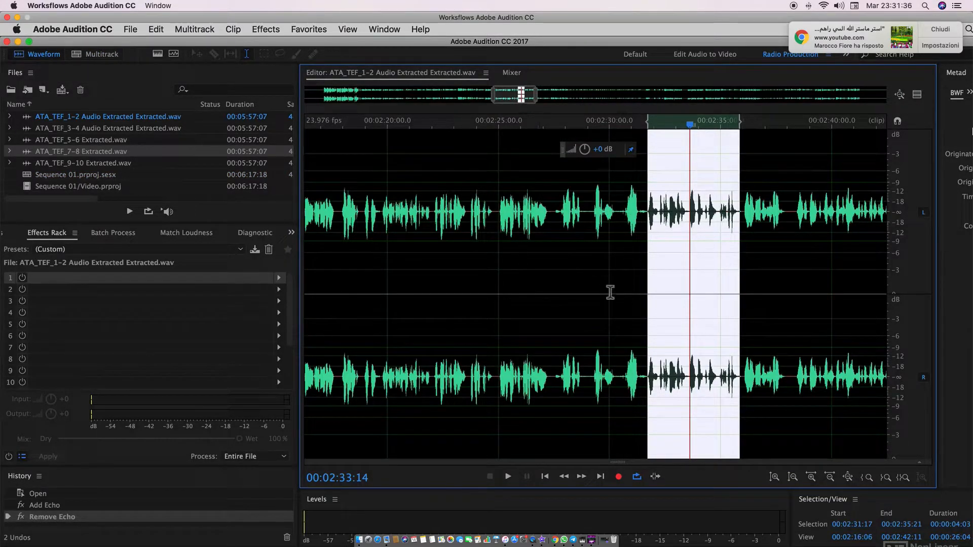
click(159, 56)
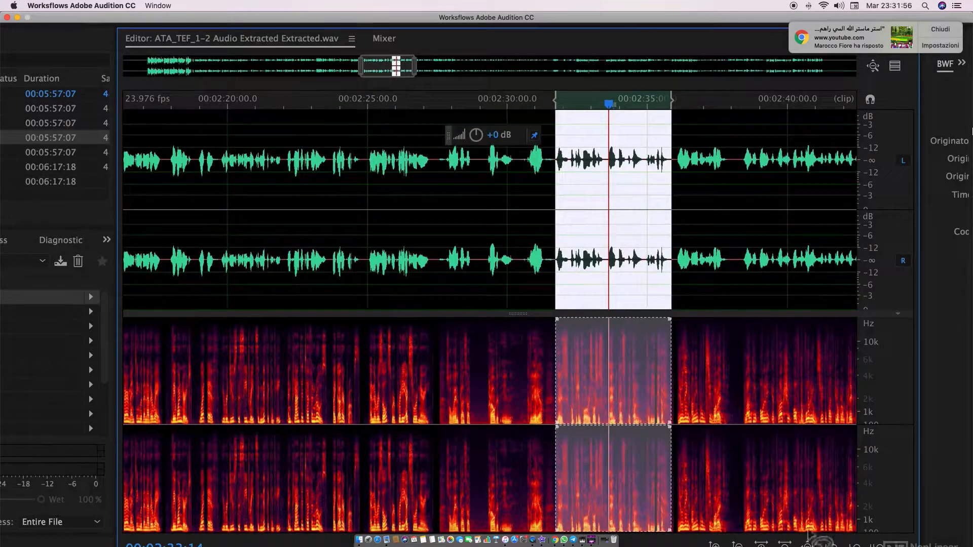
Step: Play back the selected passage from 00:02:31:17 to 00:02:35:21 while examining its spectrogram up close
click(762, 545)
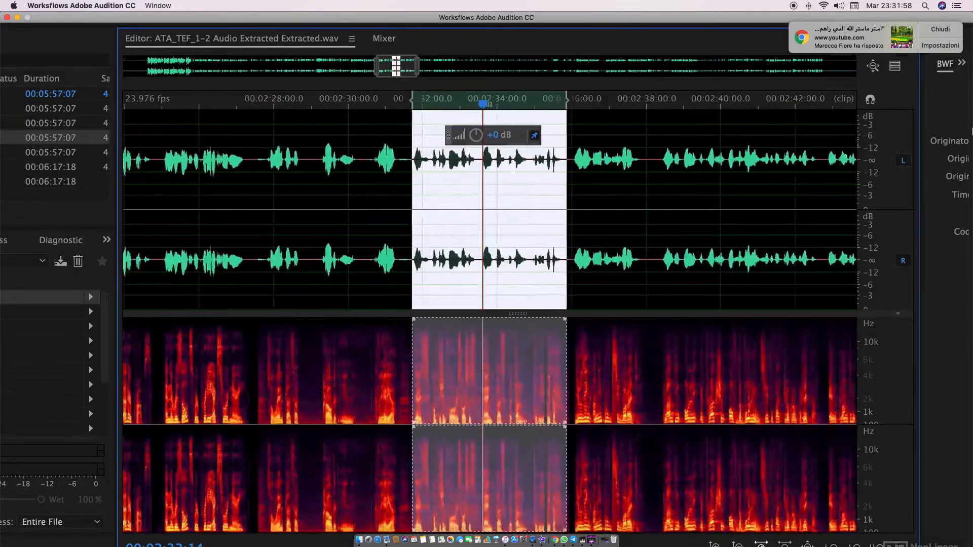
click(762, 545)
click(762, 544)
click(762, 545)
click(762, 544)
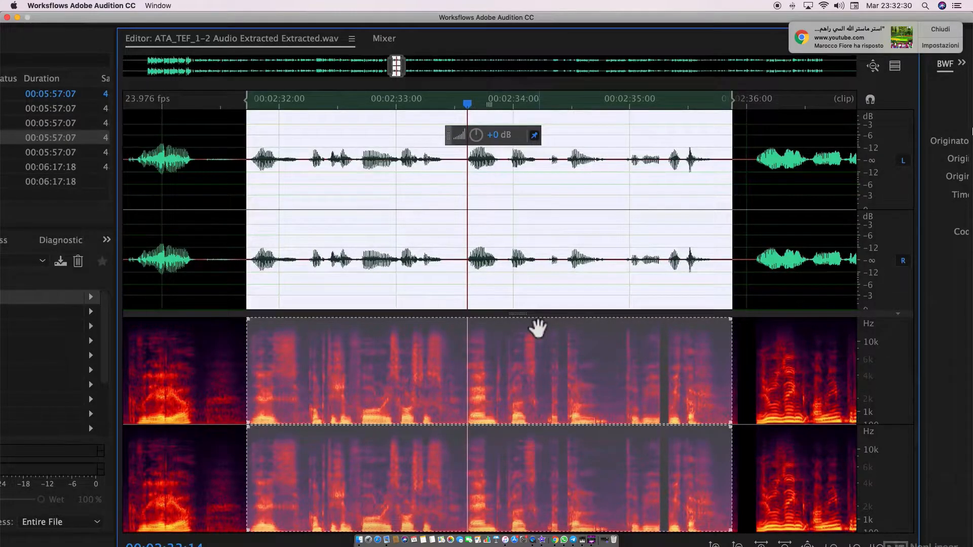
key(space)
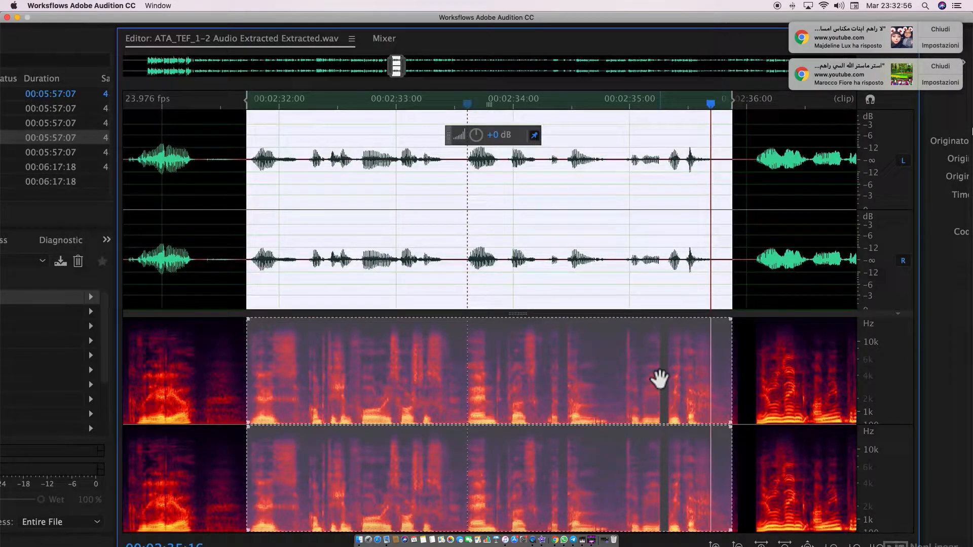
key(space)
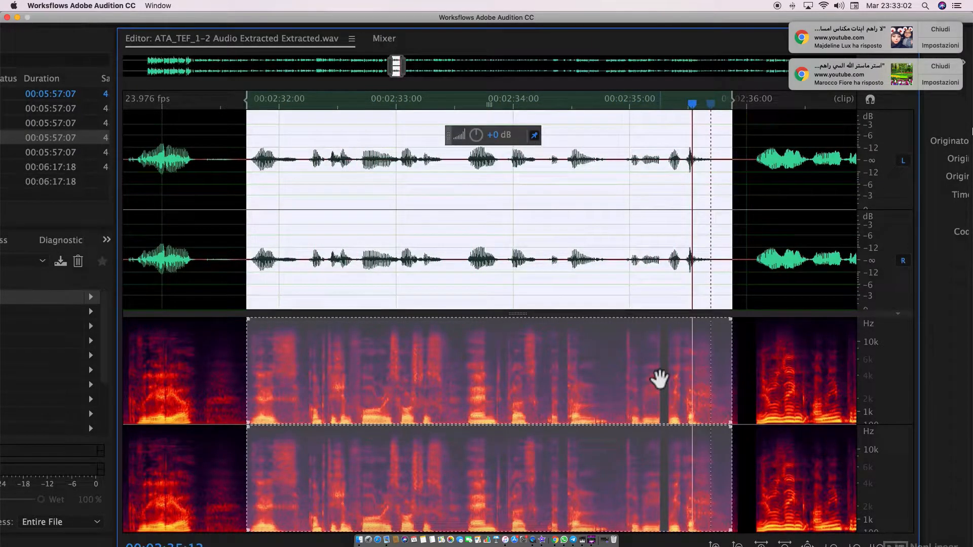
Step: Enlarge the spectrogram area and marquee-select the high frequencies, about 7 kHz to above 10 kHz, from about 00:02:32.4 to 00:02:33.8
drag(446, 316, 446, 182)
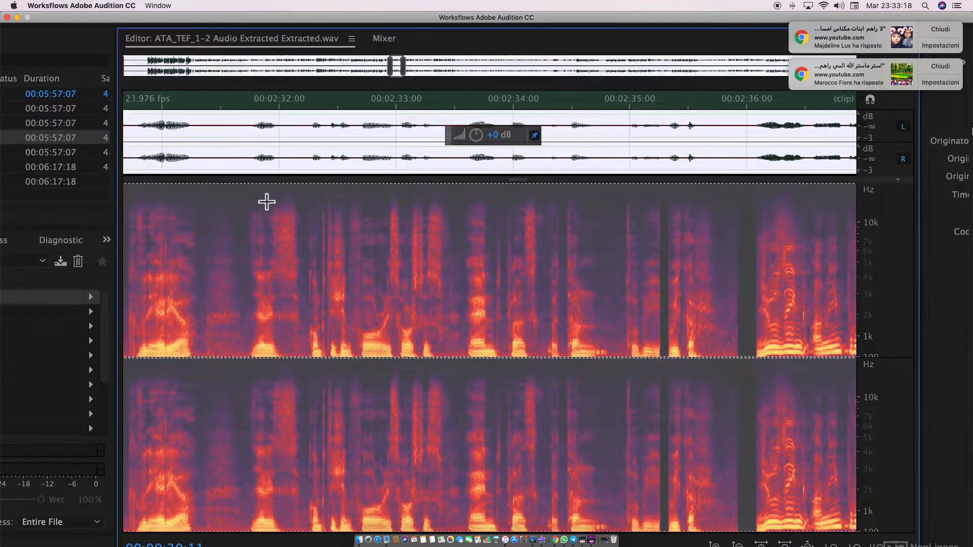
click(320, 196)
drag(319, 197, 487, 250)
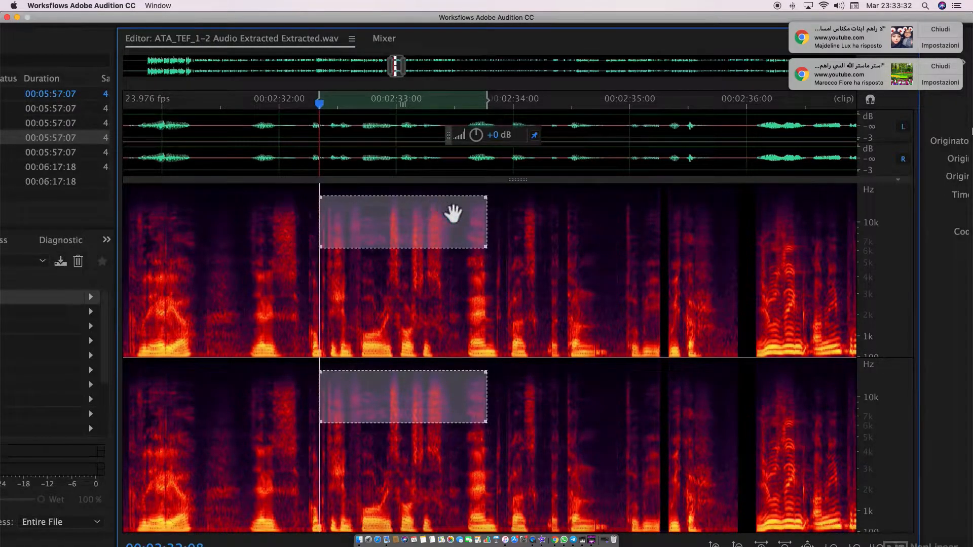
mouse_move(431, 219)
mouse_down()
mouse_move(431, 211)
mouse_move(427, 244)
mouse_move(428, 211)
mouse_move(428, 221)
mouse_move(495, 248)
mouse_move(426, 259)
mouse_move(432, 226)
mouse_move(441, 295)
mouse_move(384, 259)
mouse_move(446, 221)
mouse_move(438, 226)
mouse_up()
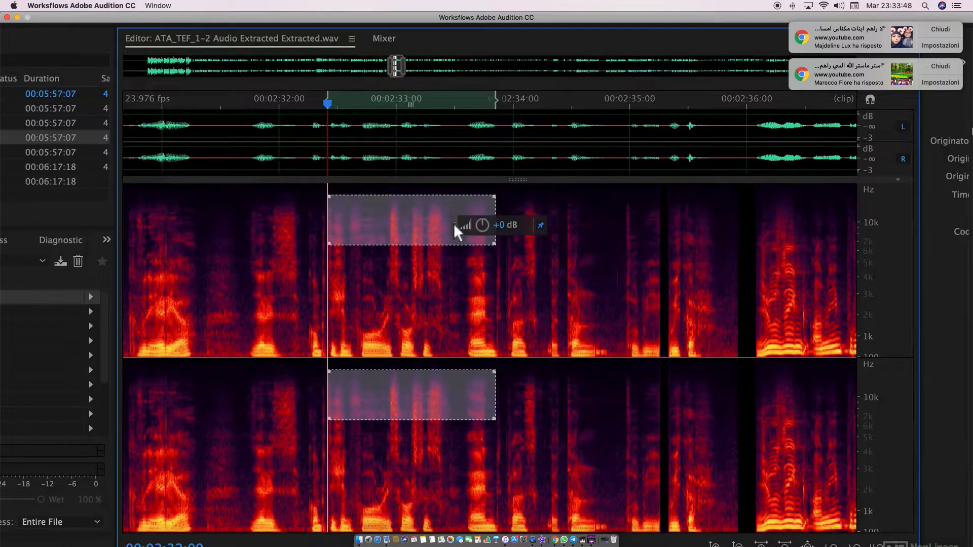
Step: Lower the selected high frequencies by about 6.3 dB and play back the adjusted section
drag(454, 228, 498, 229)
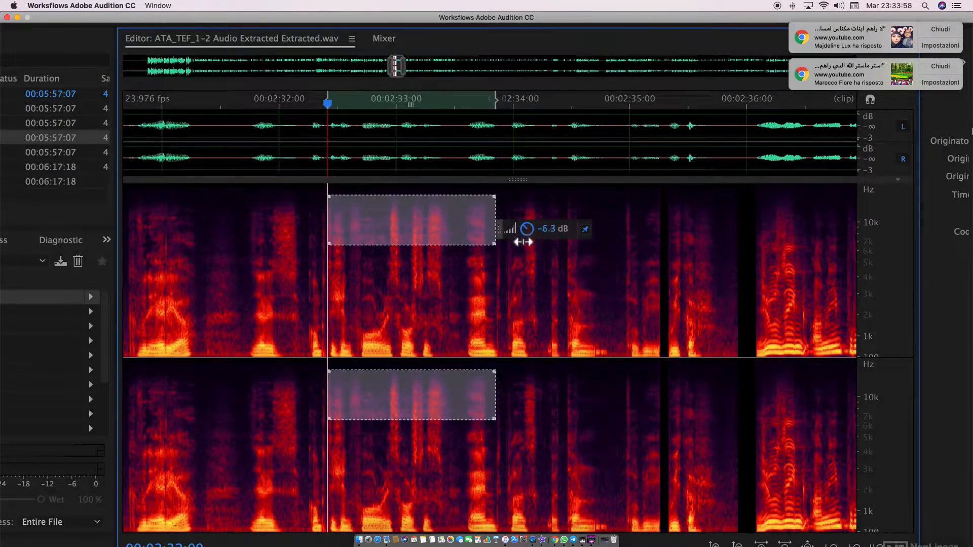
drag(523, 242, 522, 239)
key(space)
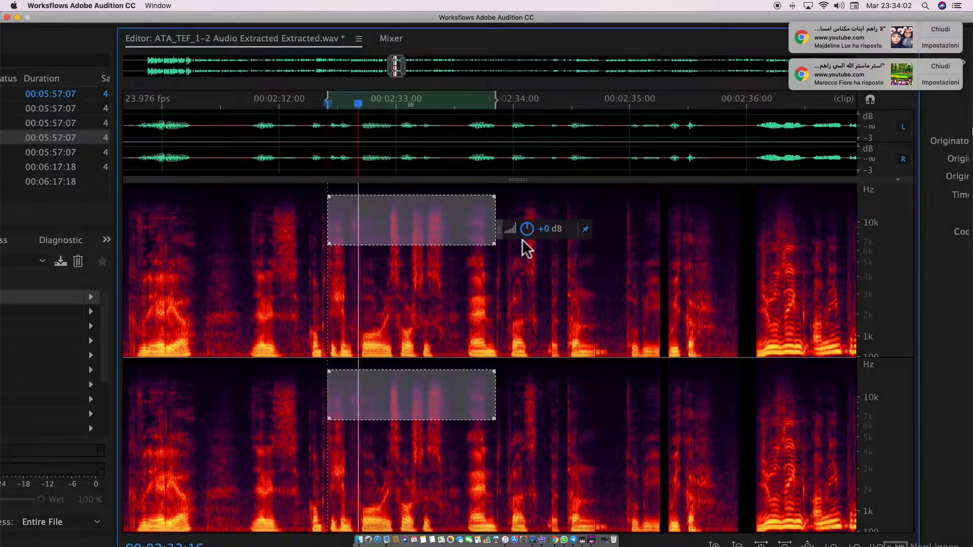
key(space)
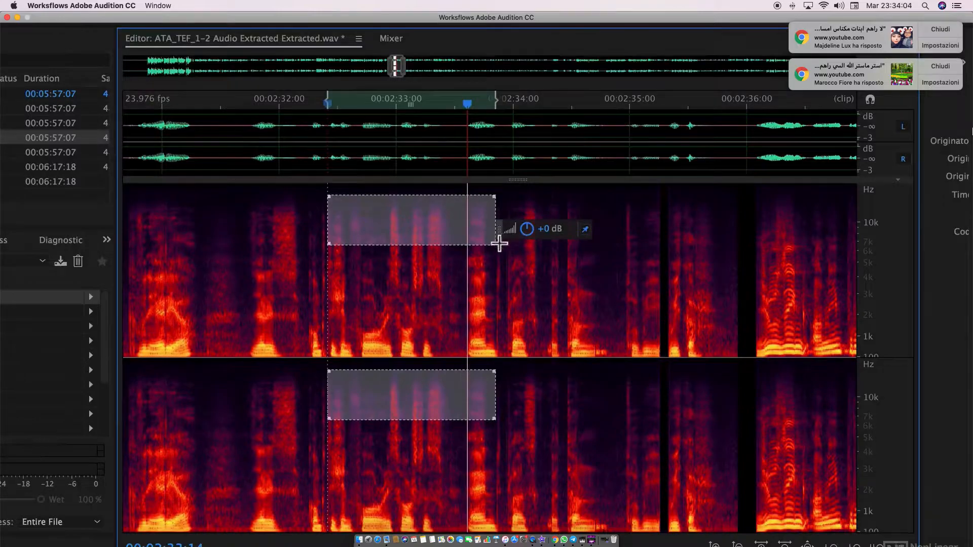
Step: Widen the spectral selection to about 2.2 seconds and audition it while shifting it down to the band of about 1 to 10 kHz
drag(491, 242, 583, 228)
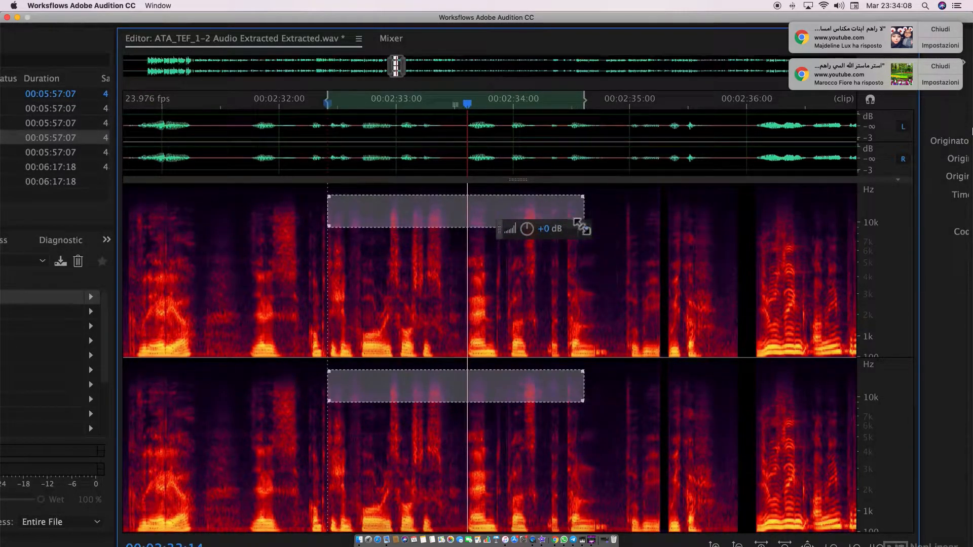
key(space)
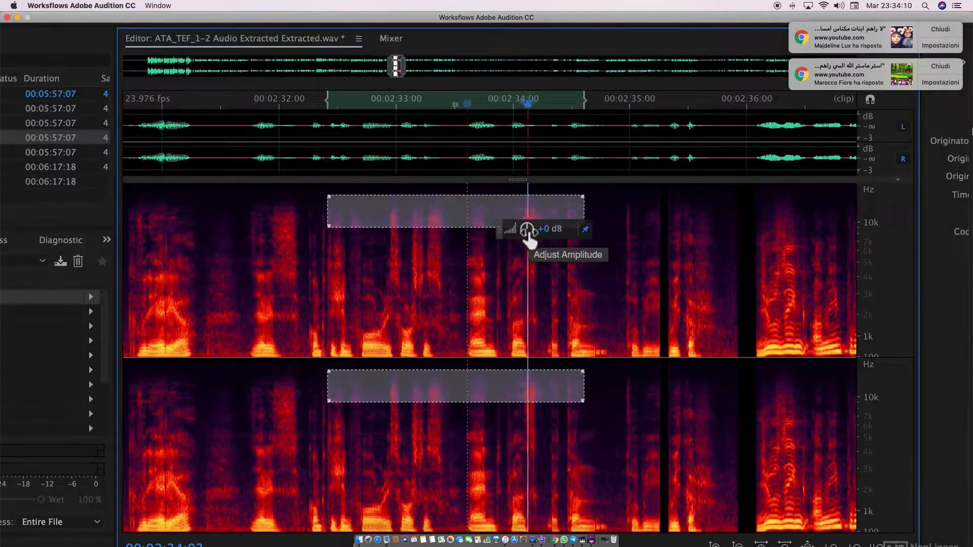
drag(472, 211, 455, 243)
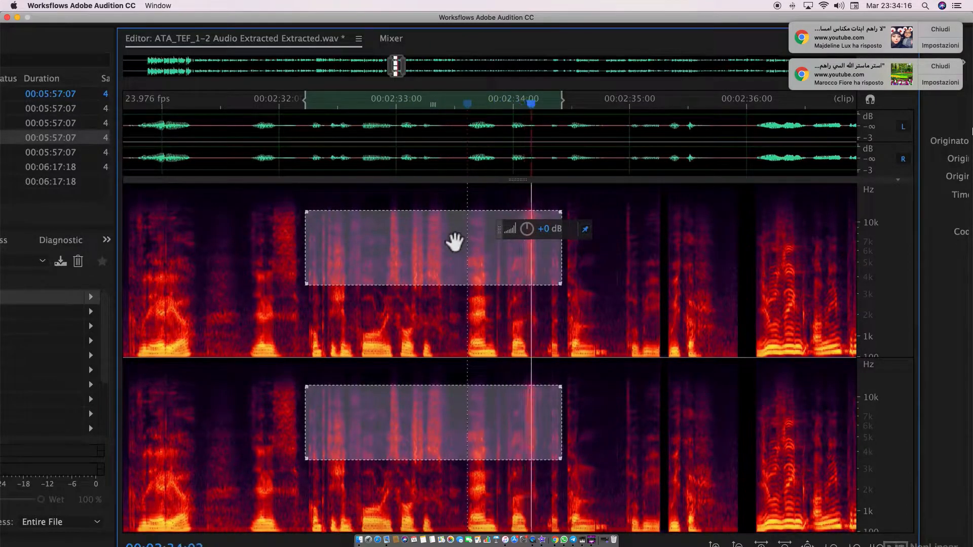
drag(455, 246, 488, 275)
key(space)
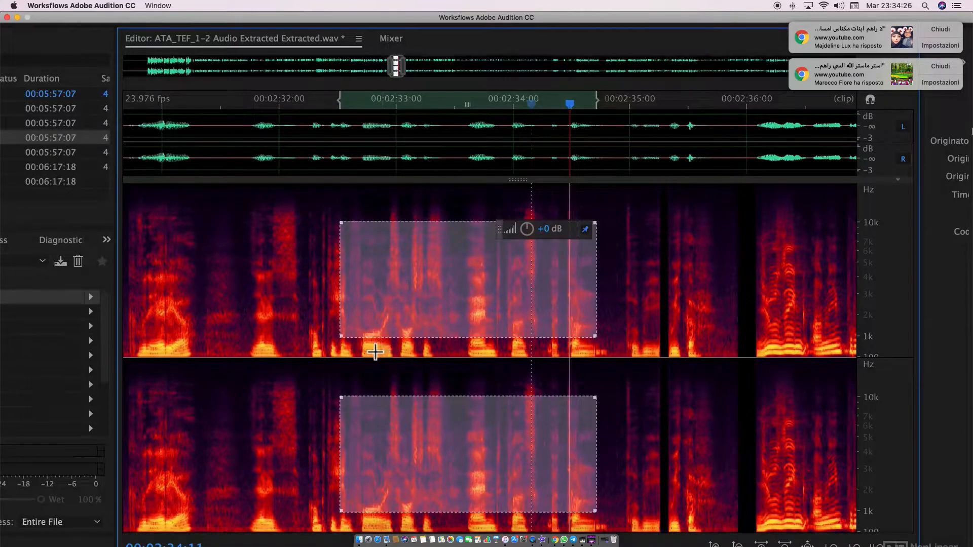
Step: Audition the selection extended down to the lowest frequencies, and move it back up to the band from about 5 kHz to above 10 kHz
mouse_move(395, 328)
mouse_down()
mouse_move(409, 317)
mouse_move(409, 336)
mouse_up()
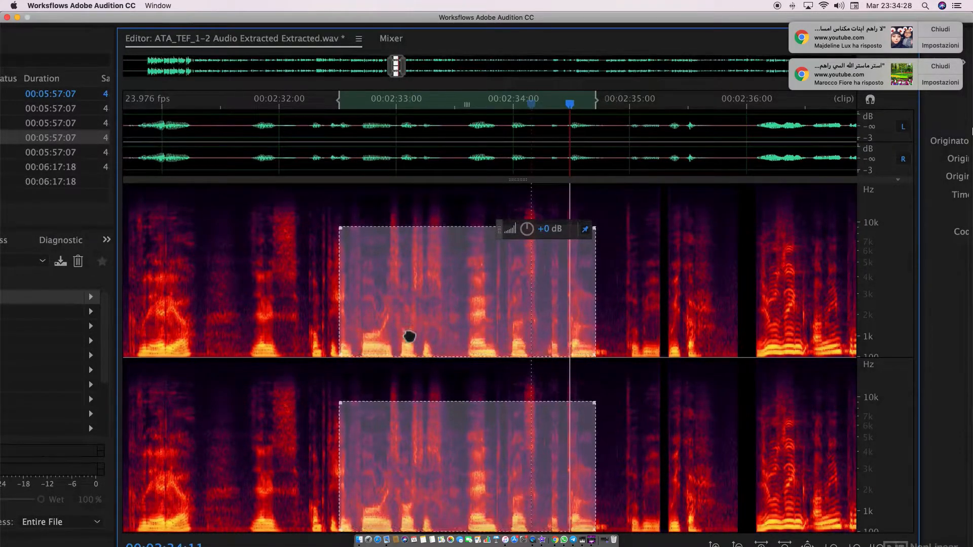
key(space)
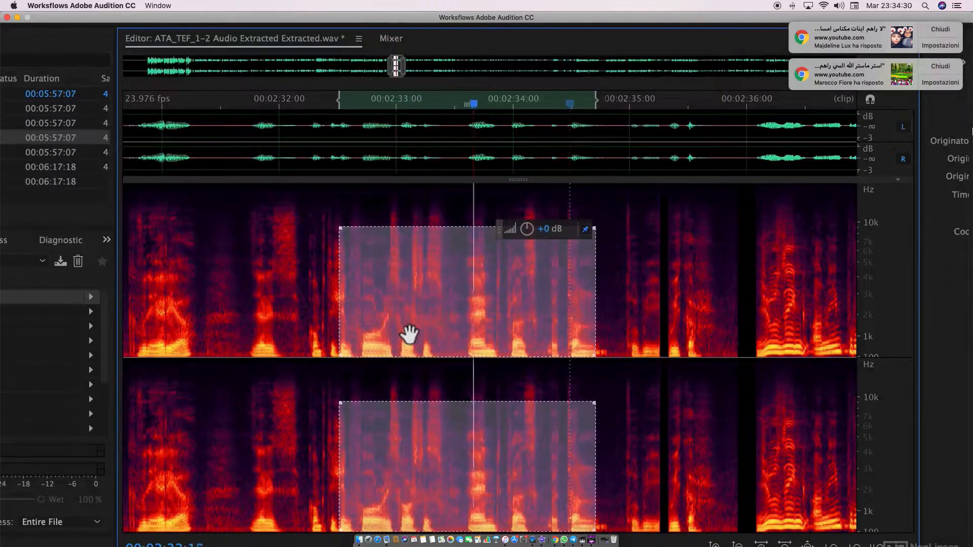
drag(409, 338, 410, 312)
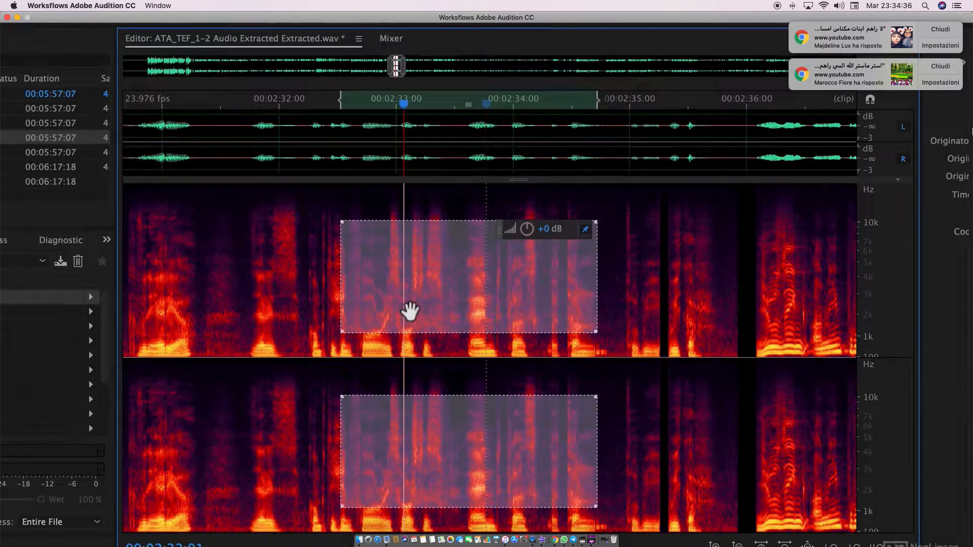
drag(410, 315, 409, 245)
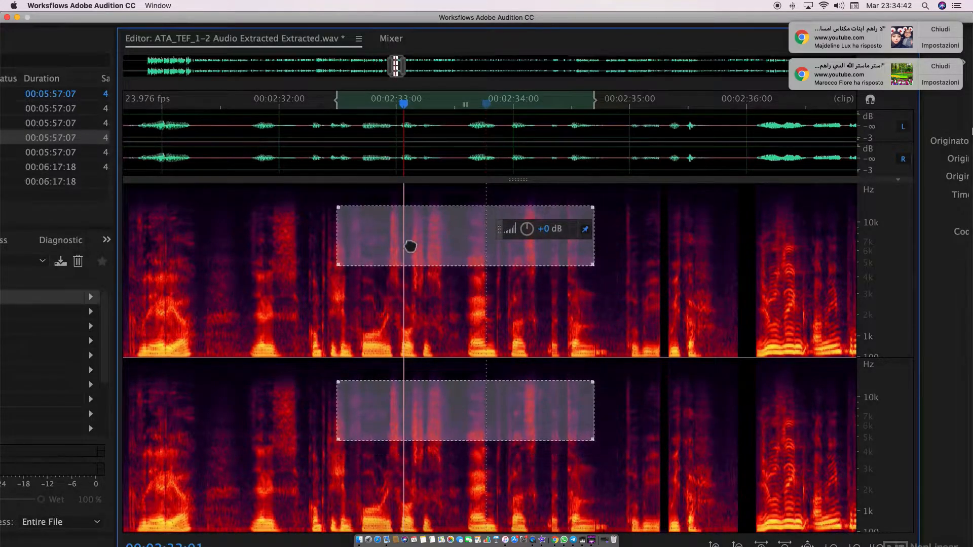
Step: Extend the spectral selection from about 5 kHz up to nearly the highest frequencies and lower its level in two passes
drag(414, 207, 413, 191)
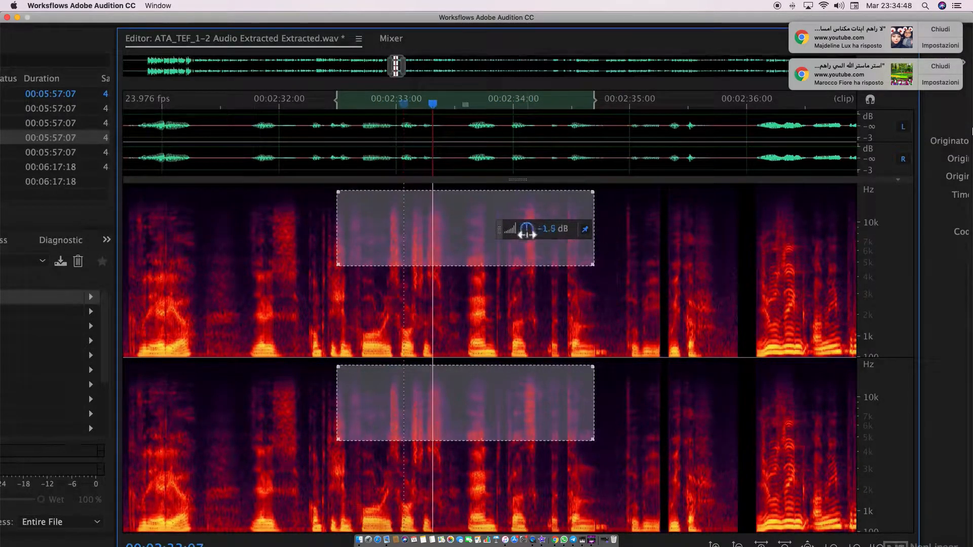
drag(522, 243, 519, 245)
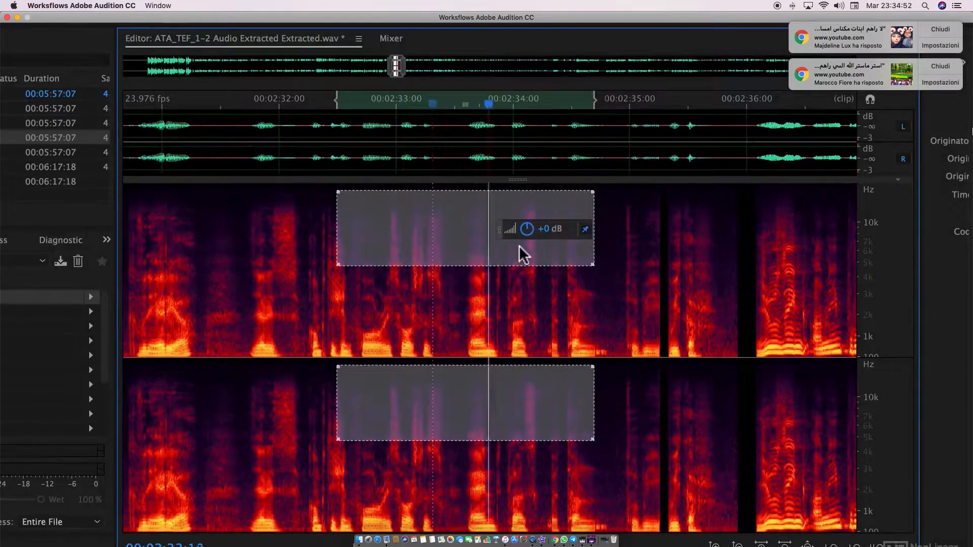
drag(526, 233, 516, 243)
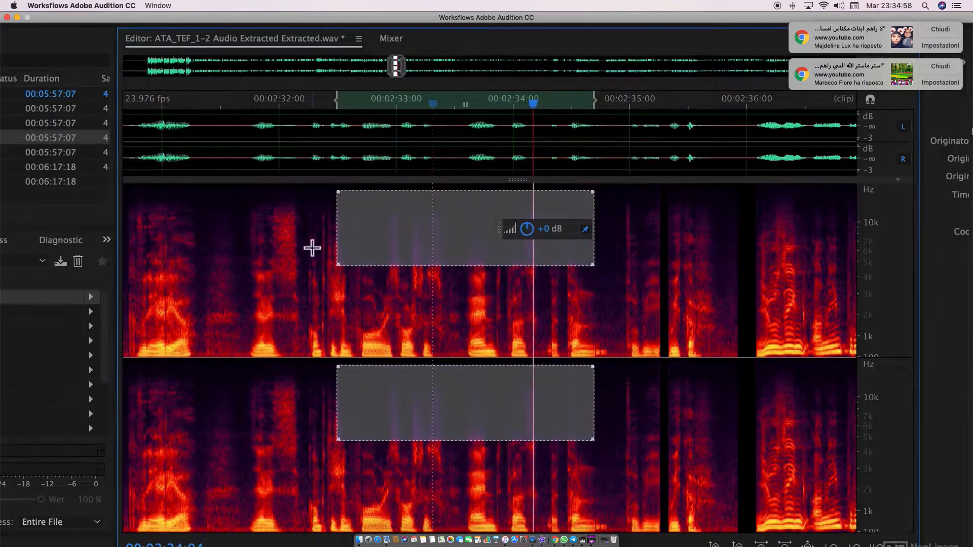
Step: Clear the selection and play back the attenuated passage from just before 00:02:32:00
click(312, 248)
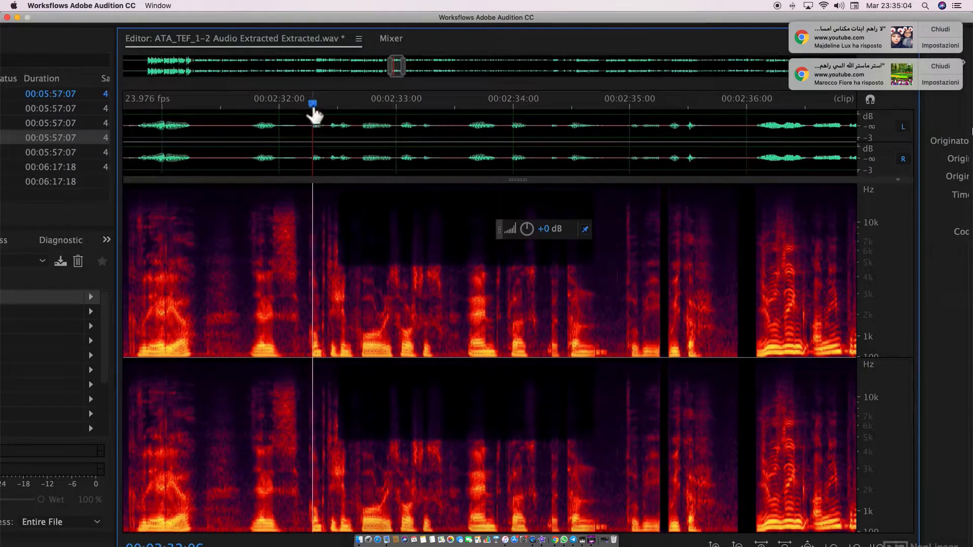
drag(312, 105, 264, 105)
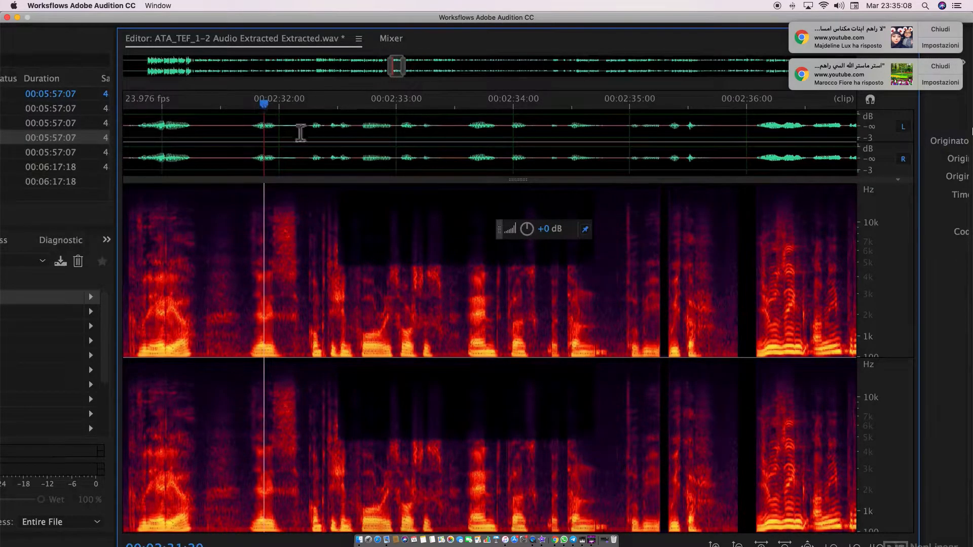
key(space)
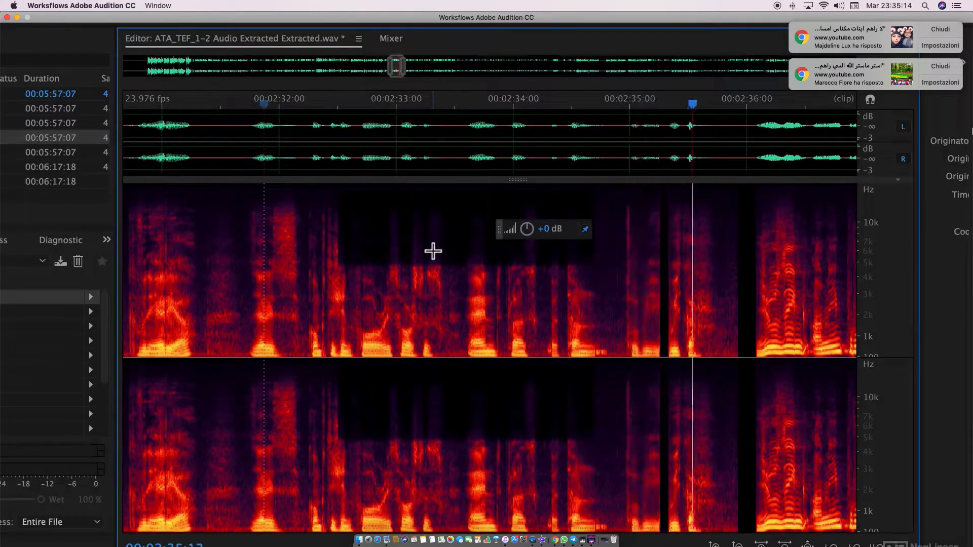
Step: Undo the last two Amplify changes, going back to the first Amplify state in the history
key(super+z)
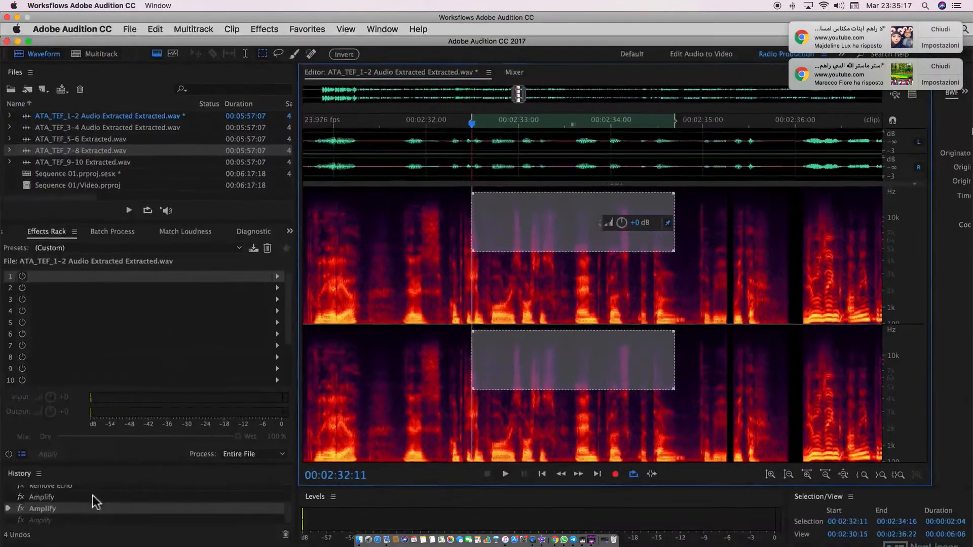
scroll(92, 496, up, 2)
scroll(93, 494, down, 1)
click(67, 513)
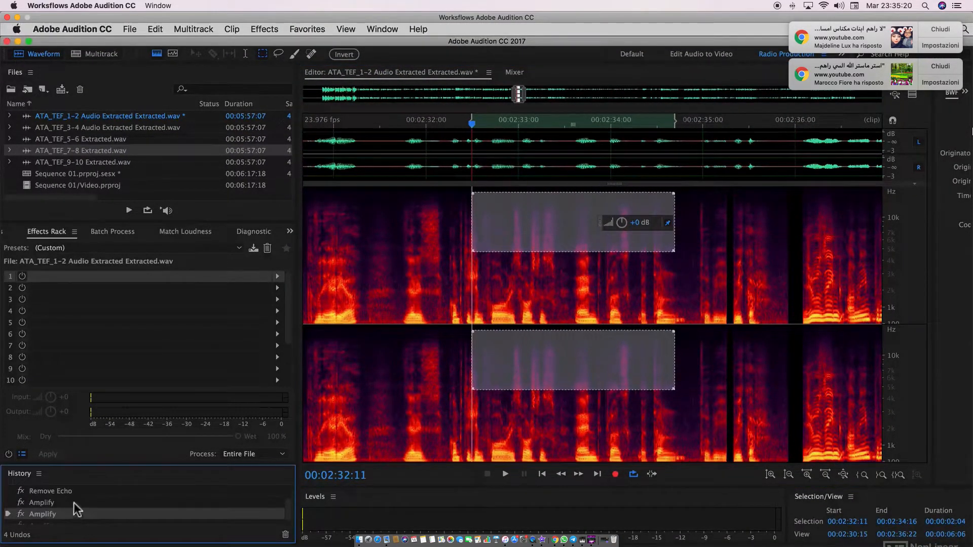
click(74, 502)
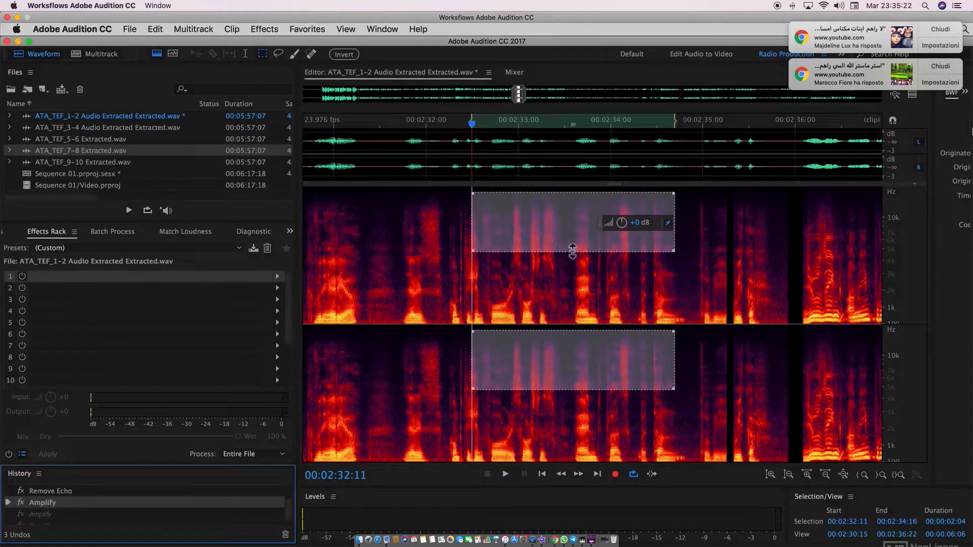
Step: Narrow the spectral selection to the frequencies above about 8 kHz and lower the level of that band
drag(572, 251, 601, 229)
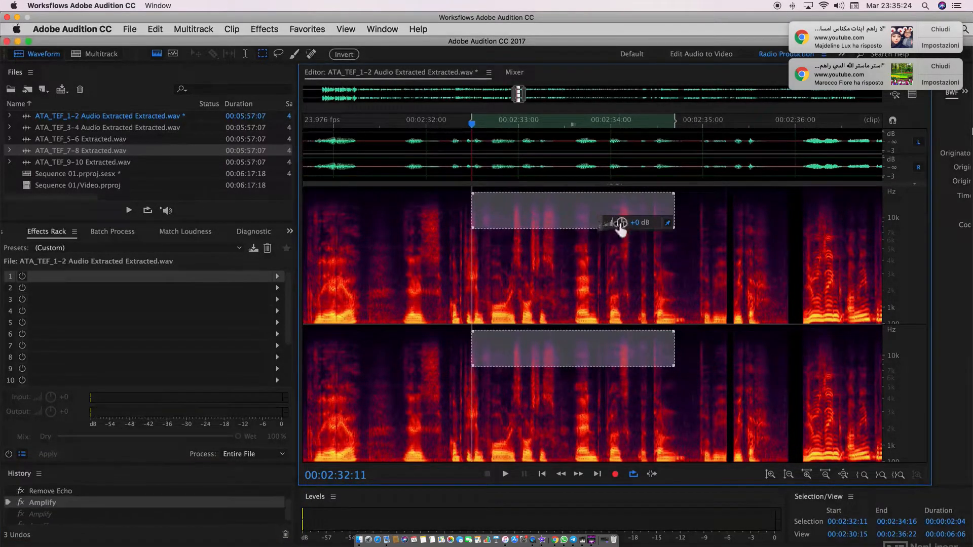
drag(616, 230, 618, 231)
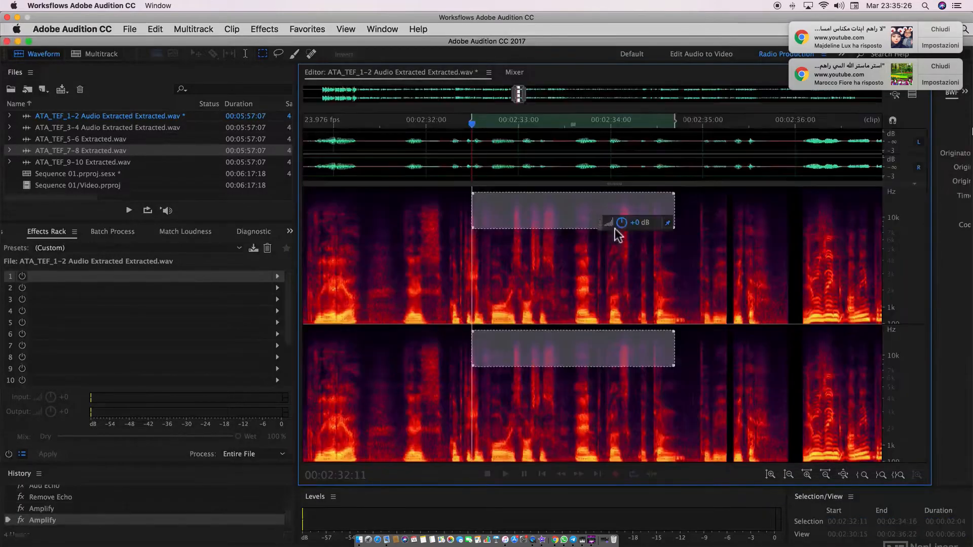
Step: Play back the adjusted passage, clear the selection and audition it again from 00:02:32:04
key(space)
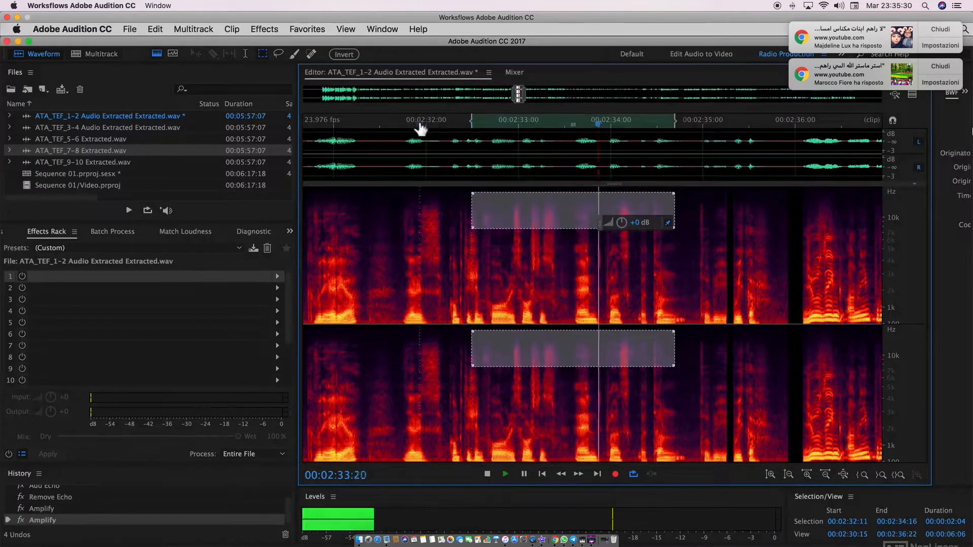
key(space)
key(space)
click(445, 216)
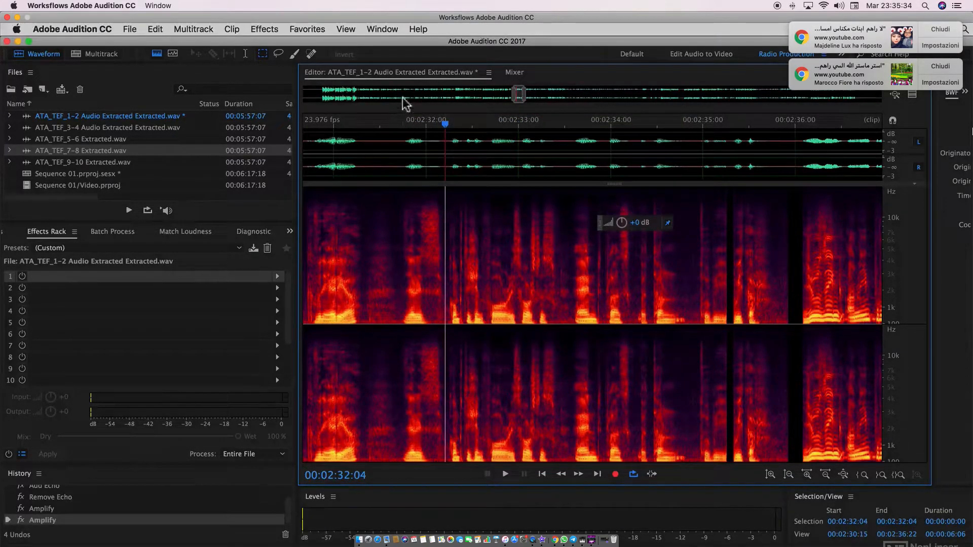
key(space)
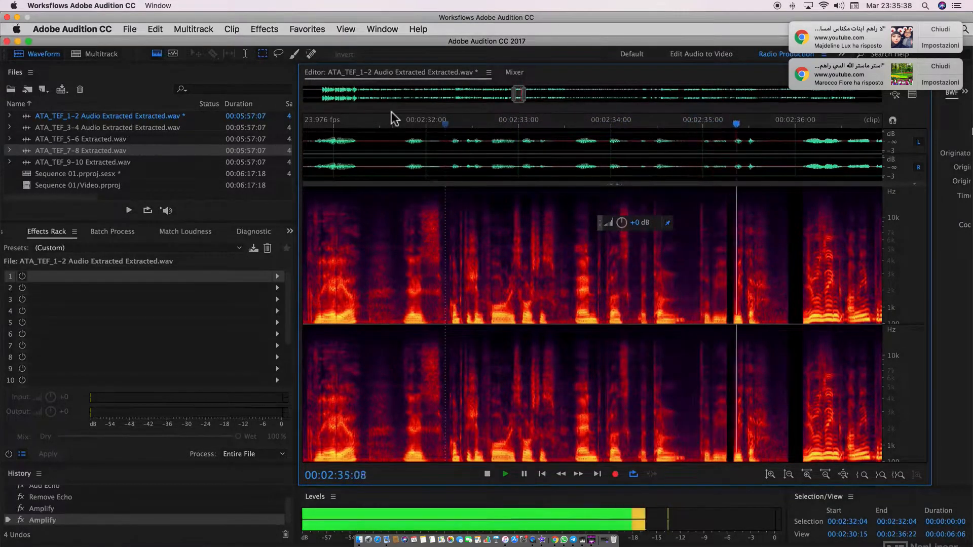
key(space)
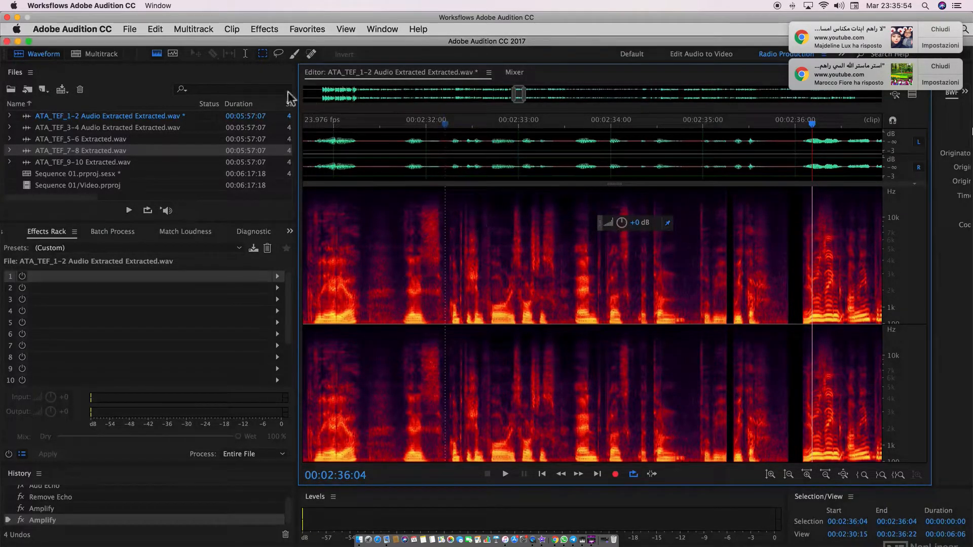
Step: Lasso-select a small spectral area of about 3 to 5 kHz from 00:02:30:01 to 00:02:30:05 and audition it
click(278, 54)
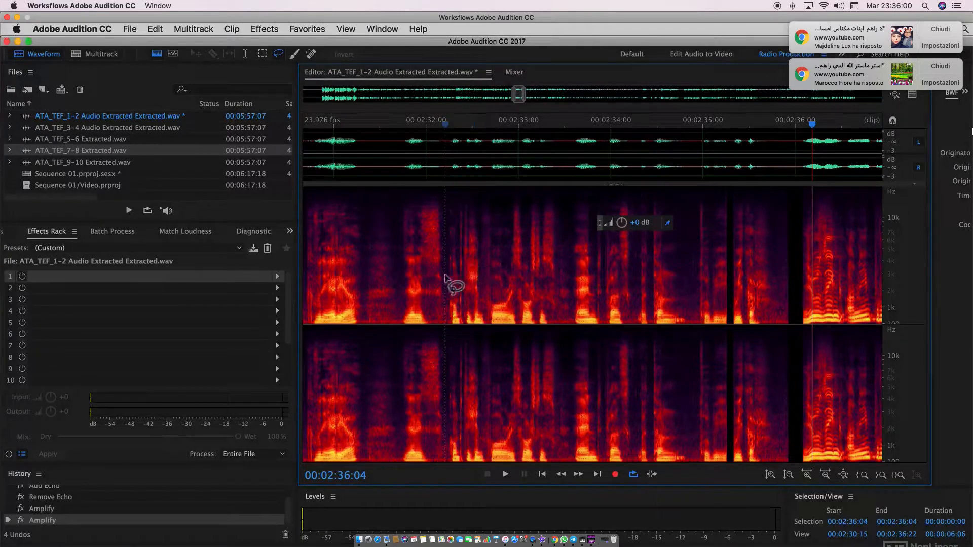
scroll(338, 284, left, 10)
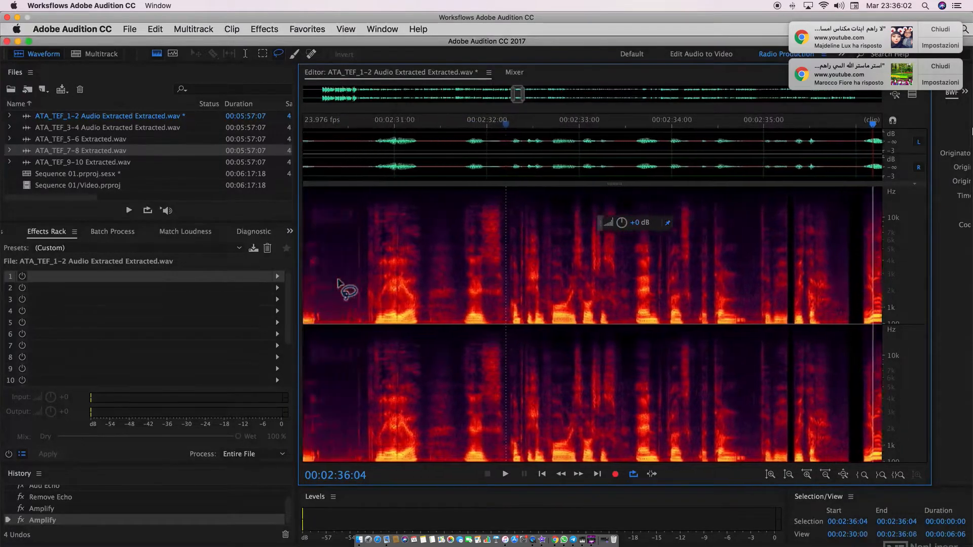
scroll(339, 282, left, 7)
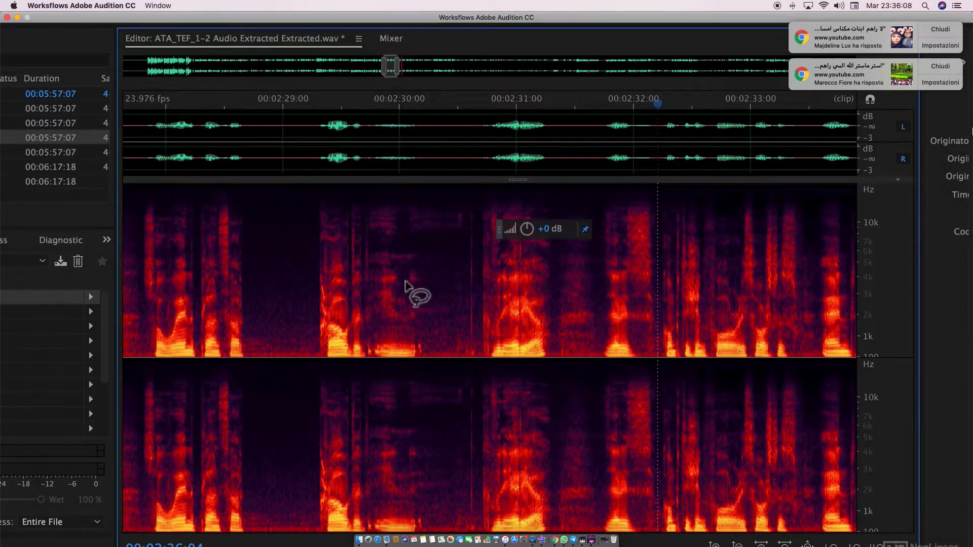
mouse_move(412, 268)
mouse_down()
mouse_move(419, 293)
mouse_move(426, 282)
mouse_move(411, 268)
mouse_up()
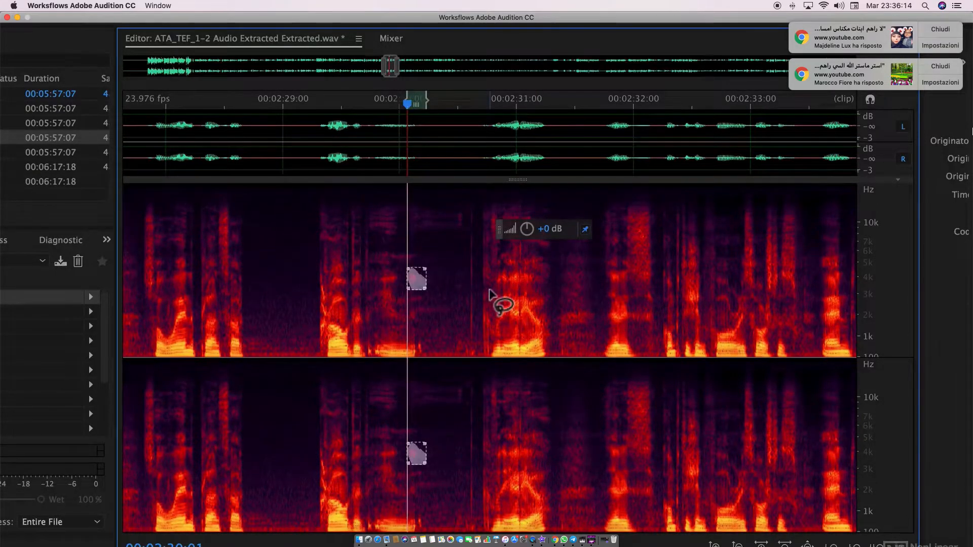
key(space)
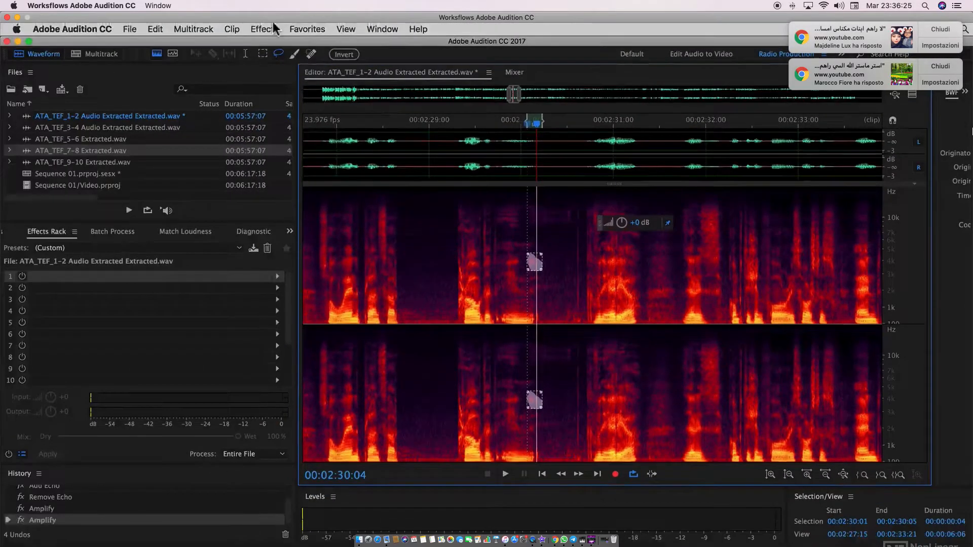
Step: Apply Auto Heal Selection to the small lassoed area and play it back
click(273, 28)
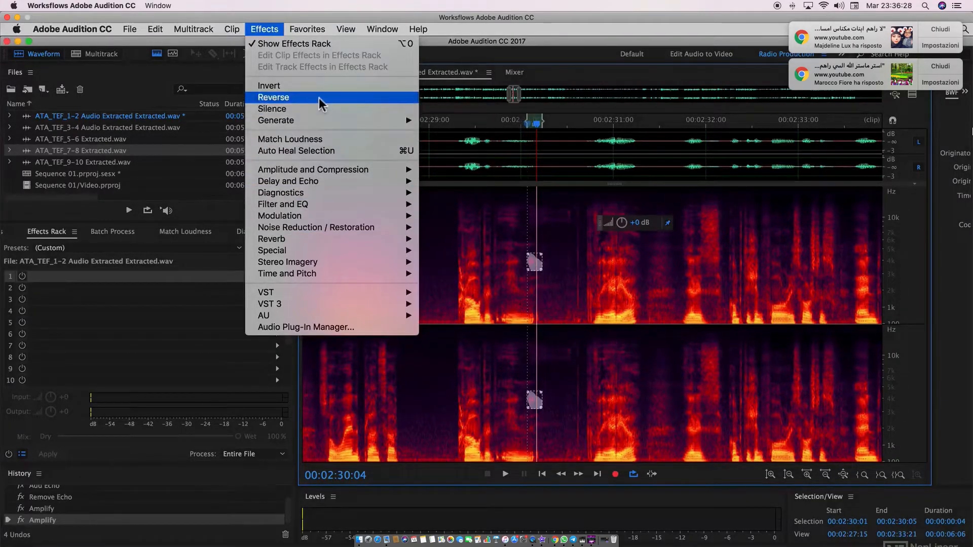
click(325, 151)
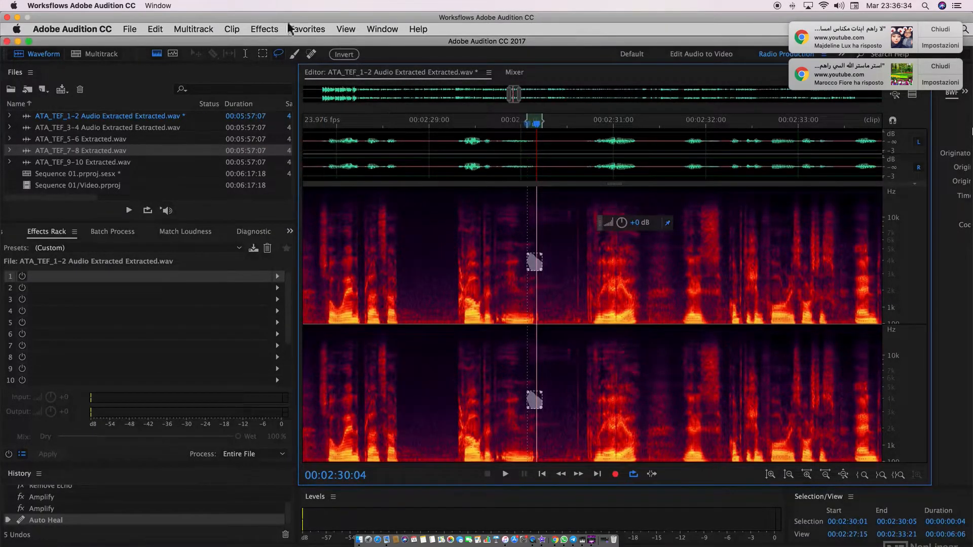
click(266, 29)
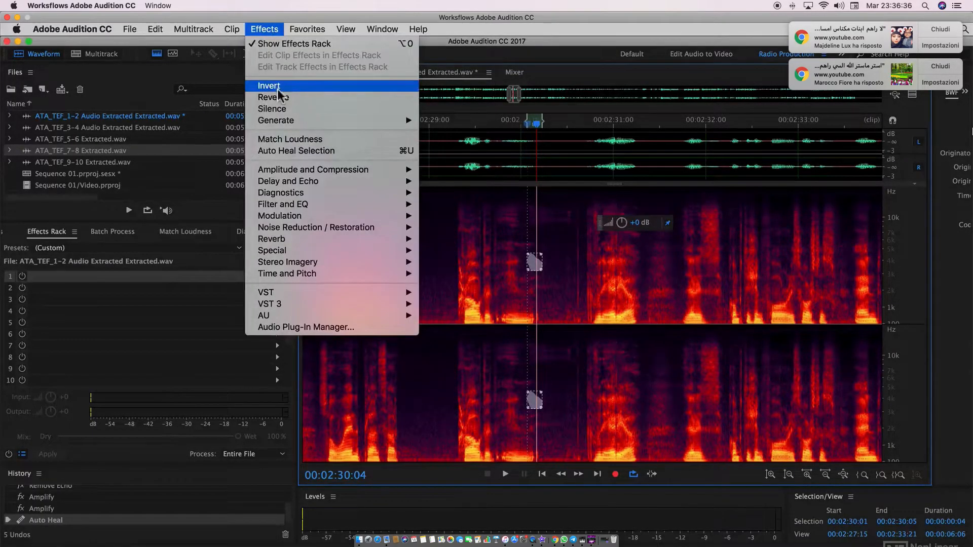
click(236, 27)
click(236, 28)
click(236, 28)
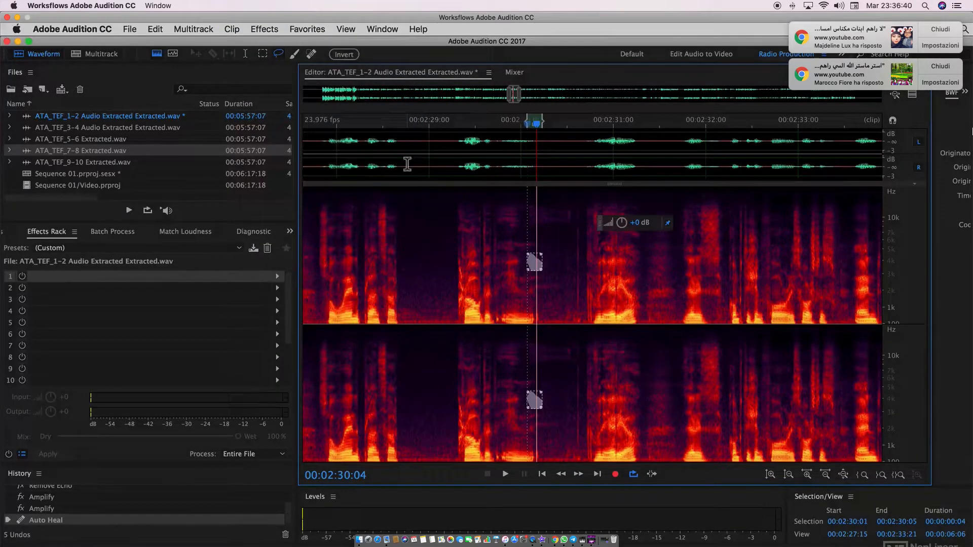
key(space)
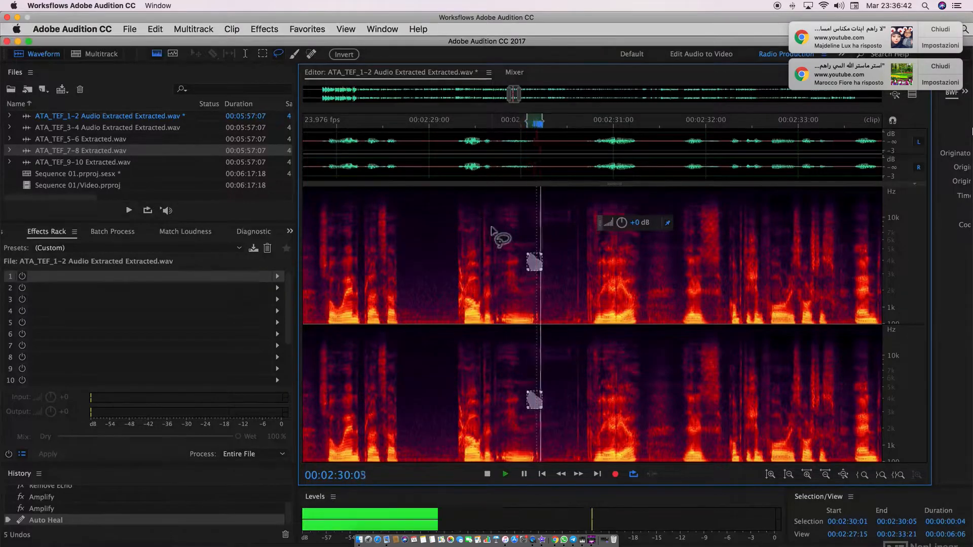
key(space)
Step: Lasso a larger area of about 1.5 to 5 kHz from 00:02:29:19 to 00:02:30:00 and apply Auto Heal Selection to it
click(521, 126)
drag(521, 129, 476, 133)
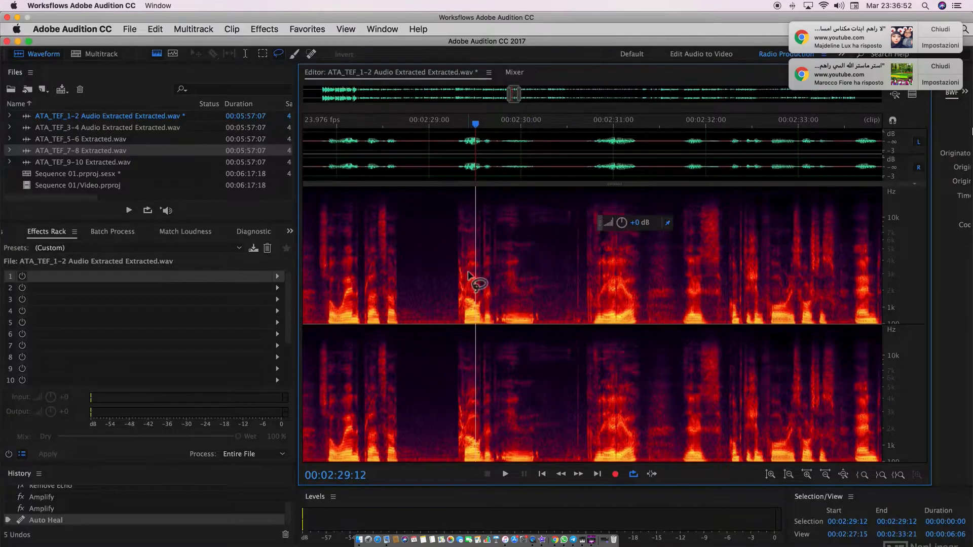
scroll(467, 275, up, 3)
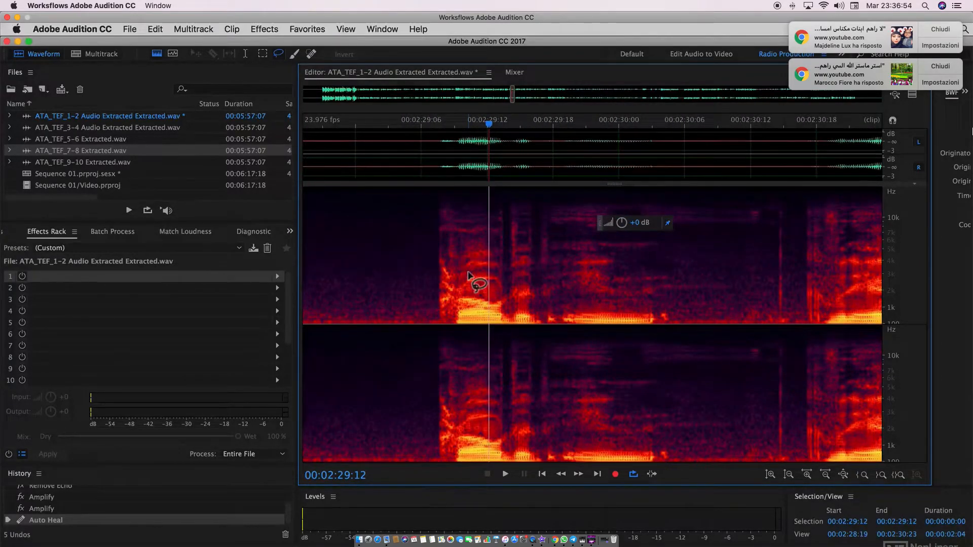
mouse_move(585, 250)
mouse_down()
mouse_move(582, 293)
mouse_move(615, 303)
mouse_move(620, 267)
mouse_move(581, 250)
mouse_up()
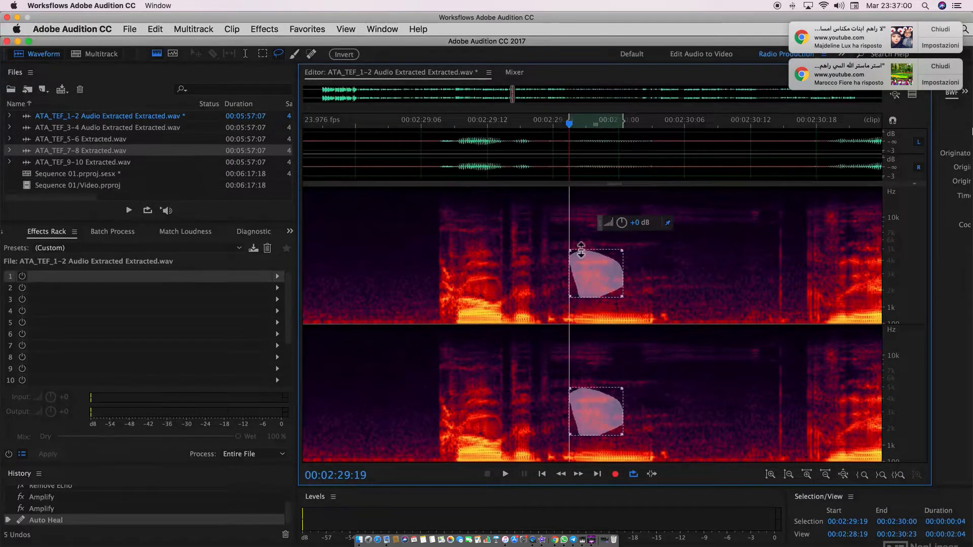
key(space)
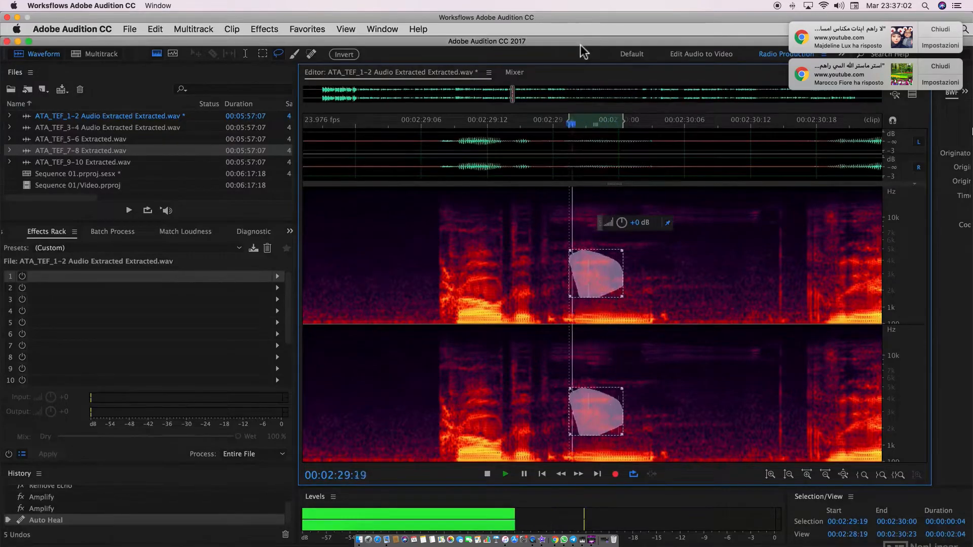
click(263, 29)
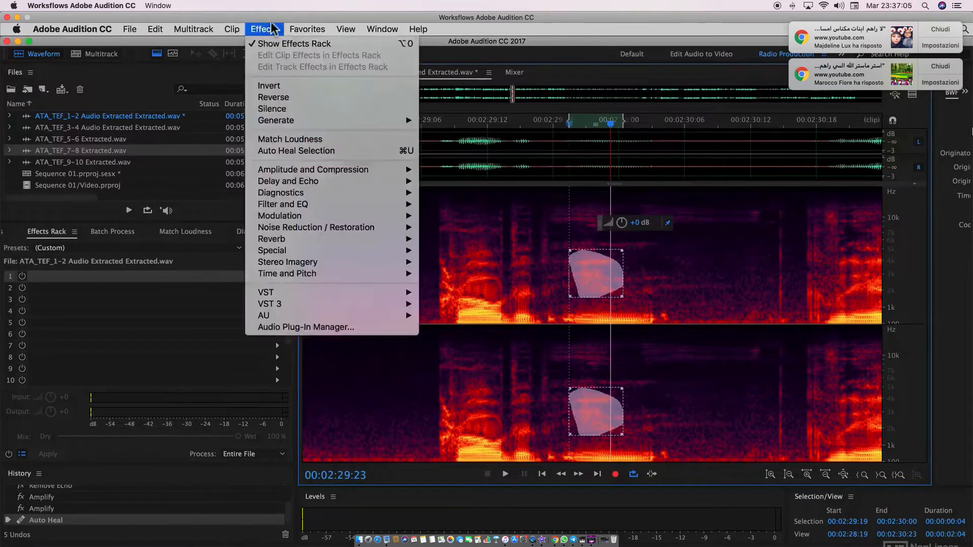
click(277, 154)
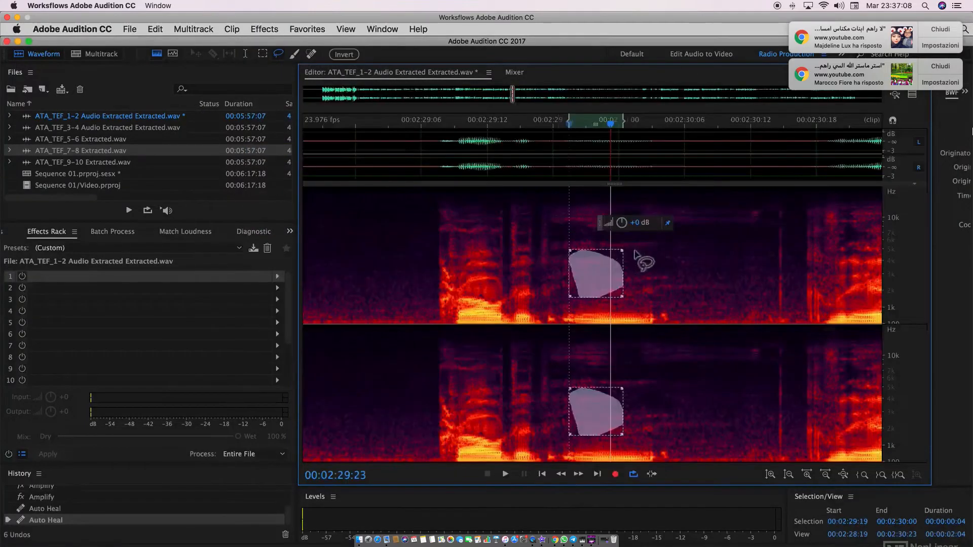
Step: Switch to the Time Selection tool, clear the selection and play back the healed passage from 00:02:29:14
double_click(498, 224)
triple_click(498, 223)
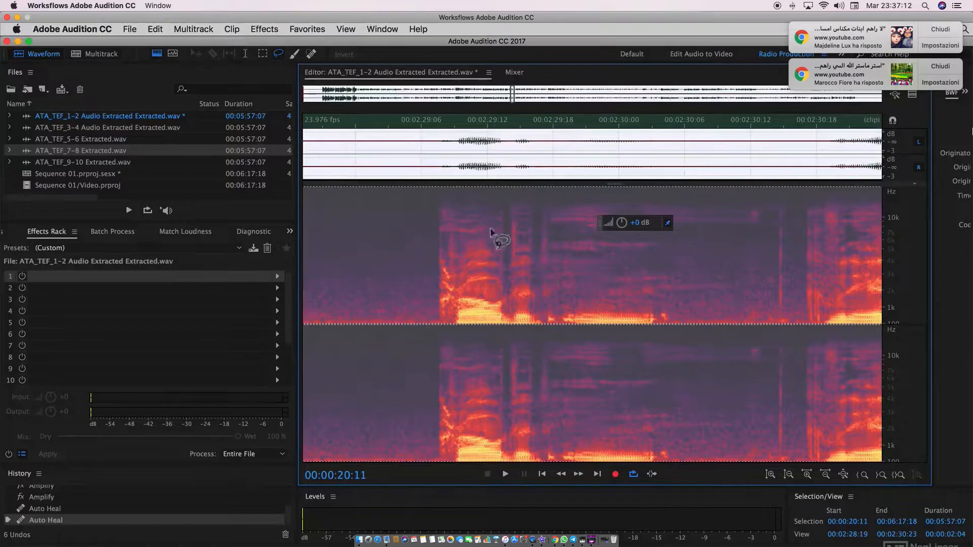
click(246, 54)
click(519, 193)
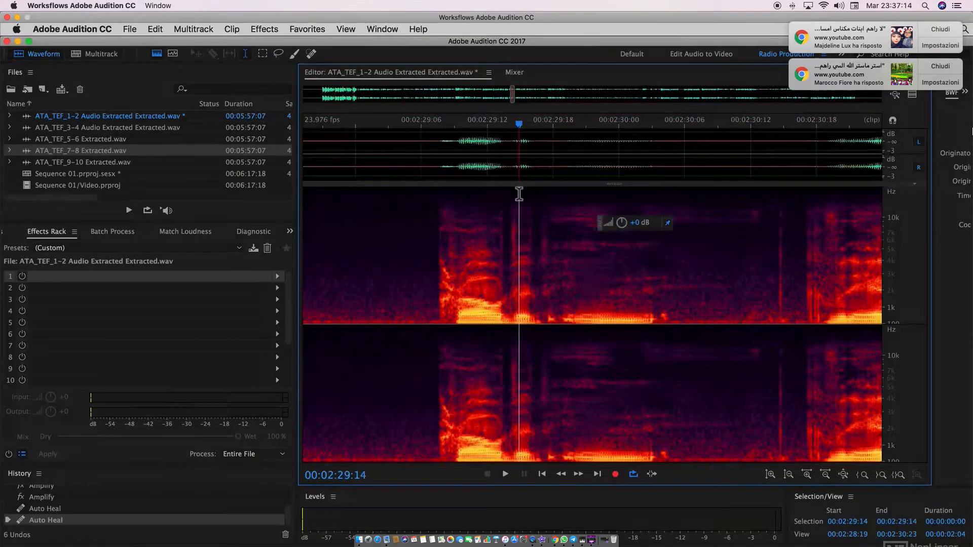
key(space)
key(space)
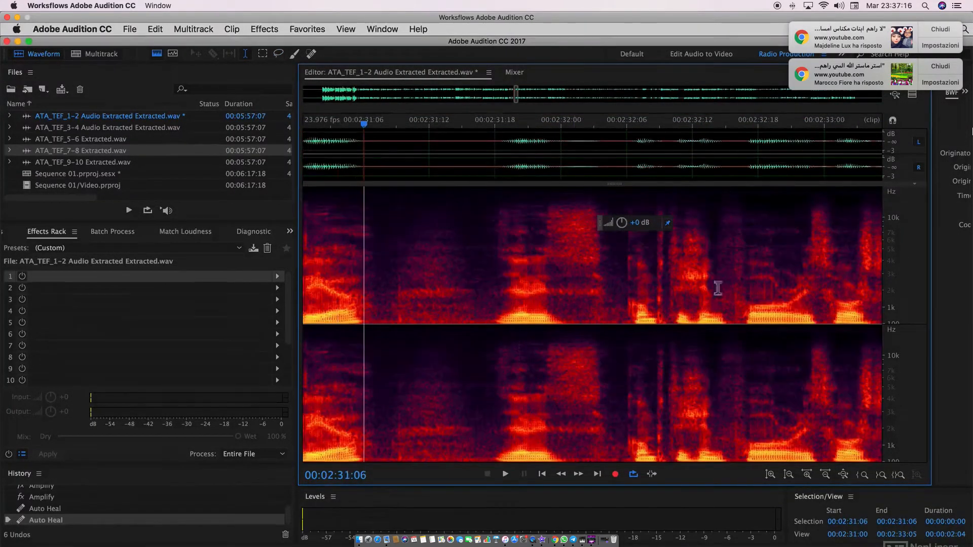
scroll(712, 317, left, 5)
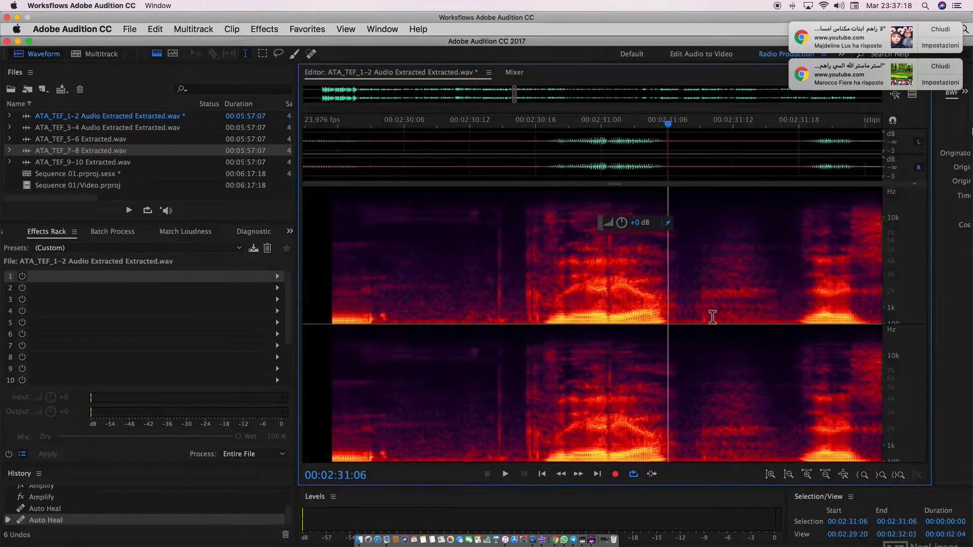
Step: Return to the multitrack session and narrow the editor to give the Metadata area more width
scroll(713, 317, left, 3)
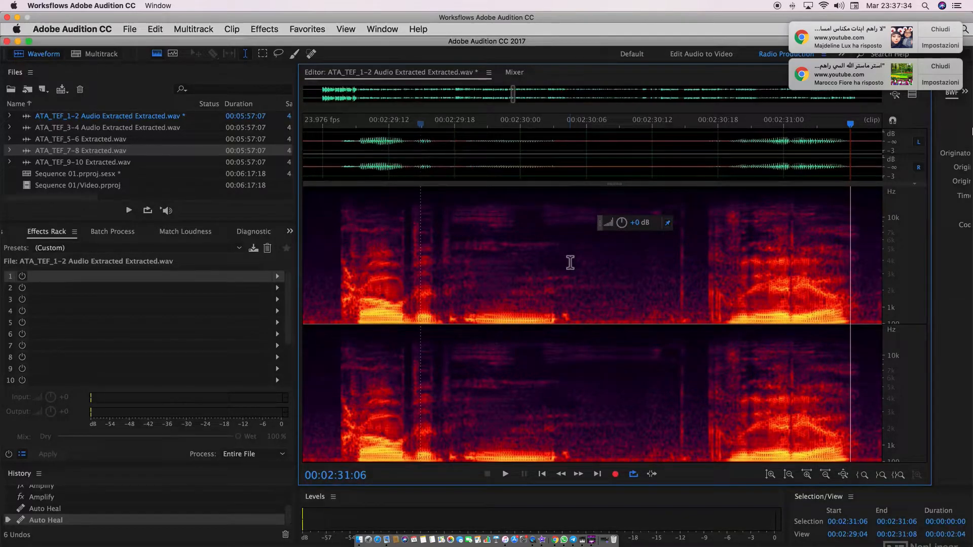
scroll(542, 250, down, 5)
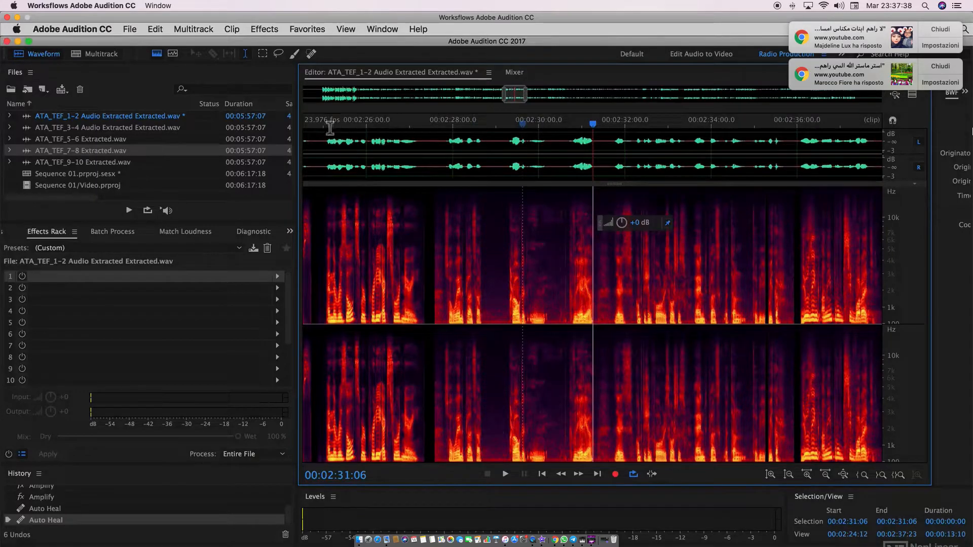
click(99, 54)
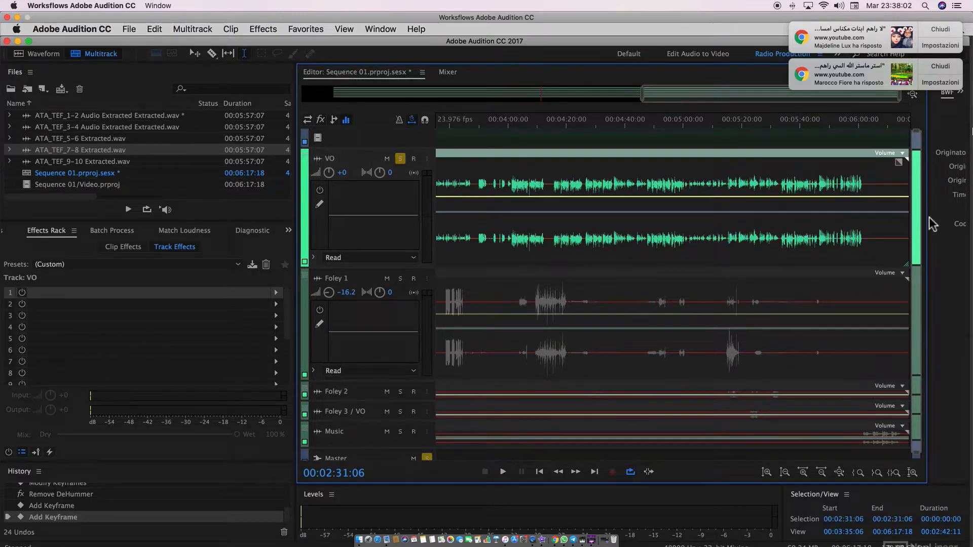
drag(931, 223, 769, 225)
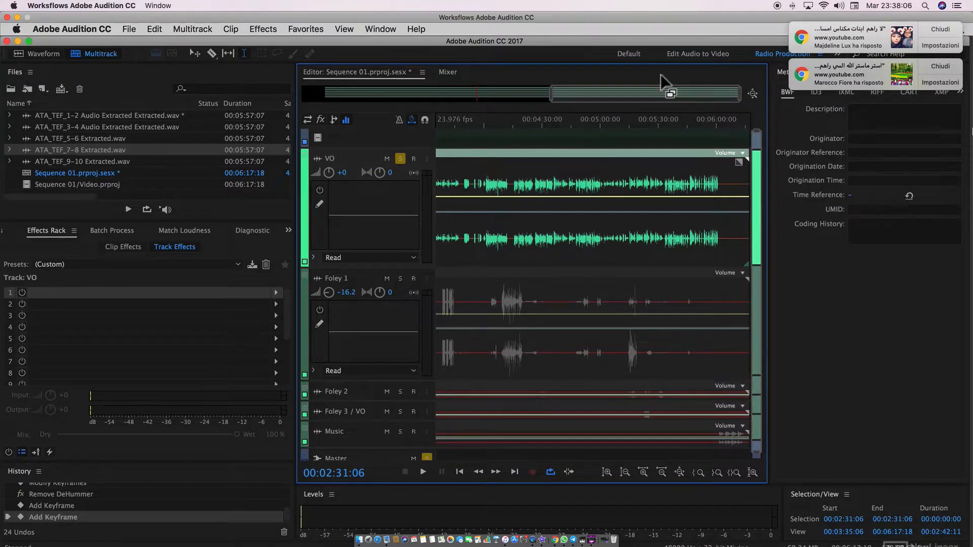
Step: Show the Essential Sound panel and dock it in the same group as Metadata
click(384, 29)
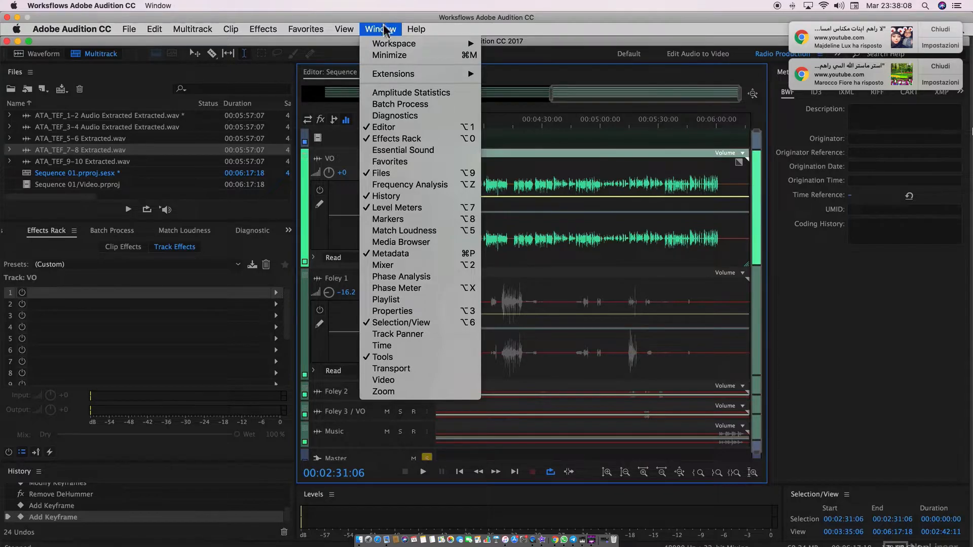
click(406, 150)
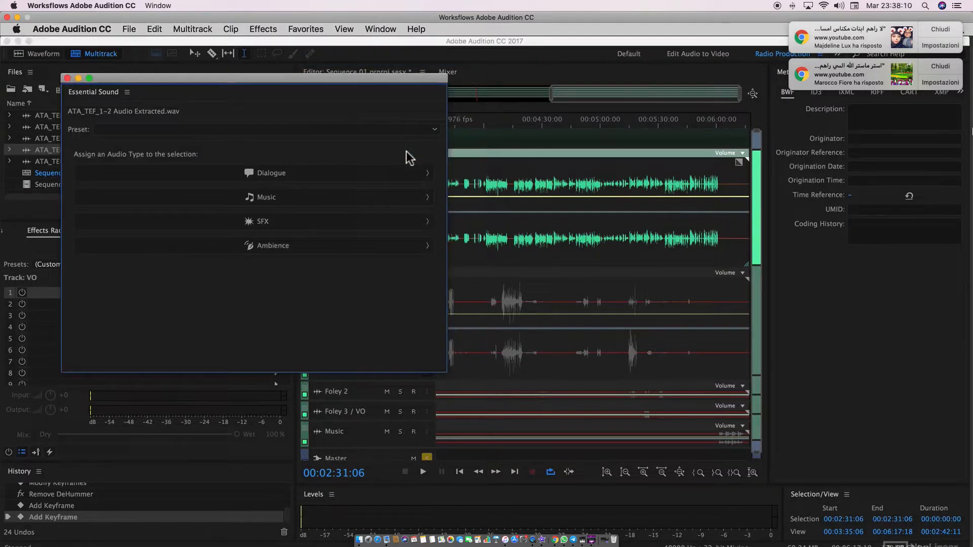
drag(145, 89, 788, 99)
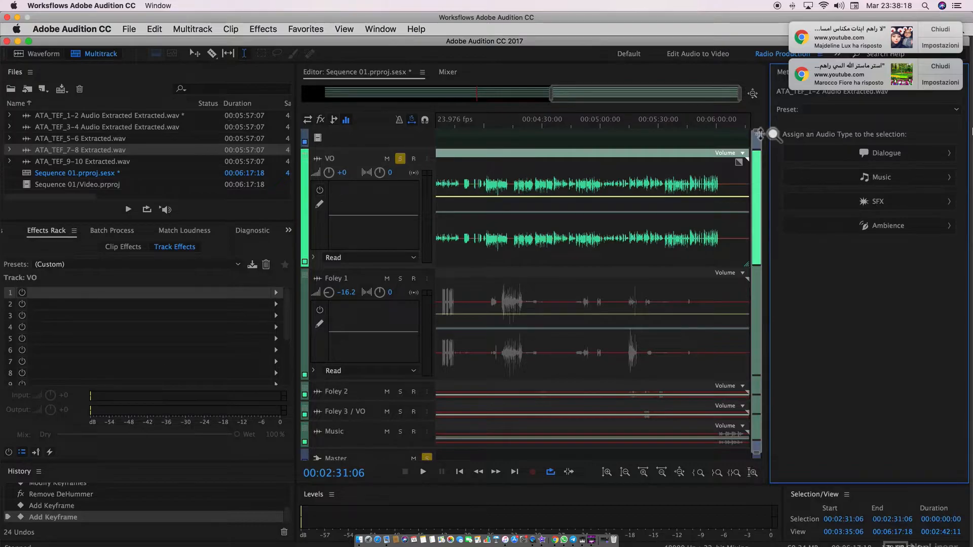
Step: Browse the Essential Sound presets in the Music, SFX and Ambience categories without applying one
click(862, 109)
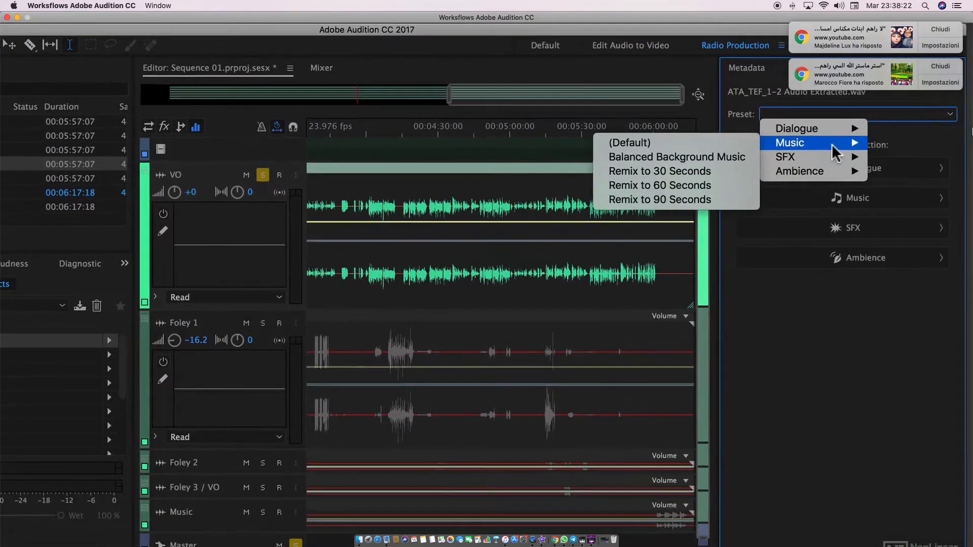
mouse_move(864, 147)
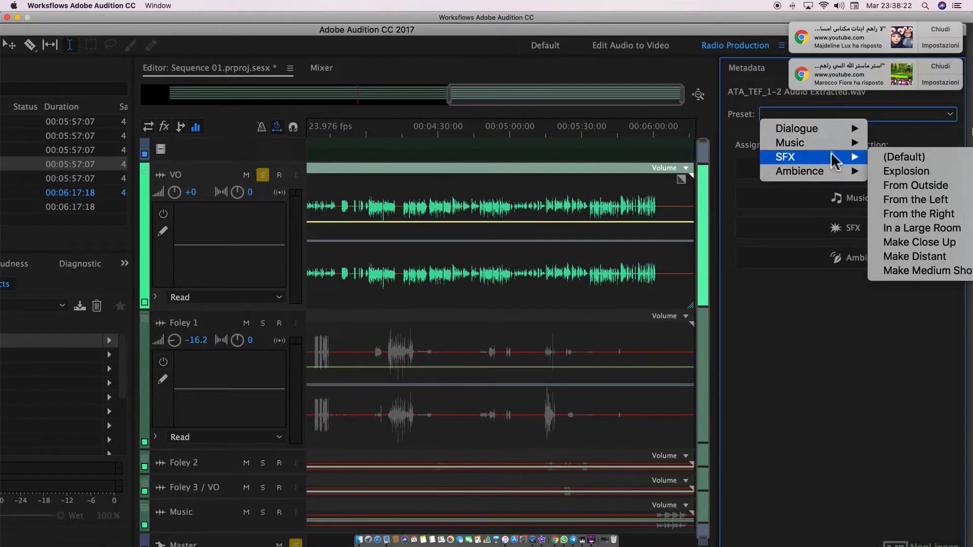
mouse_move(833, 173)
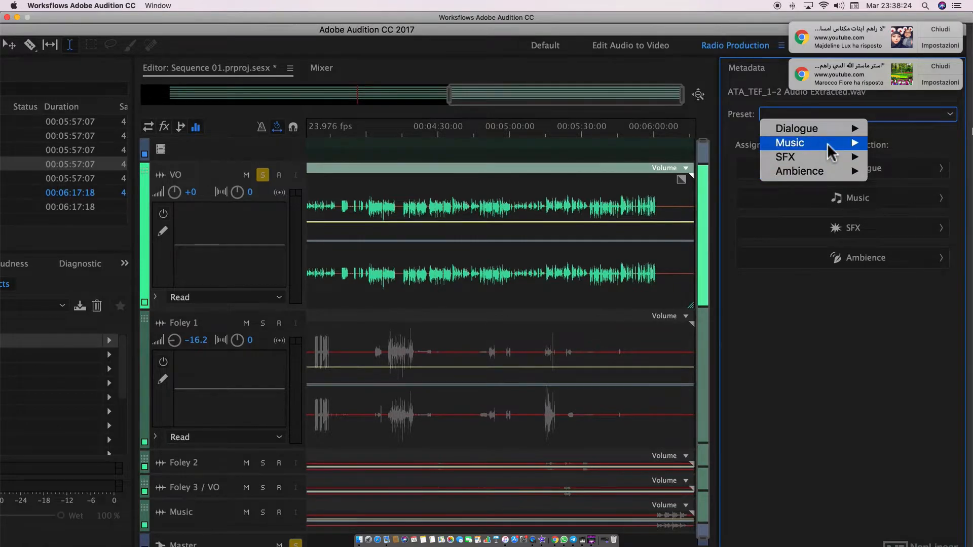
click(803, 293)
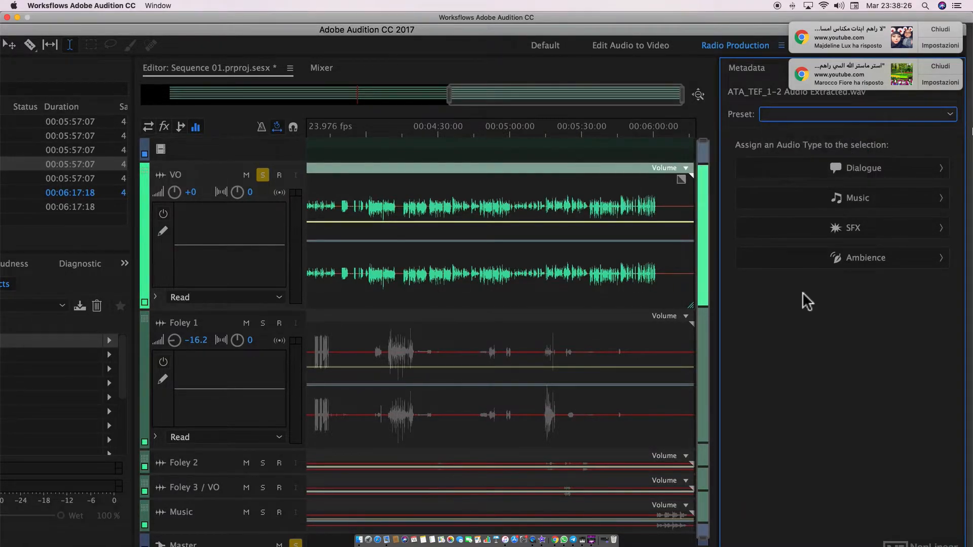
Step: Show the full session and select the VO clips and the Foley 1 clip in turn
scroll(434, 240, down, 3)
scroll(435, 241, down, 2)
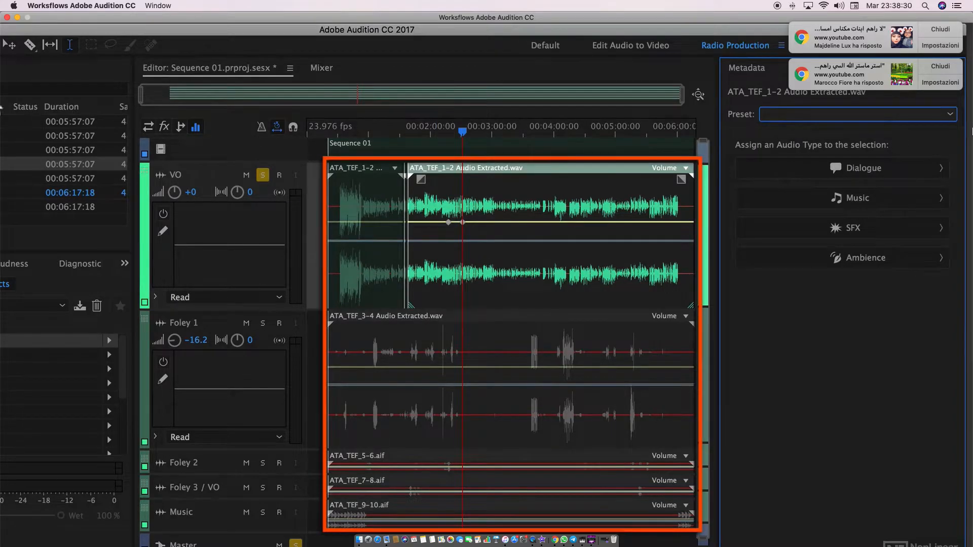
click(444, 169)
click(336, 170)
click(493, 171)
click(387, 187)
click(441, 343)
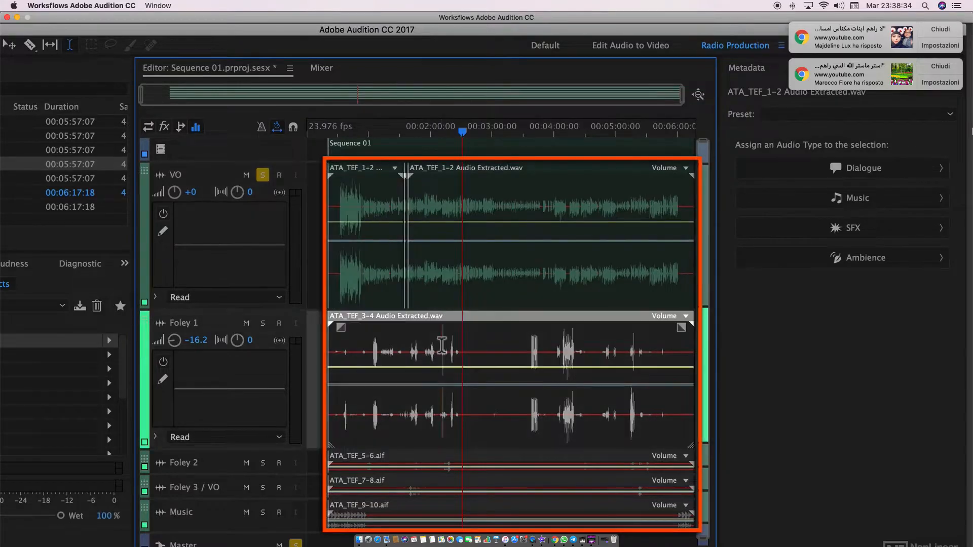
Step: Turn off solo on the VO track and select the second VO clip followed by the Foley 1 clip
click(263, 175)
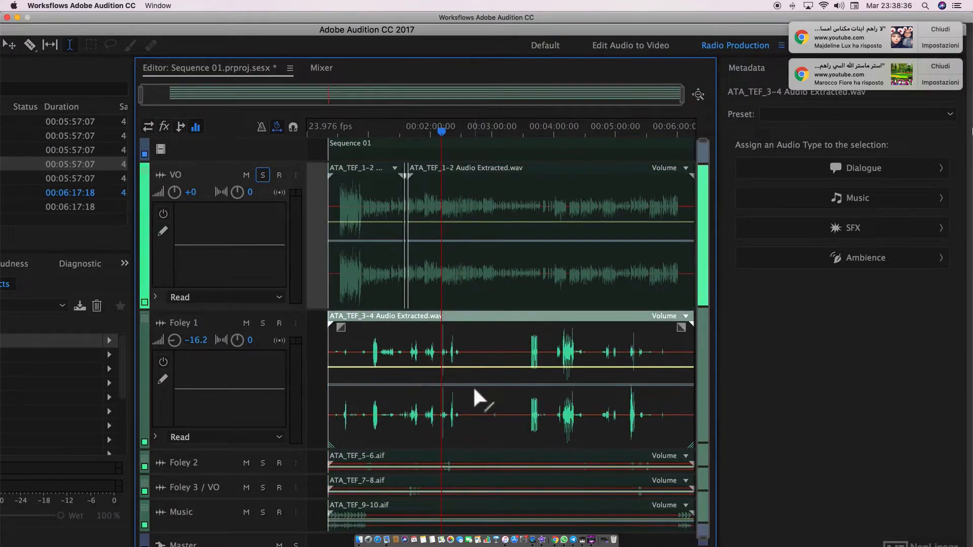
click(479, 247)
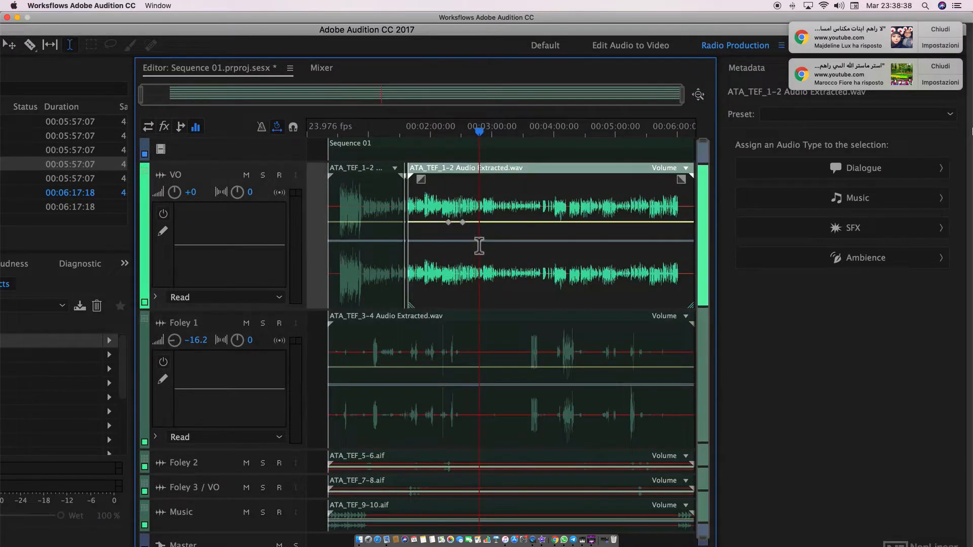
click(501, 354)
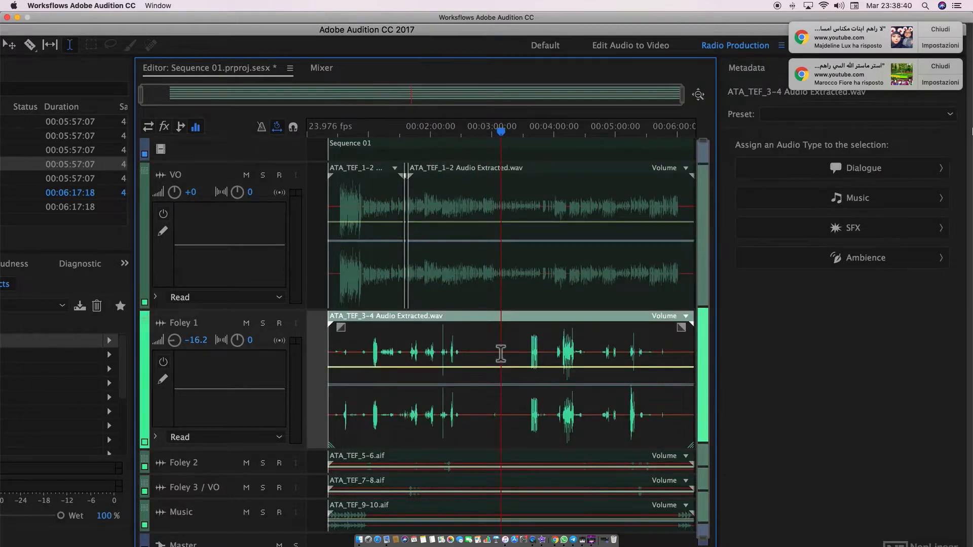
Step: Switch to Premiere Pro, view its Essential Sound preset categories for comparison, and return to Audition
key(super+Tab)
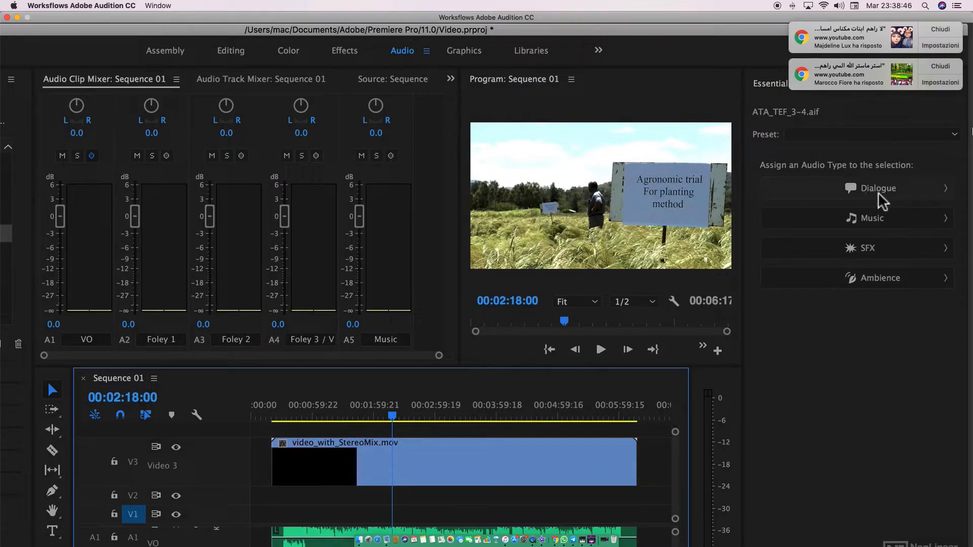
click(823, 137)
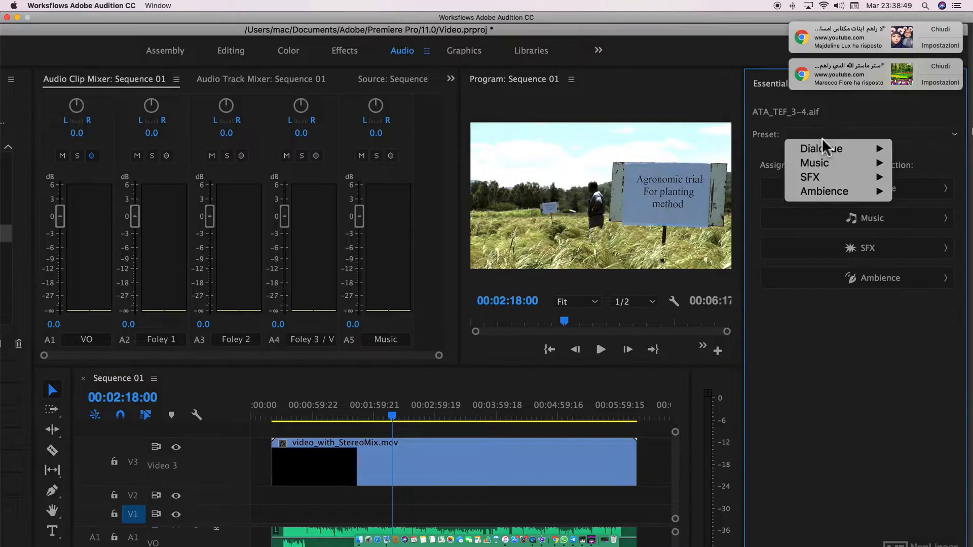
click(876, 95)
key(super+Tab)
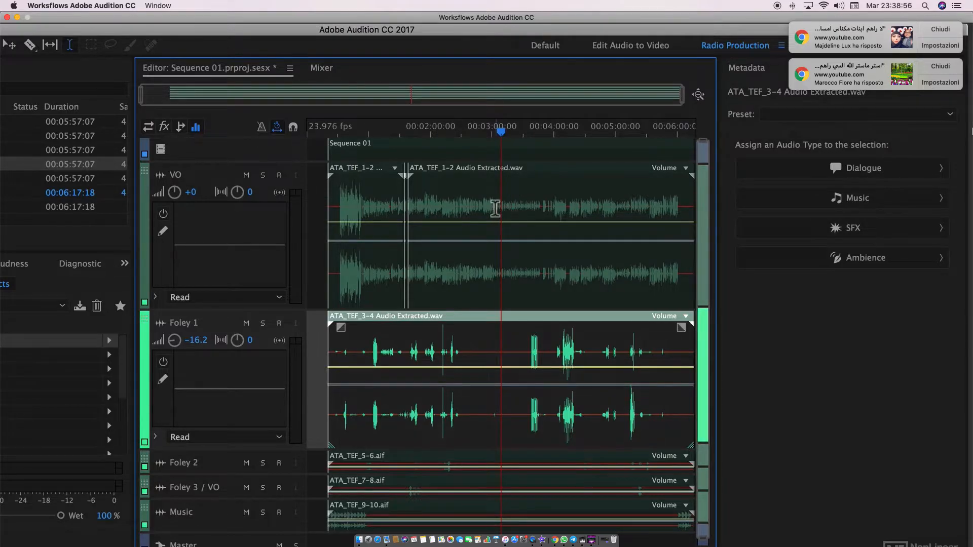
Step: Assign the Dialogue audio type to the second VO clip, ATA_TEF_1-2 Audio Extracted.wav
click(495, 176)
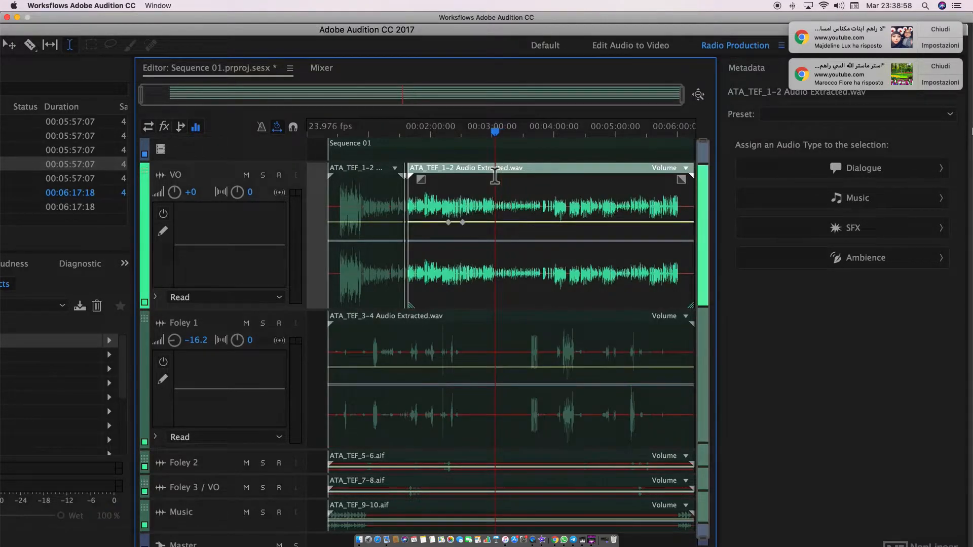
click(862, 167)
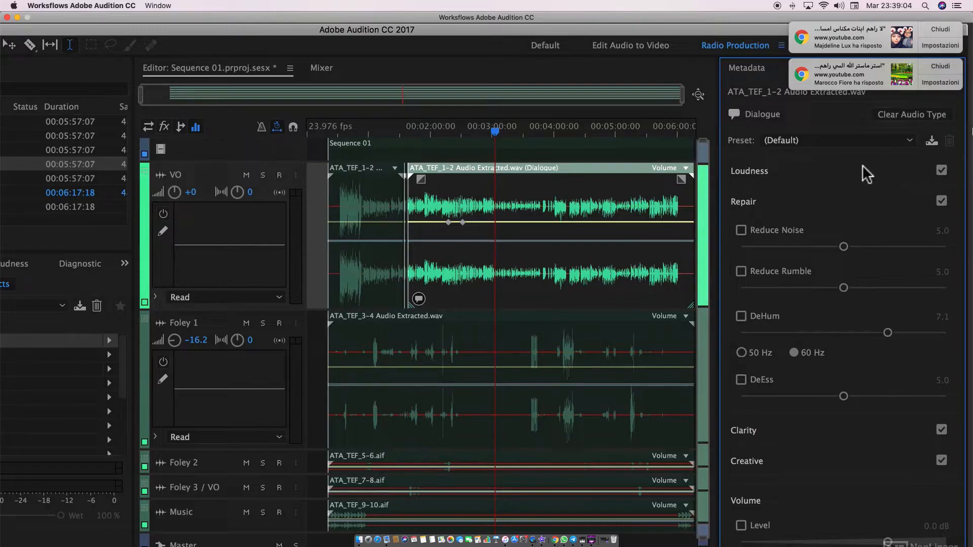
click(419, 299)
Step: Assign the Music audio type to ATA_TEF_9-10.aif on the Music track and Ambience to ATA_TEF_7-8.aif on Foley 3 / VO
scroll(597, 286, down, 1)
click(273, 512)
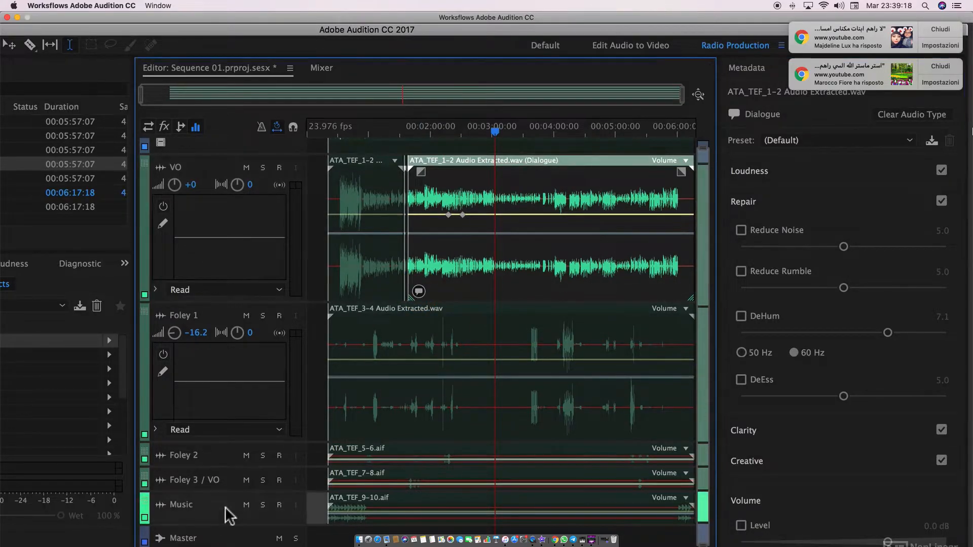
click(380, 502)
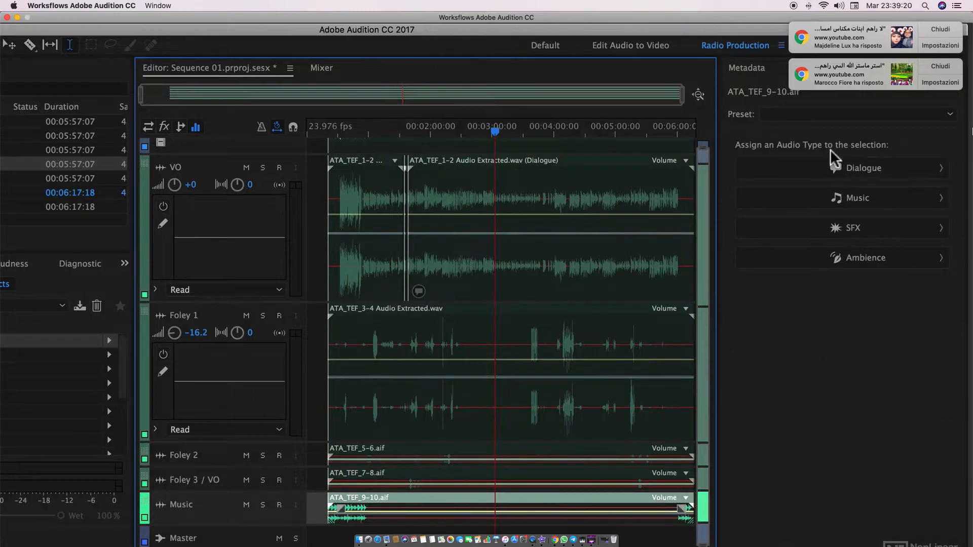
click(847, 199)
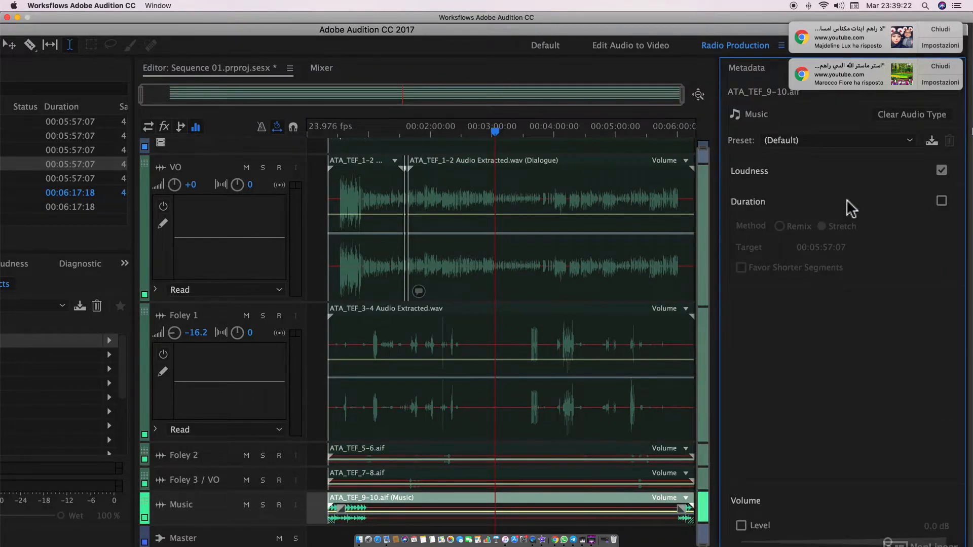
click(432, 471)
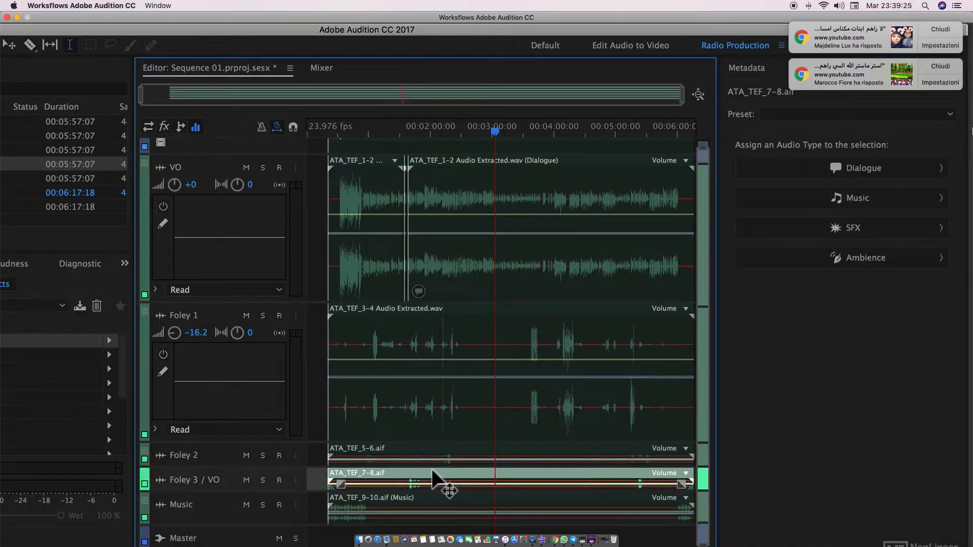
click(860, 259)
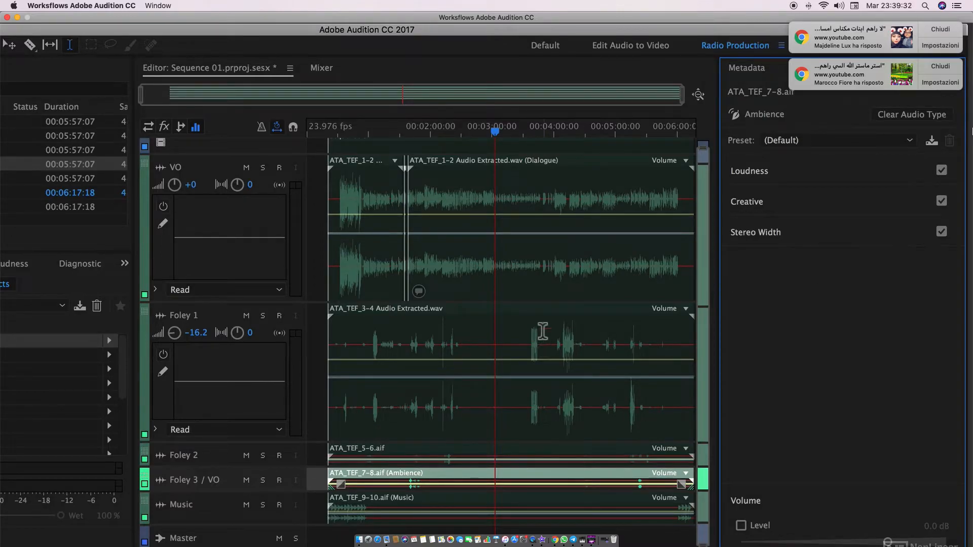
Step: Compare the Essential Sound options of the VO, Music, Foley 2 and Foley 1 clips by selecting each one
click(480, 194)
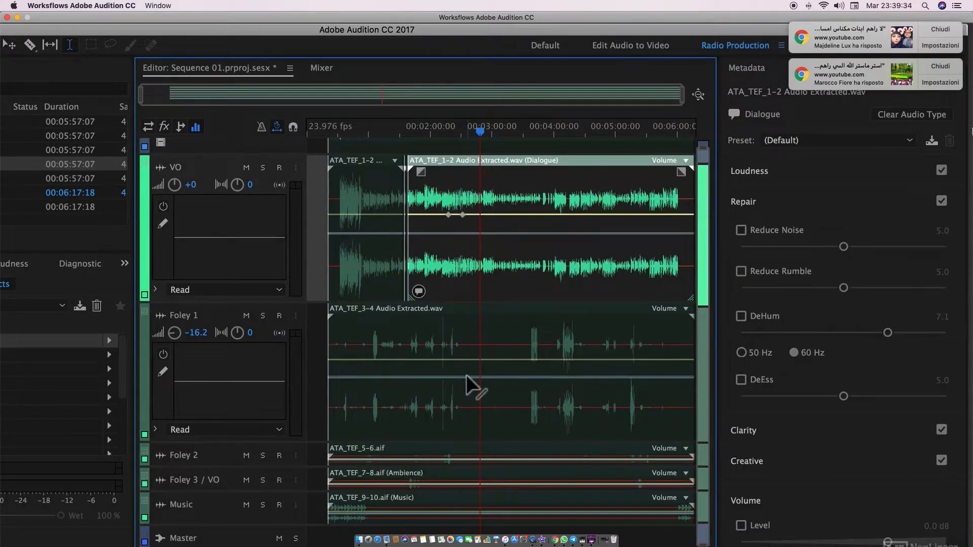
click(432, 502)
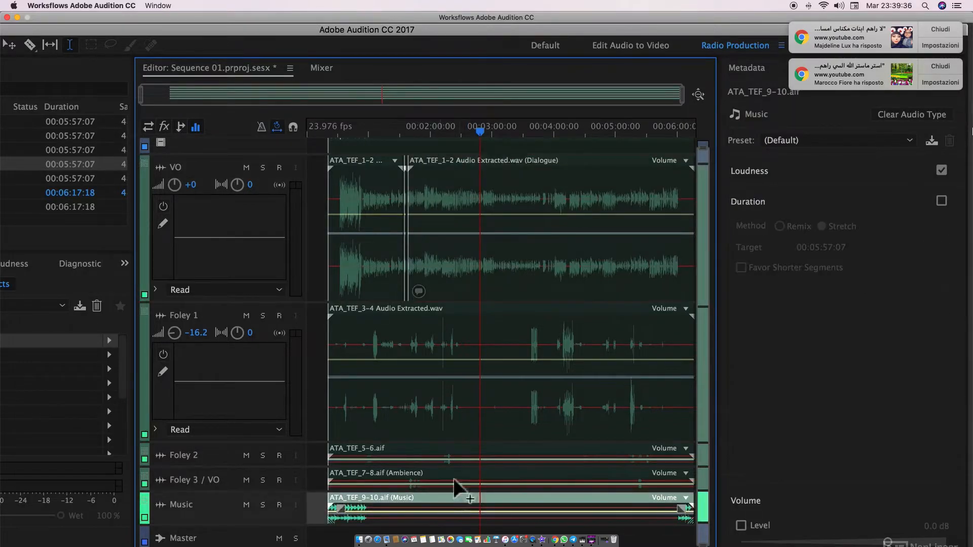
click(485, 462)
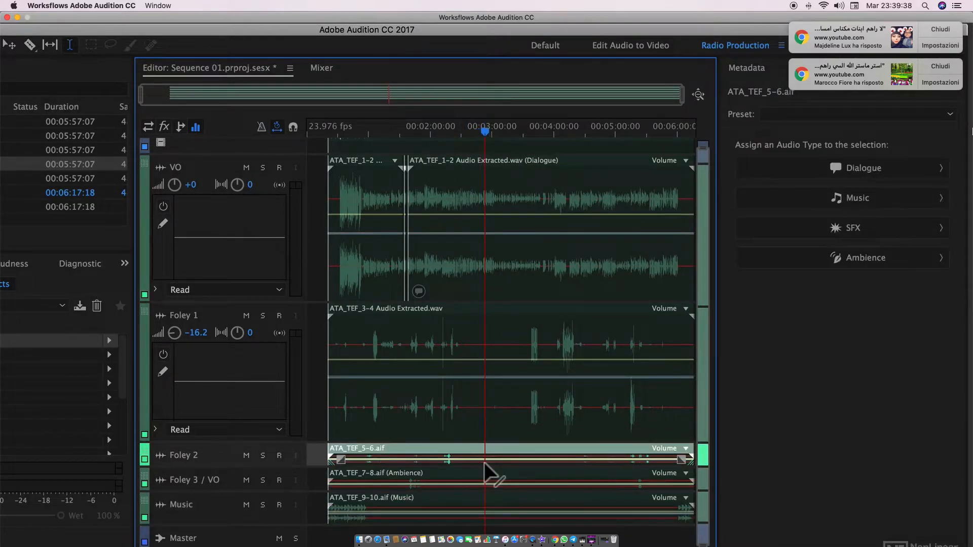
click(527, 418)
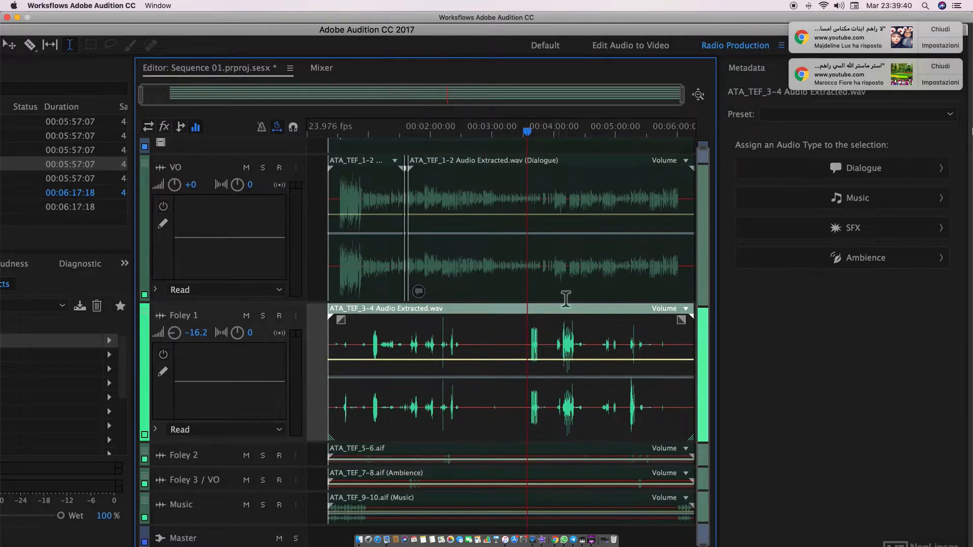
Step: Clear the audio type of the second VO clip and assign Dialogue to it again
click(569, 276)
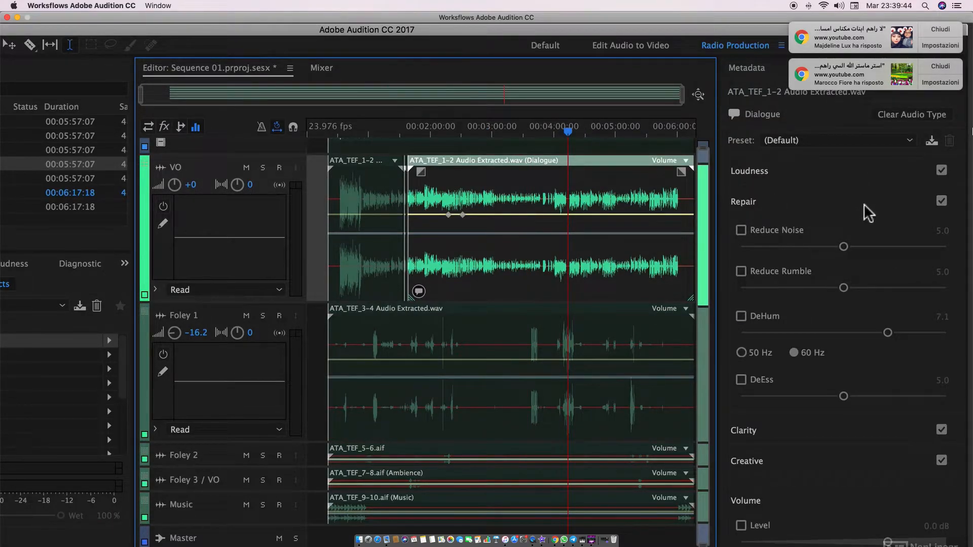
click(915, 112)
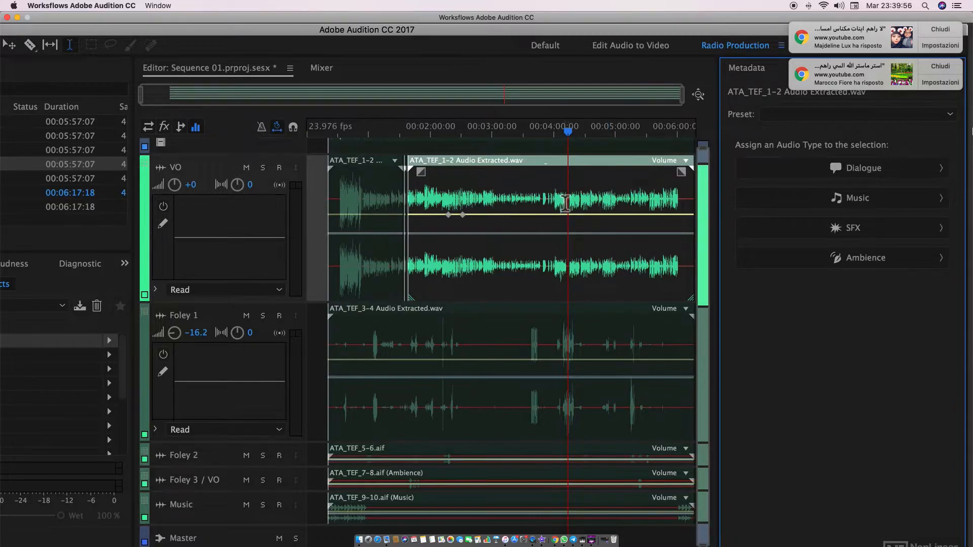
click(849, 167)
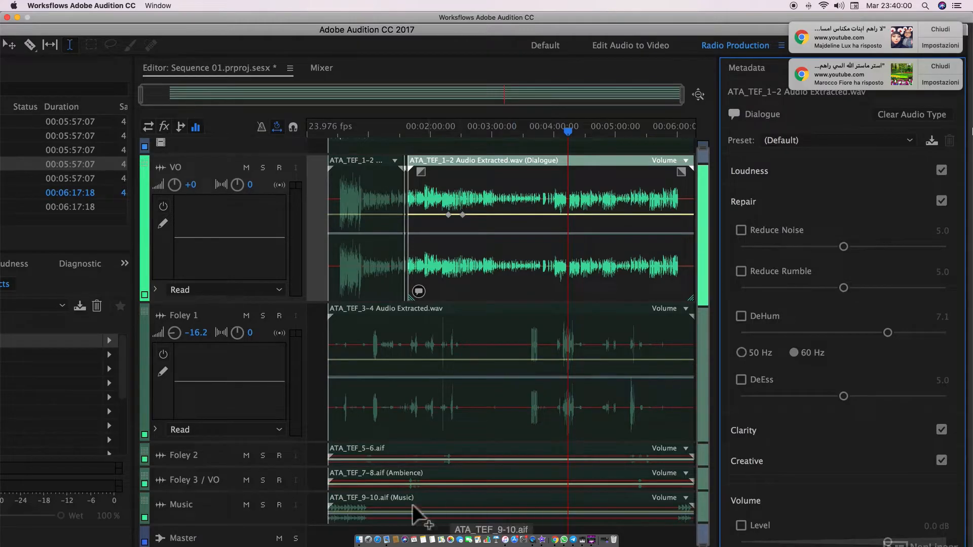
Step: Assign the Ambience audio type to ATA_TEF_5-6.aif on the Foley 2 track
click(433, 452)
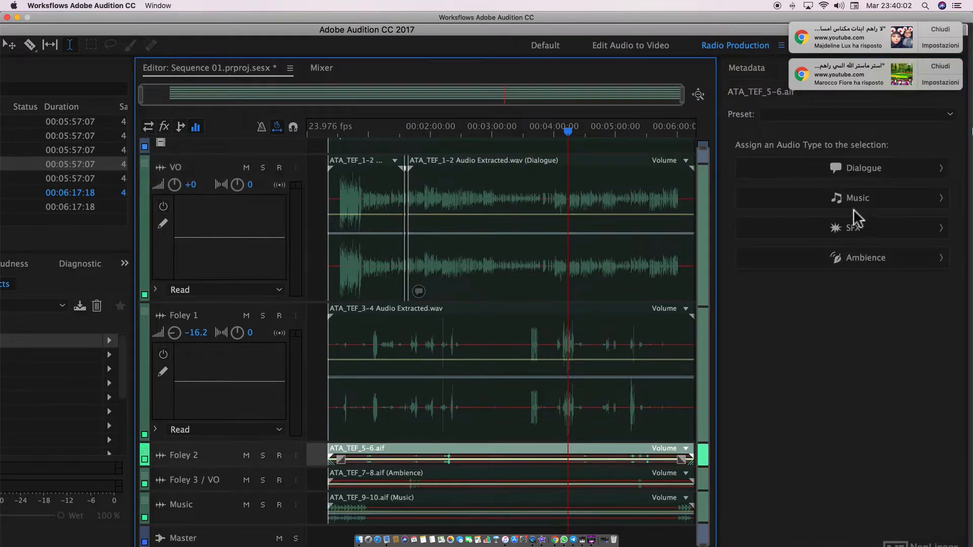
click(834, 258)
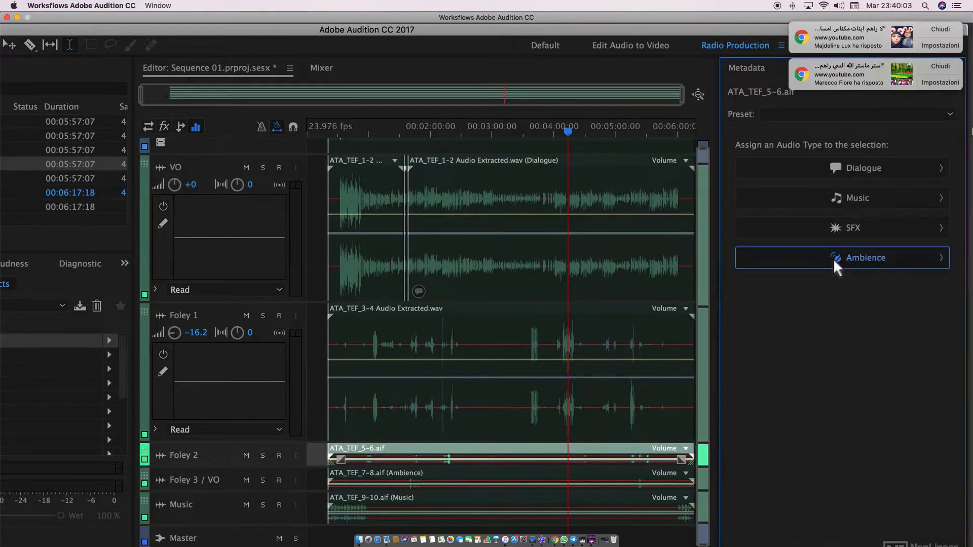
Step: Assign the Ambience audio type to the ATA_TEF_3-4 Audio Extracted.wav clip on the Foley 1 track
click(588, 484)
click(583, 505)
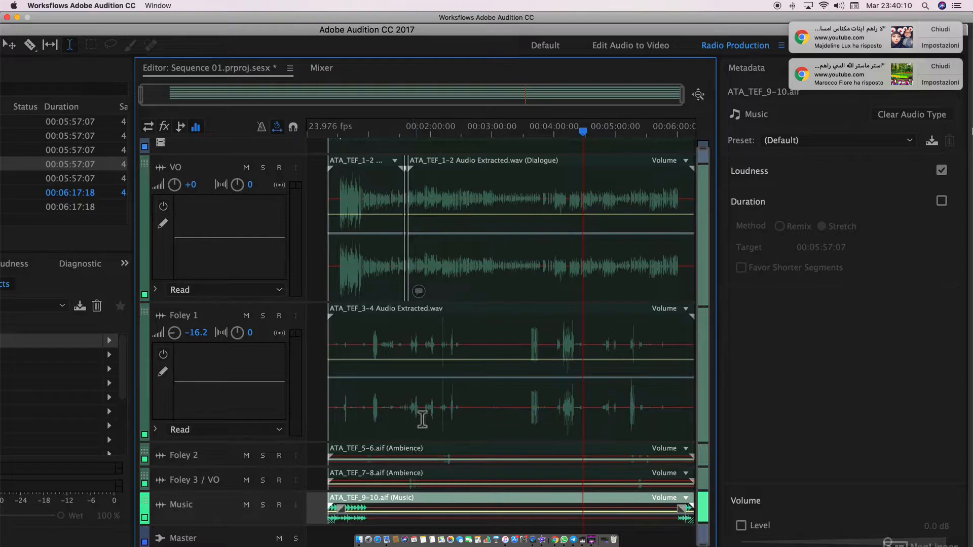
click(505, 339)
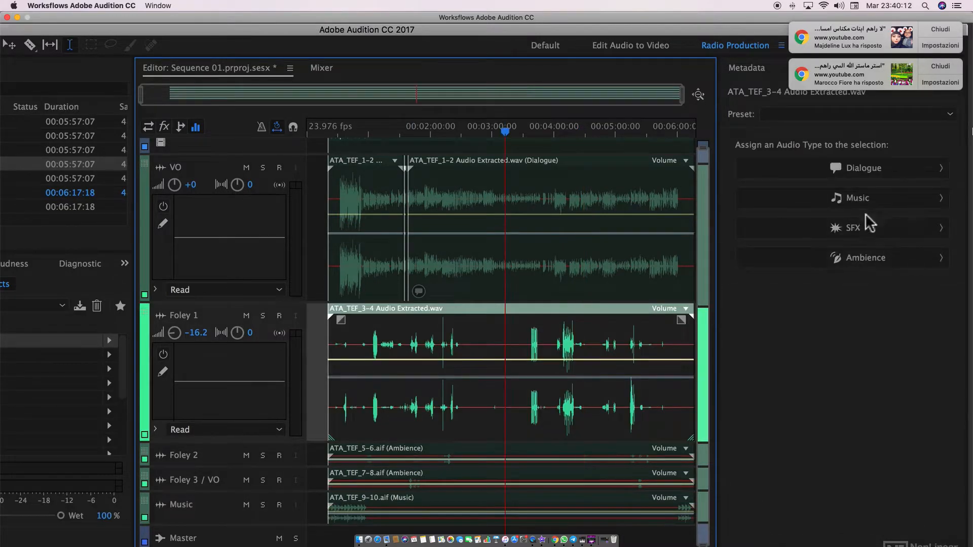
click(854, 253)
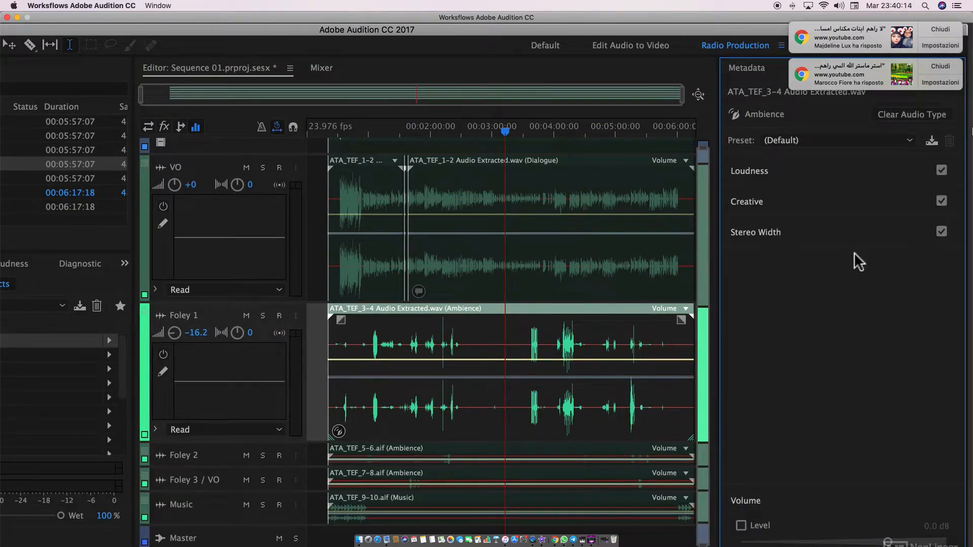
mouse_move(338, 431)
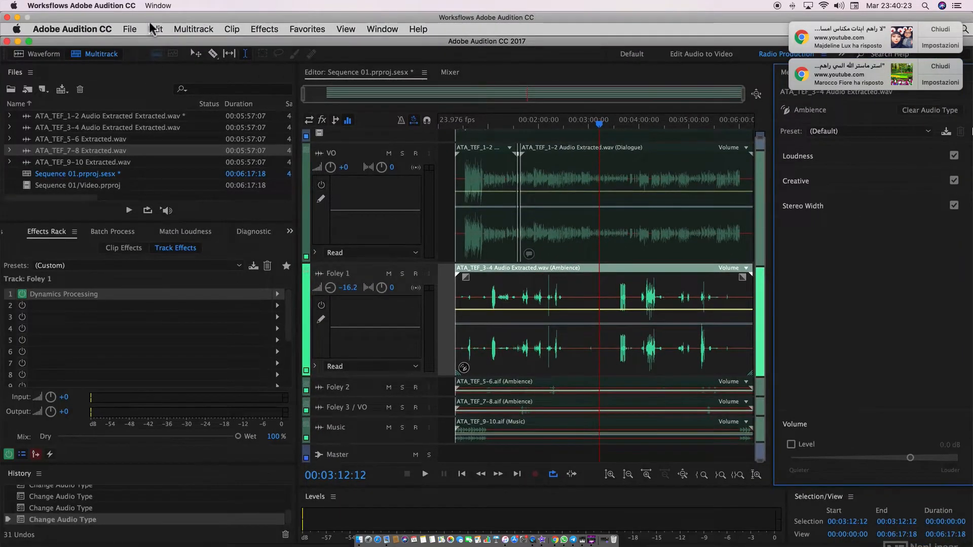
Step: Select all clips in the session that have the Ambience audio type
click(155, 29)
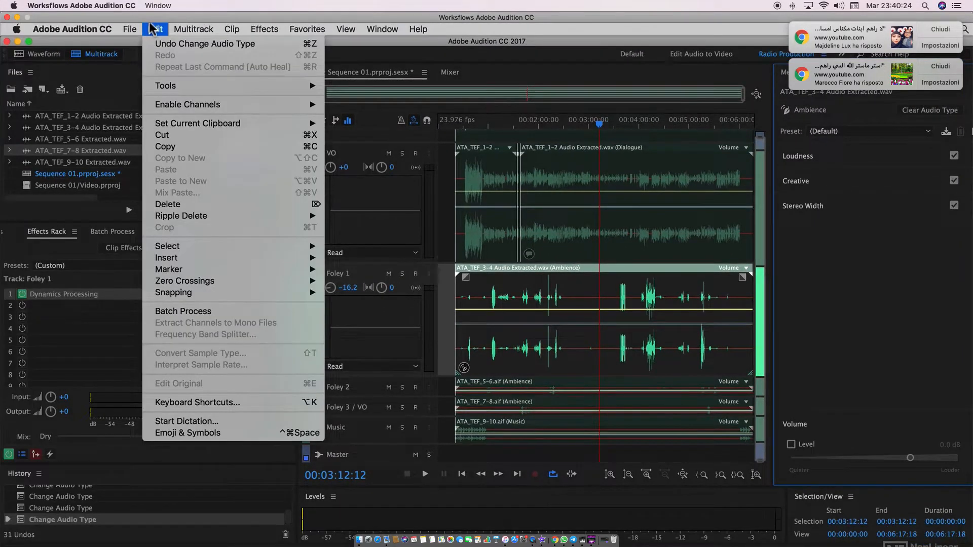
mouse_move(198, 247)
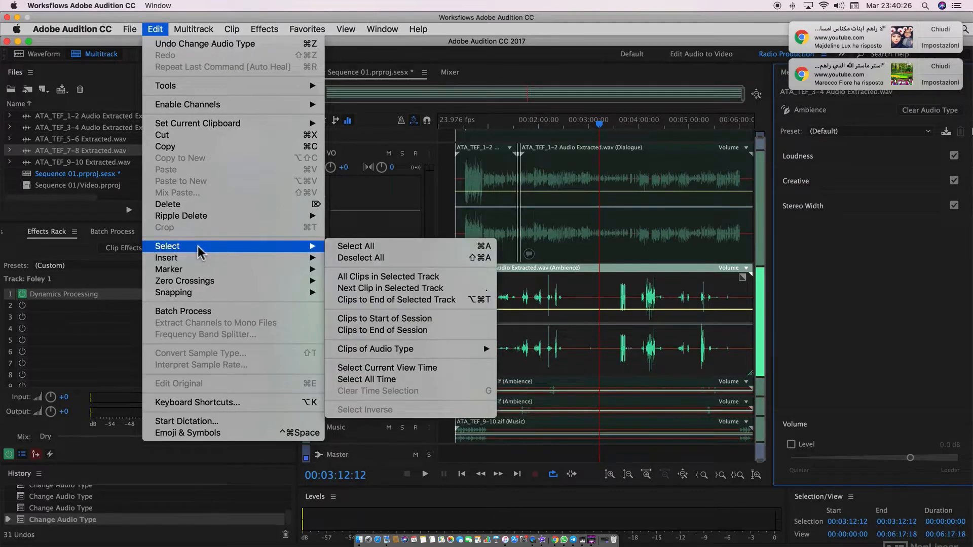
mouse_move(446, 354)
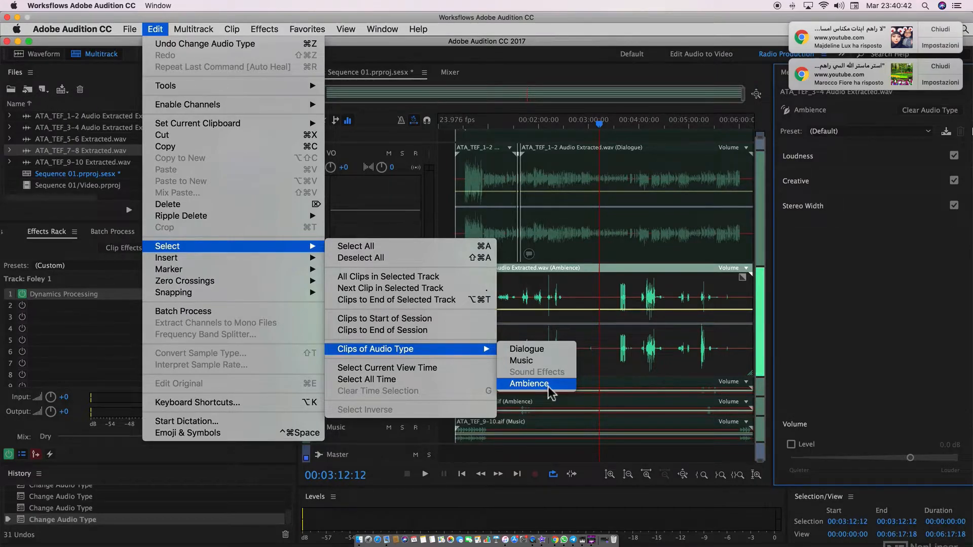
click(529, 384)
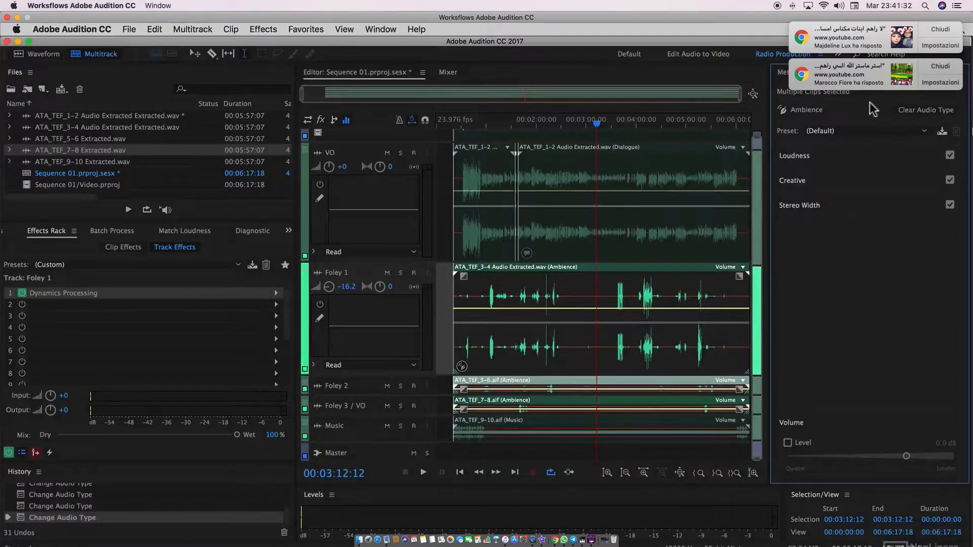
Step: Select the second Dialogue clip on the VO track, solo that track and play it
click(631, 169)
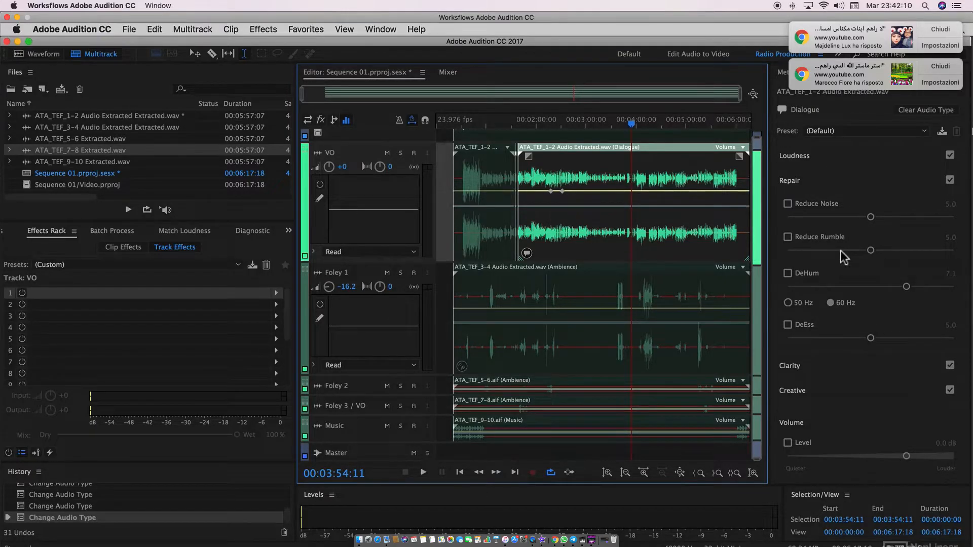
click(610, 169)
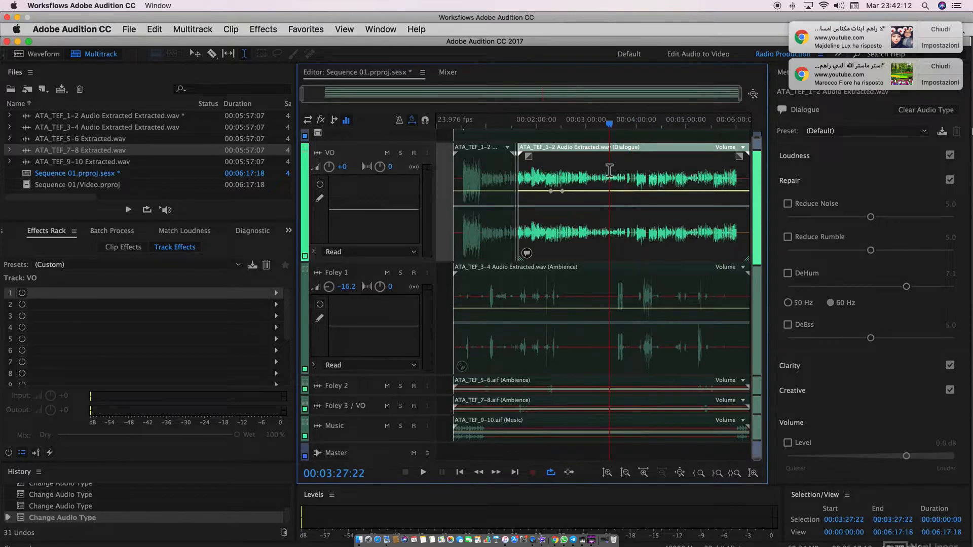
click(400, 152)
key(space)
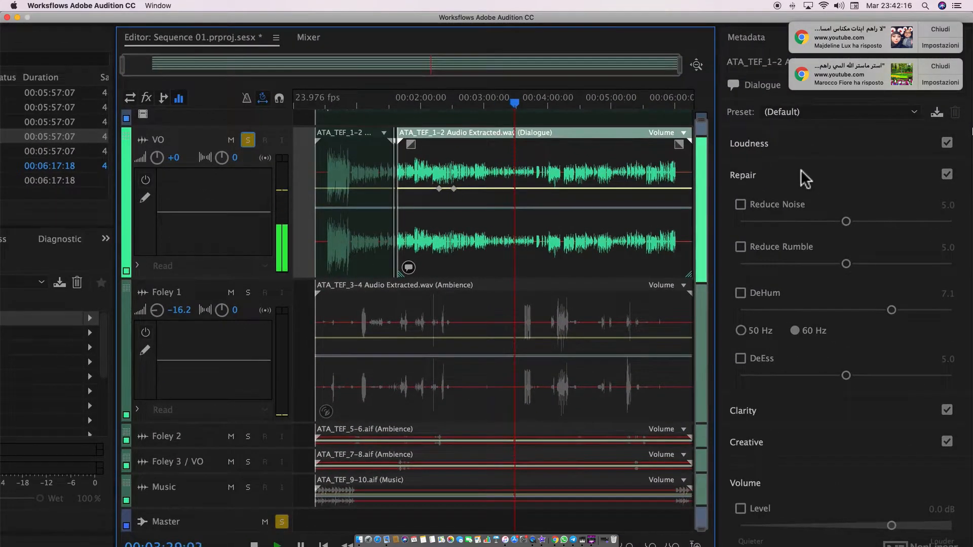
Step: Audition the Balanced Female Voice preset on the second VO clip and revert it through the history
click(844, 113)
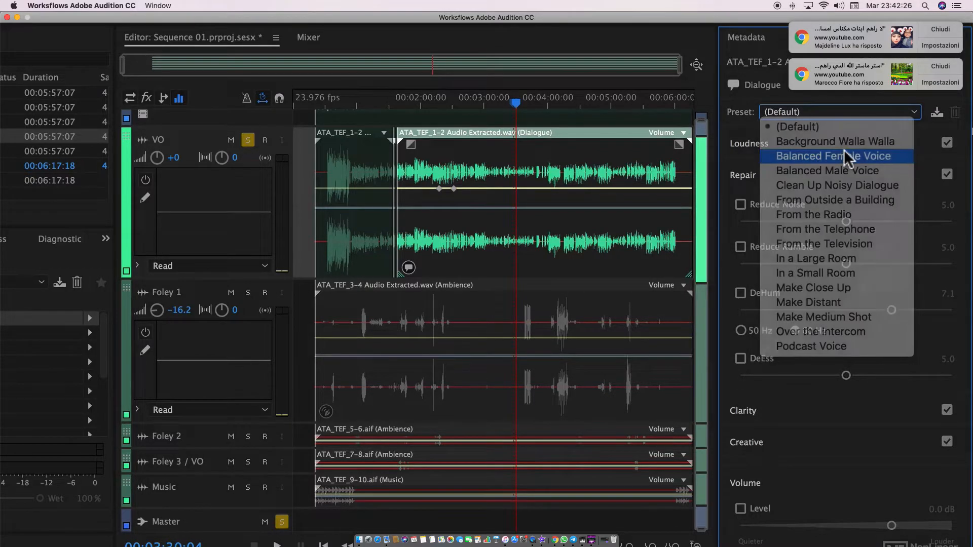
click(844, 152)
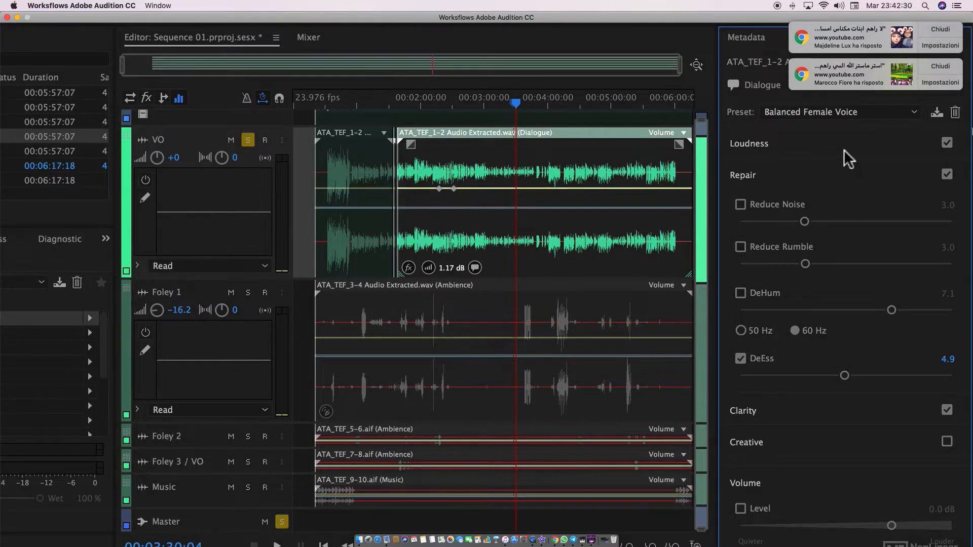
key(space)
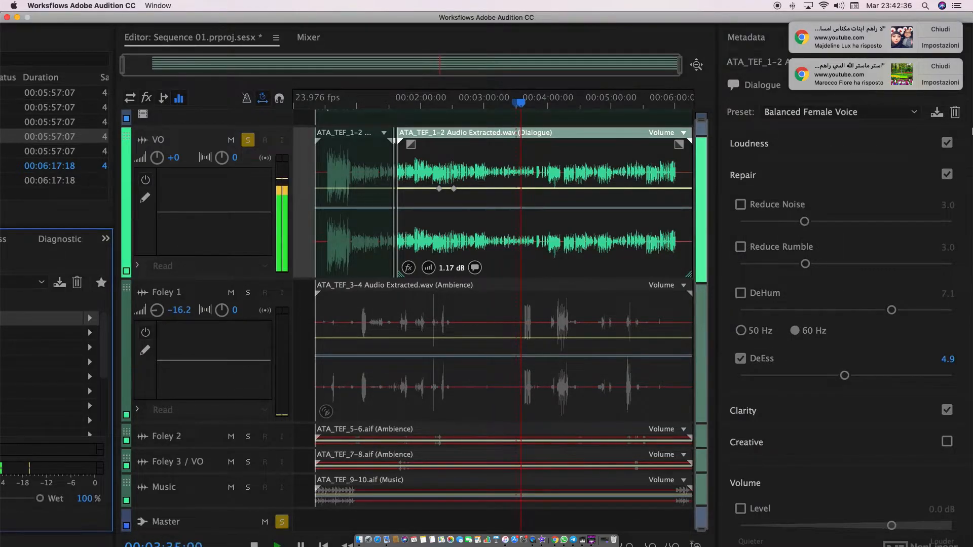
key(space)
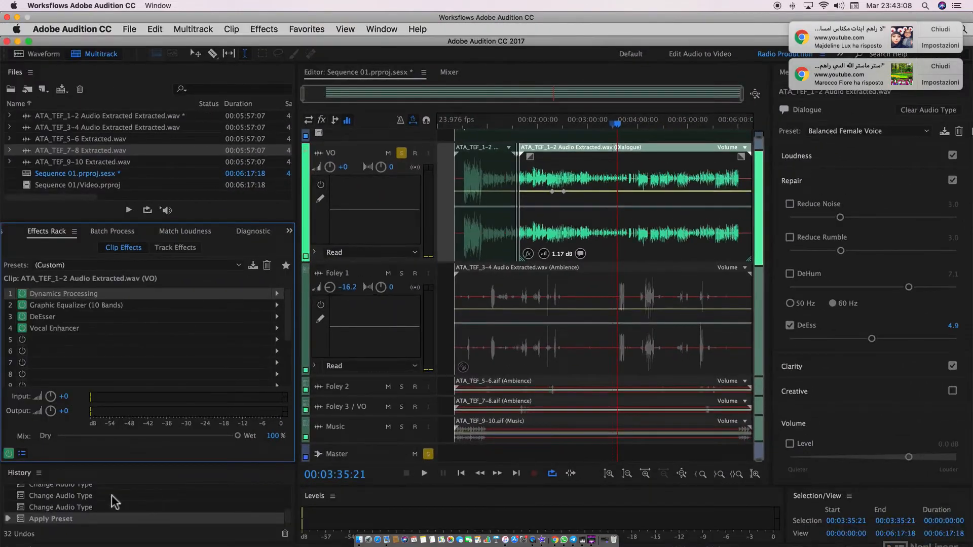
click(82, 507)
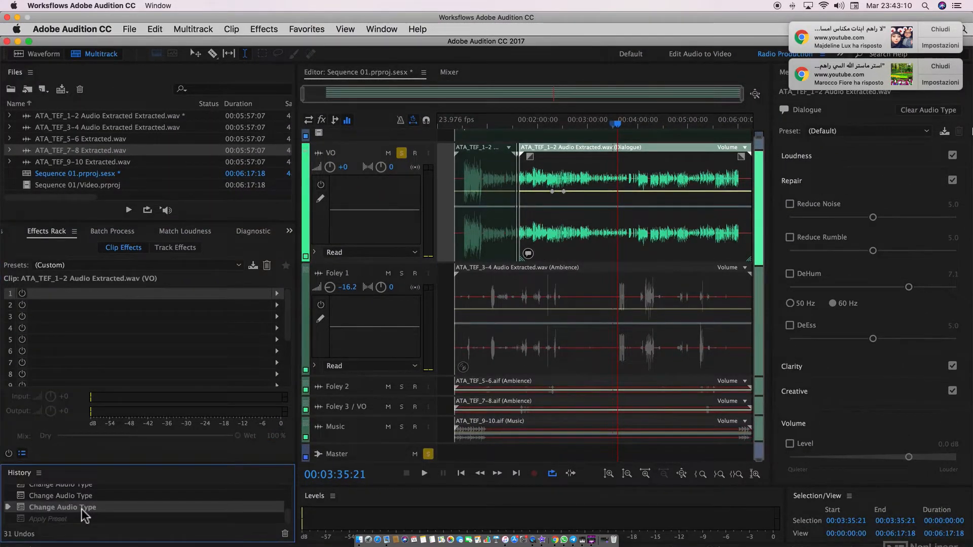
Step: Audition the Over the Intercom preset on the second VO clip and revert it through the history
click(857, 133)
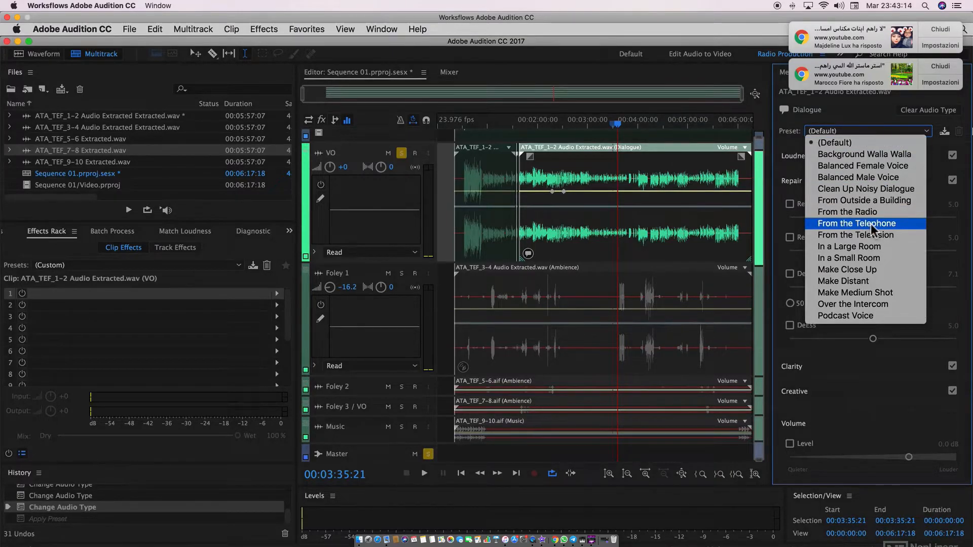
click(878, 305)
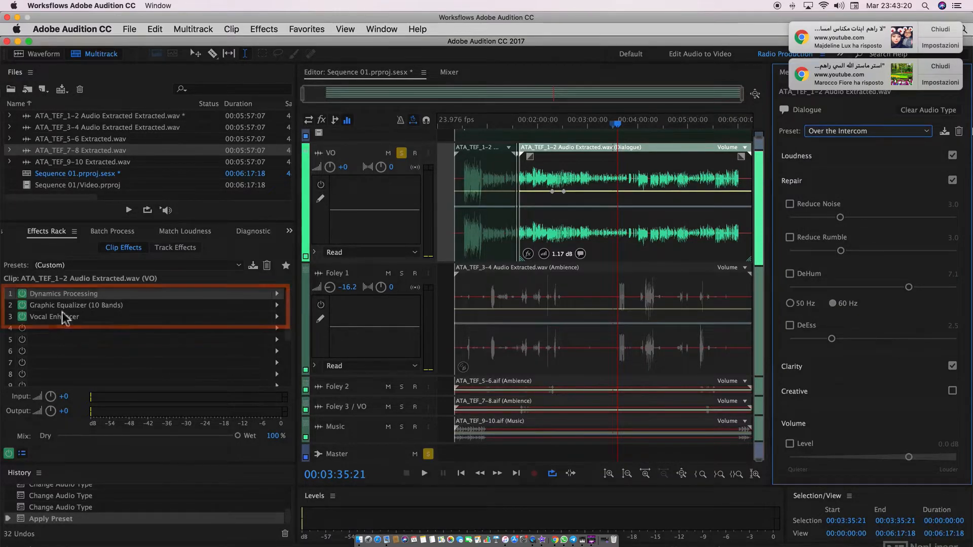
key(space)
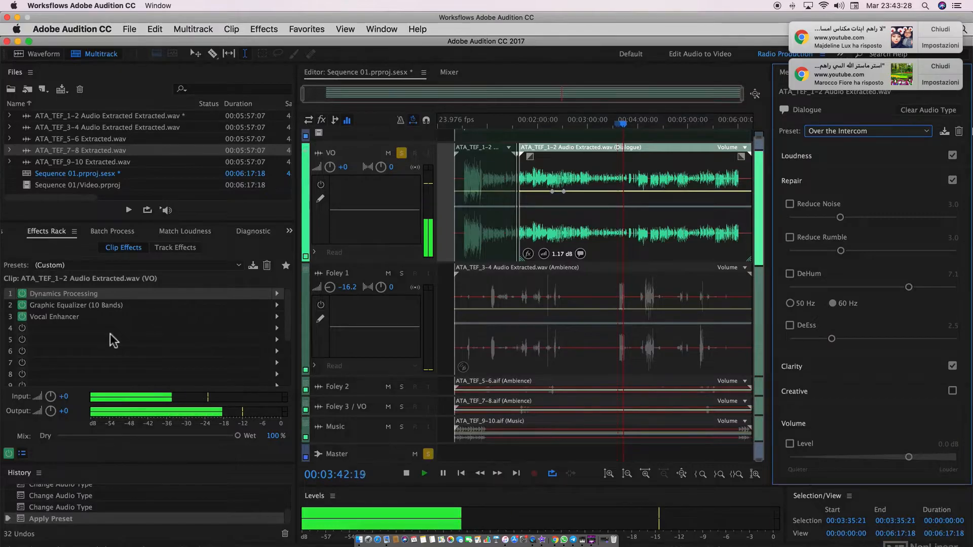
key(space)
click(74, 508)
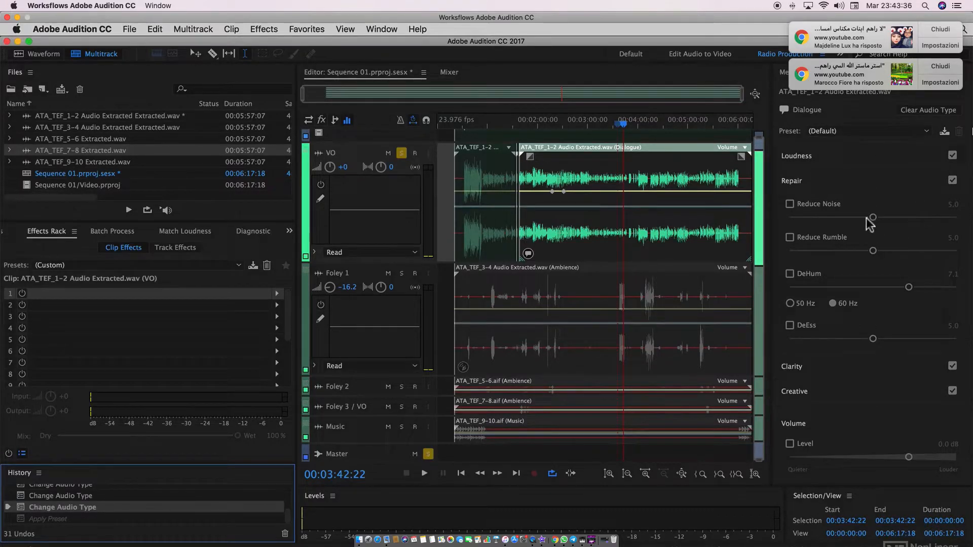
Step: Enable Reduce Noise at 5.8, Reduce Rumble, DeHum and DeEss in the second VO clip's Repair settings
click(789, 205)
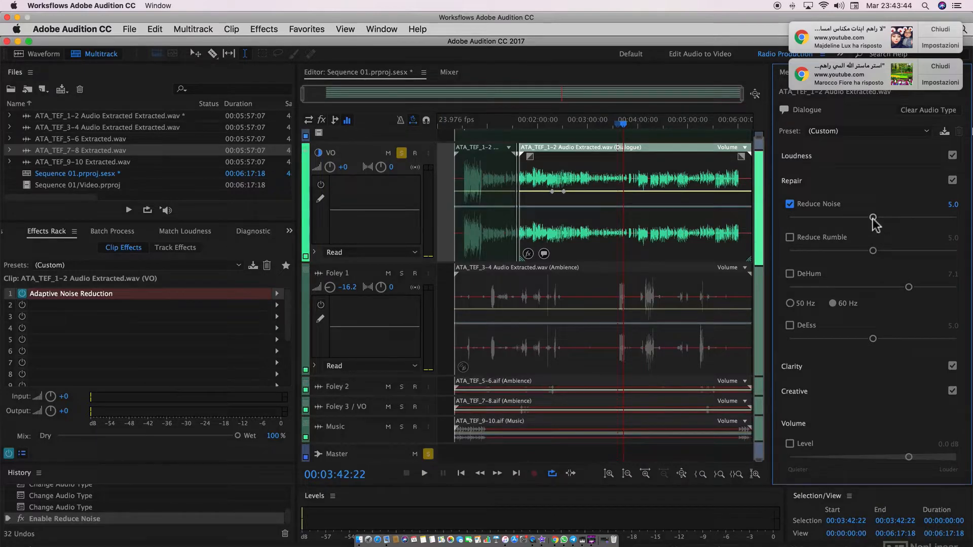
mouse_move(873, 218)
mouse_down()
mouse_move(861, 218)
mouse_move(907, 222)
mouse_move(888, 219)
mouse_up()
click(790, 238)
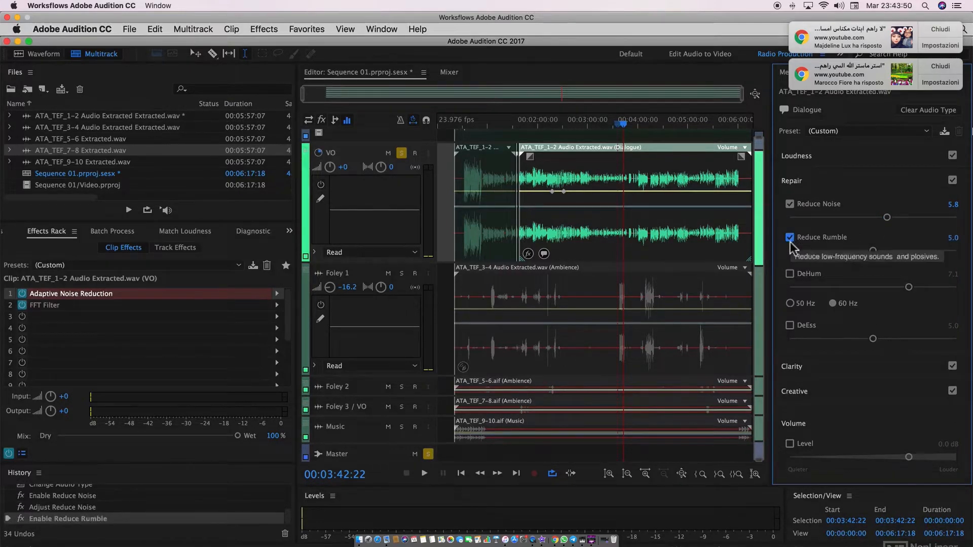
click(790, 274)
click(790, 325)
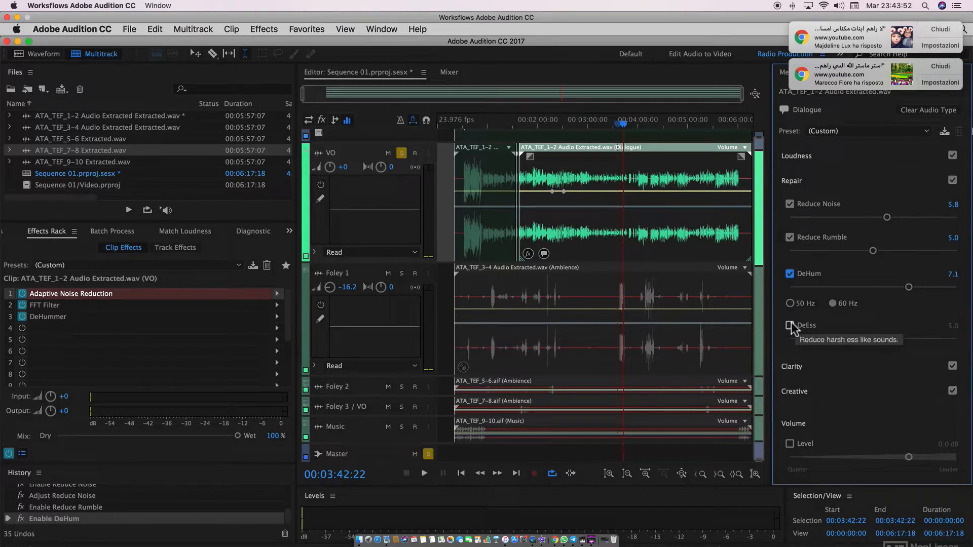
Step: Set DeEss to 2.1 and Reduce Rumble to 3.0 while playing the second VO clip
key(space)
drag(873, 339, 822, 348)
drag(873, 251, 918, 251)
drag(840, 256, 841, 254)
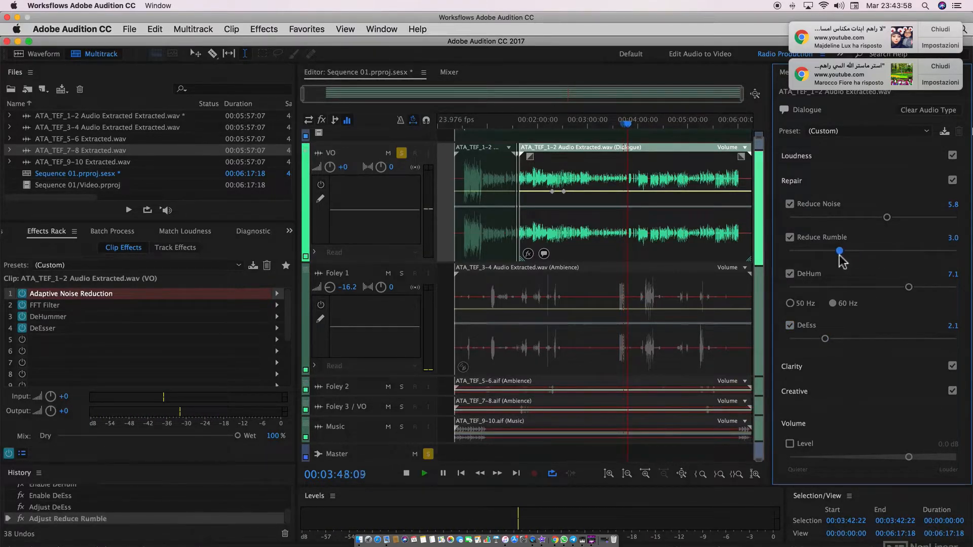
click(828, 367)
key(space)
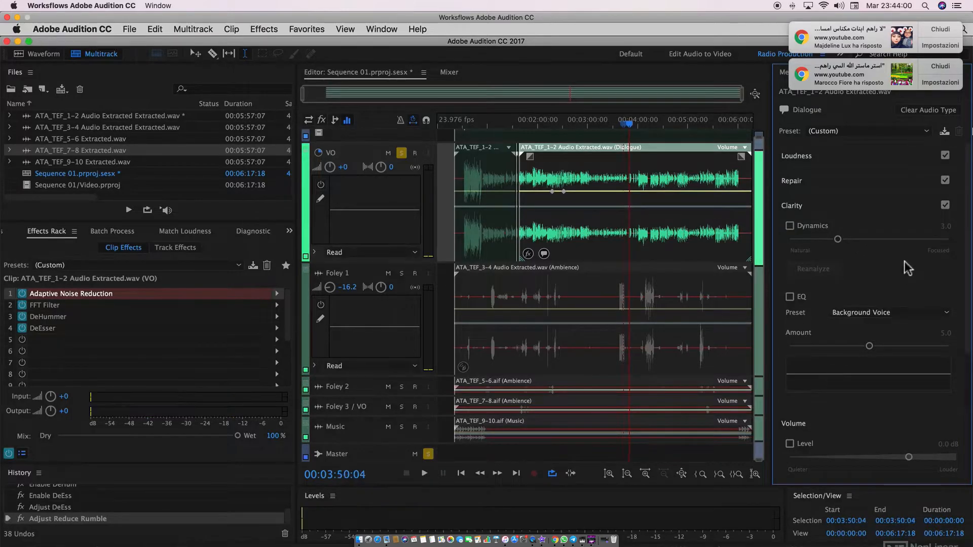
Step: Look at the second VO clip's Loudness options and disable its whole Repair section
click(808, 154)
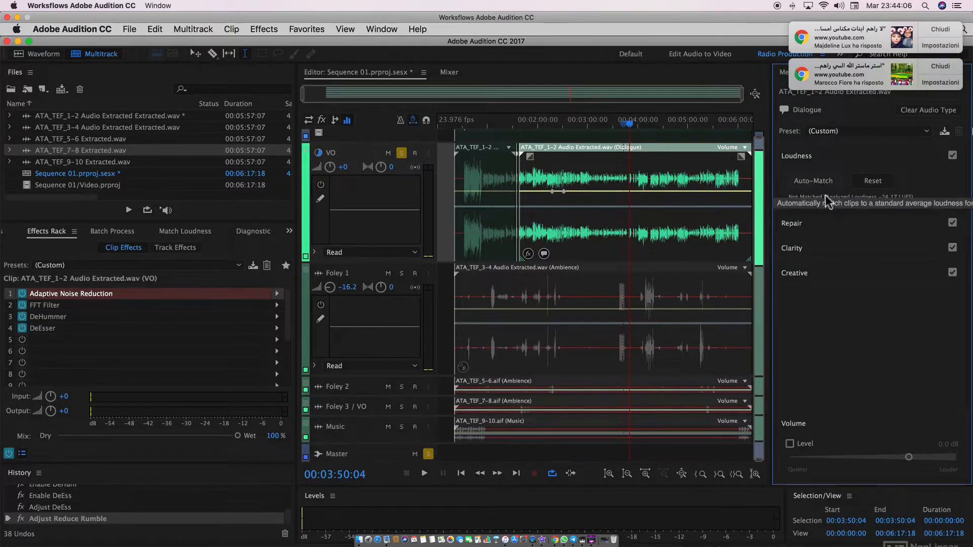
click(820, 224)
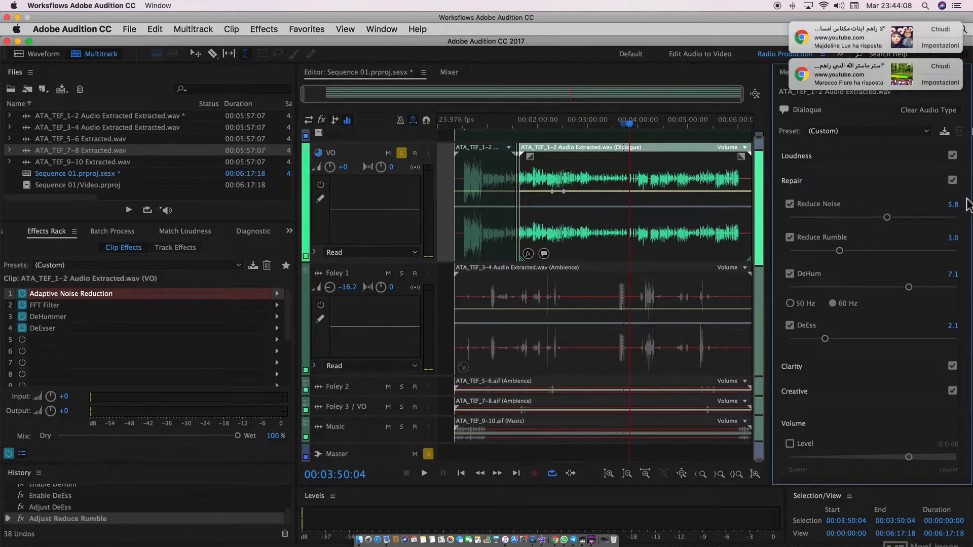
click(953, 181)
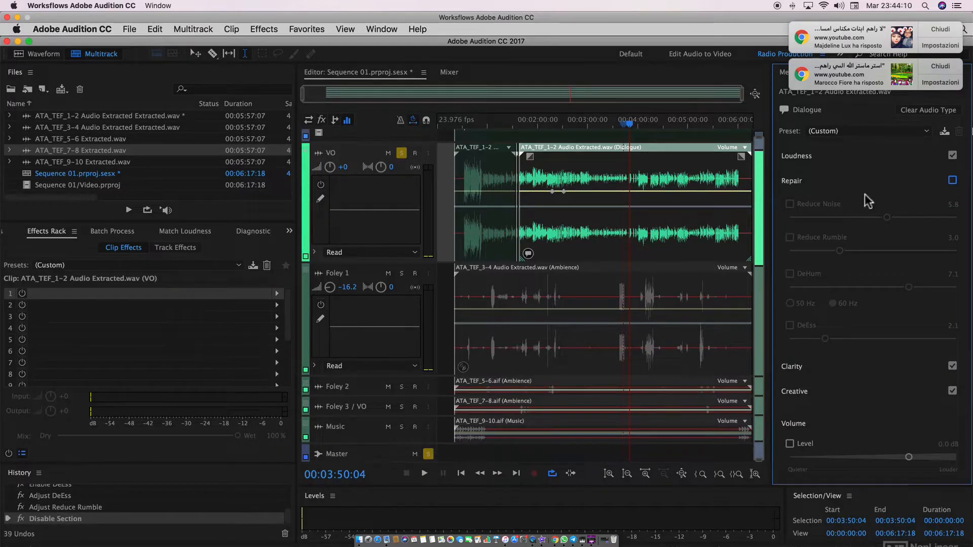
Step: Enable Dynamics in the second VO clip's Clarity settings and set the amount to 3.2
click(852, 183)
click(854, 206)
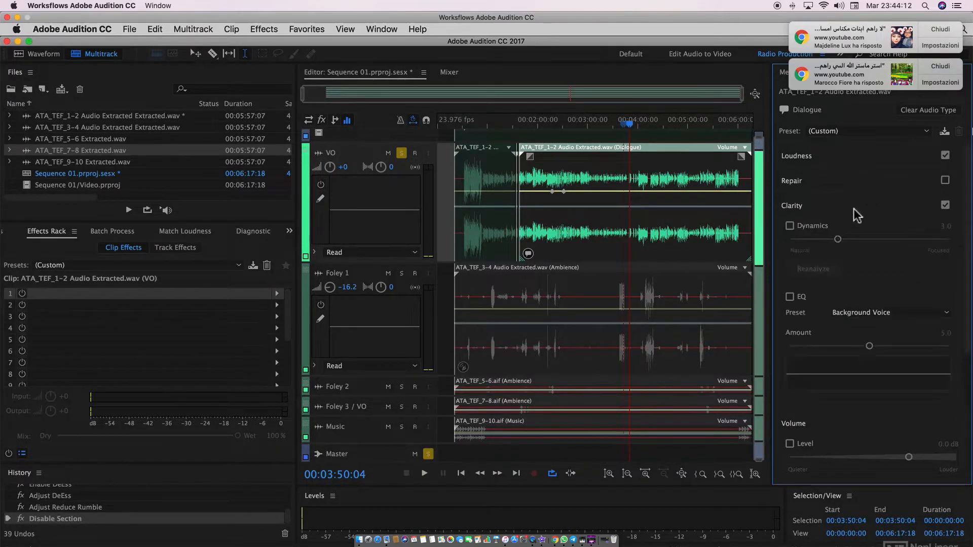
click(790, 226)
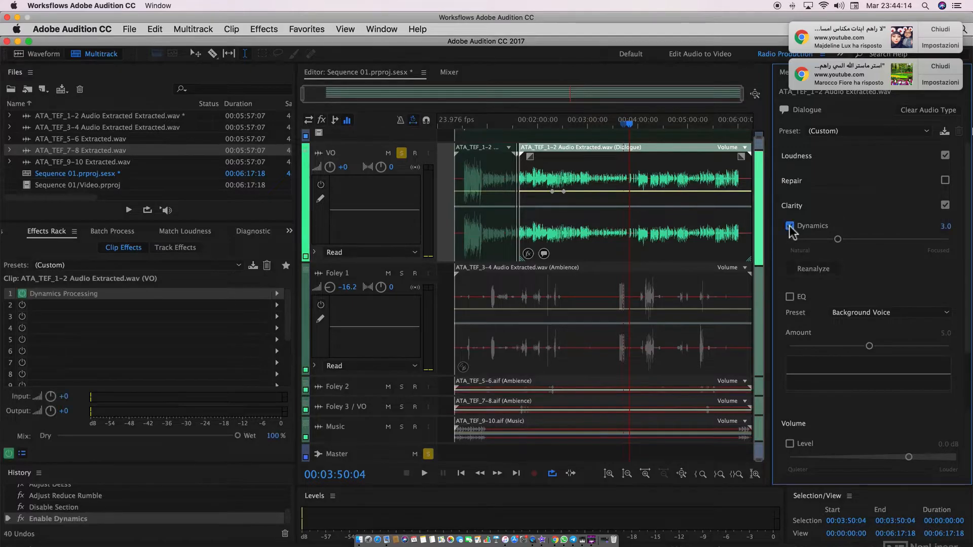
mouse_move(838, 240)
mouse_down()
mouse_move(868, 240)
mouse_move(840, 239)
mouse_up()
Step: Listen to the Dynamics setting at different points of the second VO clip
key(space)
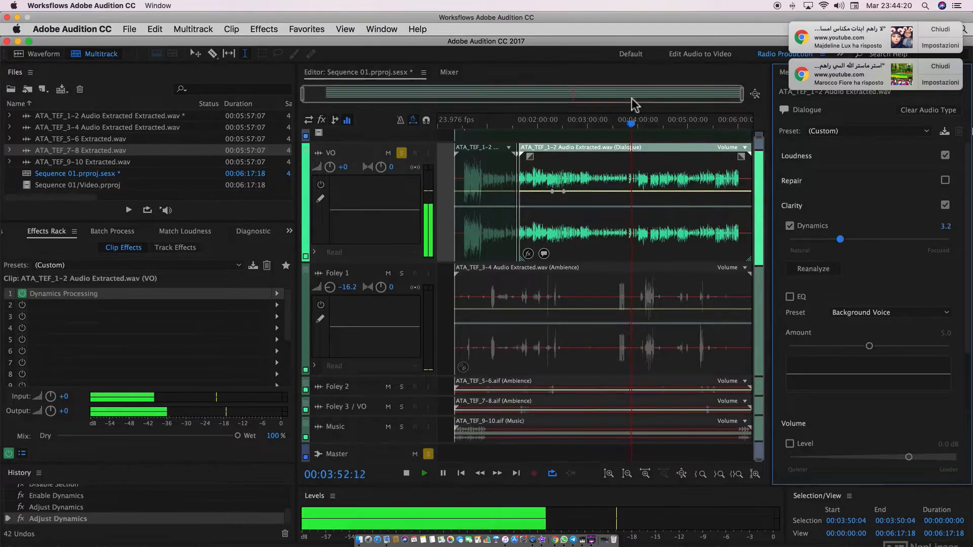
click(600, 124)
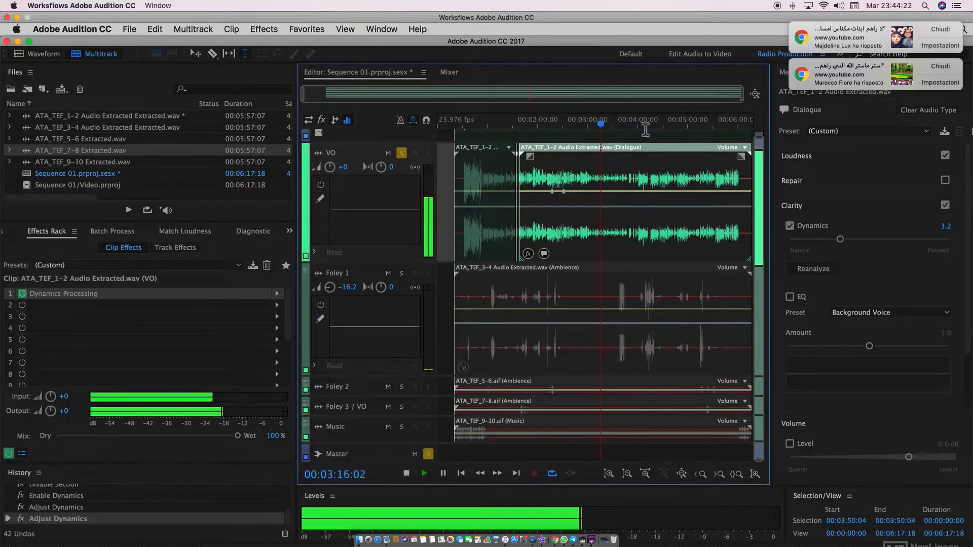
click(626, 125)
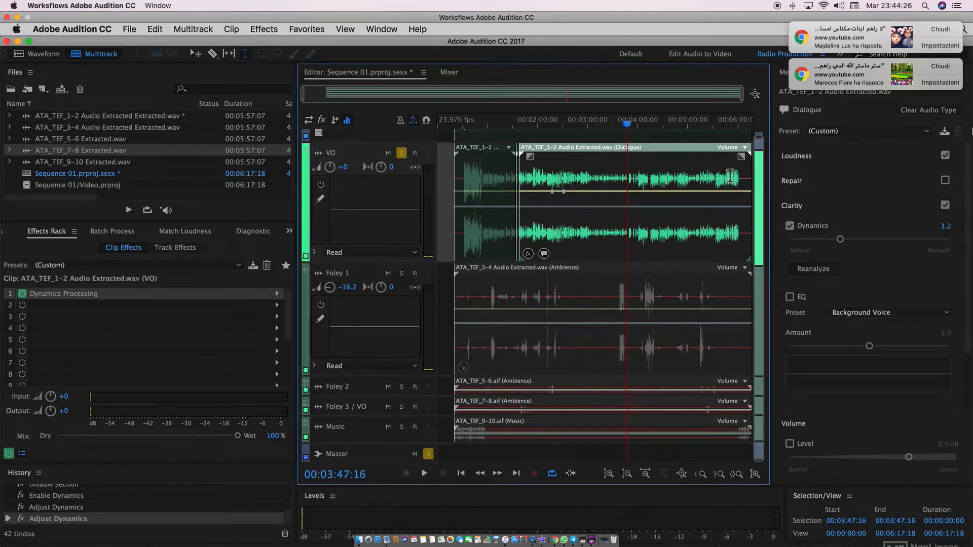
click(678, 126)
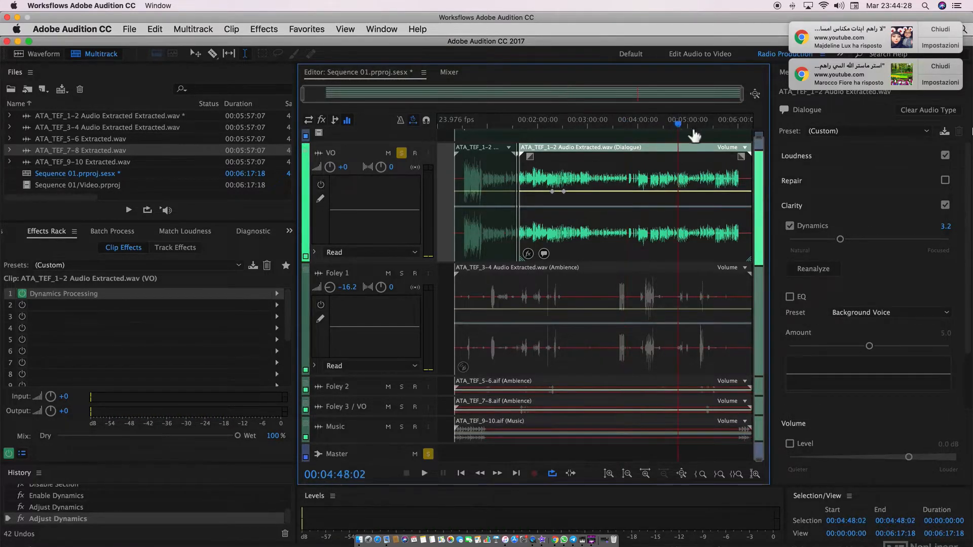
Step: Enable EQ in the second VO clip's Clarity settings during playback from about 00:04:48
key(space)
click(790, 297)
click(790, 297)
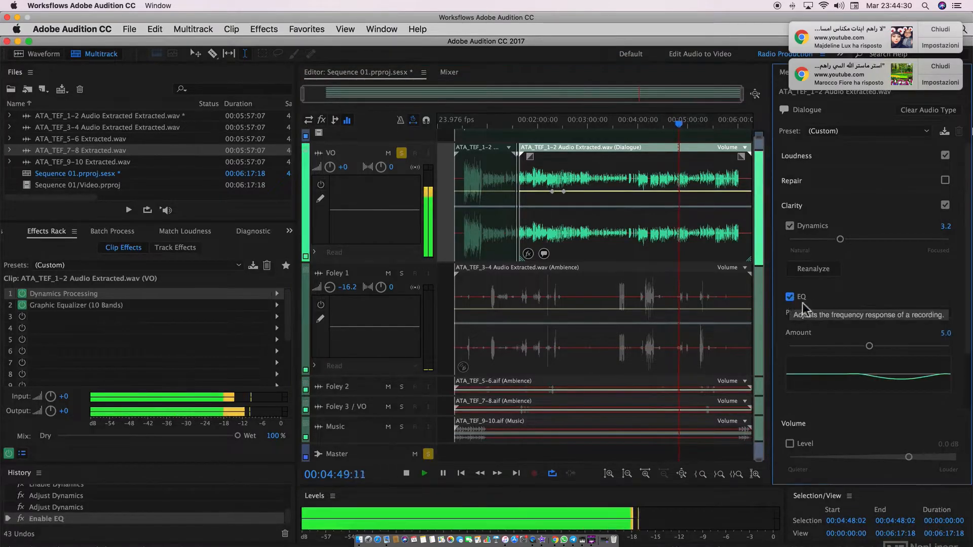
Step: Set the EQ preset of the second VO clip to Podcast Voice and resume playback
key(space)
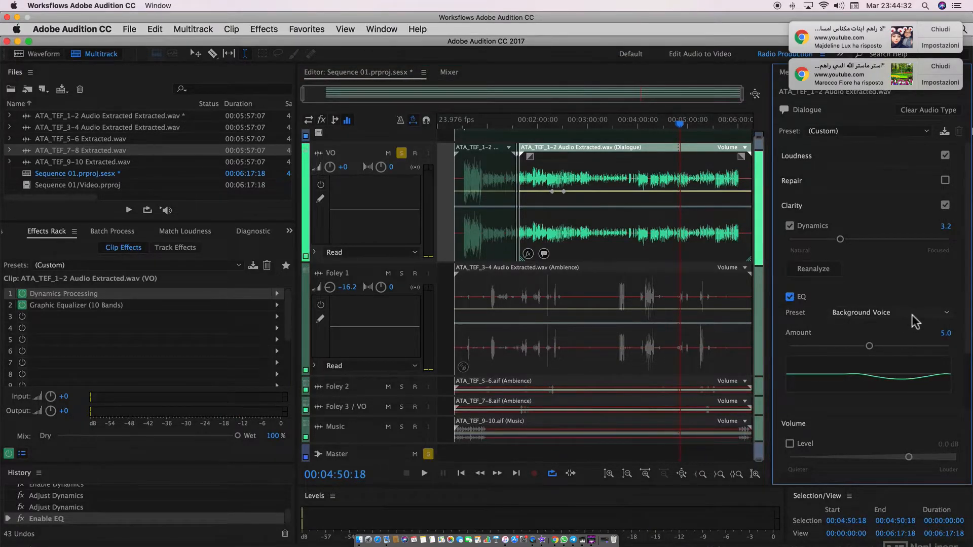
click(912, 315)
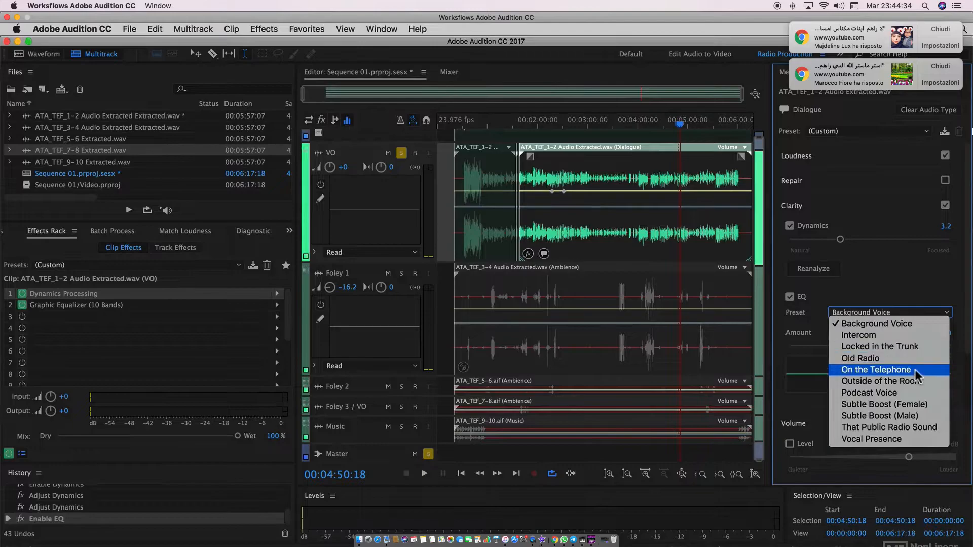
click(905, 395)
key(space)
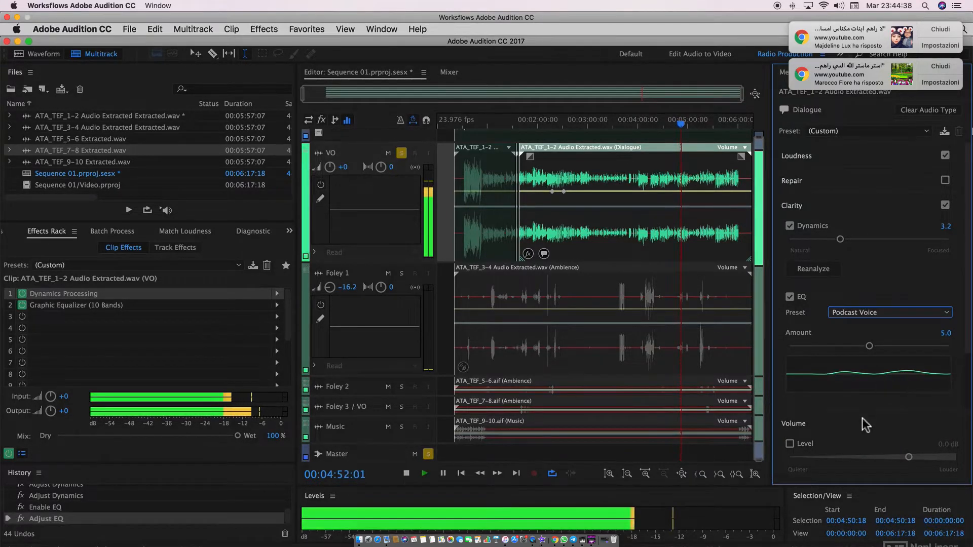
Step: Enable the second VO clip's volume Level, lower it to −8.7 dB during playback, and stop playback
click(790, 444)
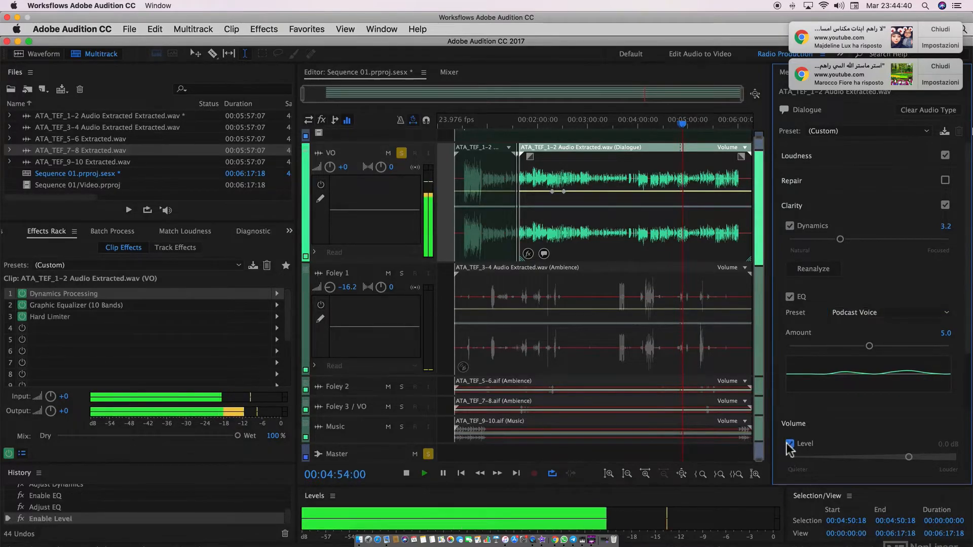
drag(909, 457, 842, 459)
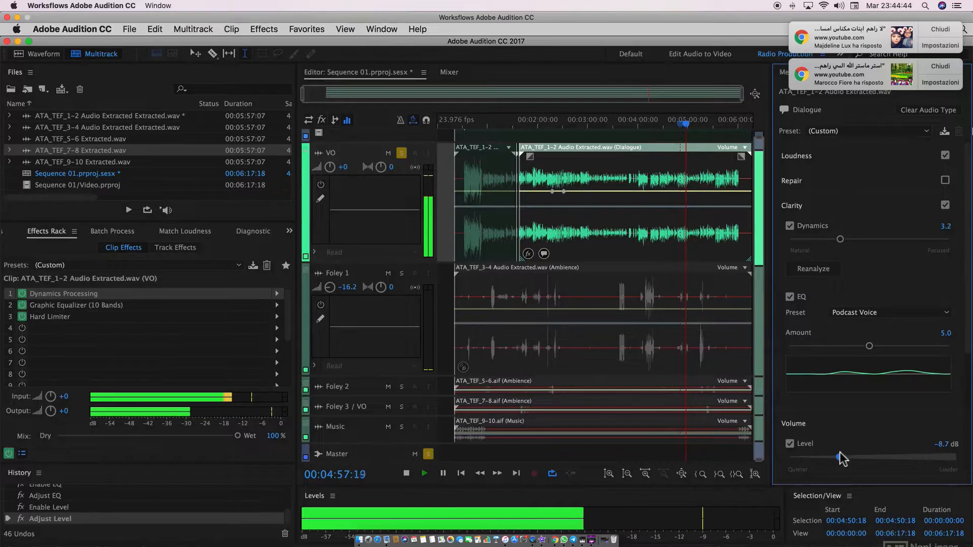
key(space)
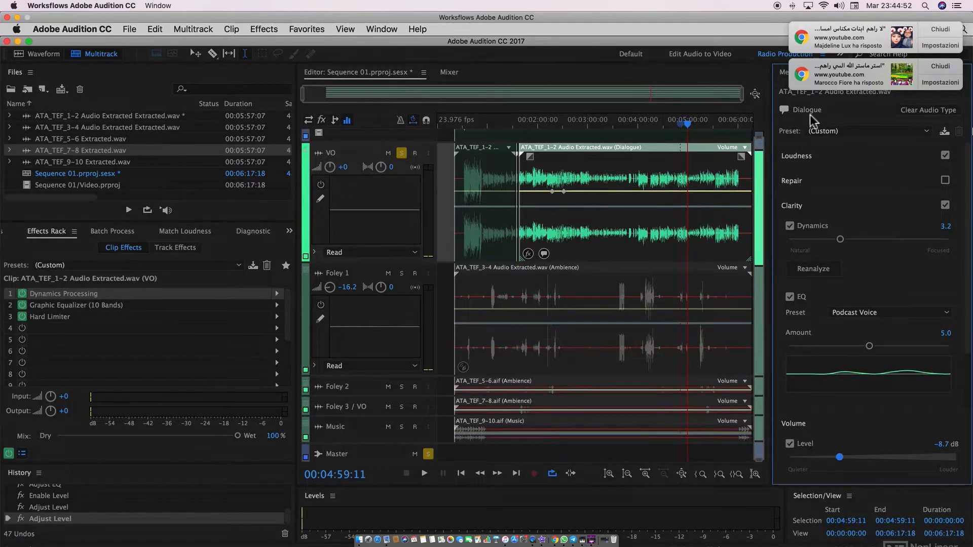
Step: Select the Foley 2 clip and solo its track in place of the VO track
click(541, 387)
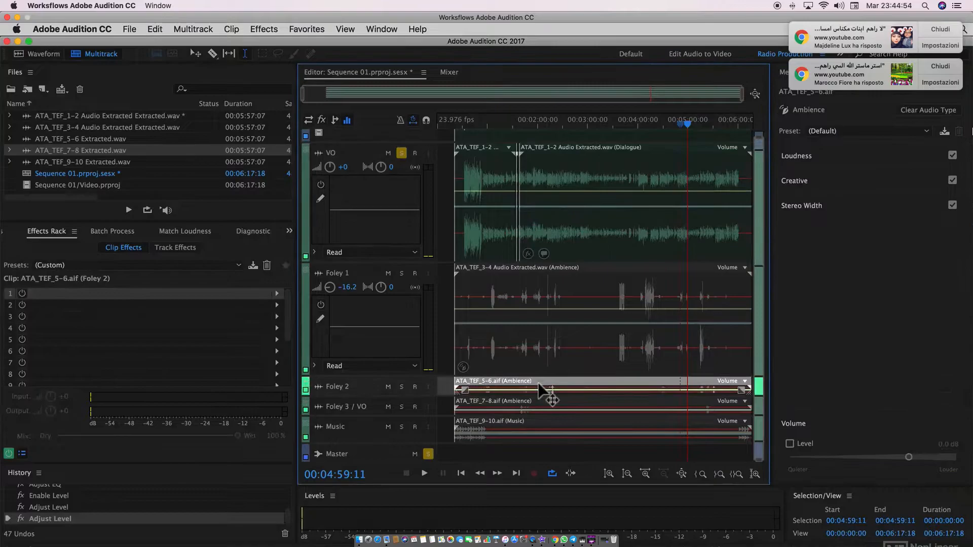
click(402, 387)
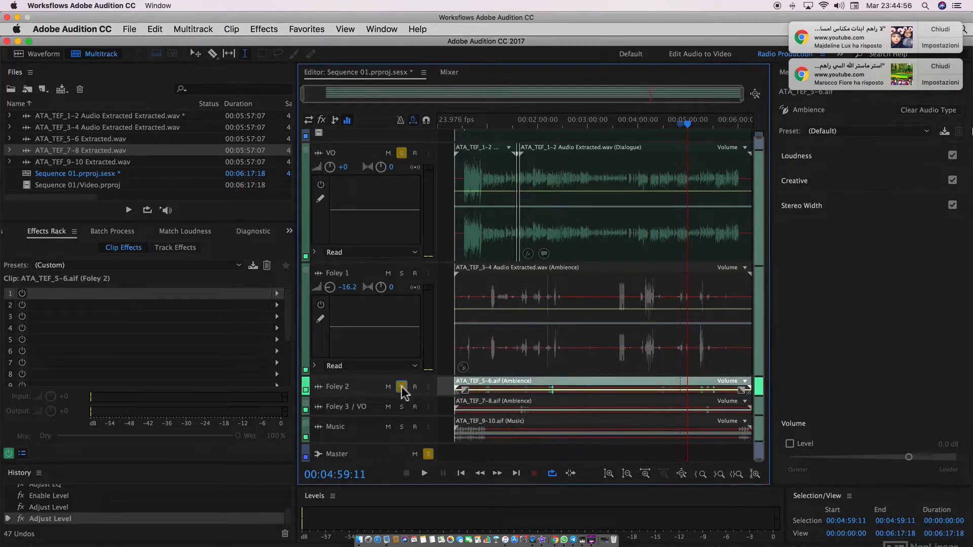
click(401, 154)
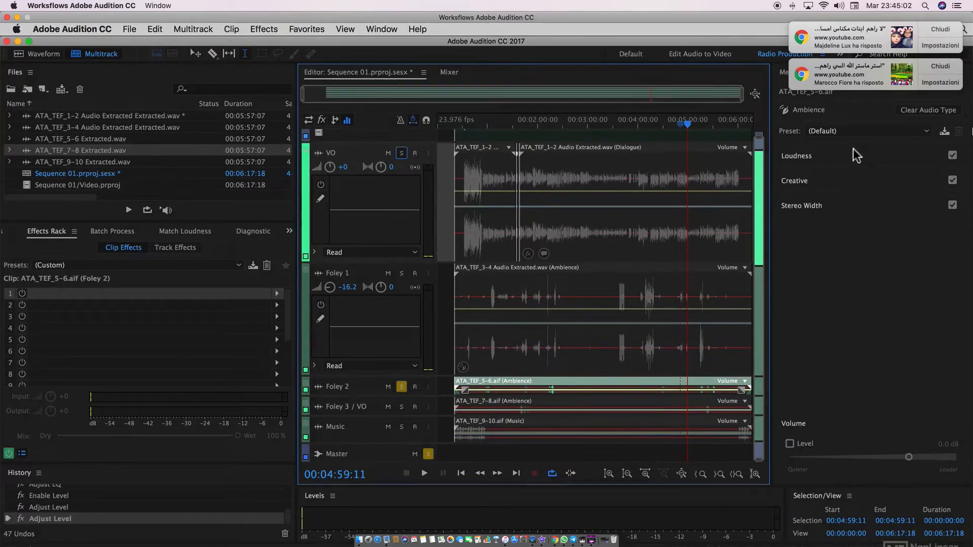
Step: Look at the Loudness, Creative and Stereo Width options available for the Foley 2 ambience clip
click(807, 161)
click(807, 161)
click(810, 185)
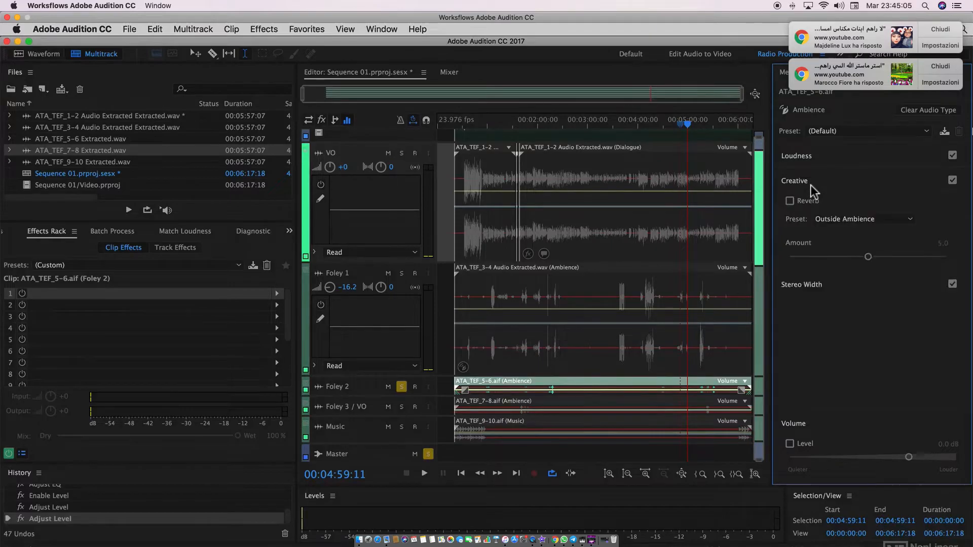
click(867, 218)
click(850, 160)
click(851, 159)
click(838, 248)
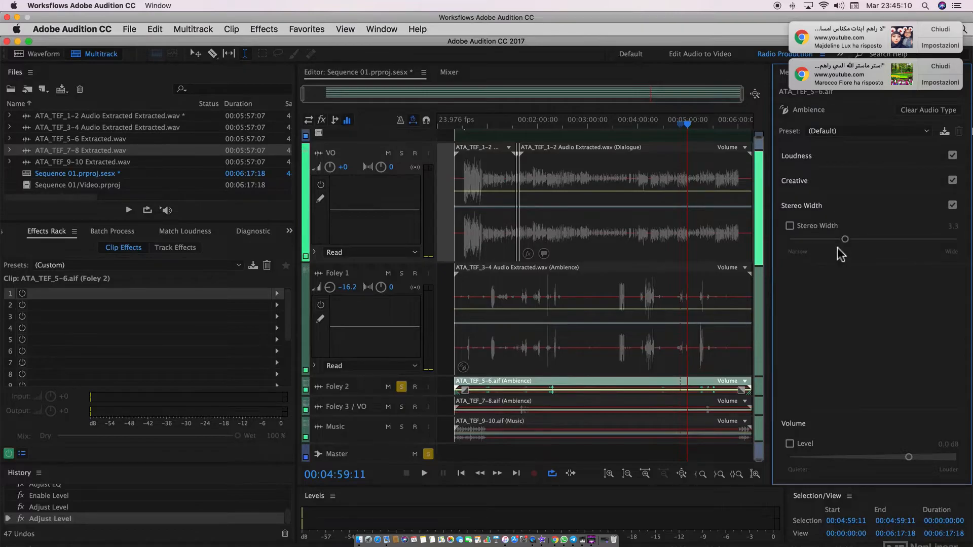
Step: Select the clip on the Music track and look at its Essential Sound options and presets
click(548, 428)
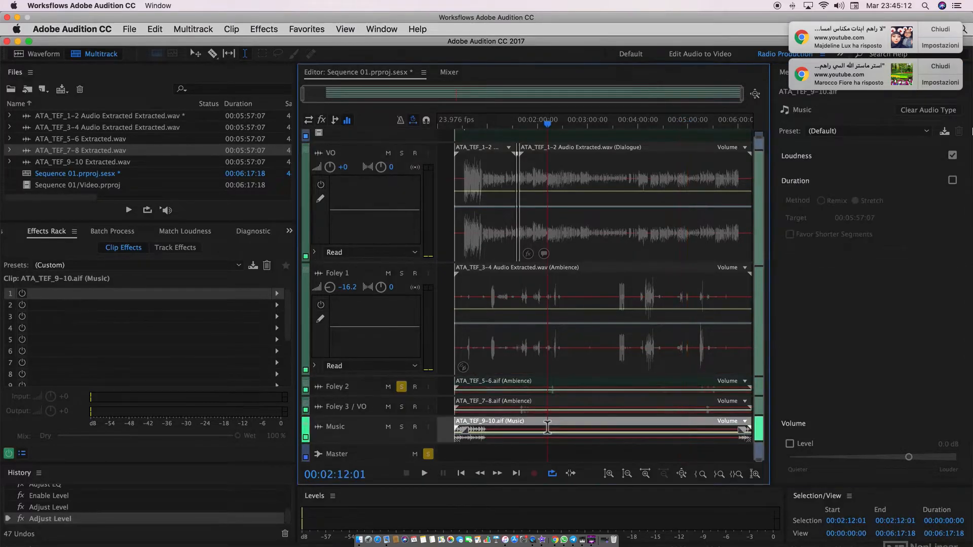
click(885, 130)
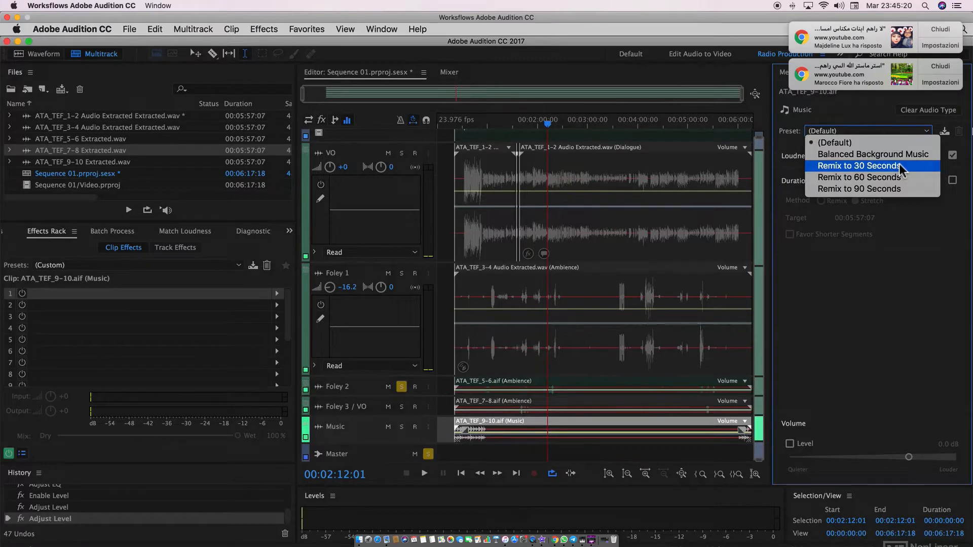
click(894, 295)
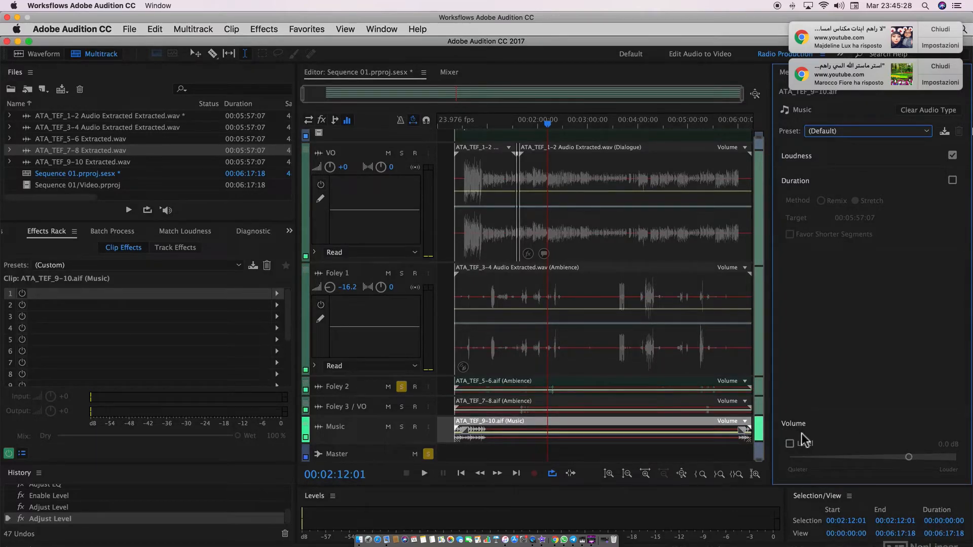
Step: Turn off the solo on Foley 2 and set Stereo Width to 5.2 for all Ambience clips at once
click(582, 384)
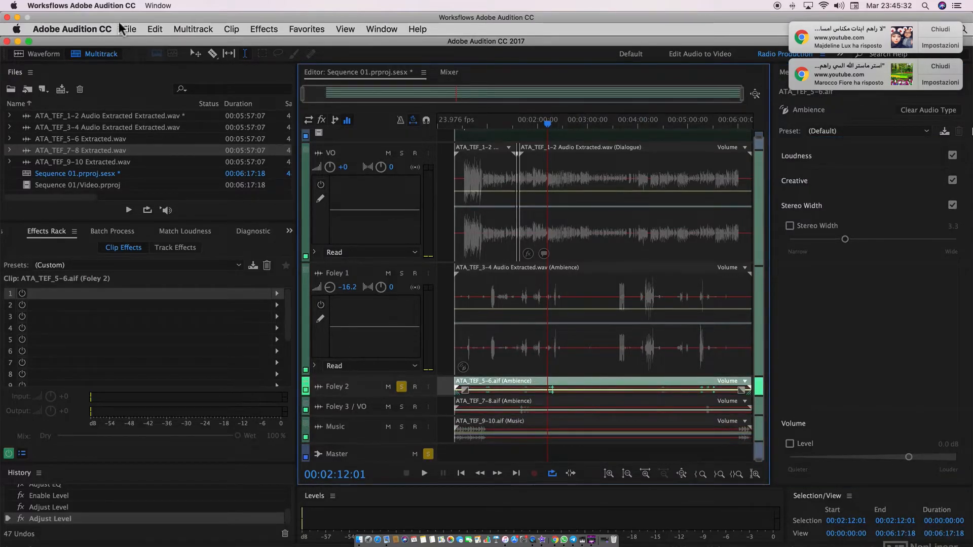
click(401, 387)
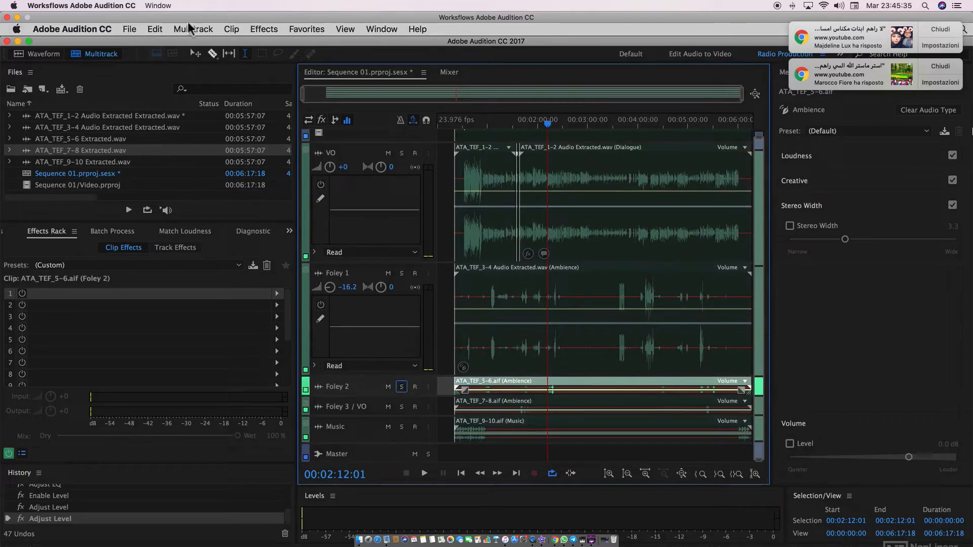
click(129, 29)
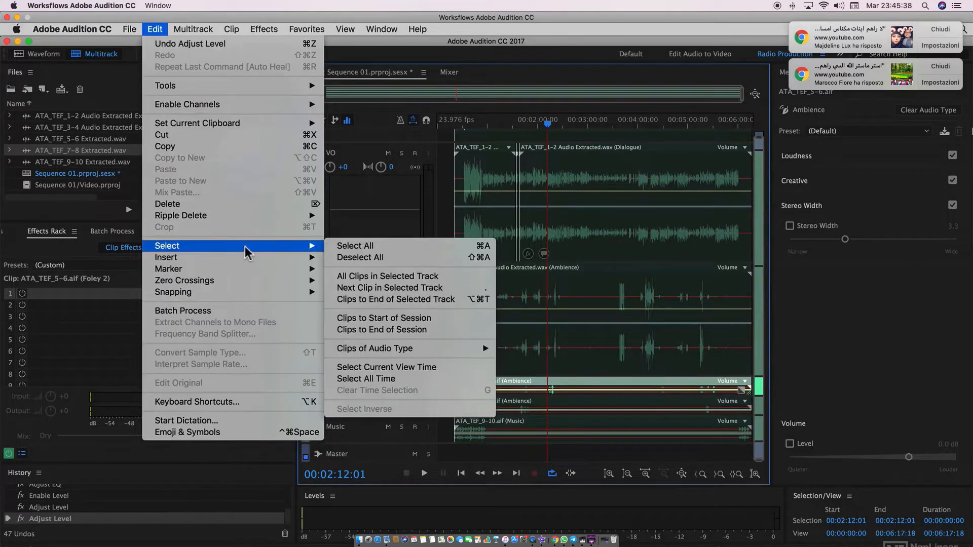
mouse_move(257, 248)
mouse_move(430, 347)
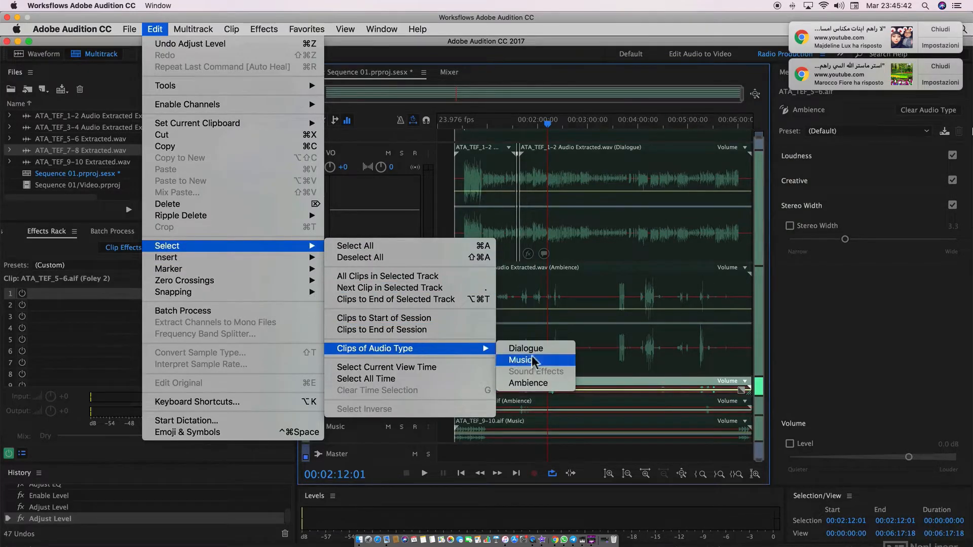
click(543, 384)
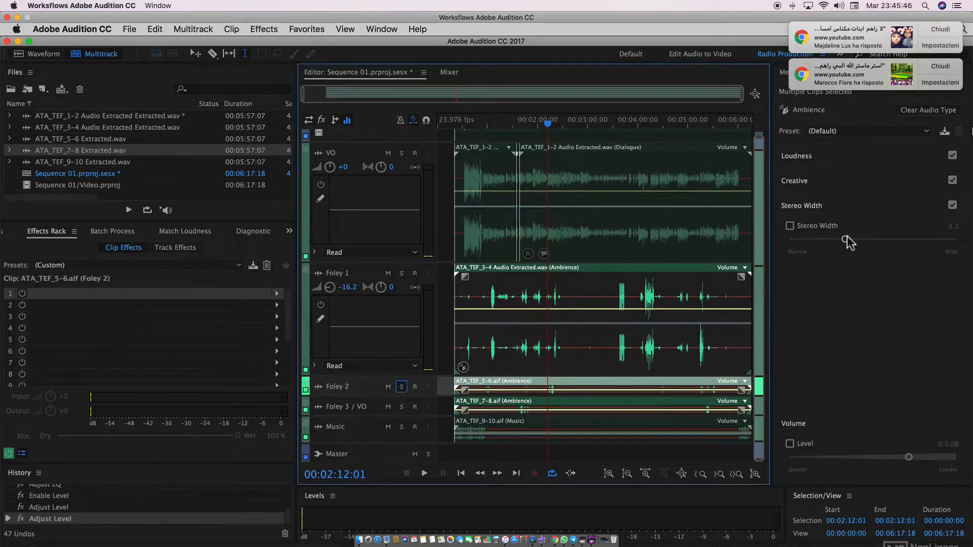
drag(845, 239, 909, 244)
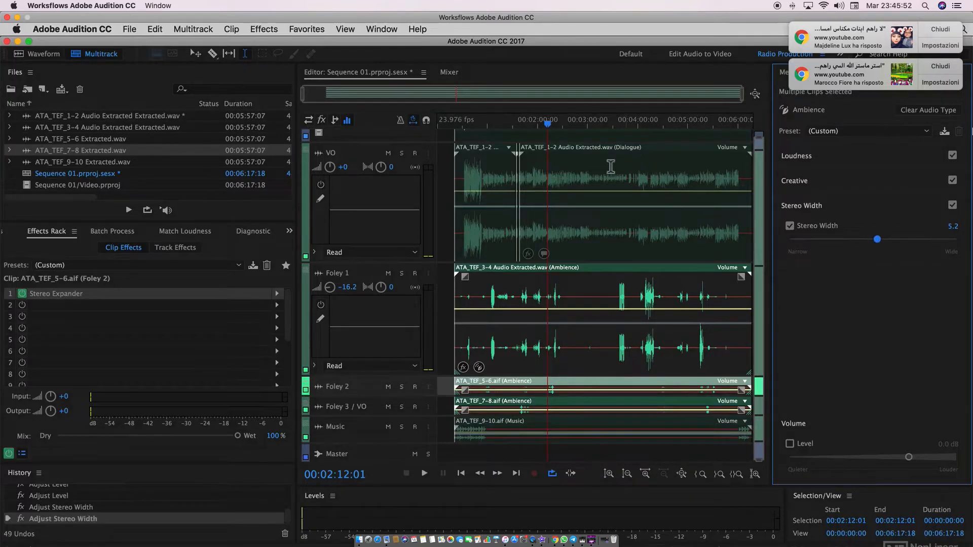
Step: Set the second VO clip's volume Level to −3.2 dB and its Dynamics amount to 5.5
click(593, 169)
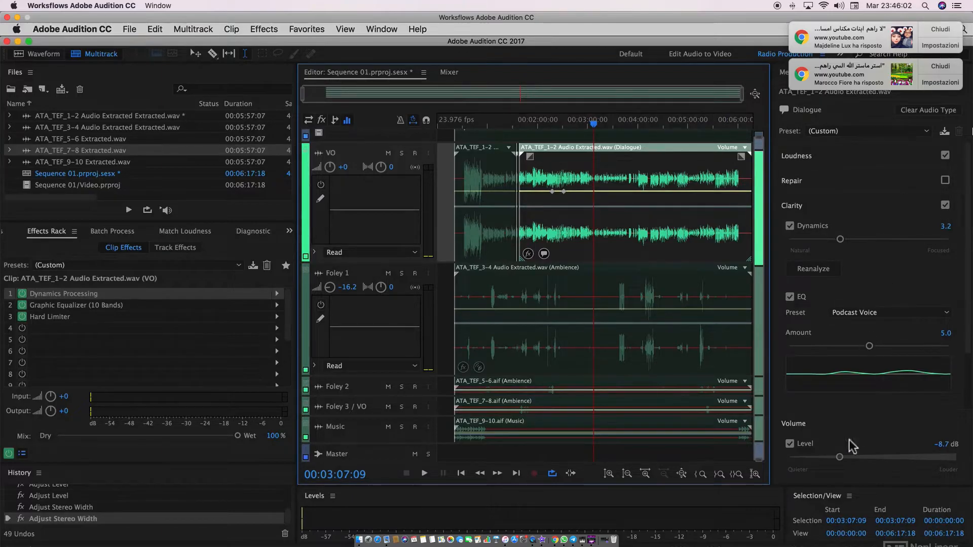
drag(839, 457, 883, 458)
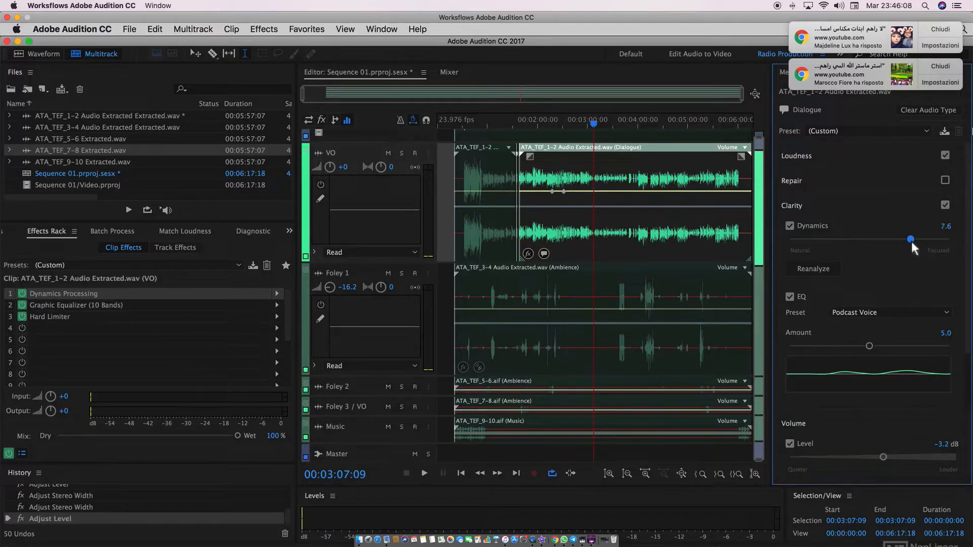
drag(900, 247, 878, 240)
Step: Look at the Dialogue presets and clear the audio type from the VO, Foley 2, Foley 3 / VO and Music clips
click(851, 134)
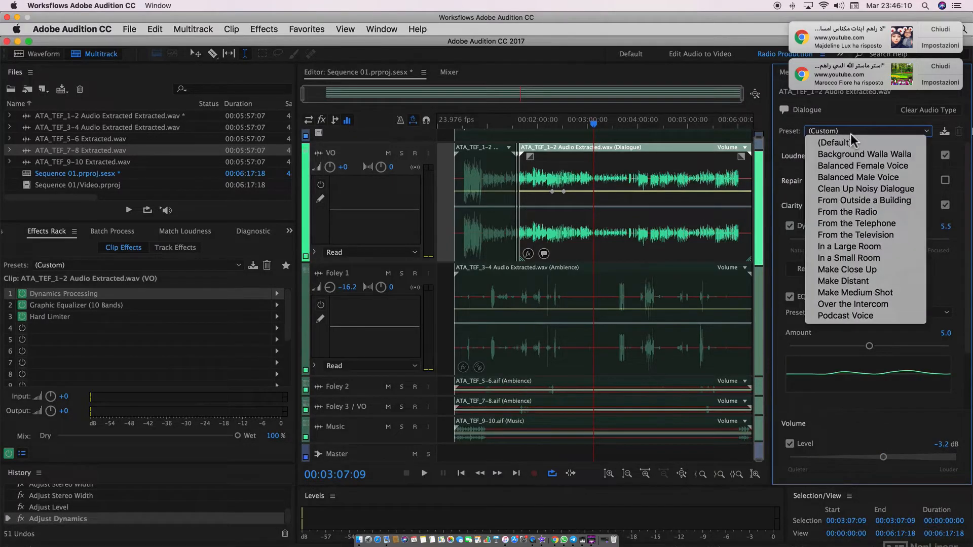
click(841, 129)
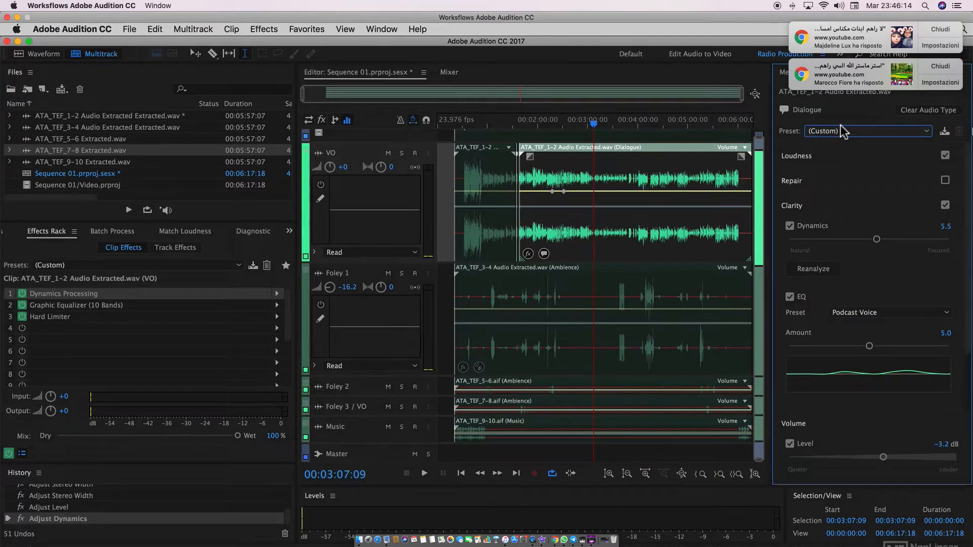
click(923, 110)
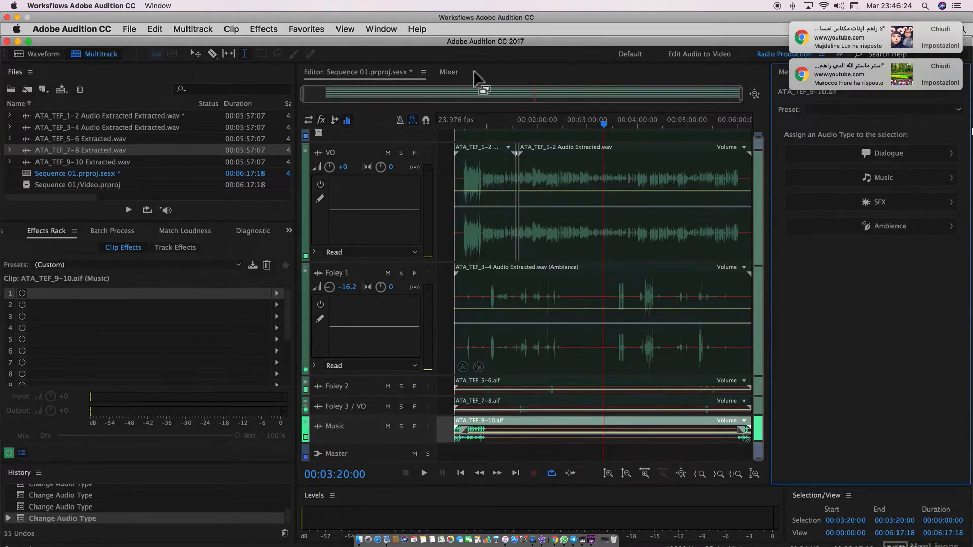
Step: View the track mixer and switch to a workspace with frequency and phase analysis displays
click(447, 73)
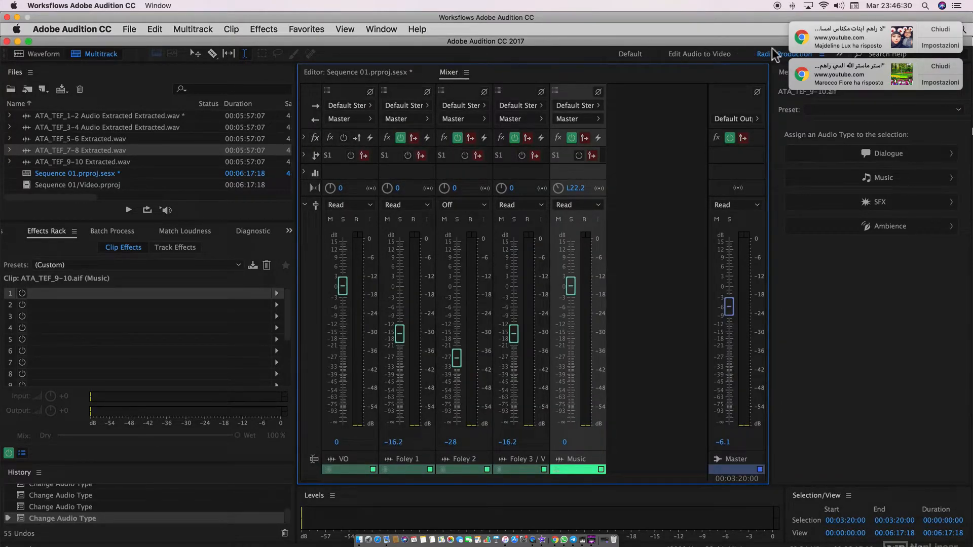
click(837, 54)
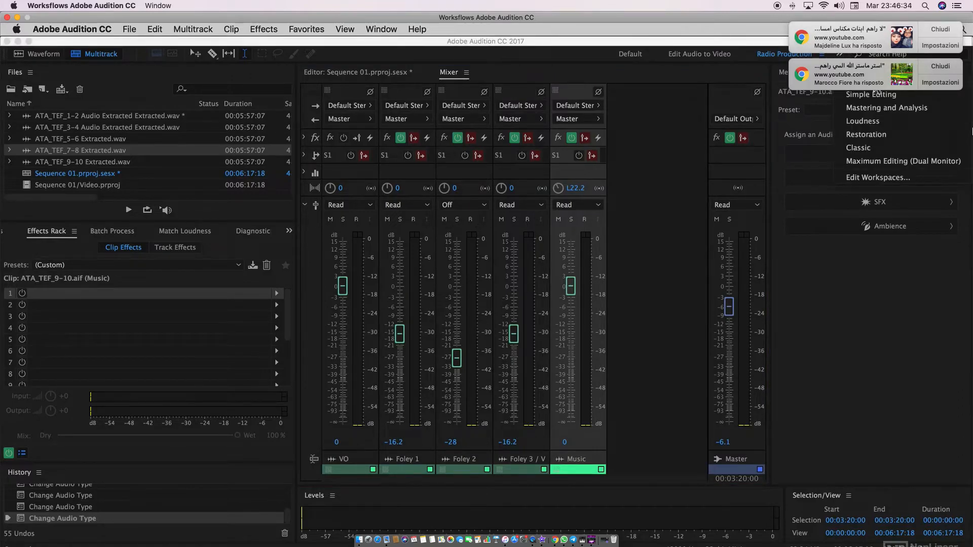
click(876, 94)
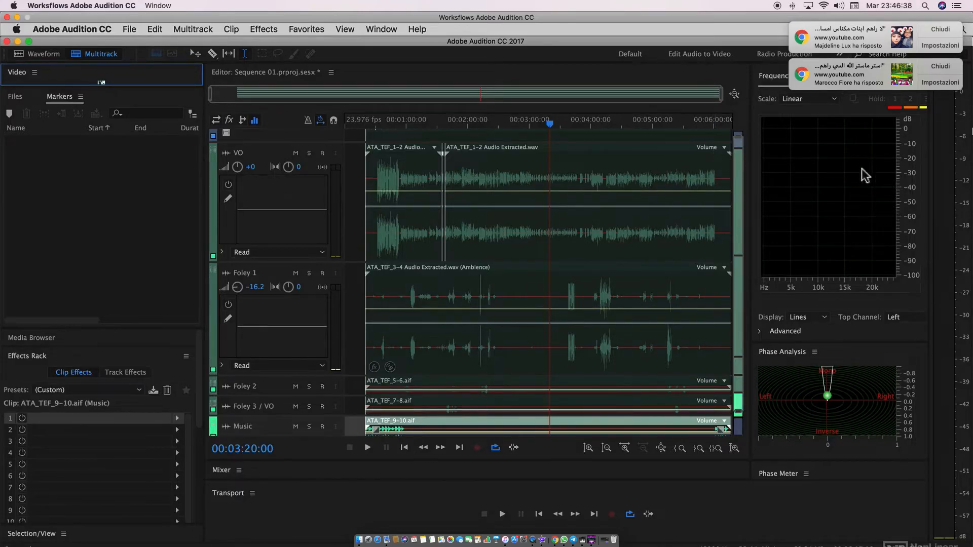
Step: Play the session, including from about 00:00:40, and watch its frequency and phase analysis
key(space)
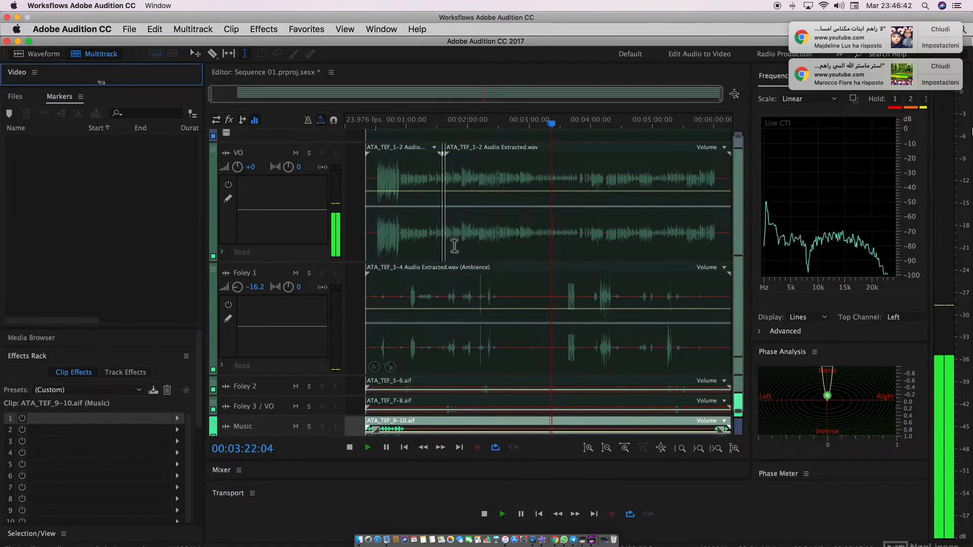
scroll(443, 288, up, 1)
click(382, 123)
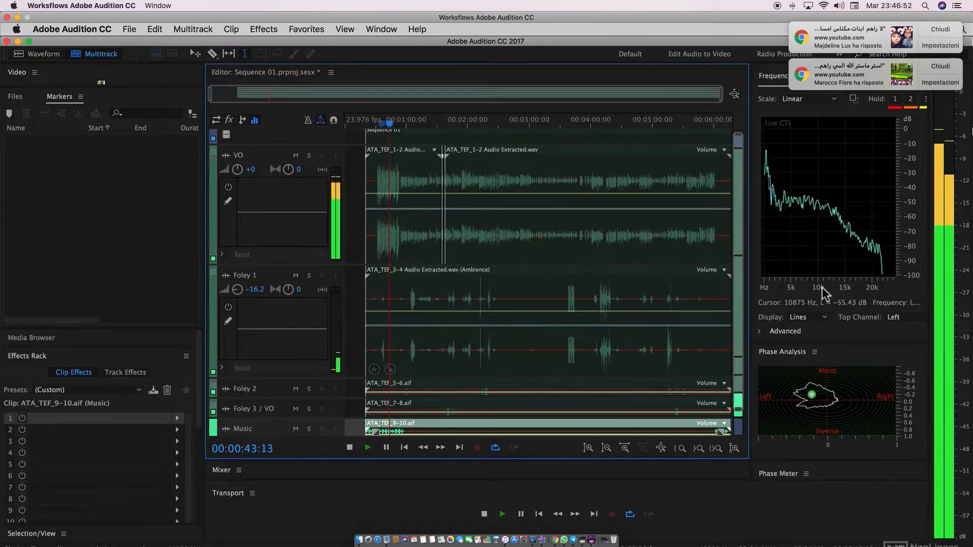
key(space)
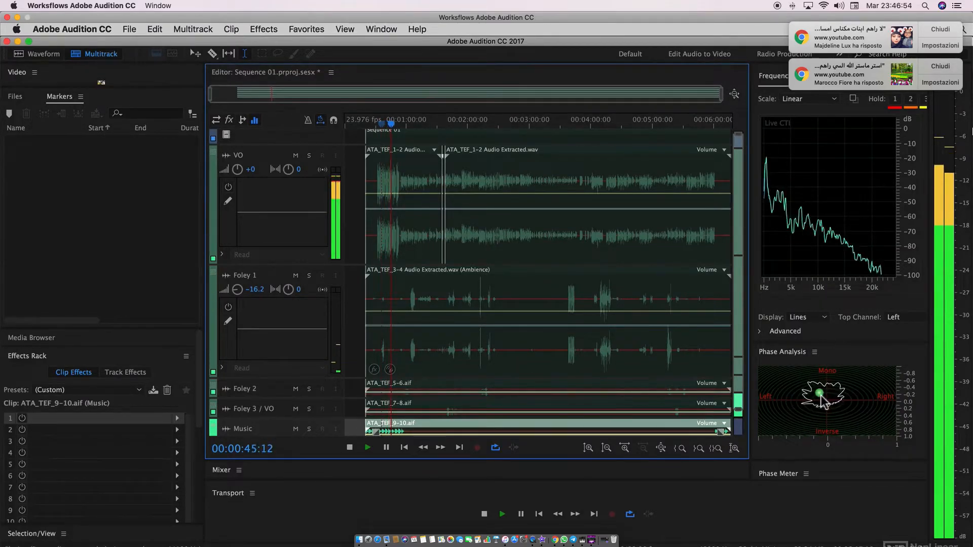
Step: Expand the mixer and lower the faders during playback: VO to −8.5, Master to −17.4 and Music to −7.7 dB
drag(445, 461, 444, 54)
key(space)
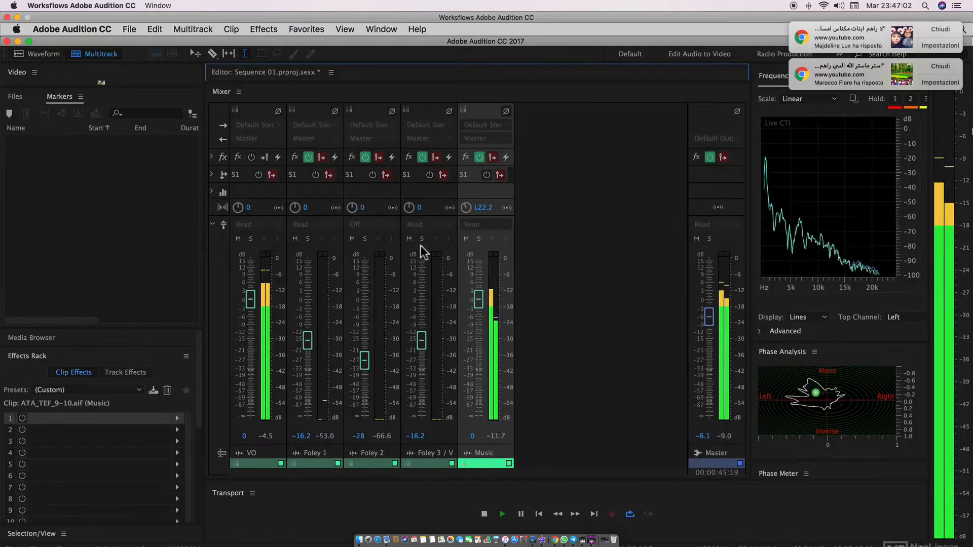
click(245, 301)
drag(245, 301, 249, 323)
drag(709, 316, 708, 343)
drag(478, 300, 480, 323)
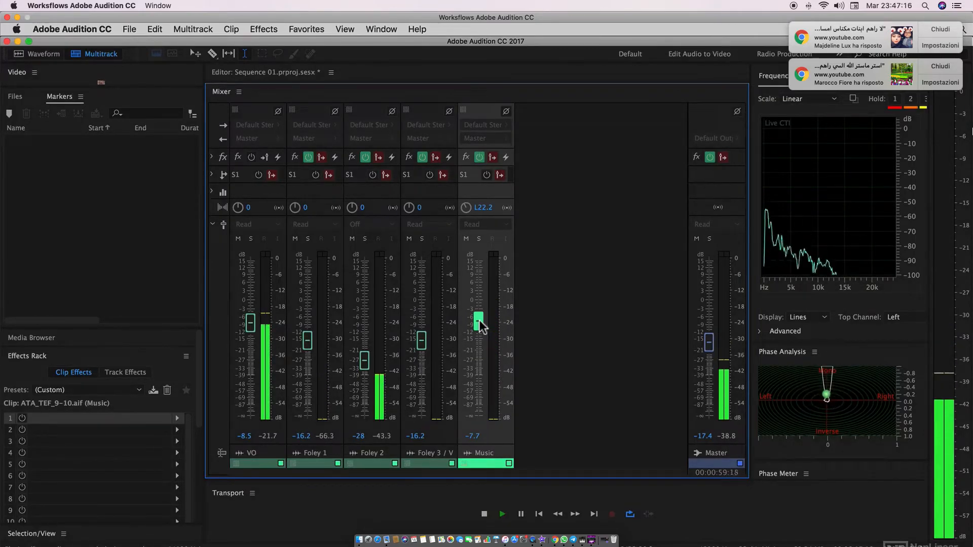
Step: Stop playback, raise the Master fader to −0.7 dB, and play the mix briefly to check its level
key(space)
drag(707, 339, 710, 297)
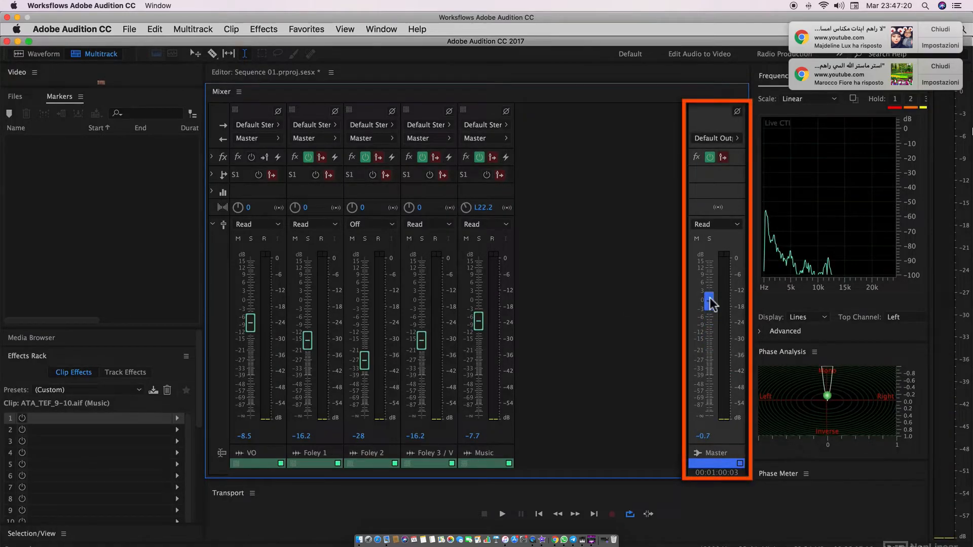
key(space)
key(space)
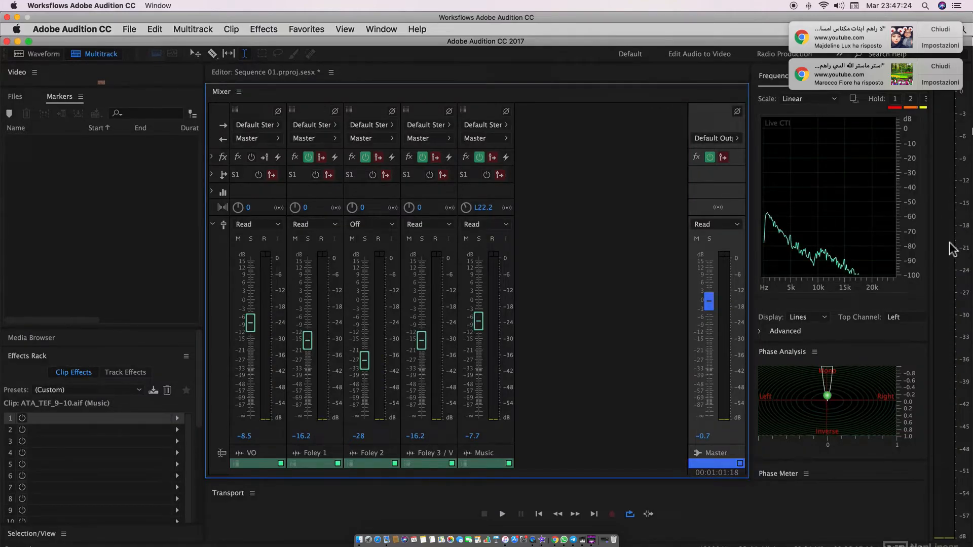
Step: Expand the advanced frequency analysis settings, then play the mix while enlarging the phase meter and phase analysis displays to examine them
click(758, 332)
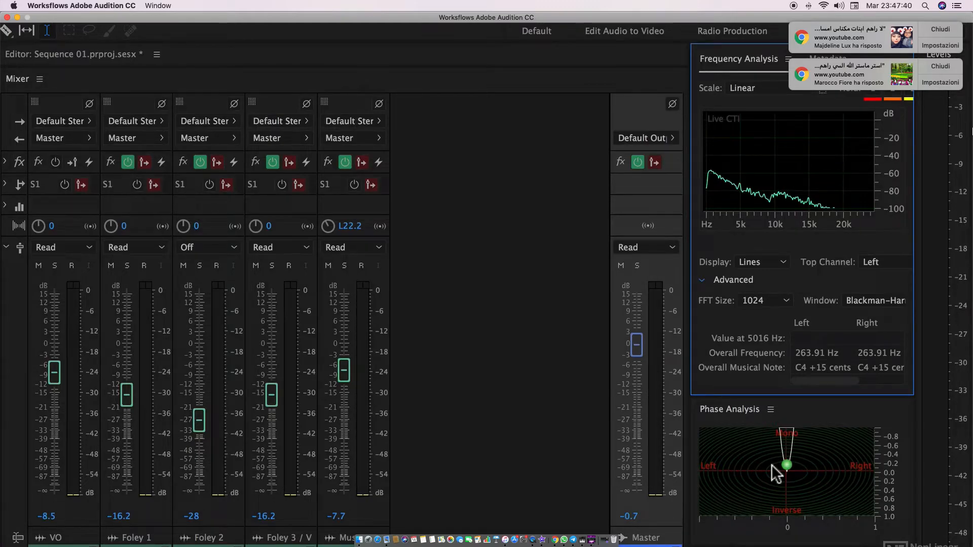
key(space)
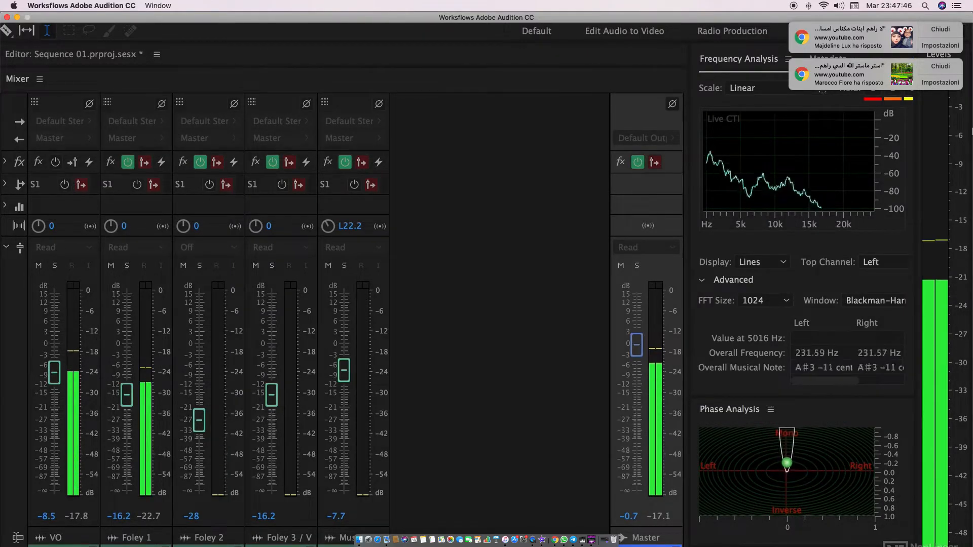
drag(747, 543, 751, 100)
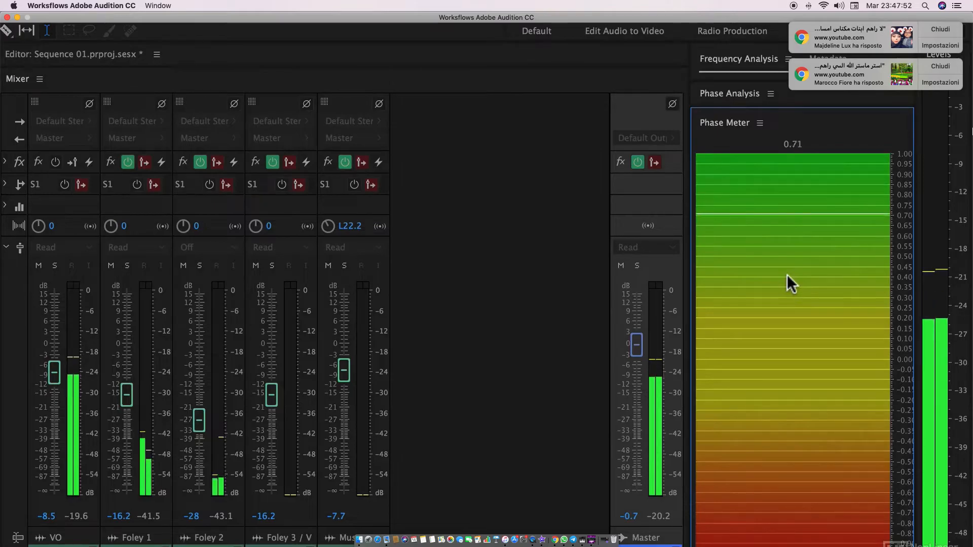
drag(785, 106, 821, 423)
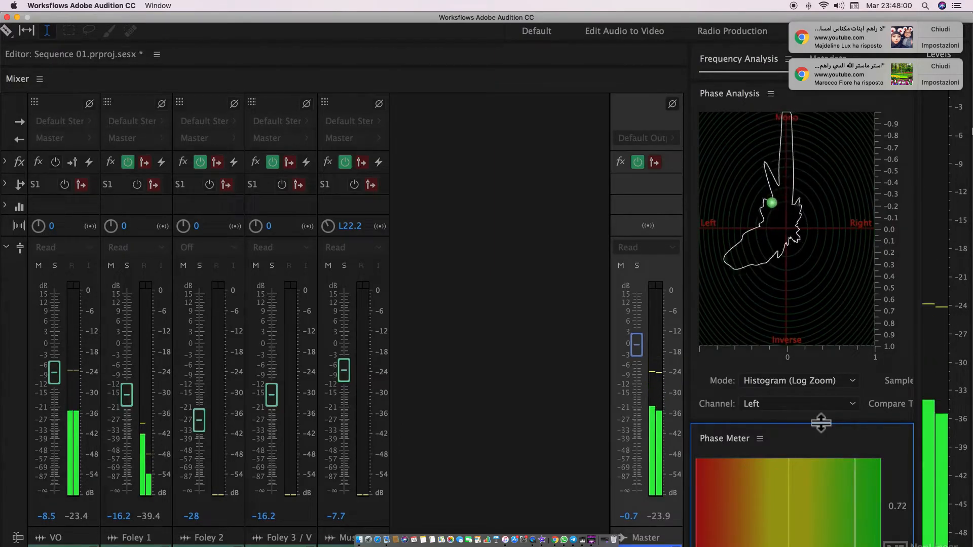
key(space)
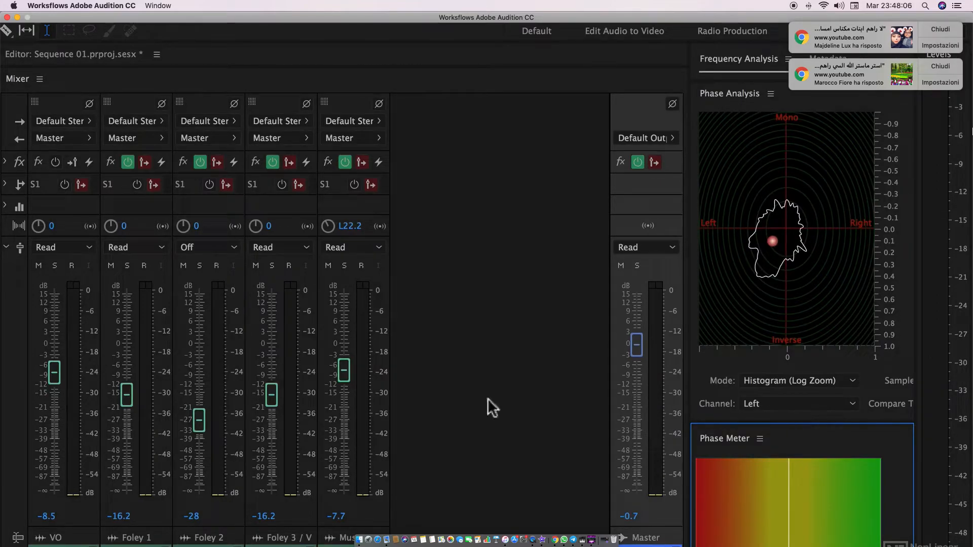
Step: Set the VO track's automation mode to Write and record fader moves during playback, ending at −4.4 dB
click(90, 248)
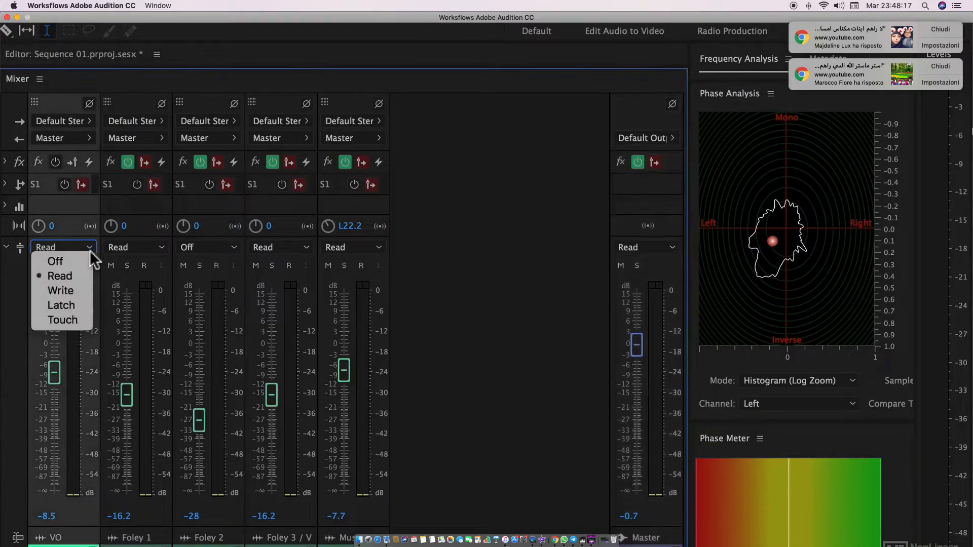
click(75, 291)
key(space)
mouse_move(55, 373)
mouse_down()
mouse_move(56, 427)
mouse_move(62, 360)
mouse_up()
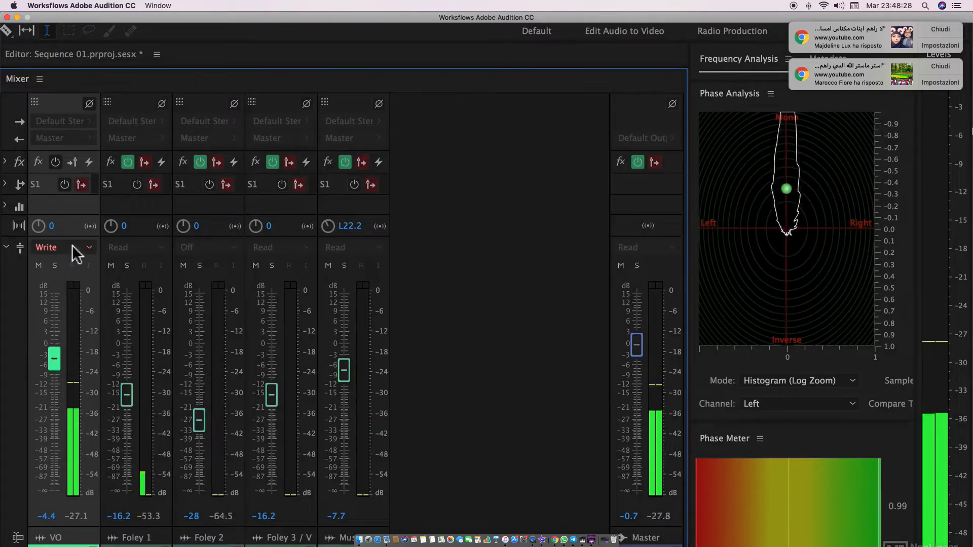
key(space)
click(76, 248)
click(76, 249)
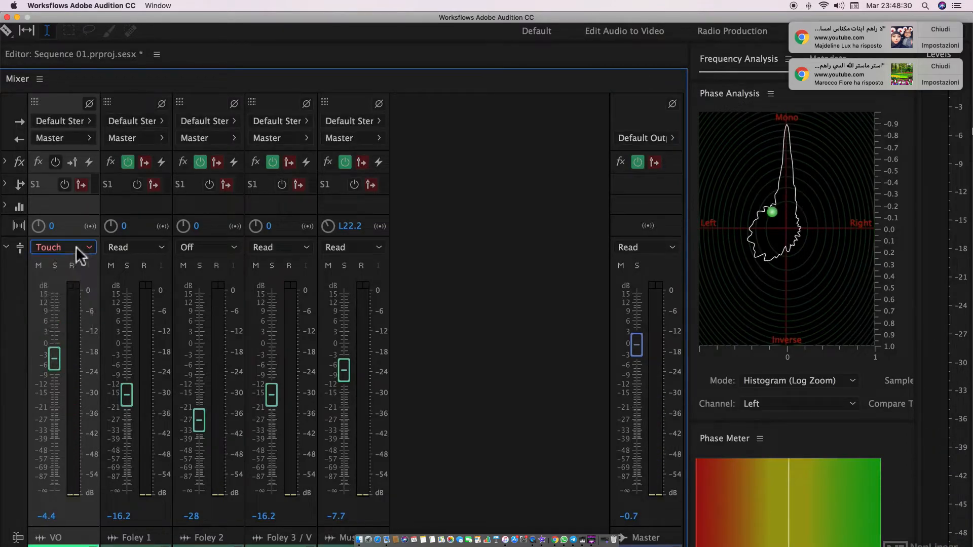
Step: Uncover the multitrack editor above the mixer and scrub the VO track back to 00:01:15:16
drag(135, 66, 153, 355)
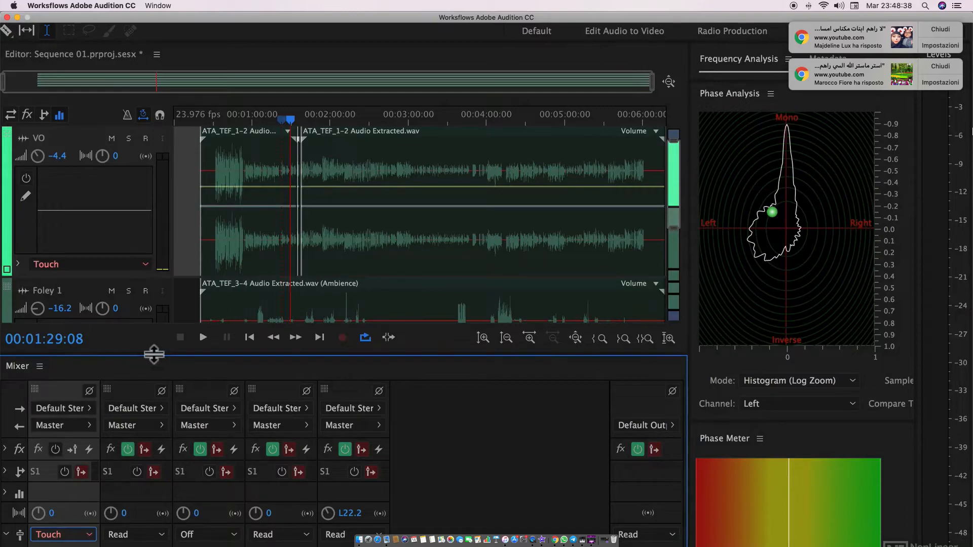
drag(290, 132, 273, 131)
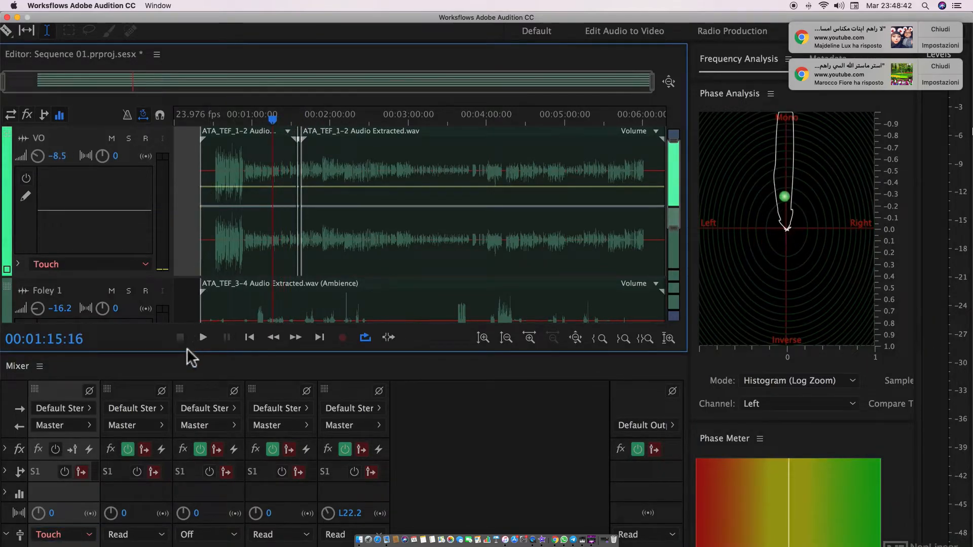
drag(199, 354, 199, 184)
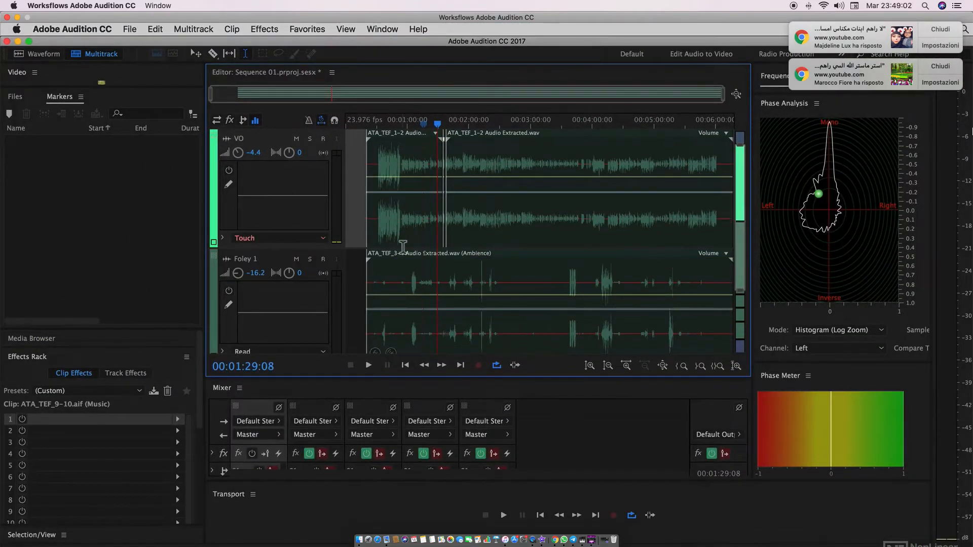
Step: Expand the VO track's automation lane and show its Volume envelope
click(223, 239)
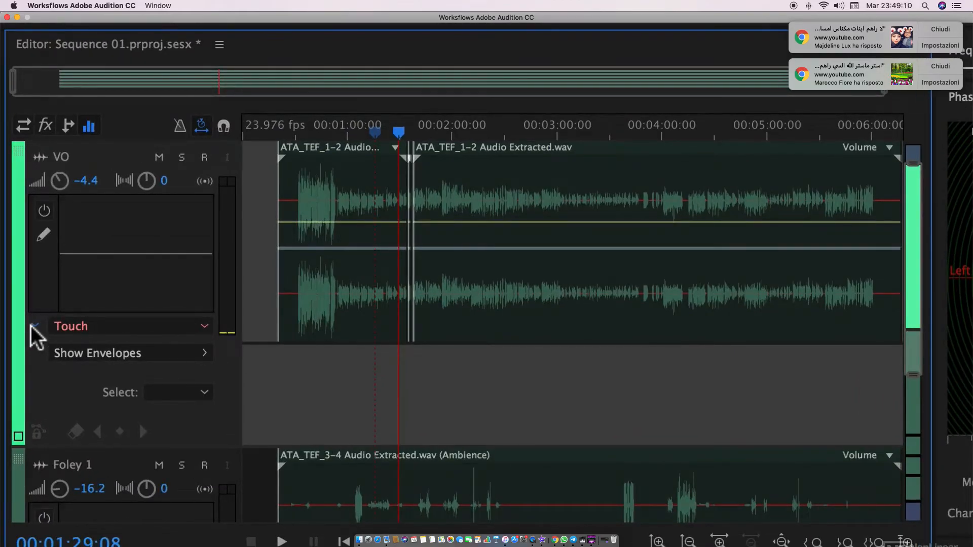
click(135, 352)
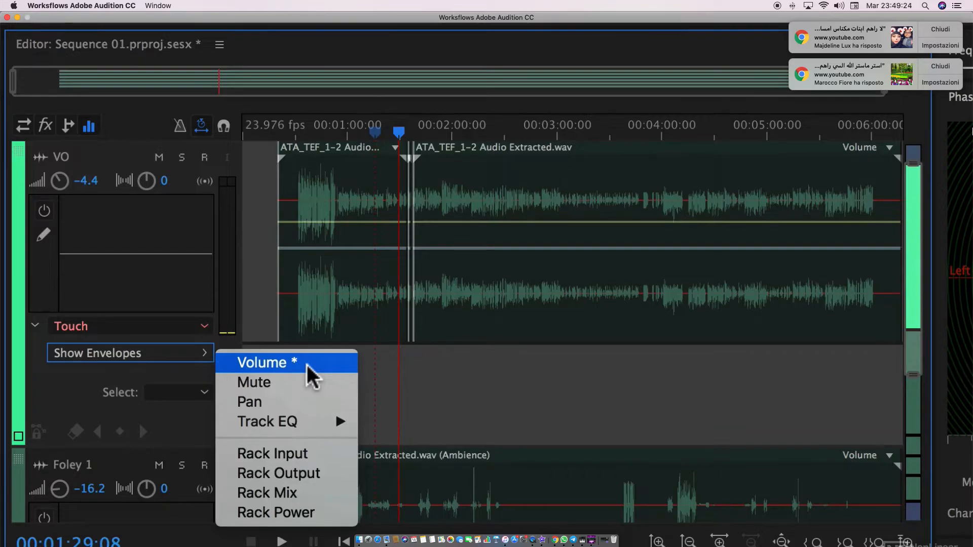
click(409, 362)
click(185, 387)
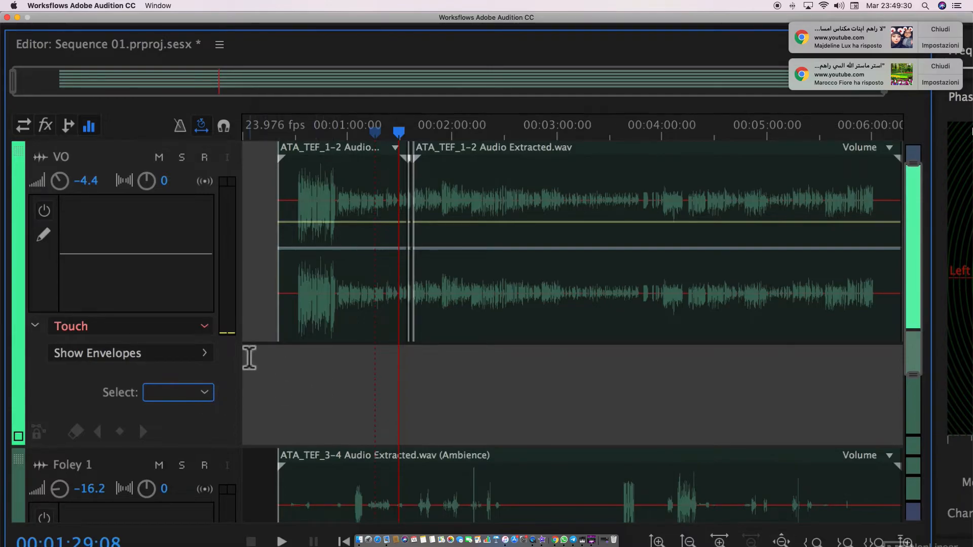
click(118, 352)
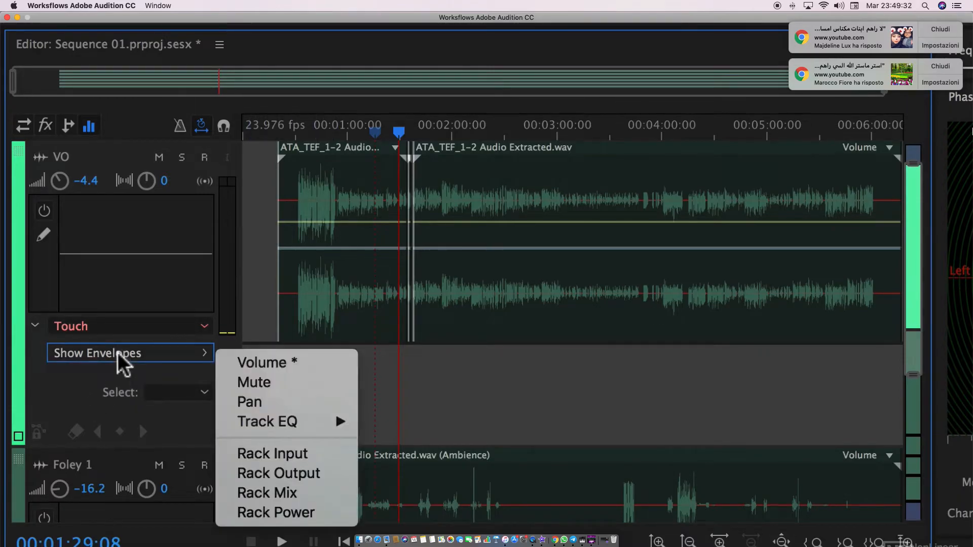
click(255, 363)
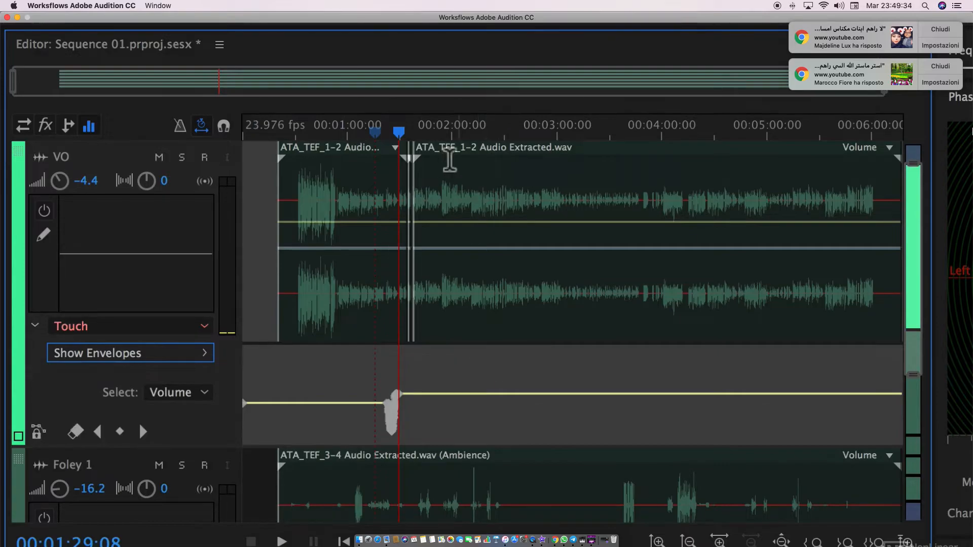
Step: Inspect the recorded VO volume automation up close and play it from just before 00:01:24
scroll(425, 395, up, 5)
scroll(426, 395, down, 2)
scroll(426, 395, left, 2)
scroll(426, 396, left, 4)
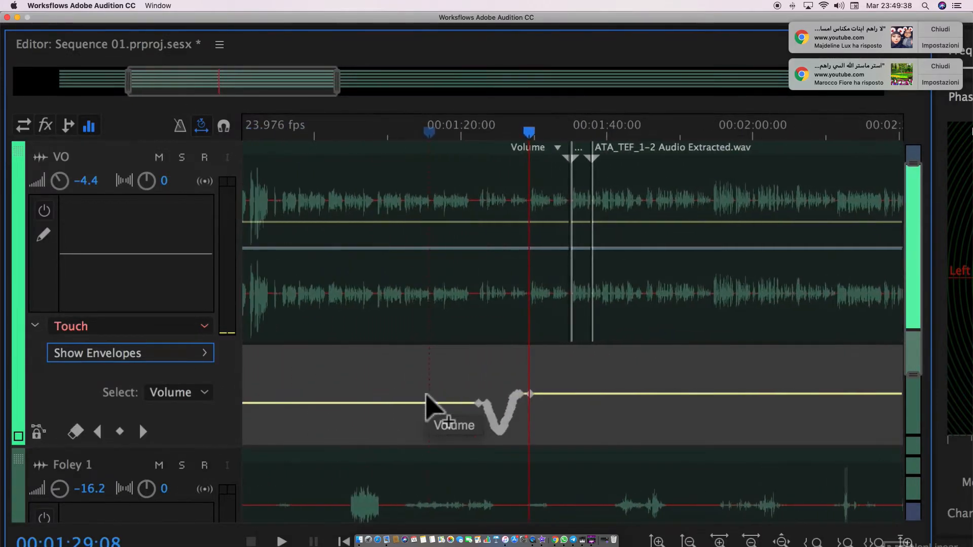
scroll(396, 393, up, 4)
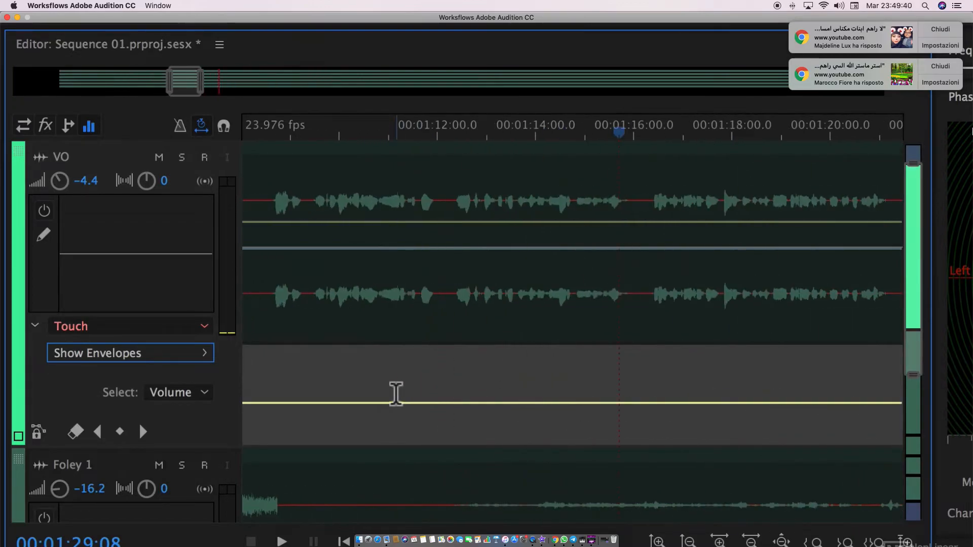
scroll(436, 391, right, 1)
scroll(462, 392, right, 10)
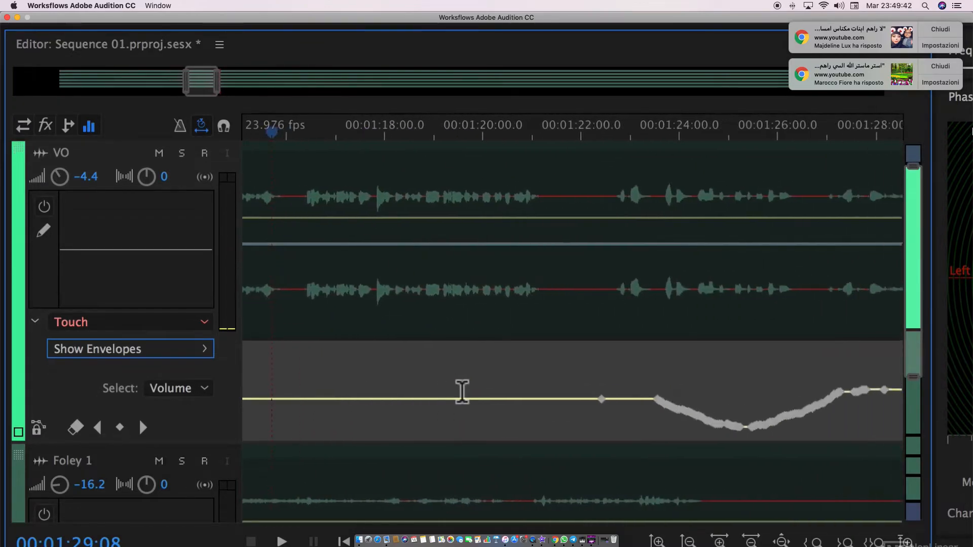
click(542, 133)
key(space)
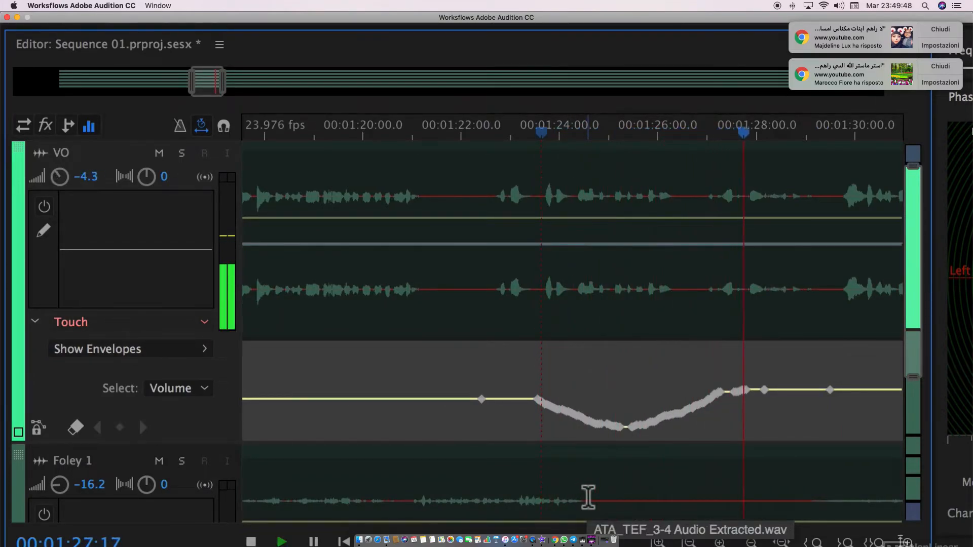
key(space)
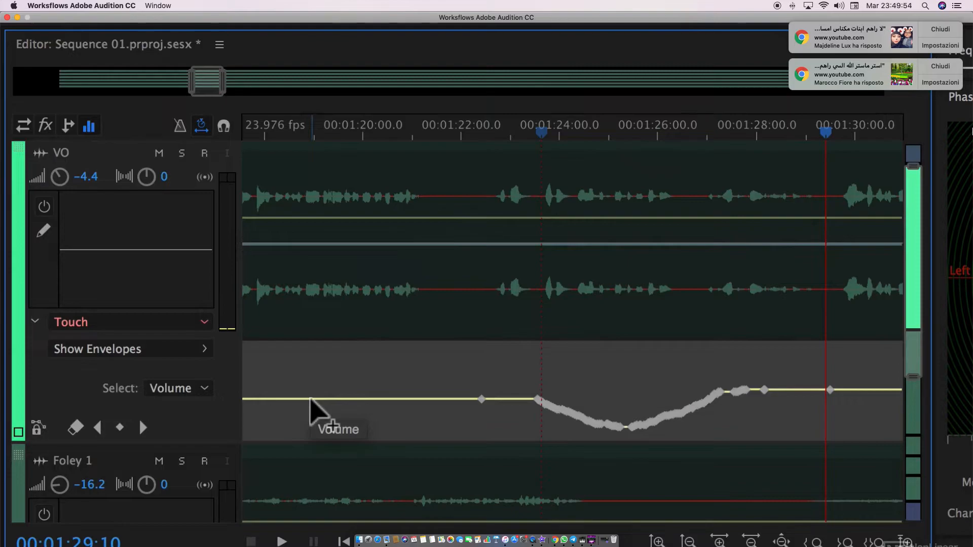
Step: Add keyframes to the VO track's volume envelope between about 00:01:19 and 00:01:21, shaping a dip followed by a peak
click(311, 400)
click(408, 400)
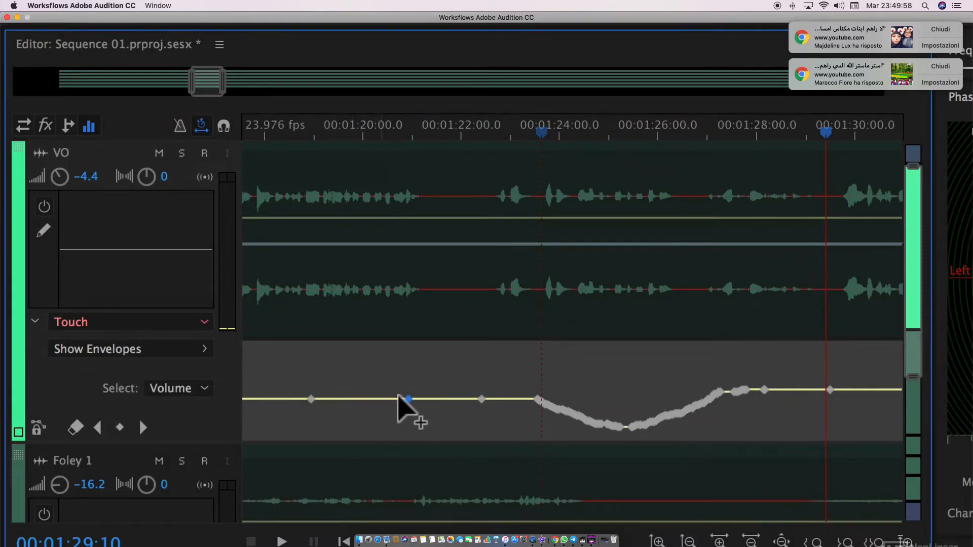
drag(409, 401, 347, 429)
drag(408, 415, 409, 378)
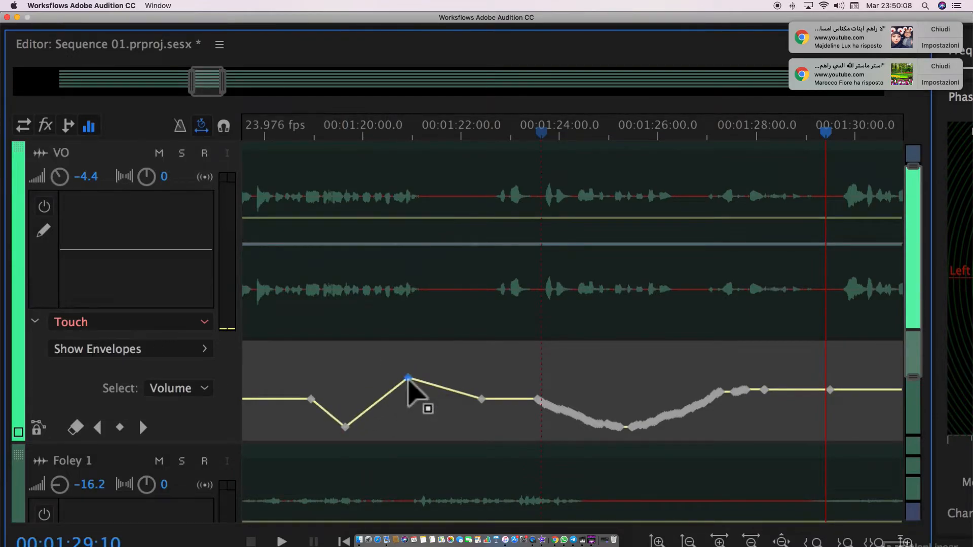
Step: Raise the VO clip's own volume line slightly and add two keyframes after 00:01:21, lowering the second to ramp the clip volume down
scroll(408, 380, down, 5)
scroll(409, 380, up, 6)
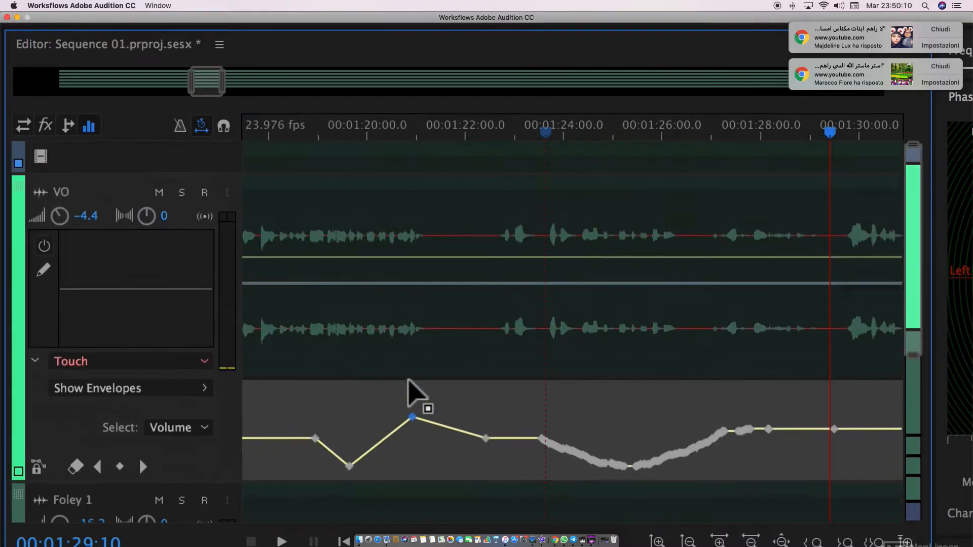
click(446, 244)
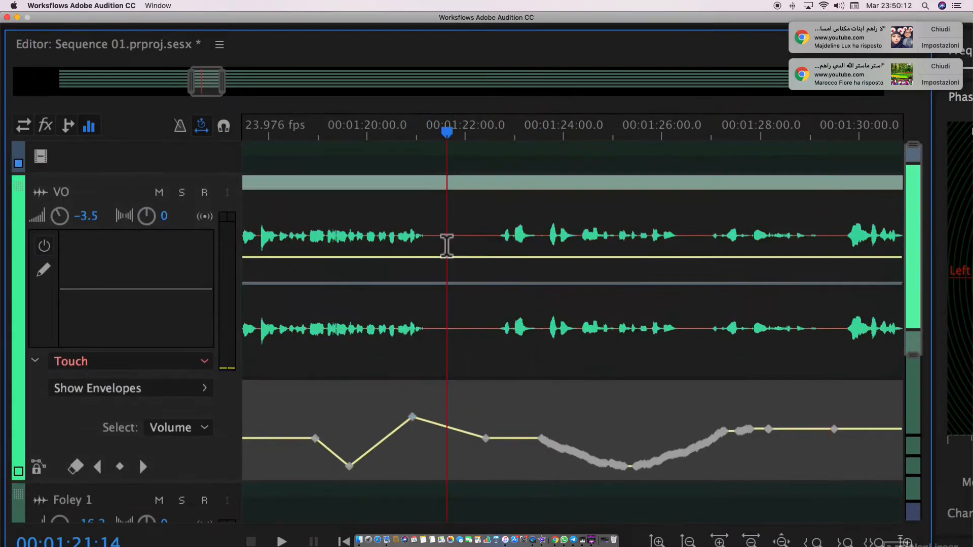
mouse_move(430, 256)
mouse_down()
mouse_move(440, 230)
mouse_move(439, 256)
mouse_move(444, 226)
mouse_move(437, 251)
mouse_up()
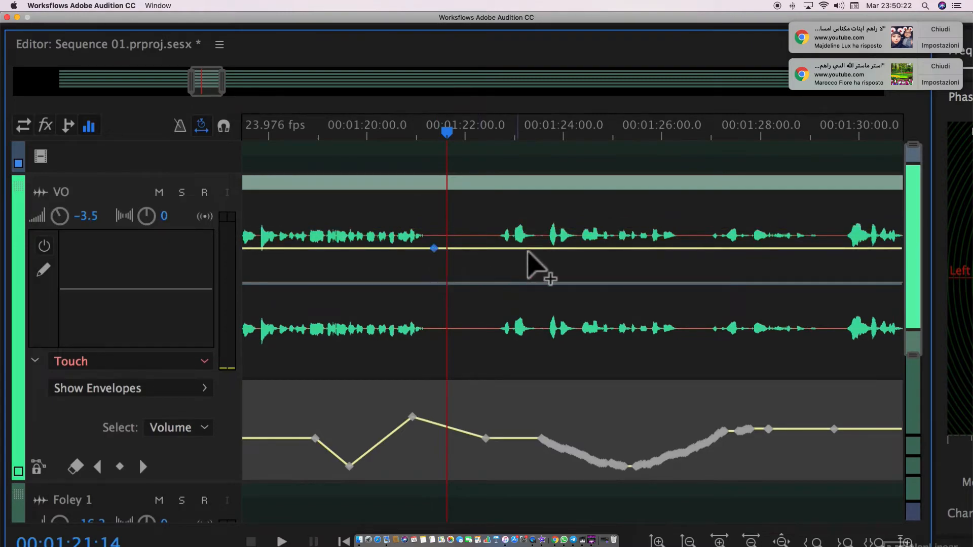
click(563, 248)
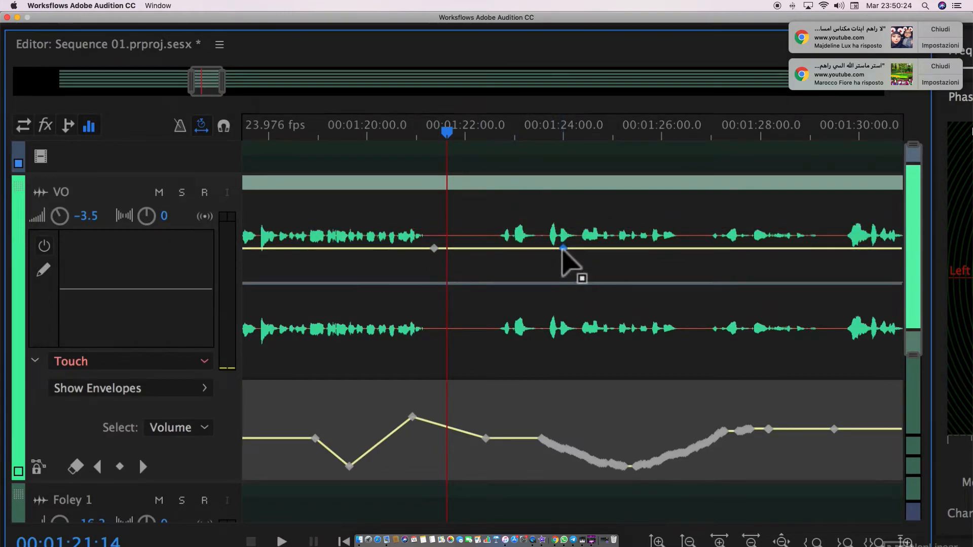
drag(563, 248, 534, 284)
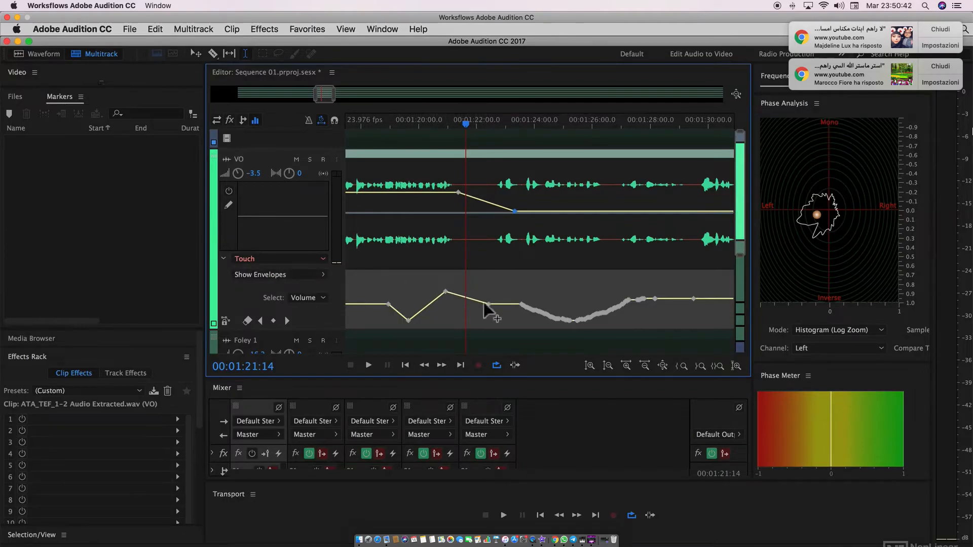
Step: Review the envelope parameters available for the VO track, including Mute, Pan and the Track EQ bands
click(305, 283)
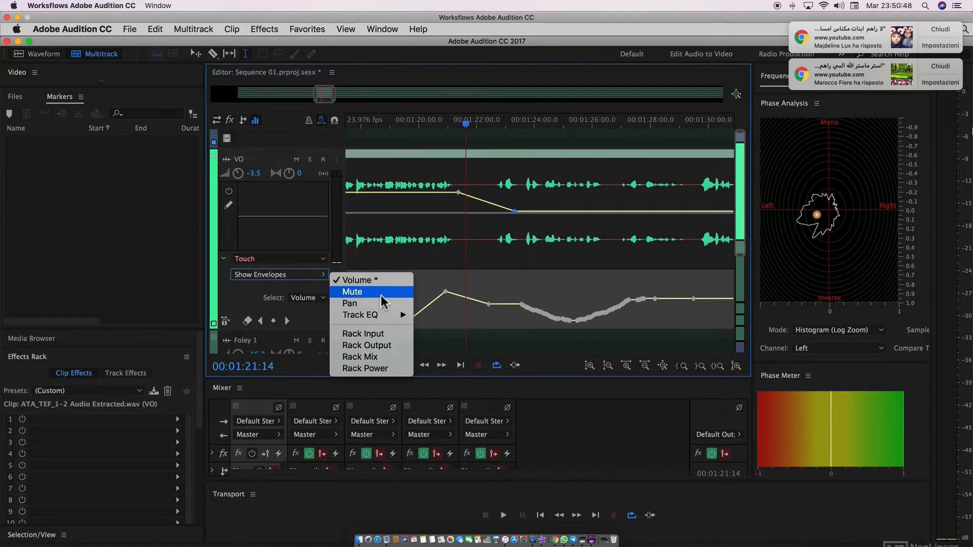
click(513, 305)
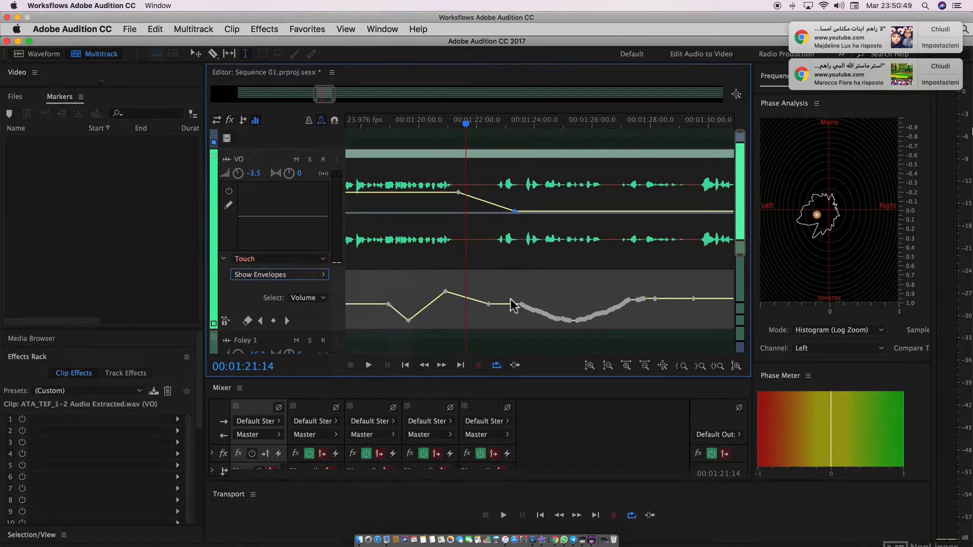
click(324, 277)
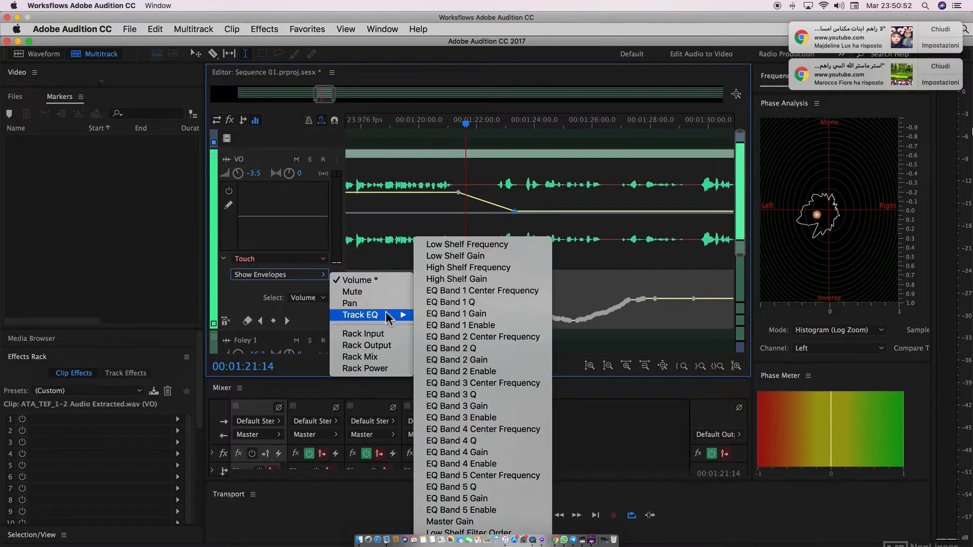
mouse_move(390, 315)
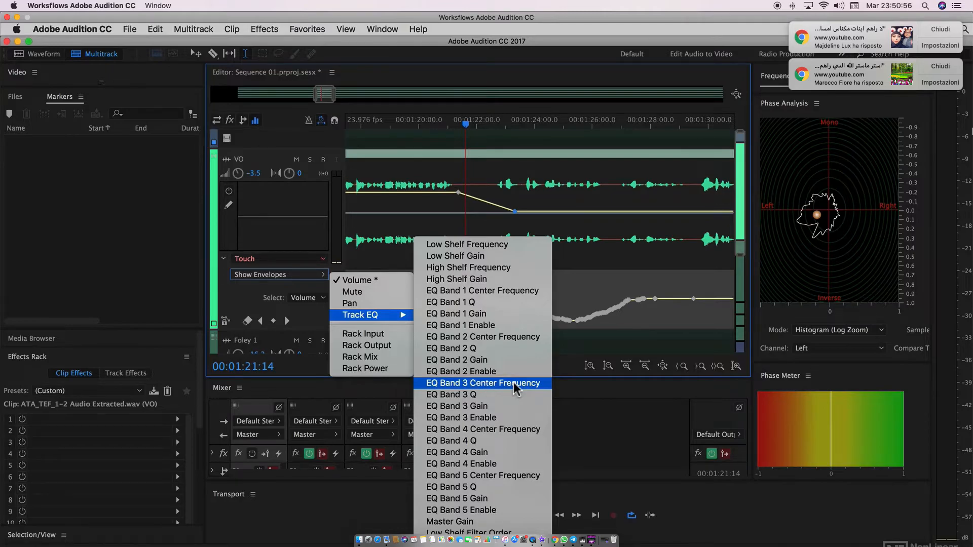
click(514, 384)
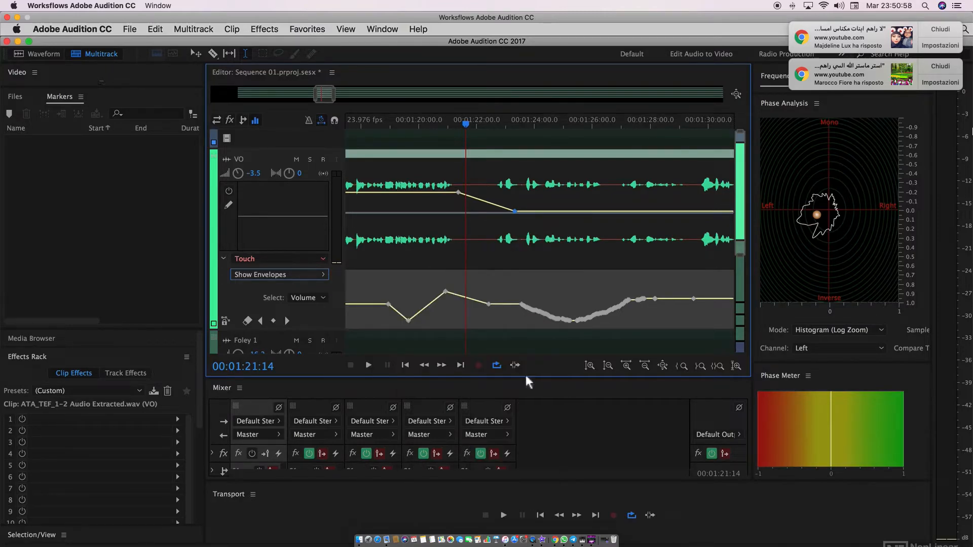
Step: Enlarge the mixer, set the Master track's automation to Write, and record its fader being lowered to about -40 dB from 00:01:21:14
drag(528, 379, 548, 134)
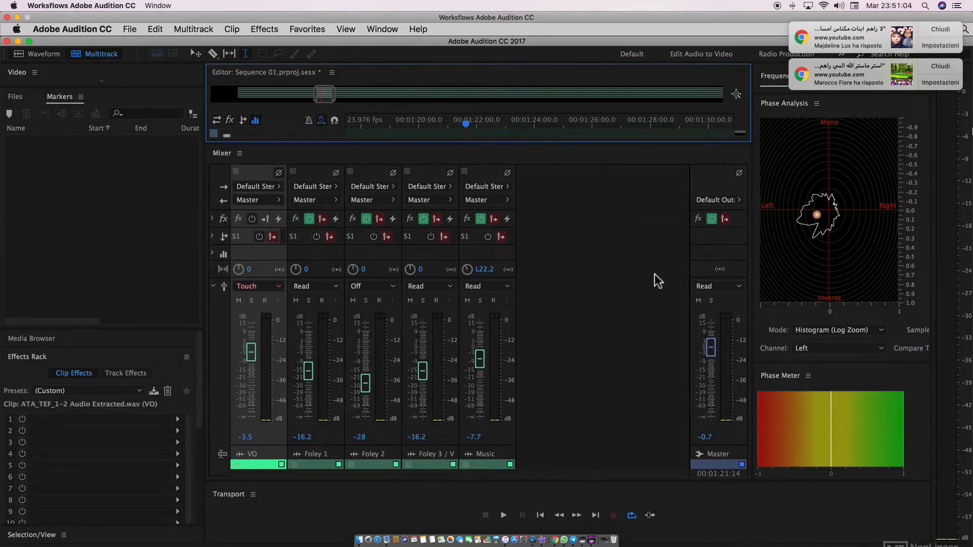
click(723, 287)
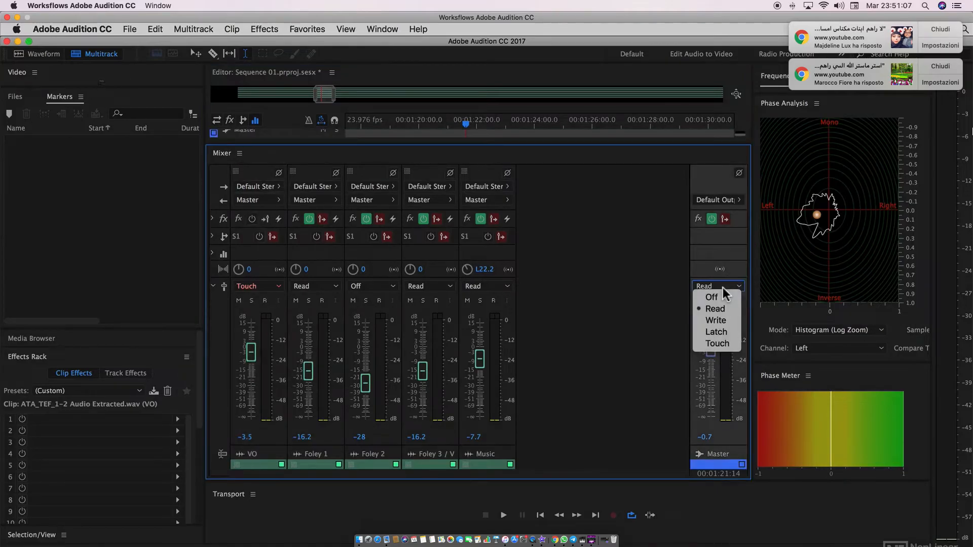
click(730, 320)
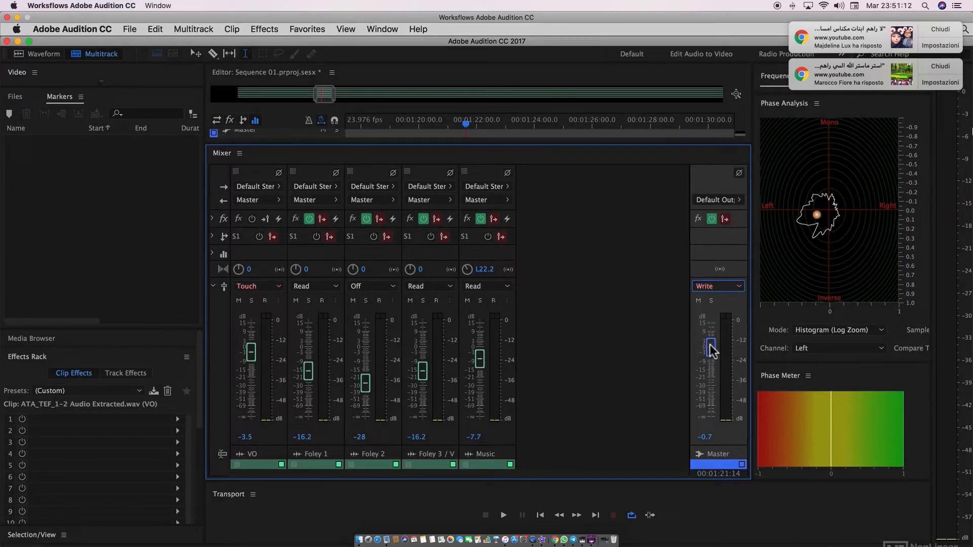
key(space)
drag(710, 352, 711, 392)
key(space)
Step: Play back the recorded Master fader automation from just after 00:01:21 to about 00:01:25
click(460, 127)
key(space)
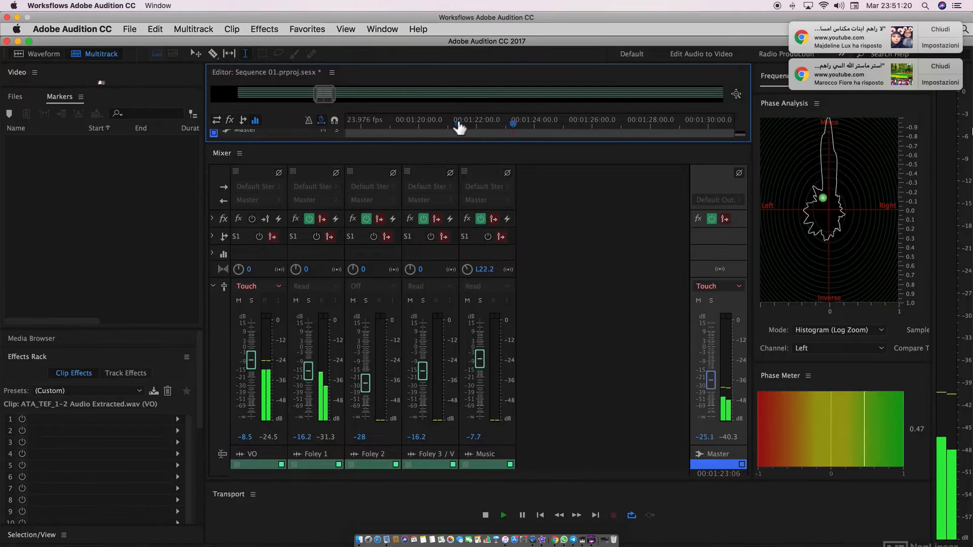
key(space)
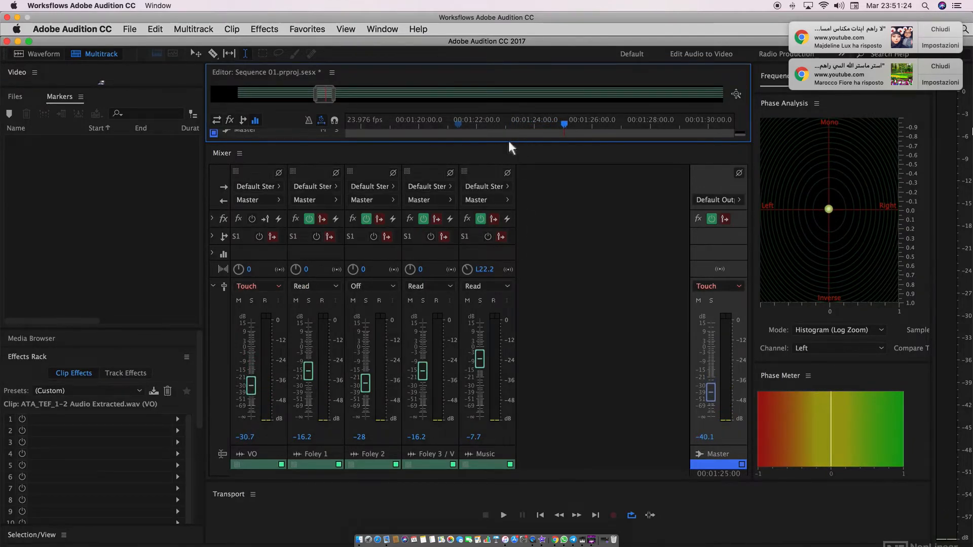
Step: Enlarge the Master track in the multitrack editor, expand its automation lane and show its Volume envelope
drag(509, 145, 531, 435)
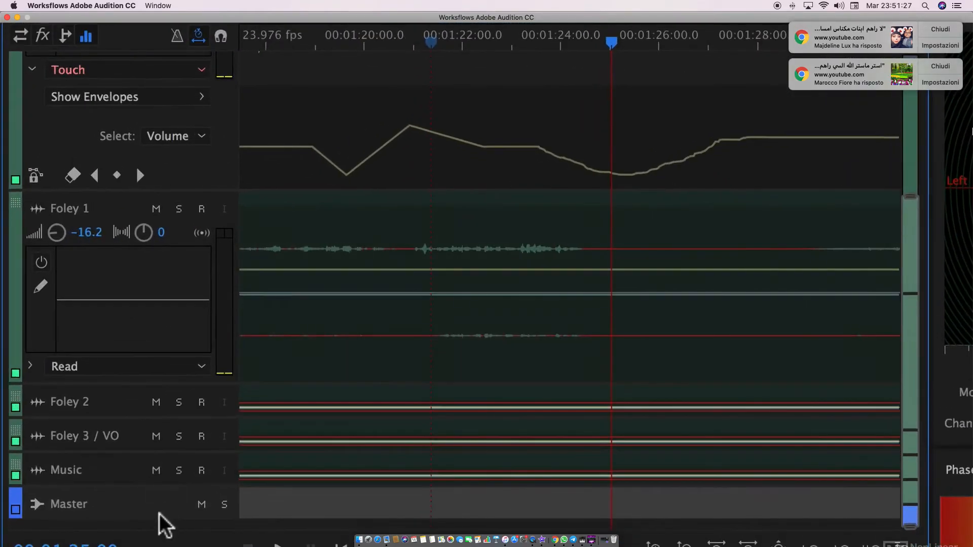
drag(159, 523, 160, 546)
scroll(361, 284, down, 3)
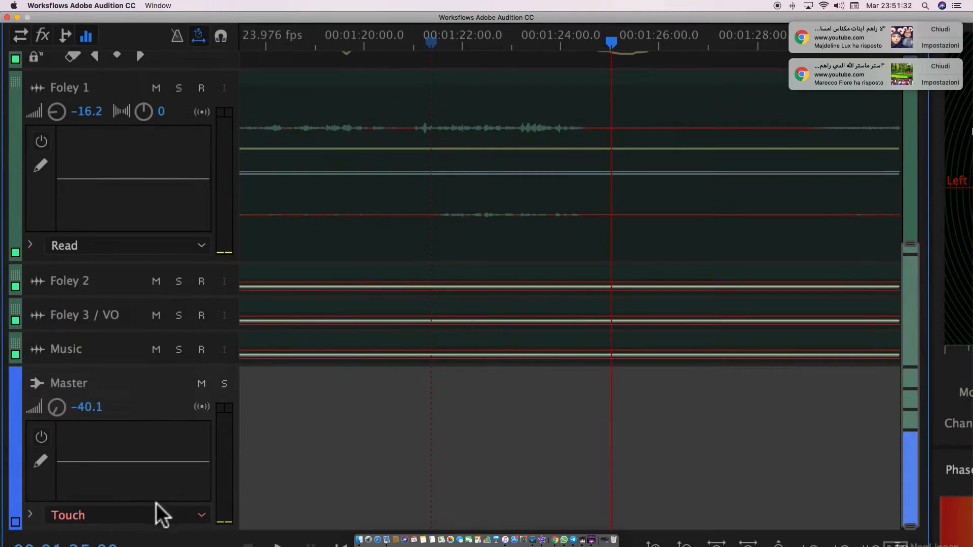
click(30, 514)
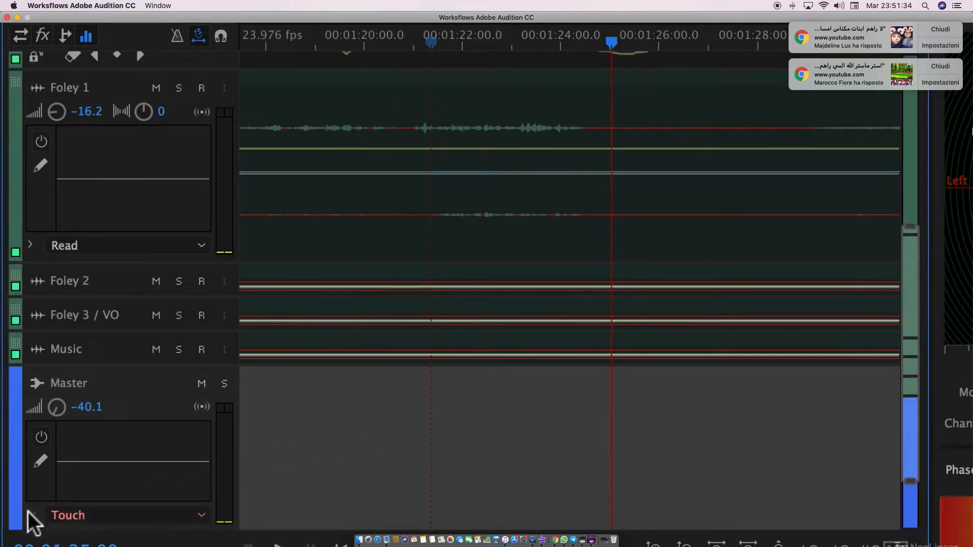
scroll(418, 453, down, 2)
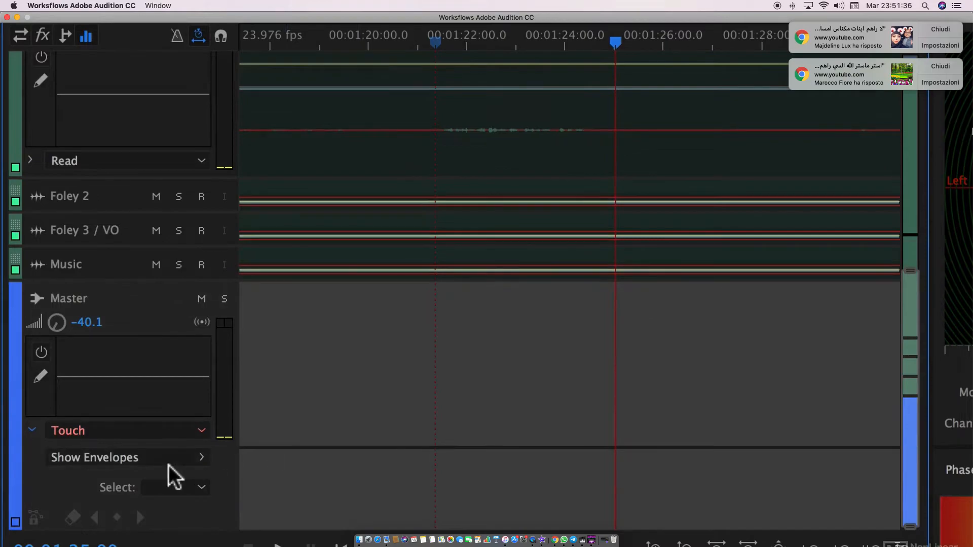
click(207, 462)
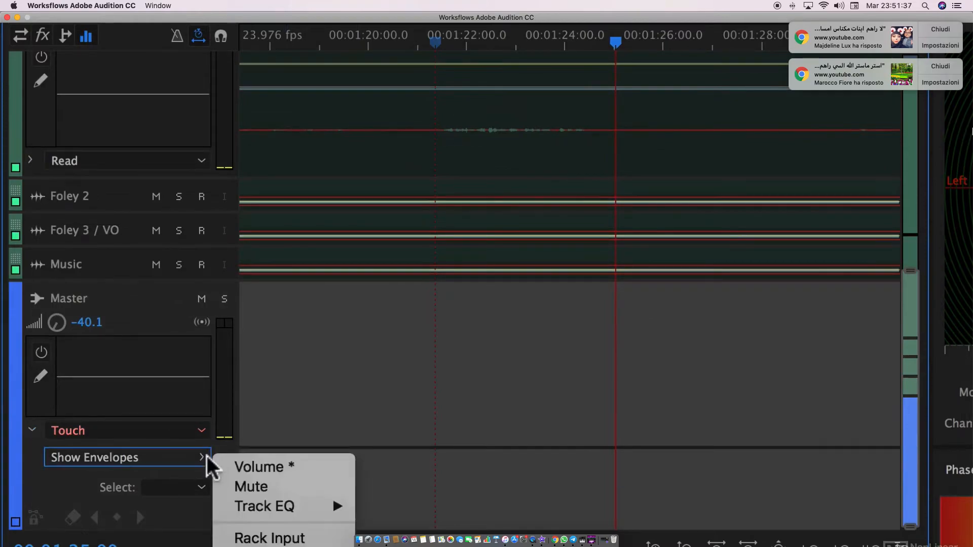
click(306, 477)
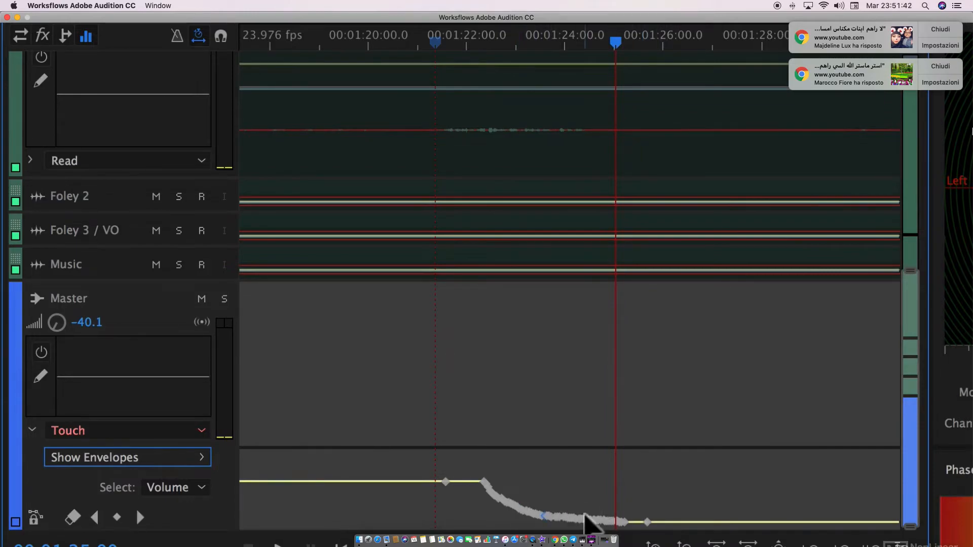
Step: Mark a time range over the Master track's volume fade and move through its keyframes forward and back
mouse_move(657, 516)
mouse_down()
mouse_move(523, 463)
mouse_move(442, 457)
mouse_up()
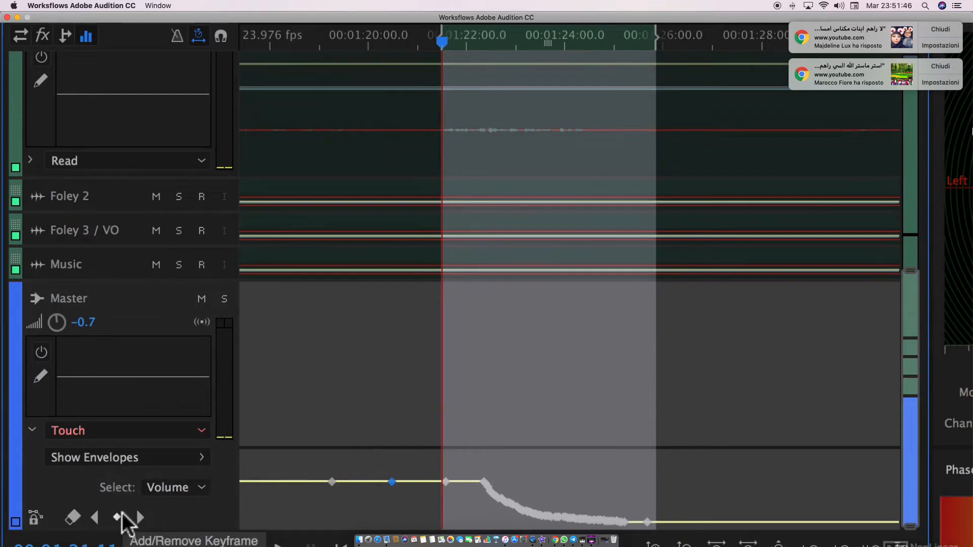
click(141, 519)
click(141, 519)
click(140, 519)
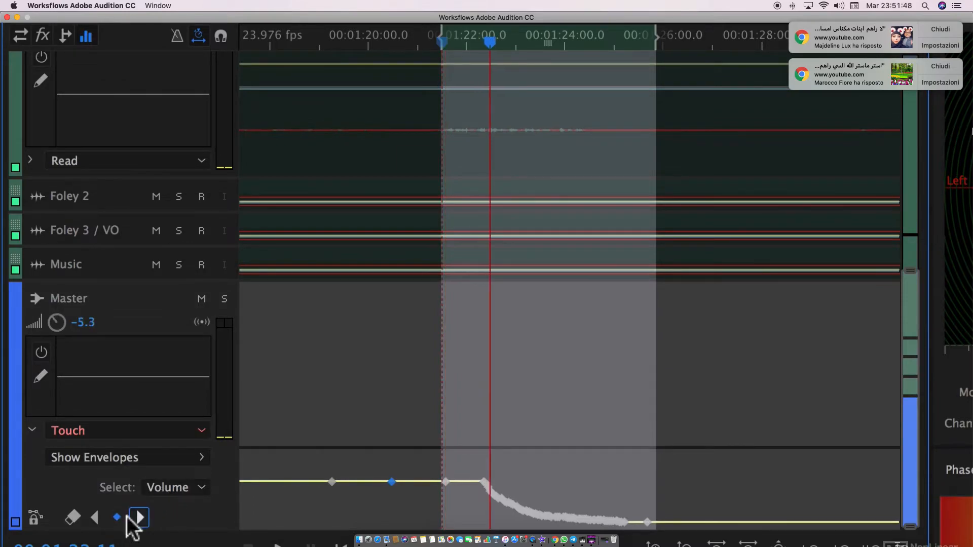
click(96, 518)
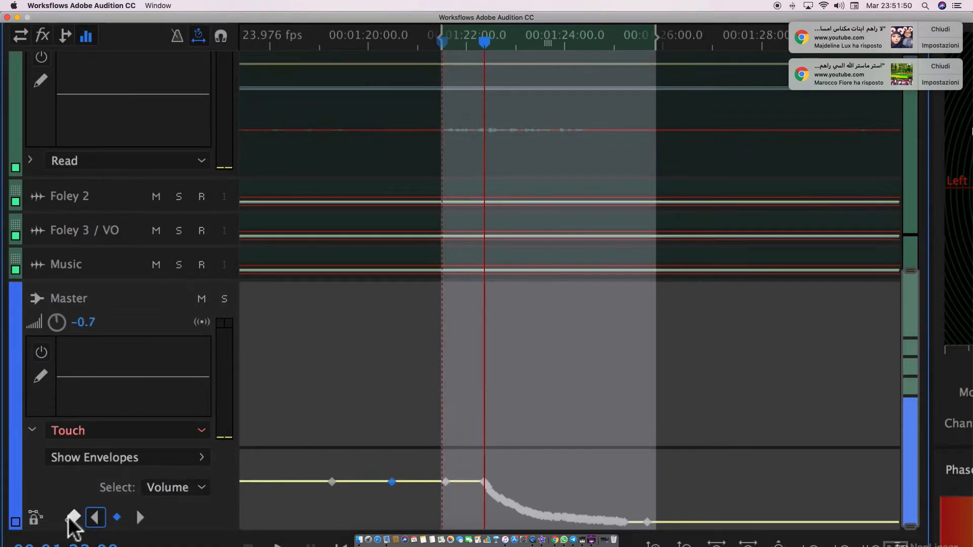
Step: Clear all volume envelope keyframes from the Master track and from the VO track
click(73, 518)
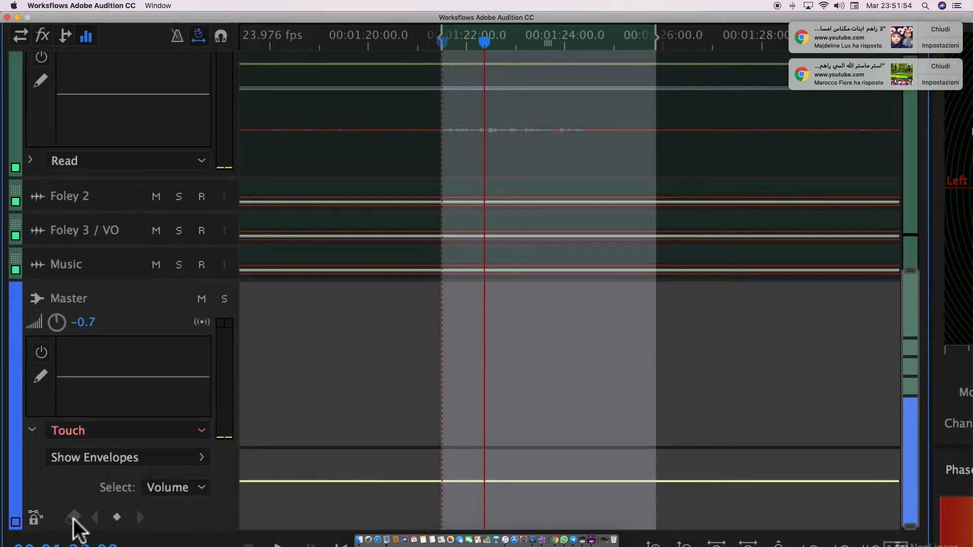
scroll(75, 518, up, 3)
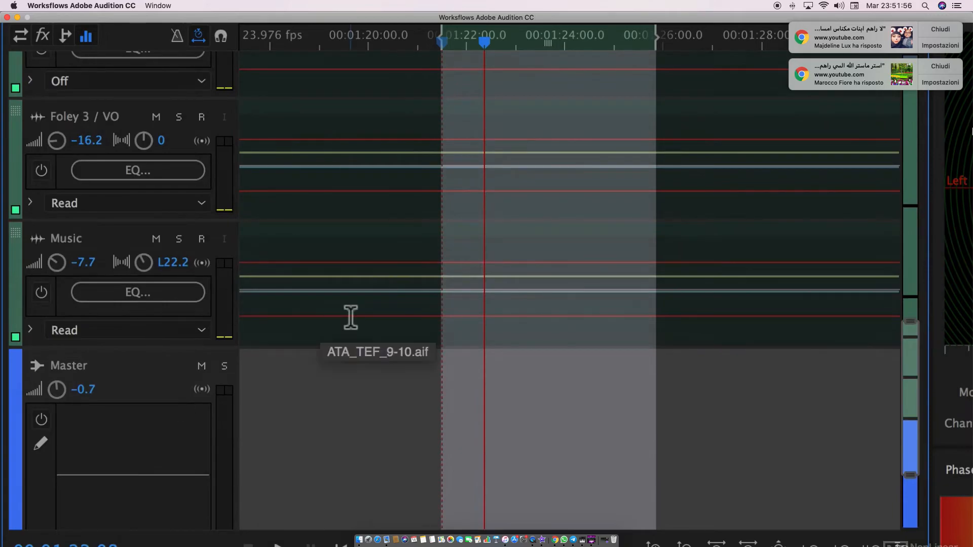
scroll(351, 317, up, 12)
scroll(350, 317, down, 3)
click(55, 228)
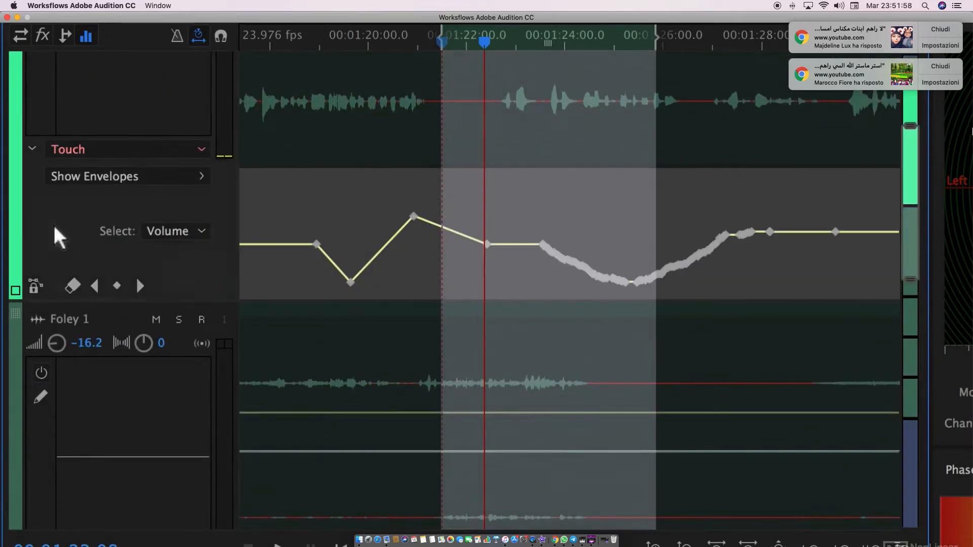
click(72, 284)
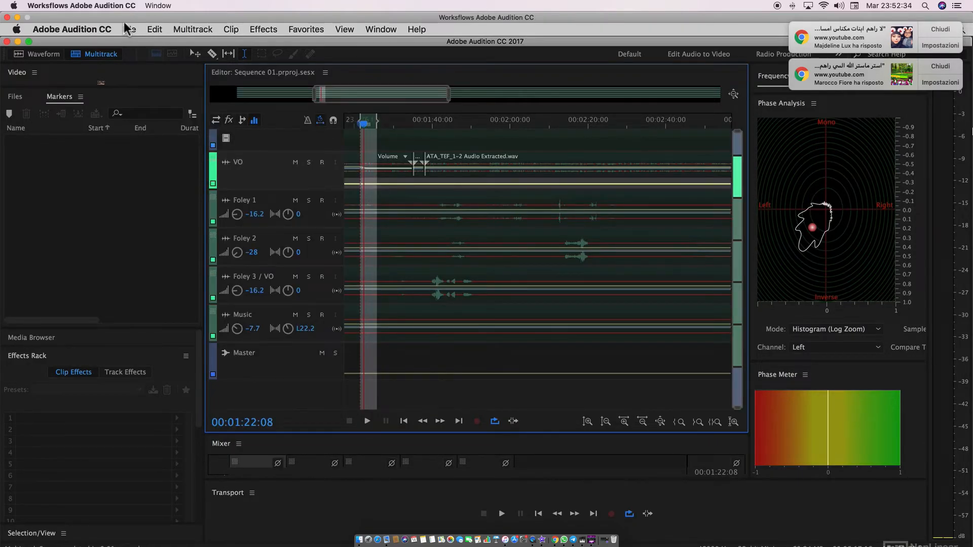
Step: Open the Export to Adobe Premiere Pro settings for the session and check the sample rate
click(129, 29)
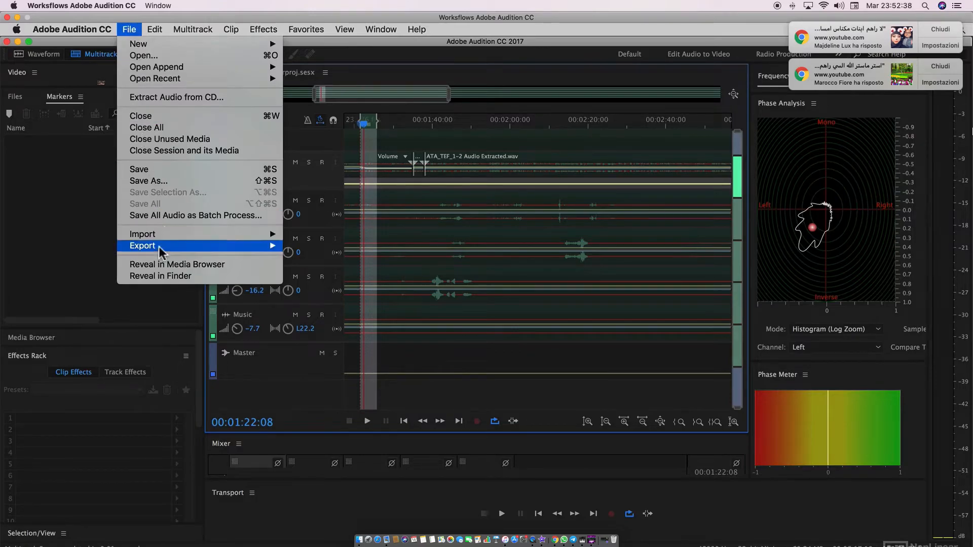
mouse_move(158, 248)
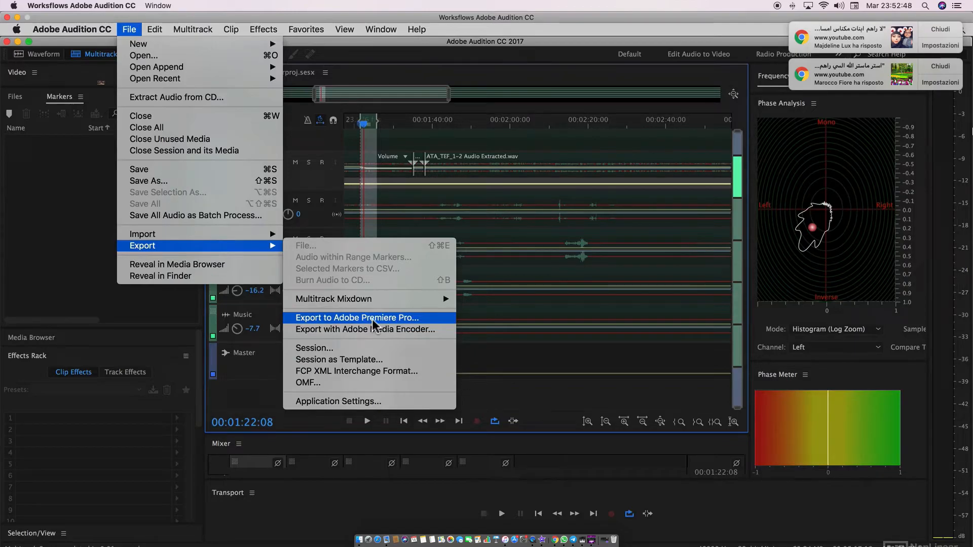
click(373, 318)
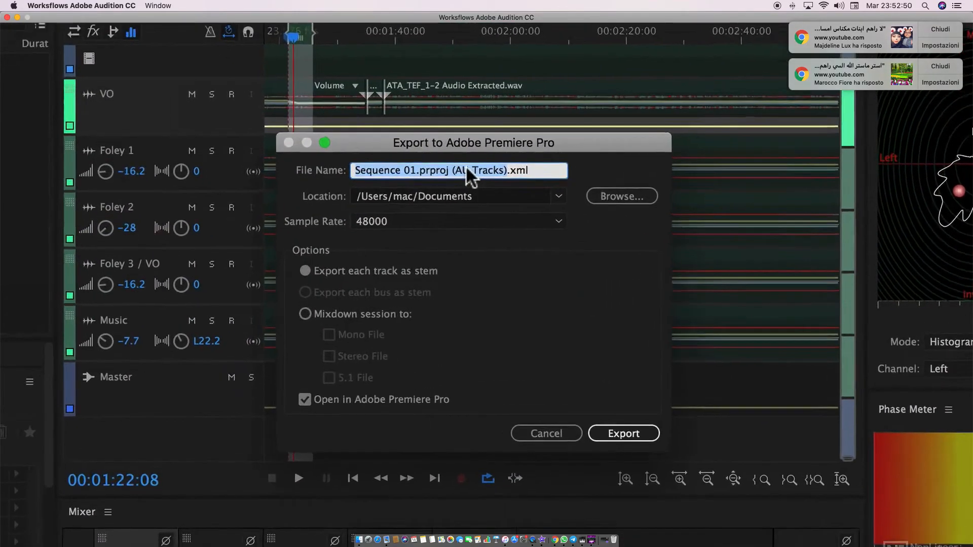
drag(515, 157, 505, 157)
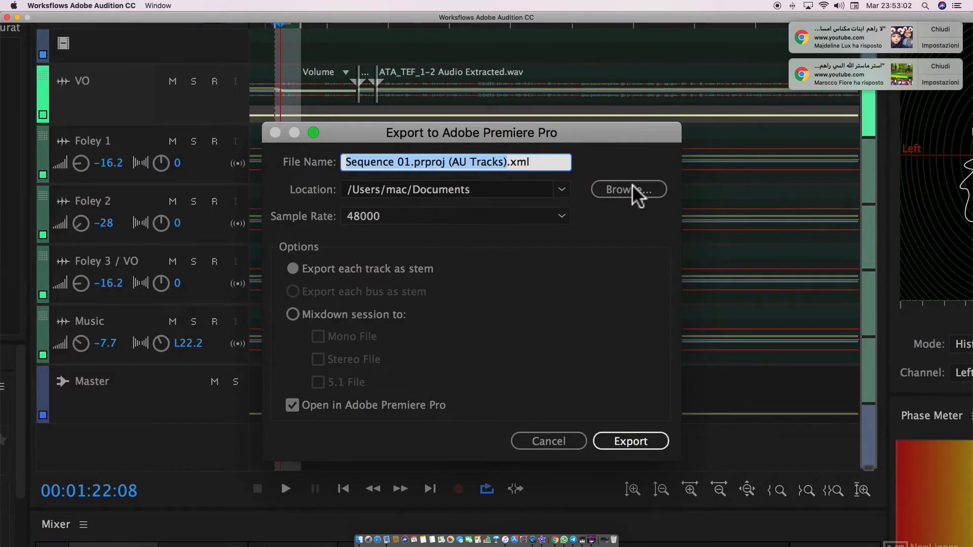
click(538, 215)
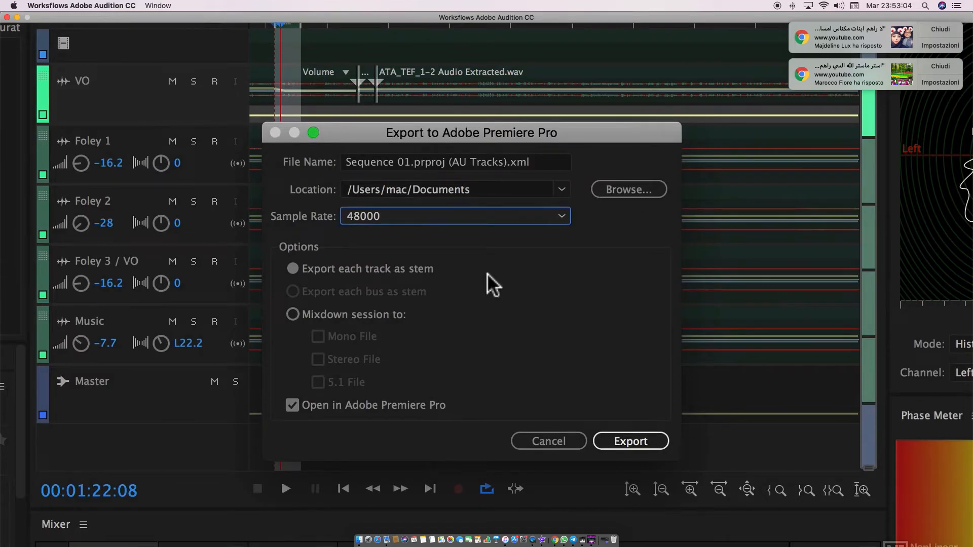
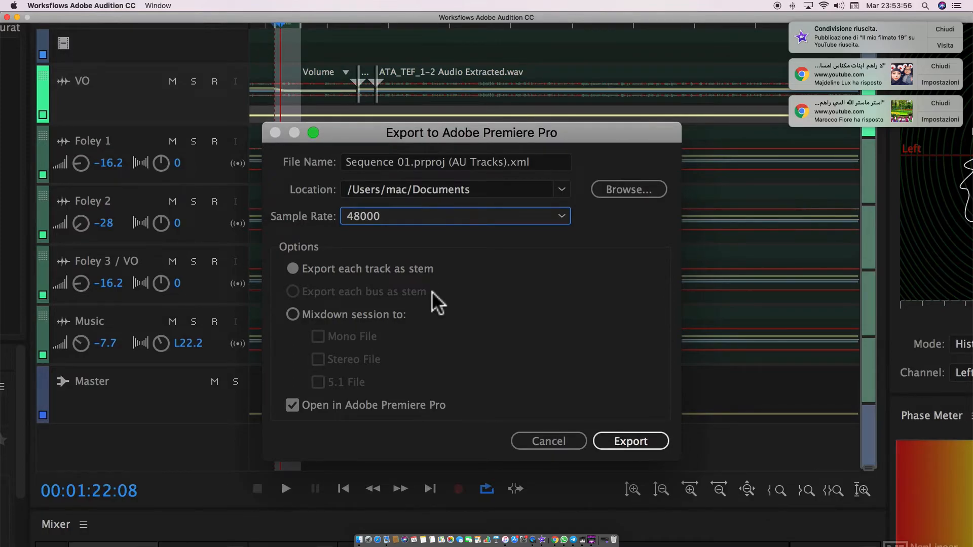
Step: Try the 5.1 mixdown option, then return to exporting each track as a stem and export the session to Adobe Premiere Pro
click(388, 310)
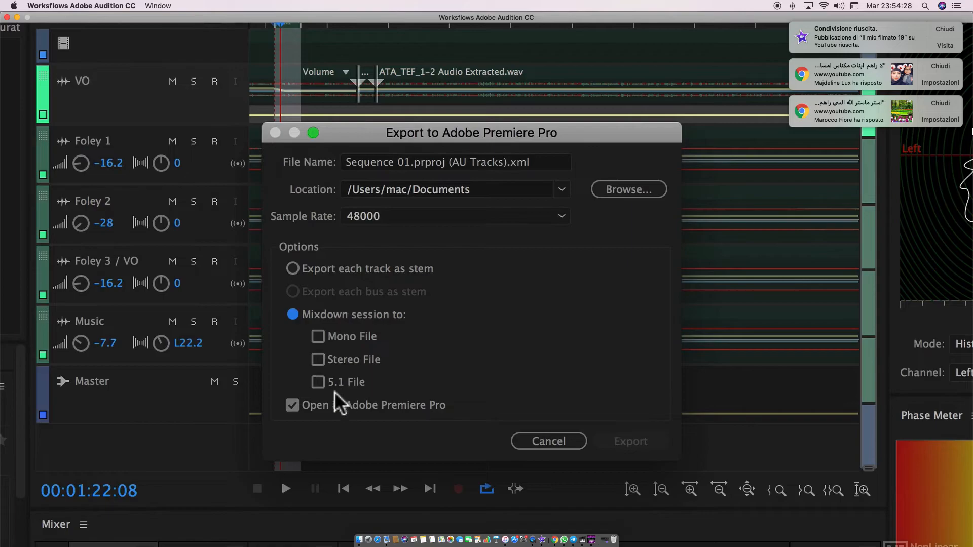
click(318, 383)
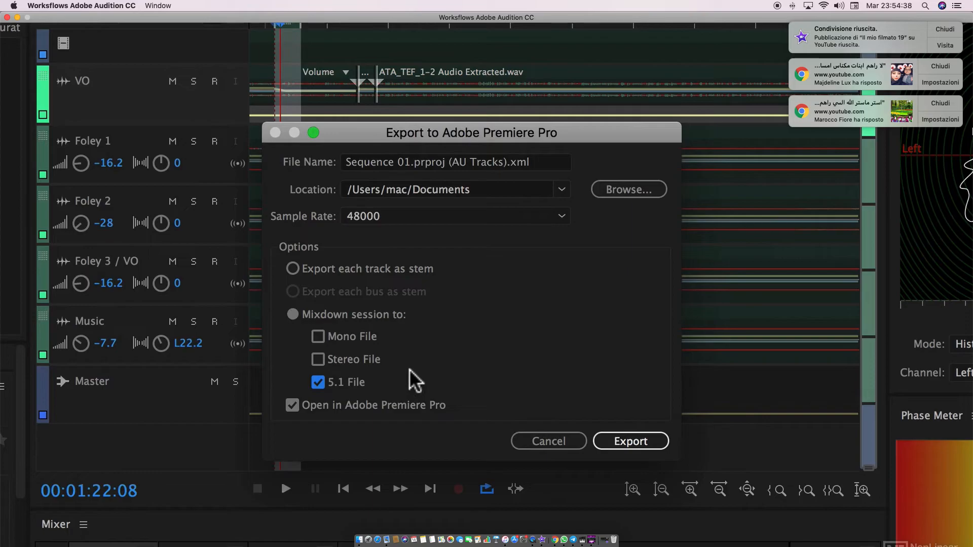
click(292, 269)
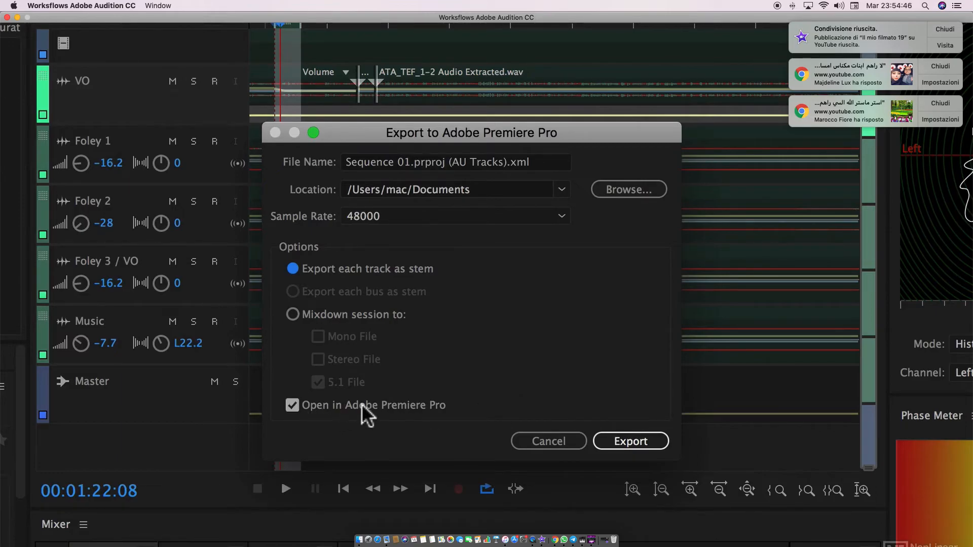
click(629, 439)
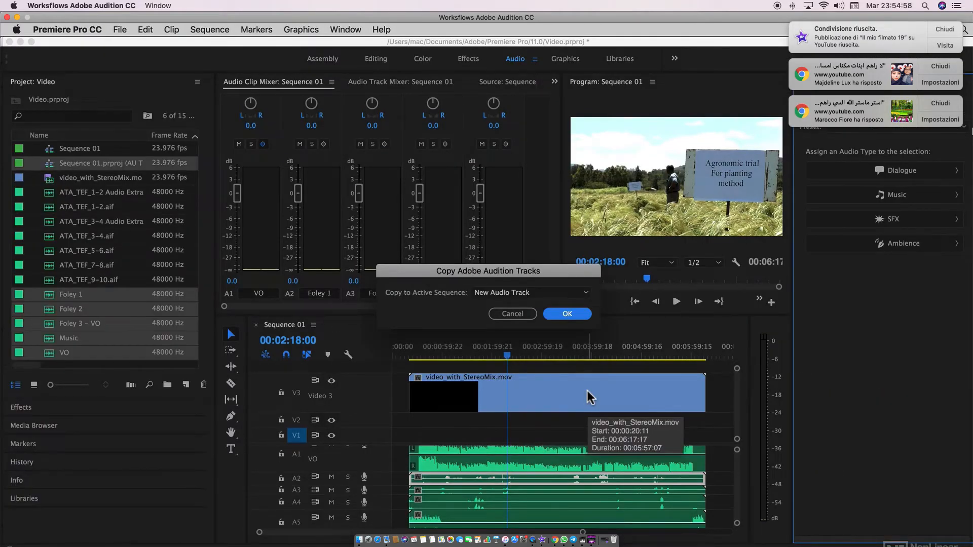
Step: In Premiere Pro, copy the Audition tracks to new audio tracks in the active sequence and enlarge the timeline to show them
click(546, 297)
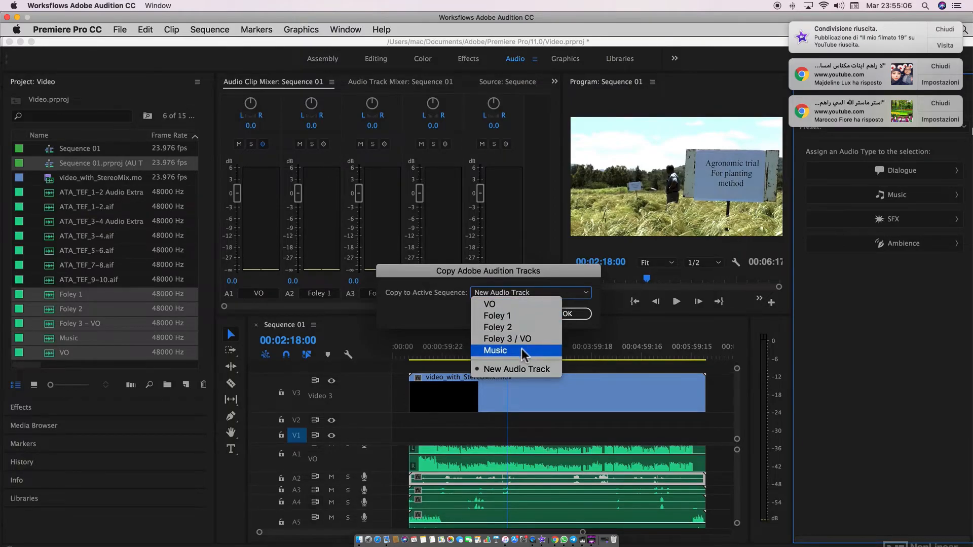
click(524, 370)
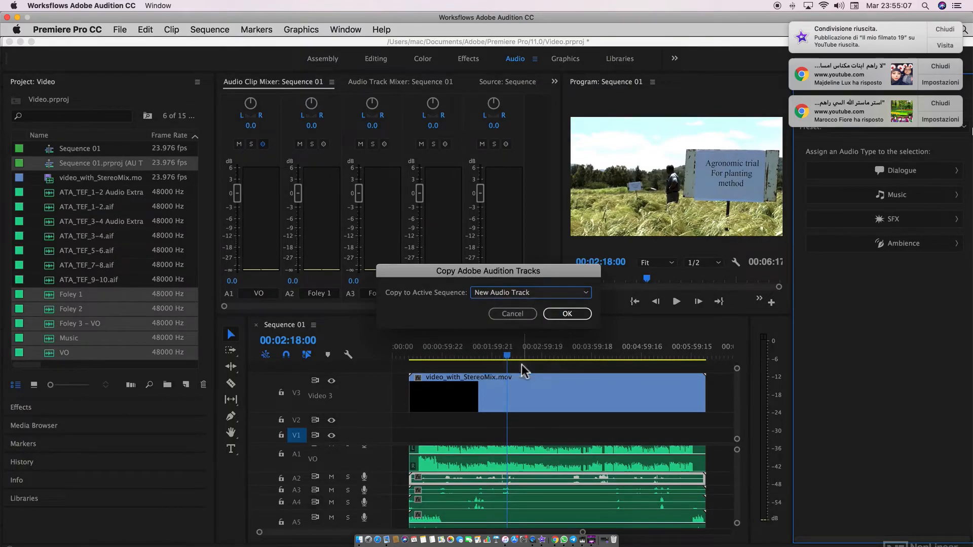
click(561, 315)
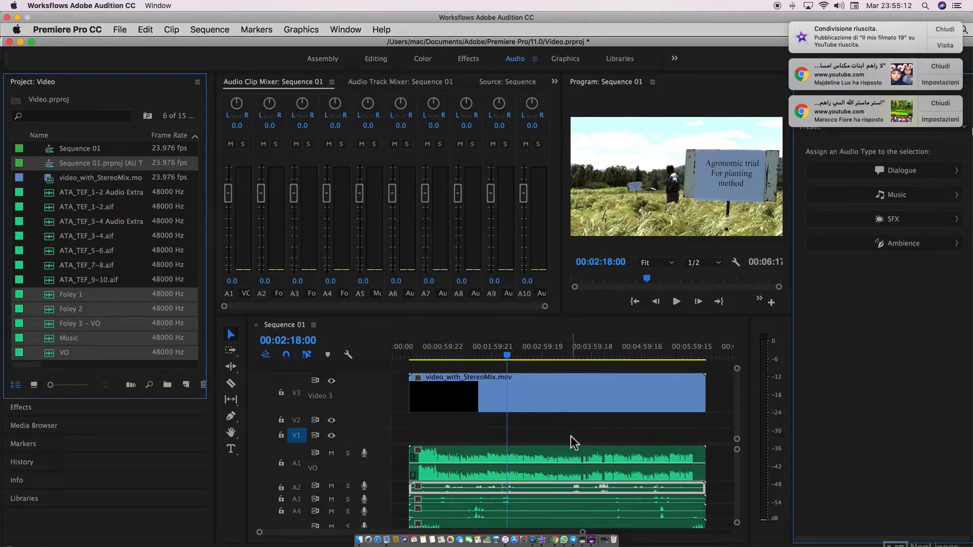
drag(558, 315, 550, 60)
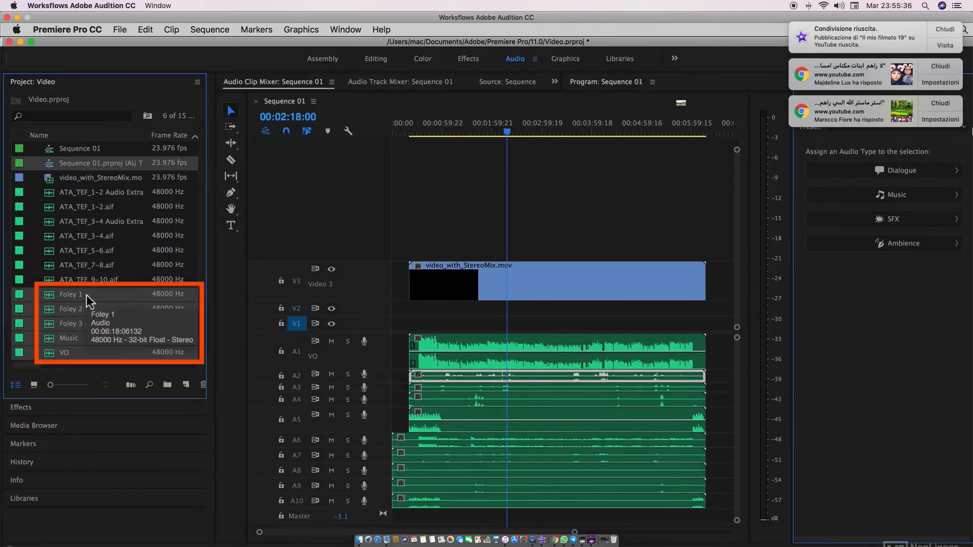
Step: Mute the original audio tracks A1 to A5 and restore the height of the mixer area above the timeline
click(332, 341)
click(331, 374)
click(331, 388)
click(331, 400)
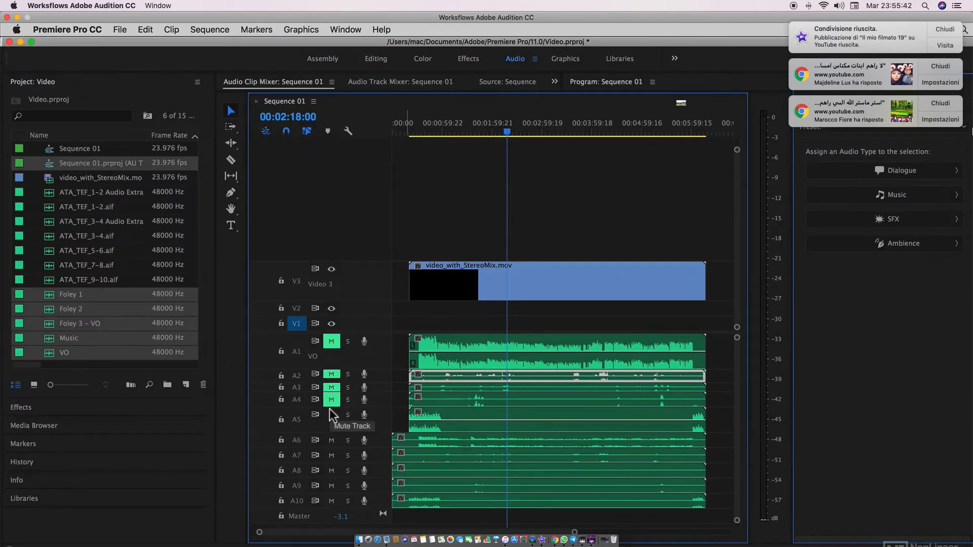
click(331, 415)
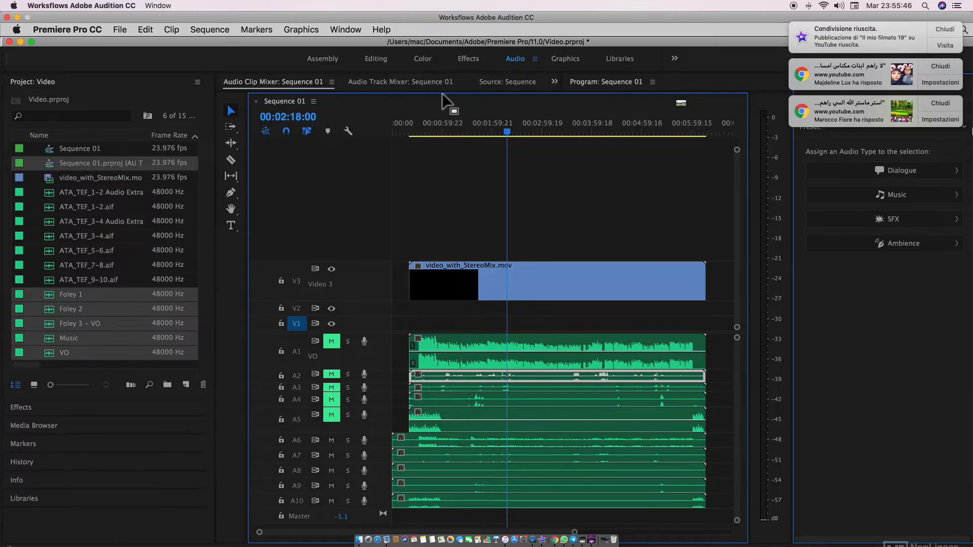
drag(450, 93, 465, 316)
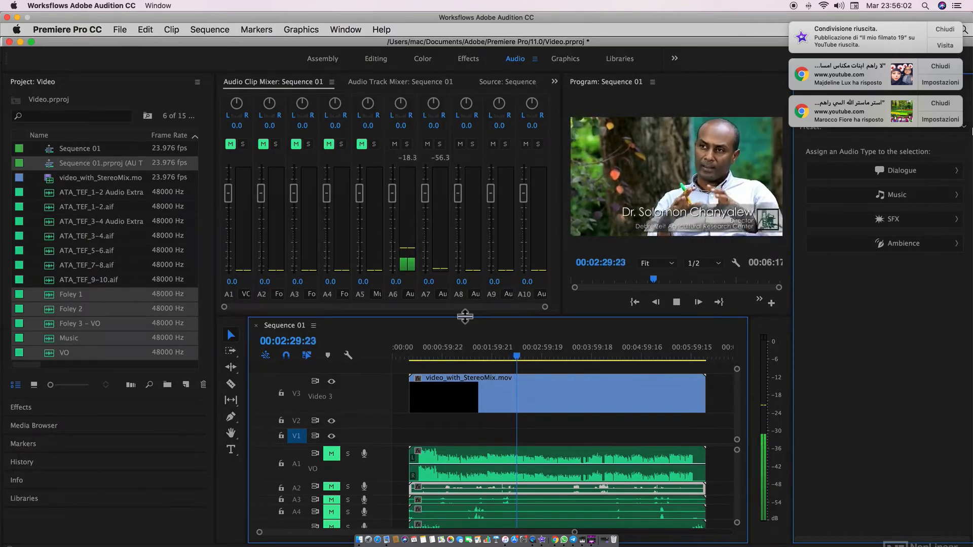
Step: Stop playback and delete the imported stem clips on audio tracks A10, A9 and A8
key(space)
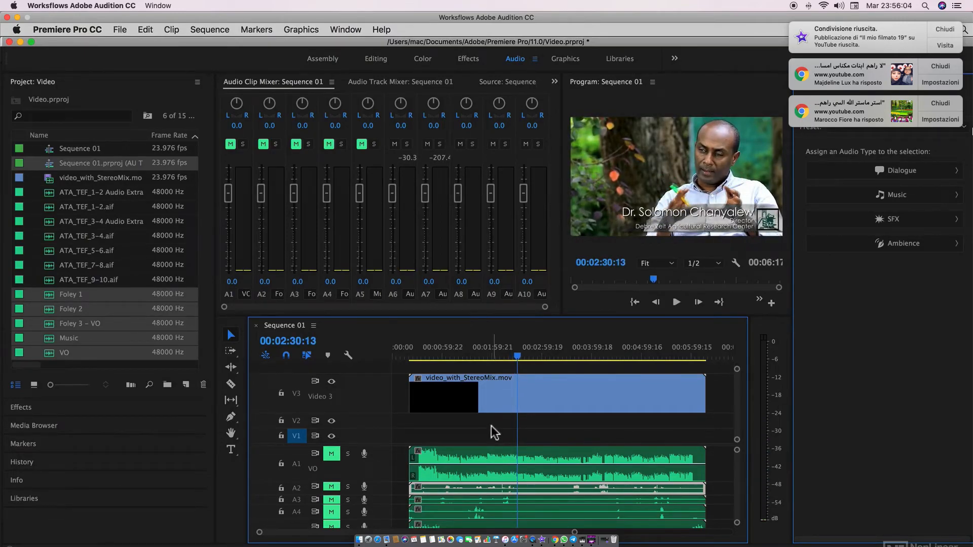
scroll(518, 472, down, 5)
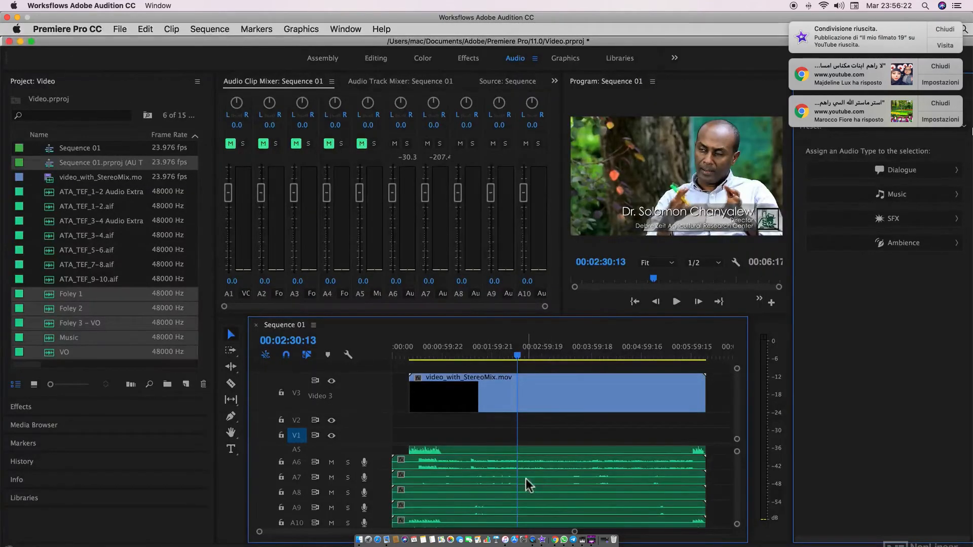
scroll(525, 479, up, 1)
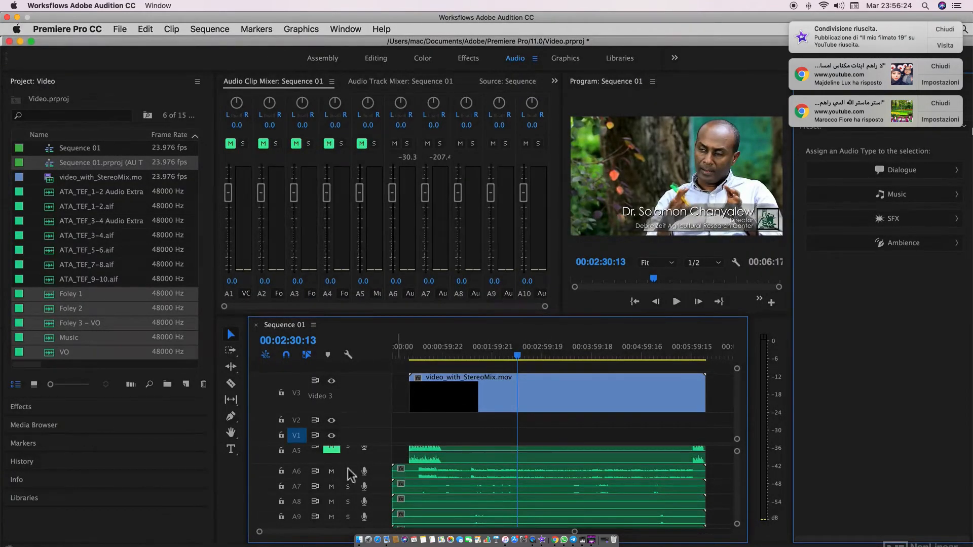
click(458, 474)
scroll(482, 487, down, 3)
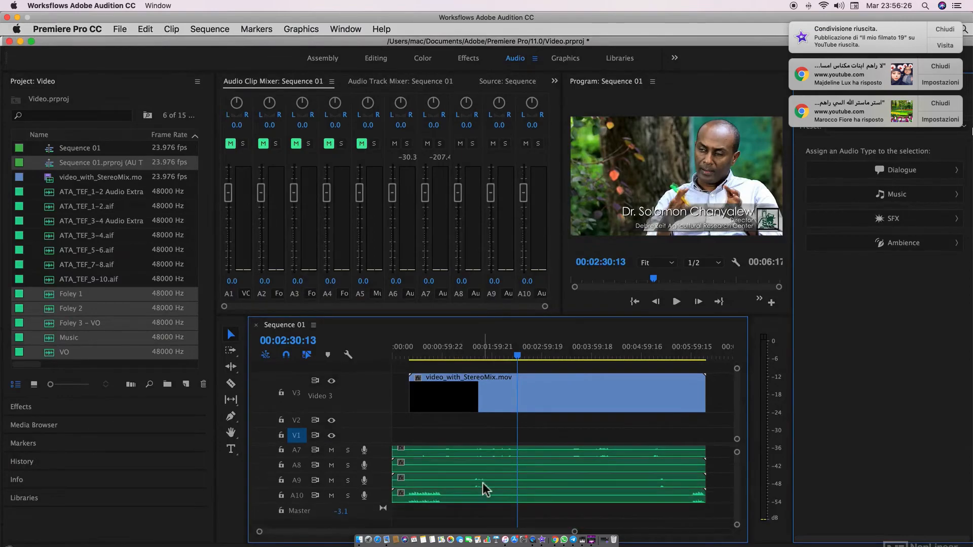
click(476, 496)
mouse_move(488, 492)
mouse_down()
mouse_move(502, 473)
mouse_move(488, 492)
mouse_up()
key(Delete)
click(493, 486)
key(Delete)
click(518, 469)
key(Delete)
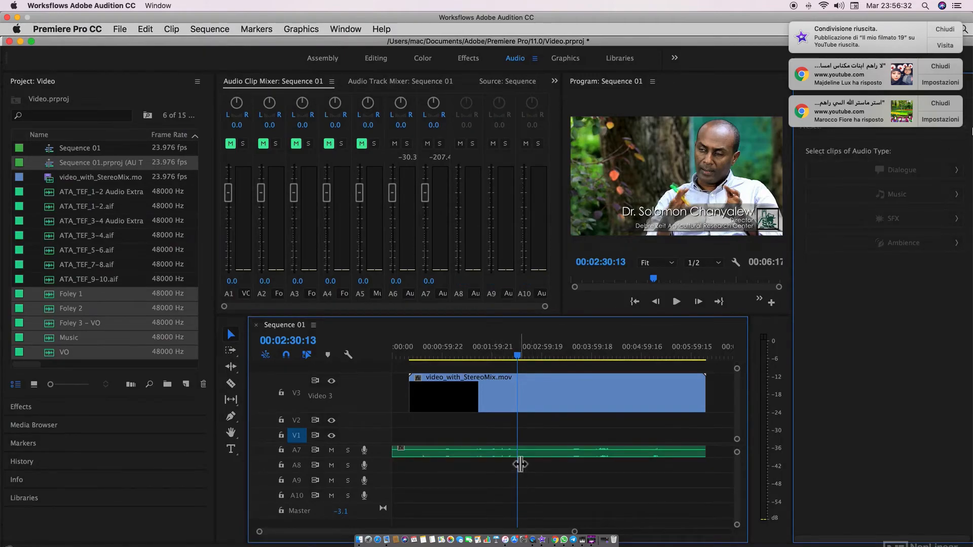
Step: Delete the remaining stem clips on tracks A7 and A6, return the playhead to the sequence start, and switch to Adobe Audition
scroll(520, 465, up, 2)
click(504, 484)
key(Delete)
click(522, 473)
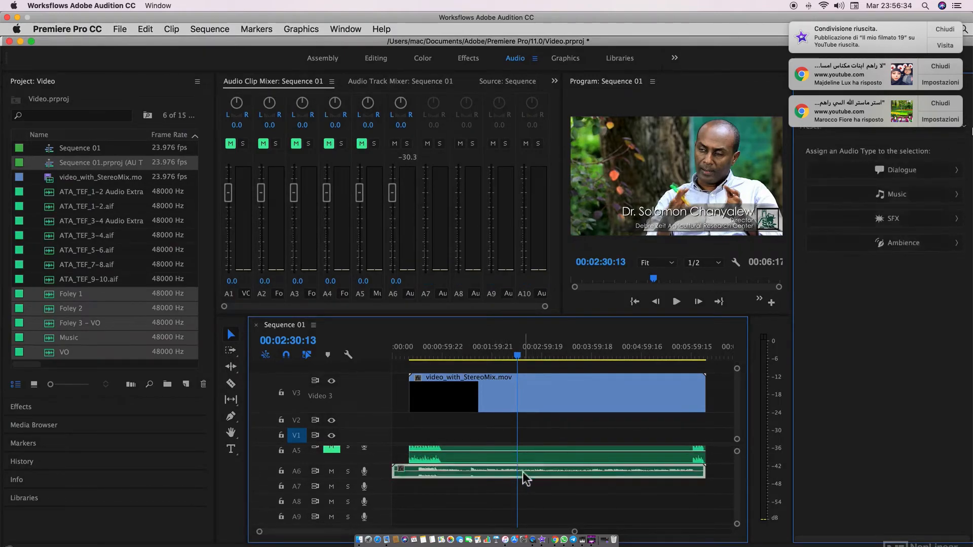
key(Delete)
drag(408, 357, 382, 360)
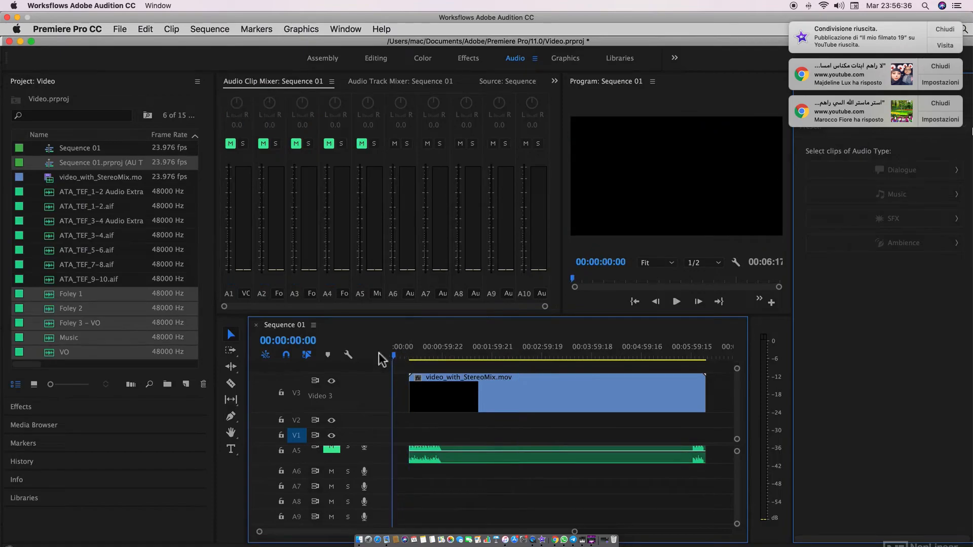
key(super+Tab)
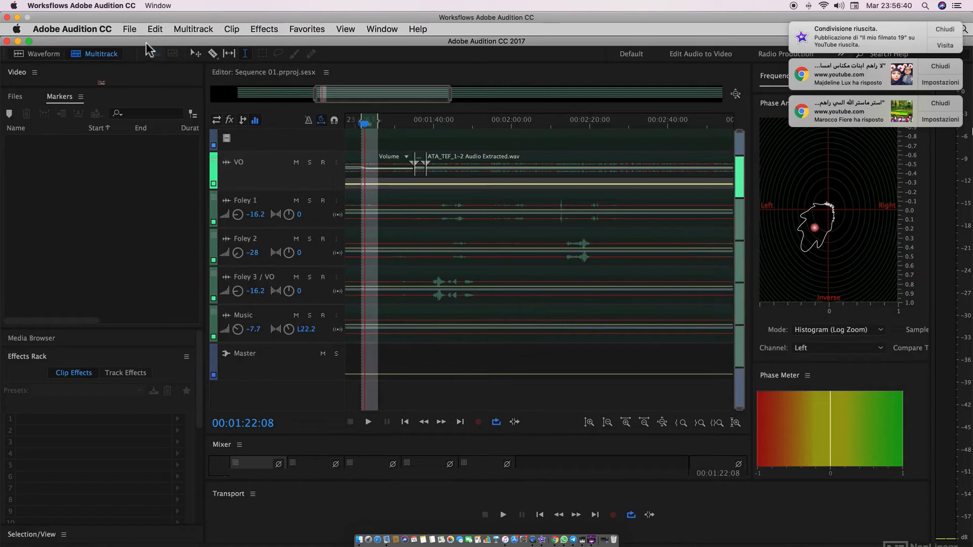
click(130, 28)
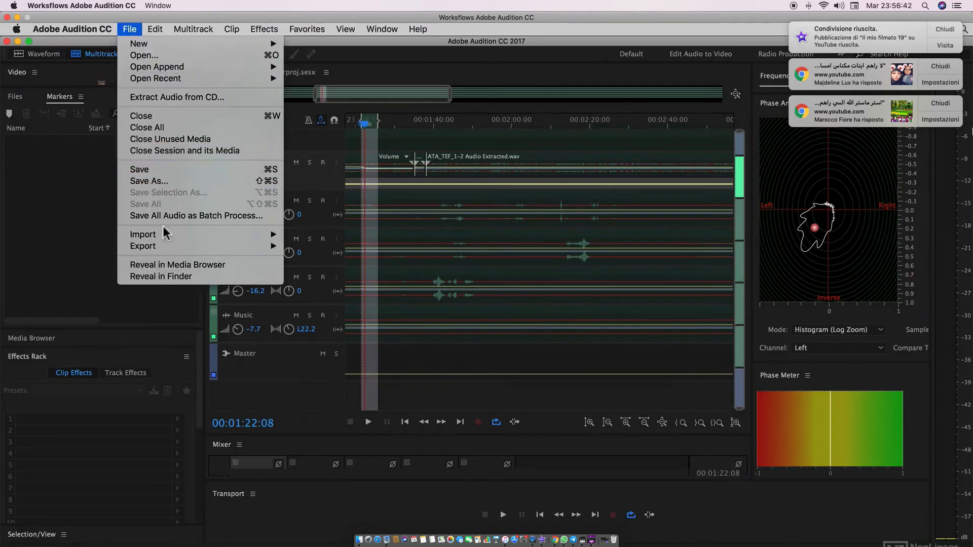
mouse_move(158, 249)
click(426, 332)
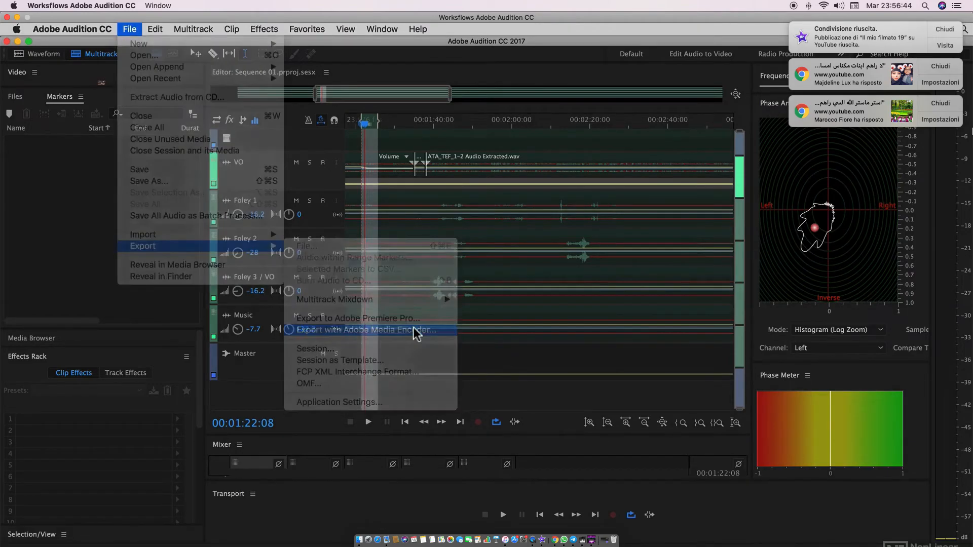
click(585, 392)
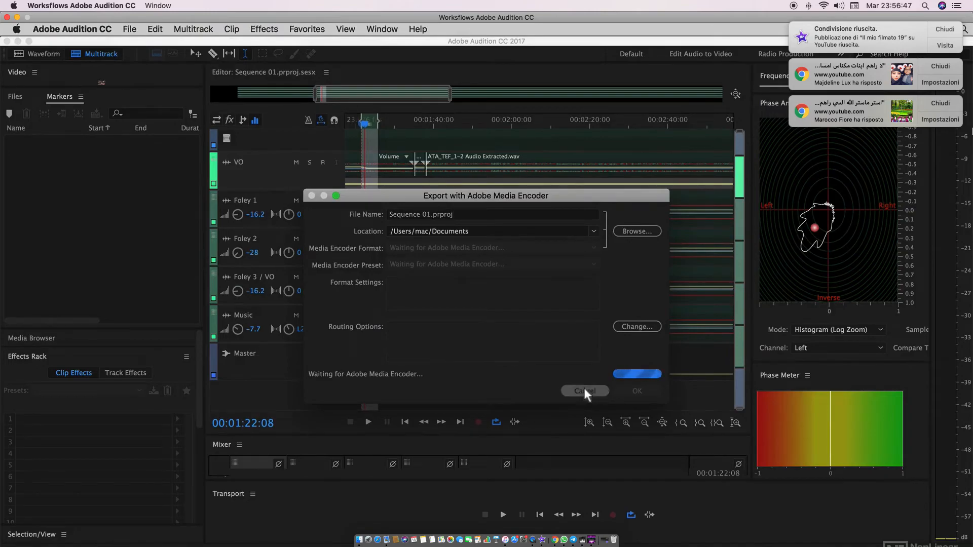
Step: Export the session to Adobe Premiere Pro as a mixdown to a stereo file, overwriting the existing XML file
click(133, 29)
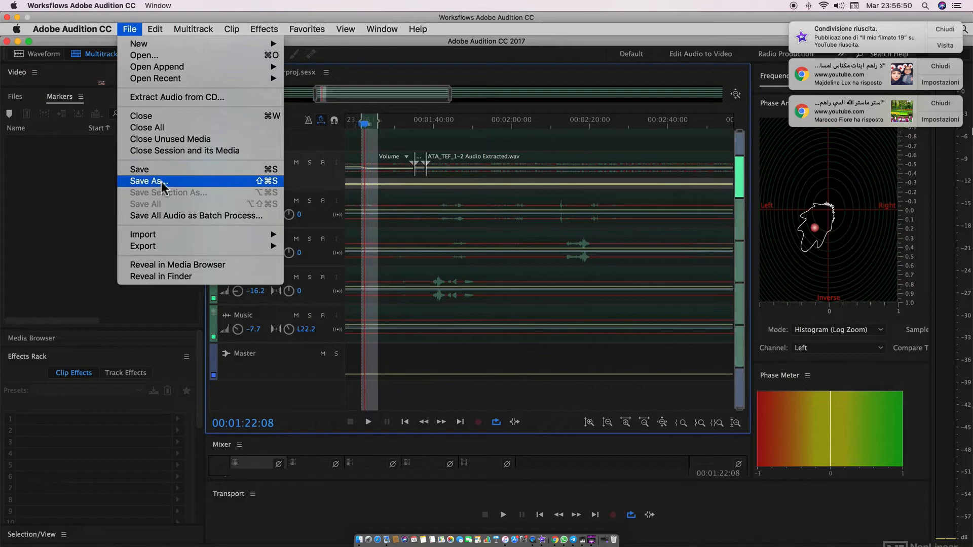
mouse_move(175, 249)
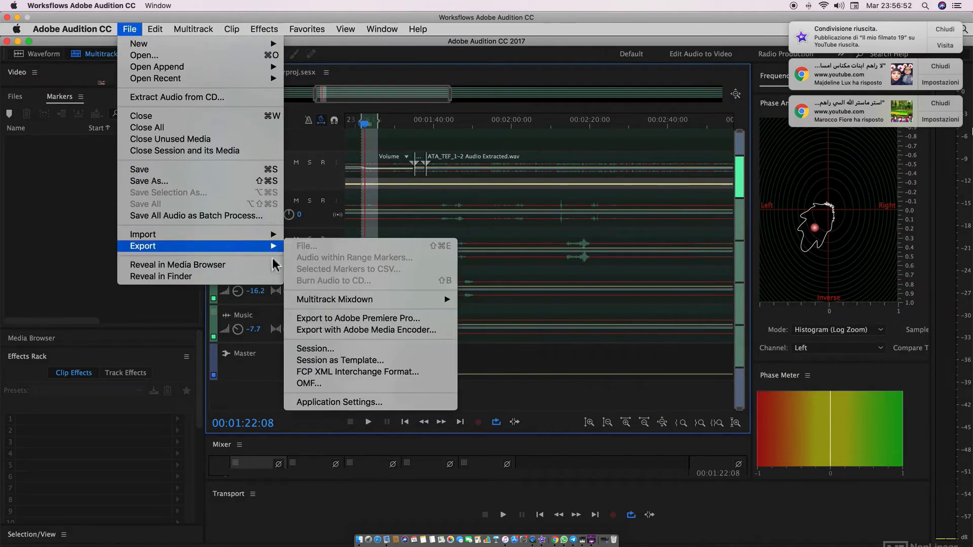
click(354, 320)
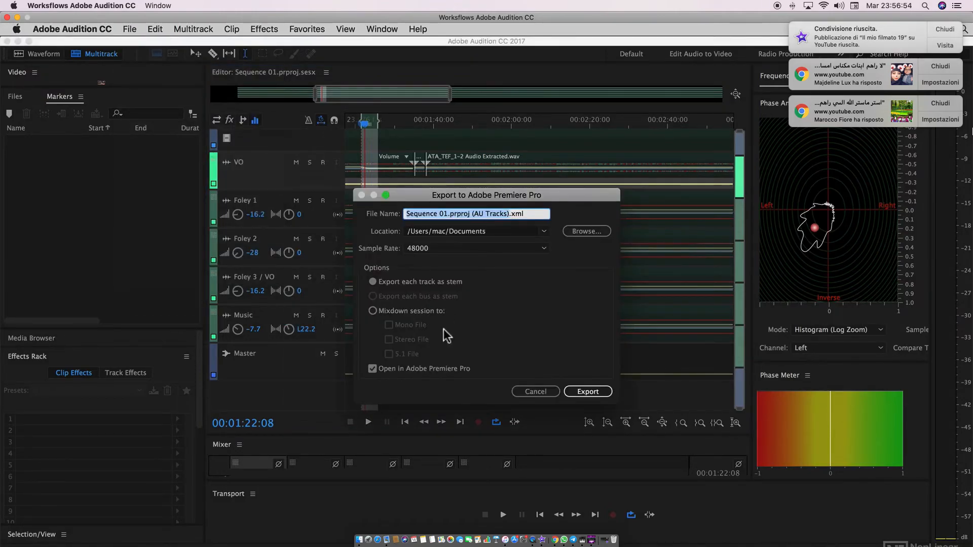
click(373, 311)
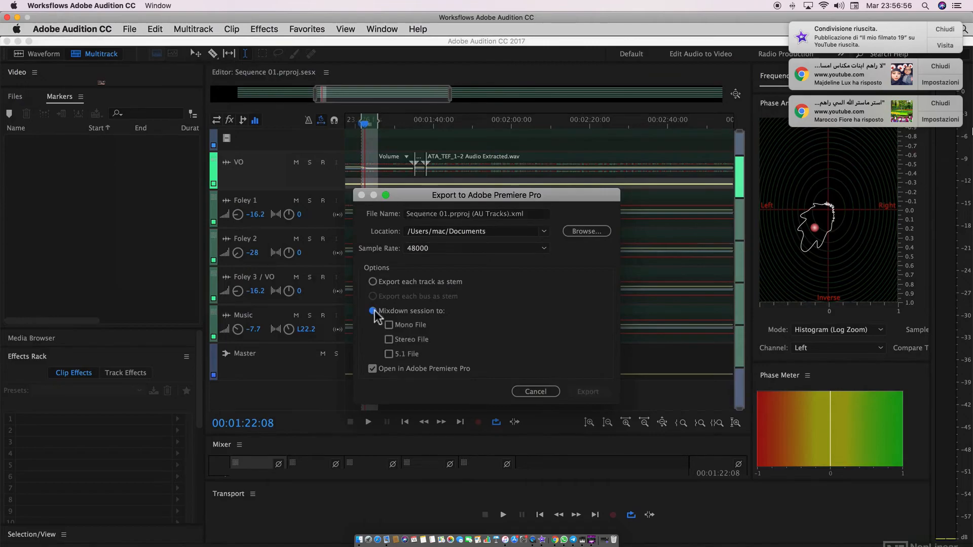
click(389, 340)
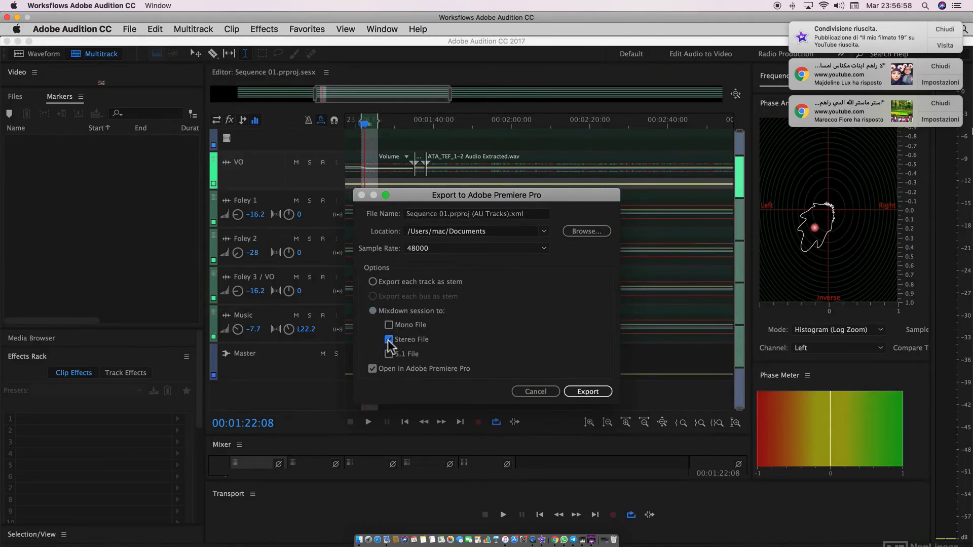
click(583, 393)
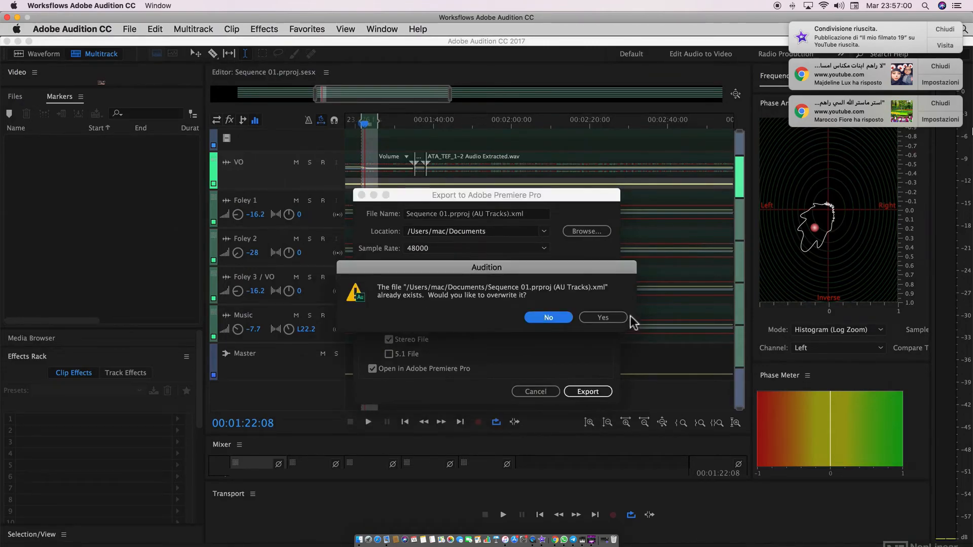
click(607, 318)
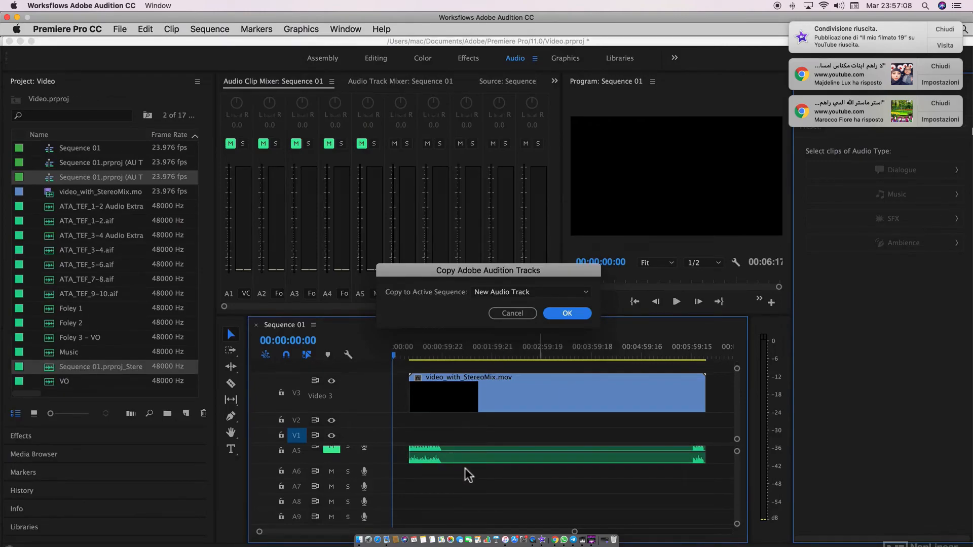
Step: In Premiere Pro, copy the Audition mixdown to a new audio track in the active sequence and play it at several points
click(568, 313)
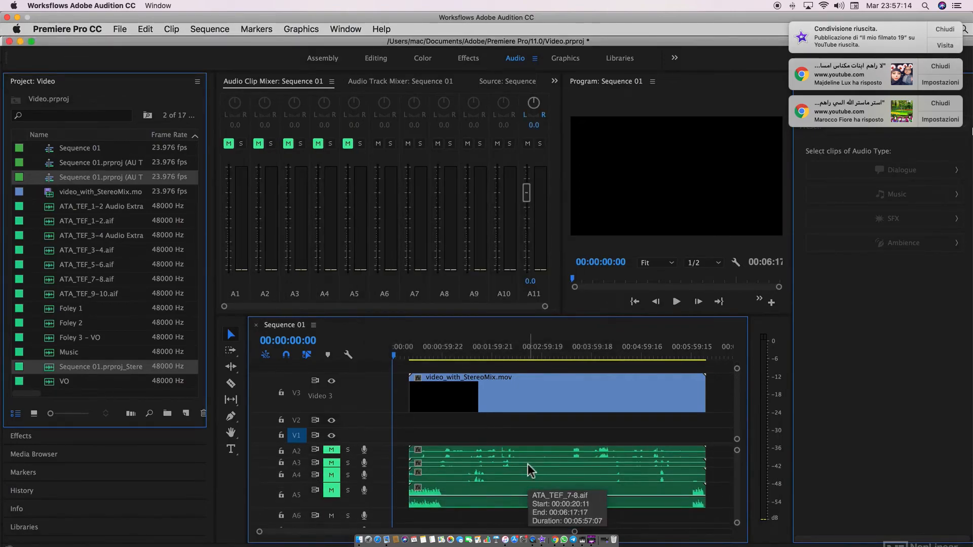
scroll(528, 464, down, 8)
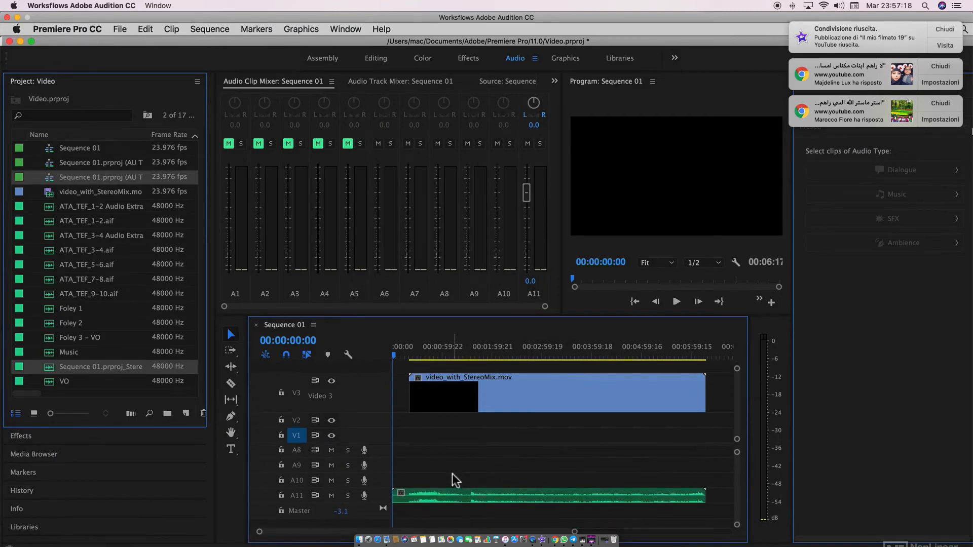
drag(434, 354, 439, 357)
key(space)
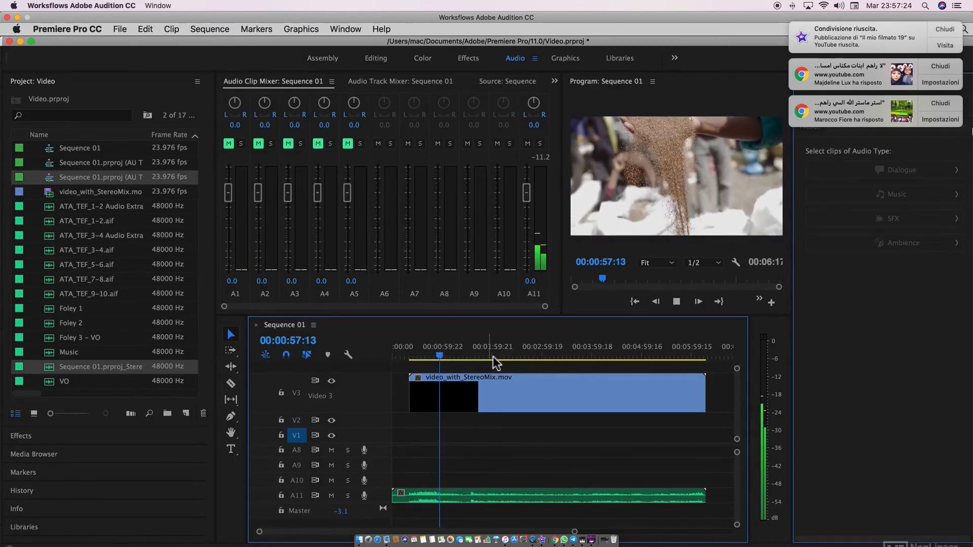
click(628, 355)
key(space)
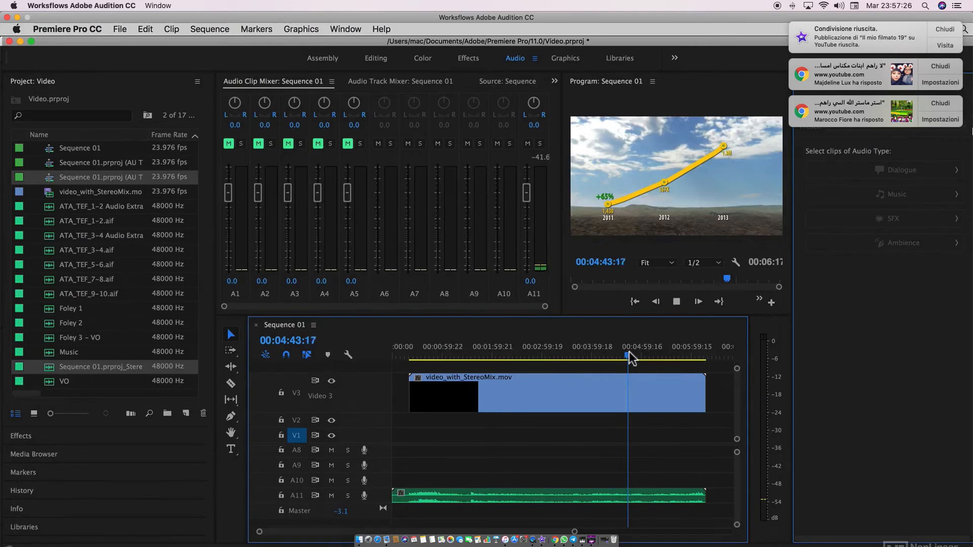
click(659, 355)
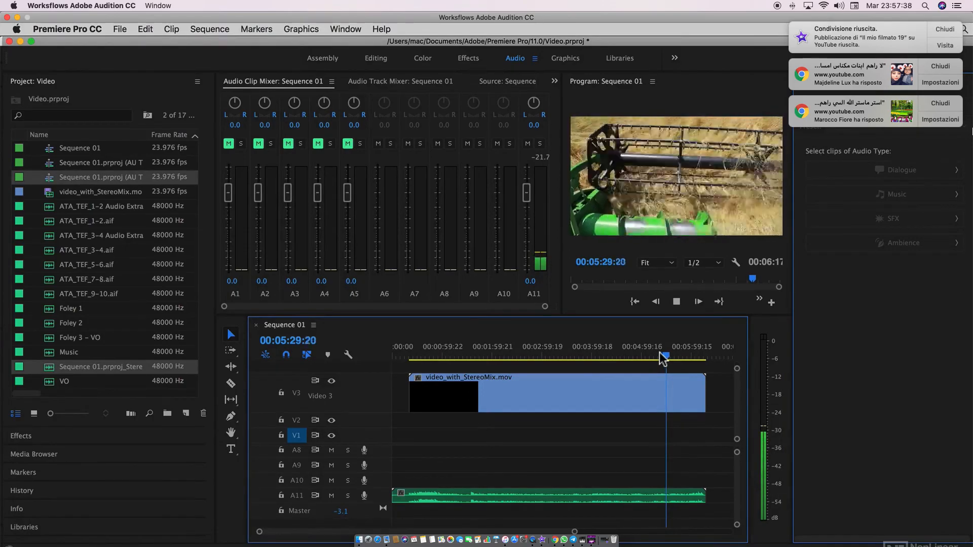
key(space)
Step: Use Edit Original on the stereo mixdown clip on A11 and open the Audition multitrack session that created it
click(502, 498)
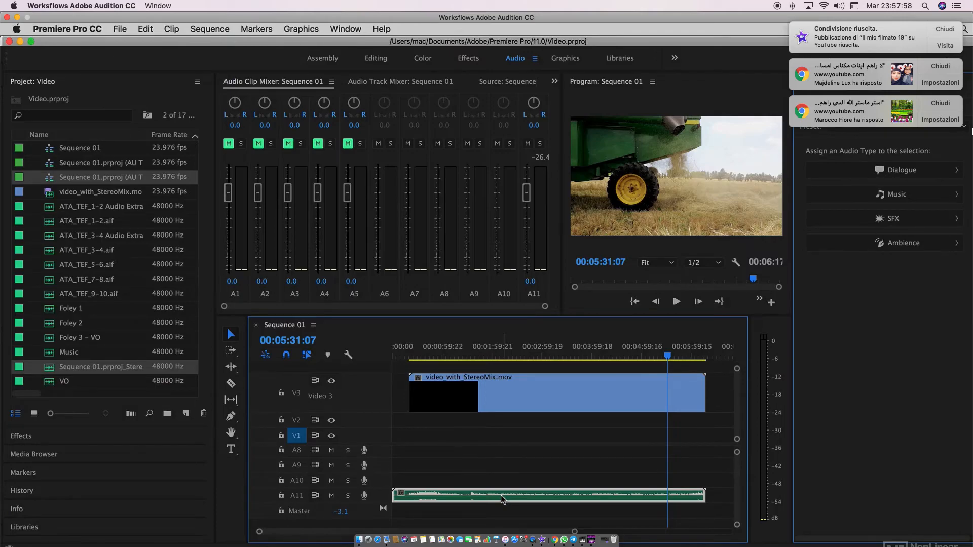
right_click(502, 498)
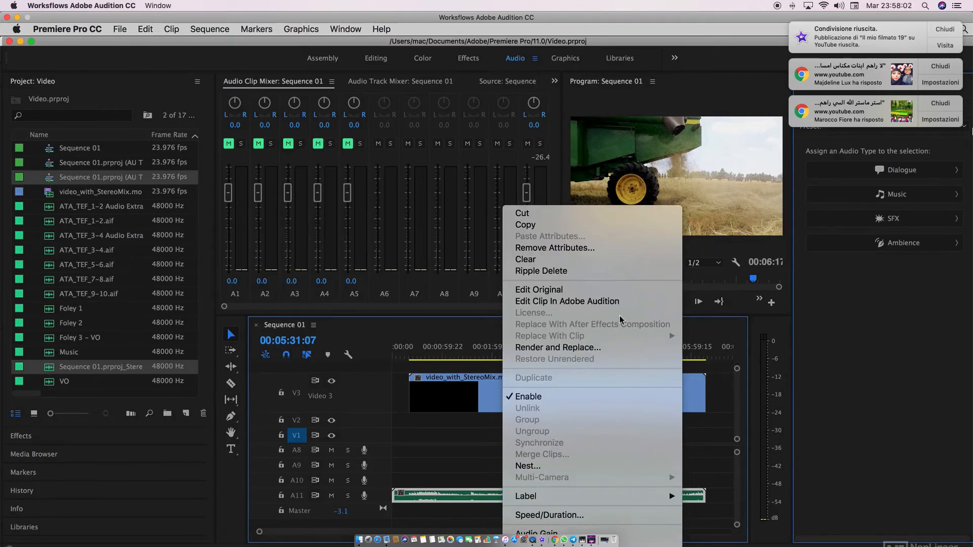
click(609, 290)
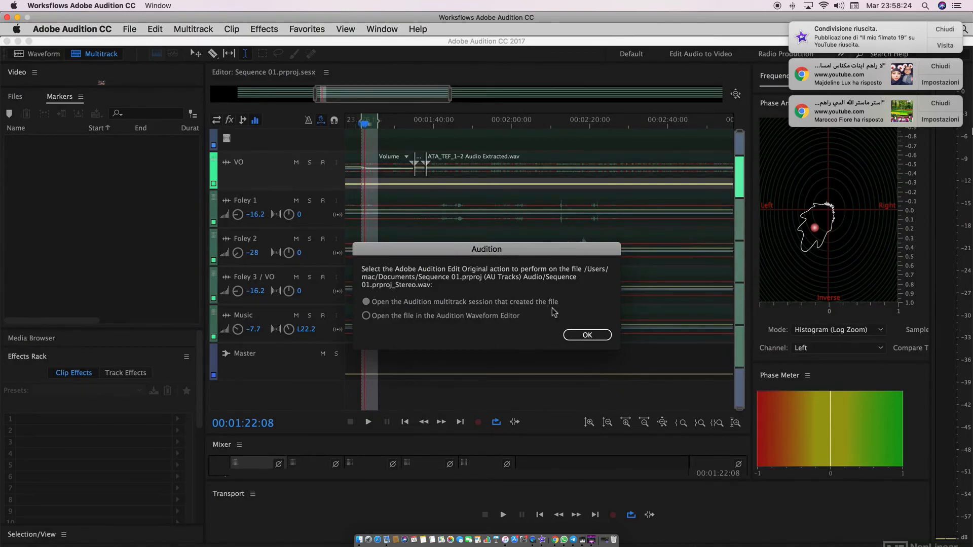
click(593, 337)
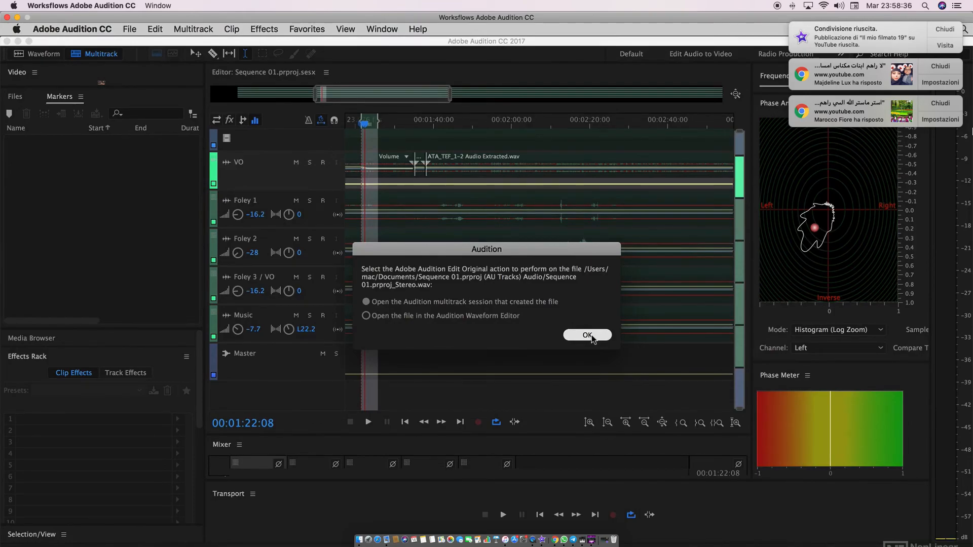
click(588, 336)
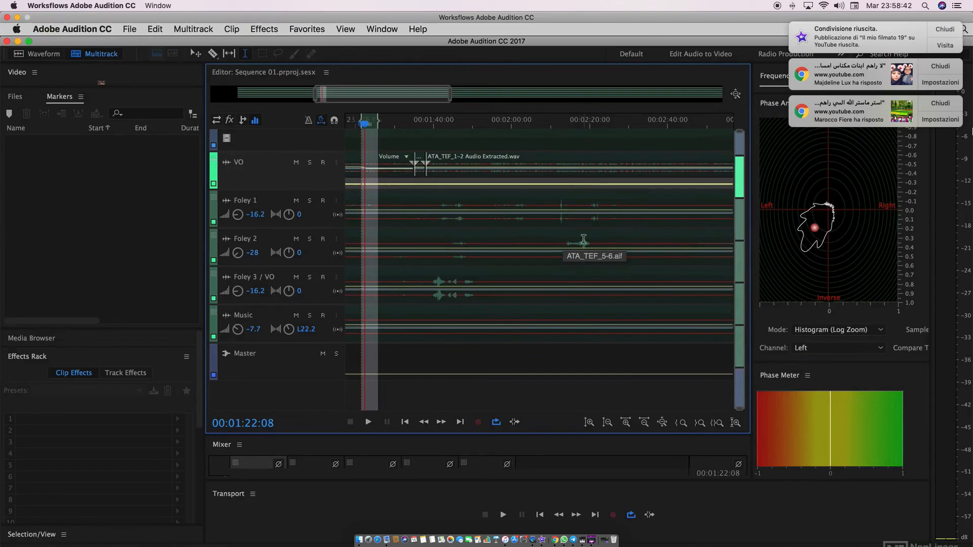
Step: Switch back to Premiere Pro and play a short stretch of the sequence from about 00:03:55
key(super+Tab)
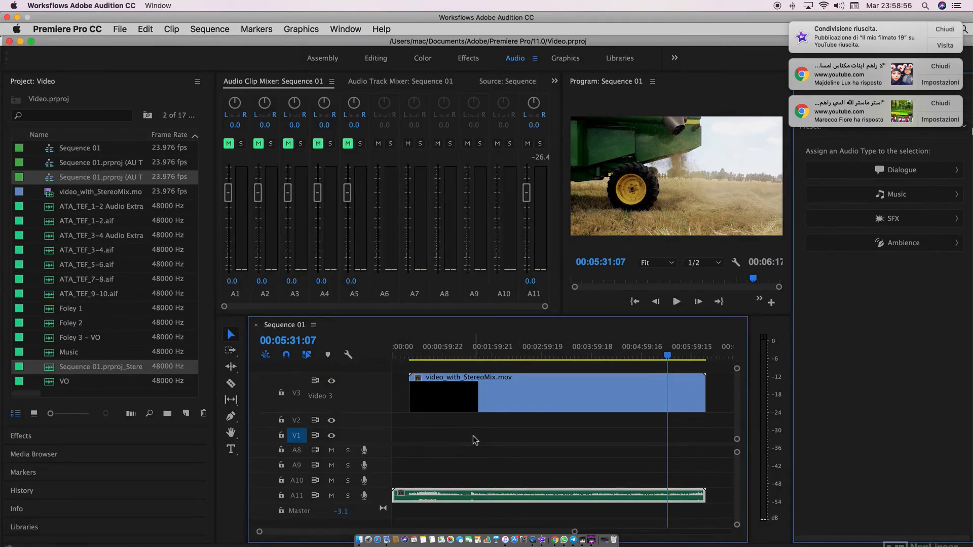
drag(527, 354, 587, 356)
key(space)
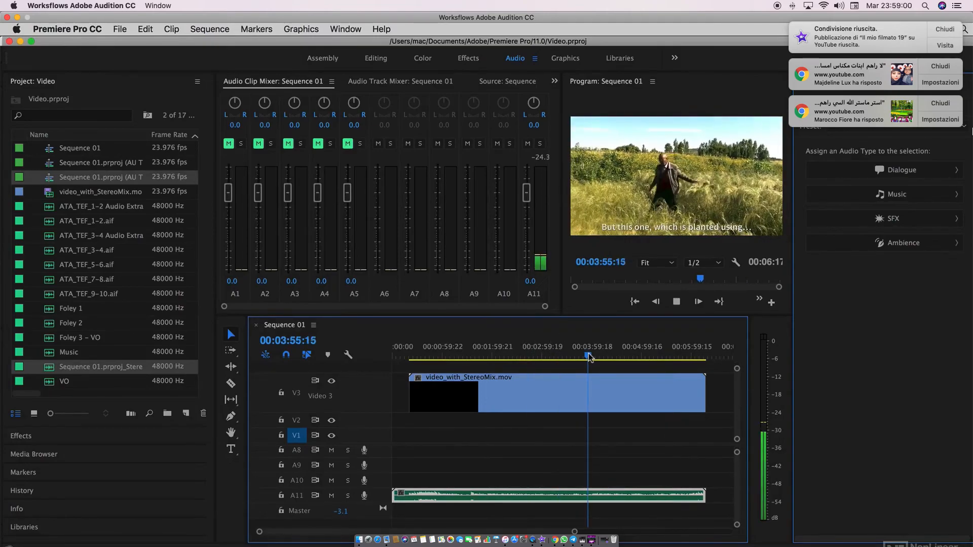
key(space)
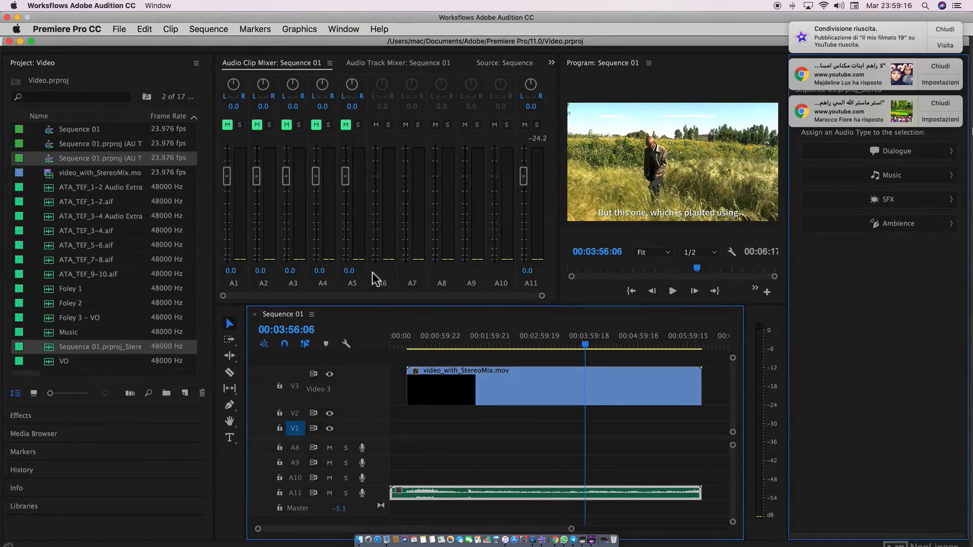
Step: Compare the Audio Track Mixer and Audio Clip Mixer of Sequence 01, then return to the multitrack session in Adobe Audition
key(super+Tab)
click(417, 64)
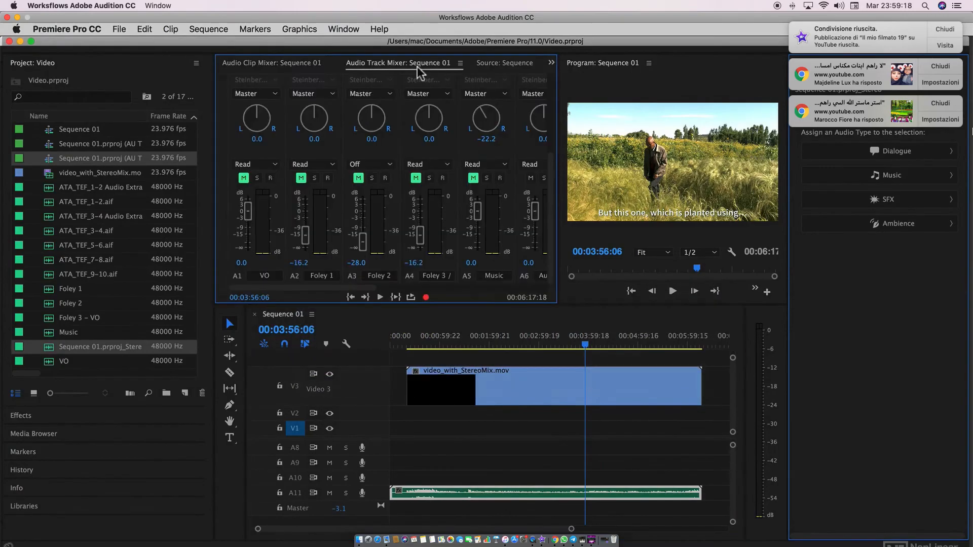
click(302, 66)
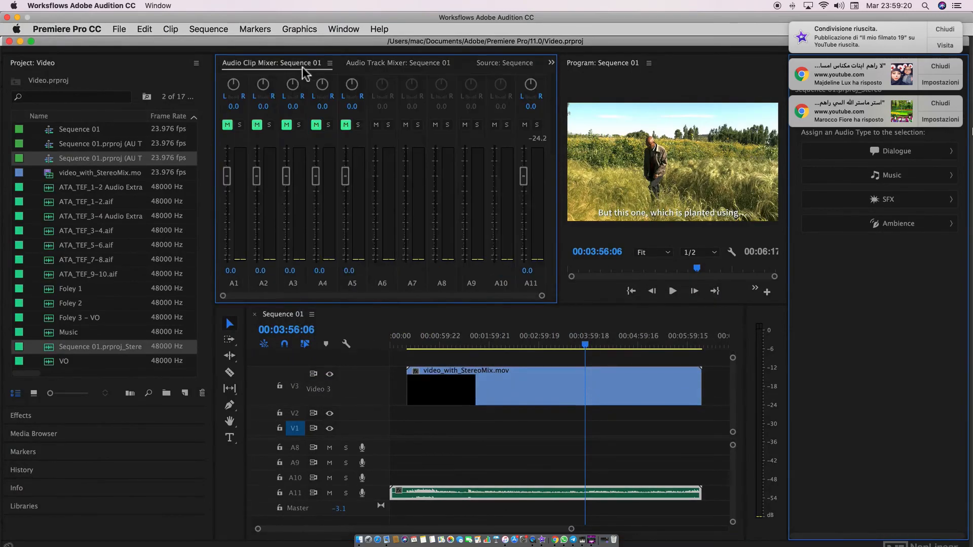
click(411, 64)
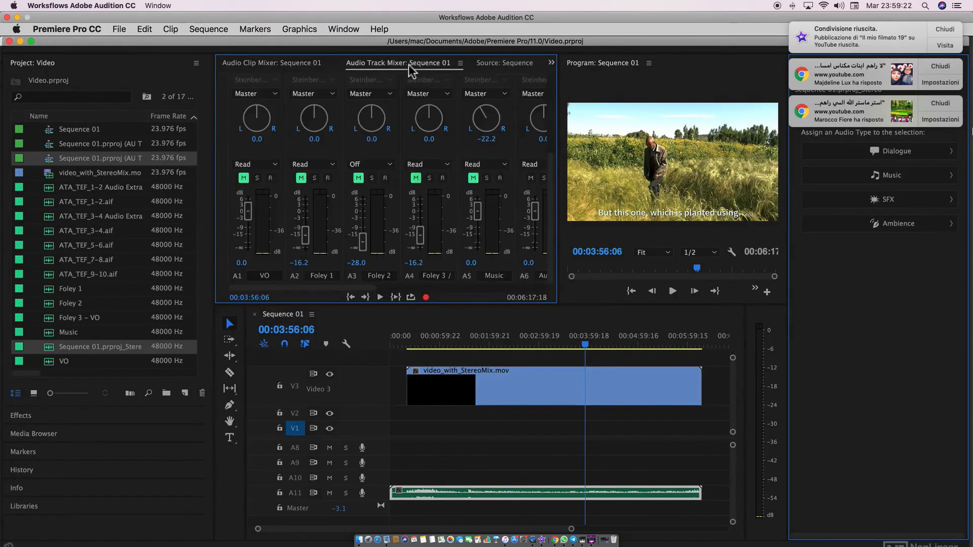
key(super+Tab)
click(489, 339)
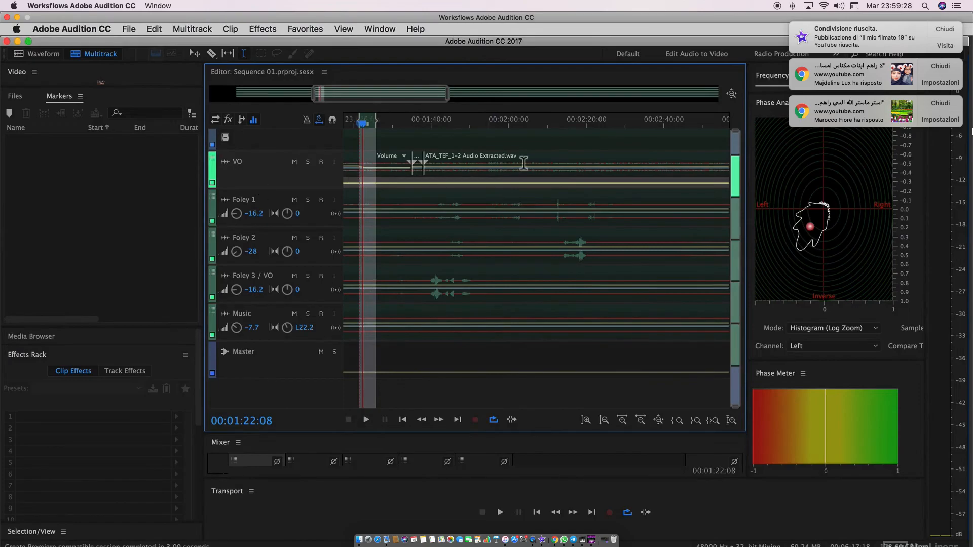
Step: Try the Simple Editing workspace and another preset workspace, and show the ATA_TEF_1-2 file in the Waveform editor with the spectral pitch display
click(834, 55)
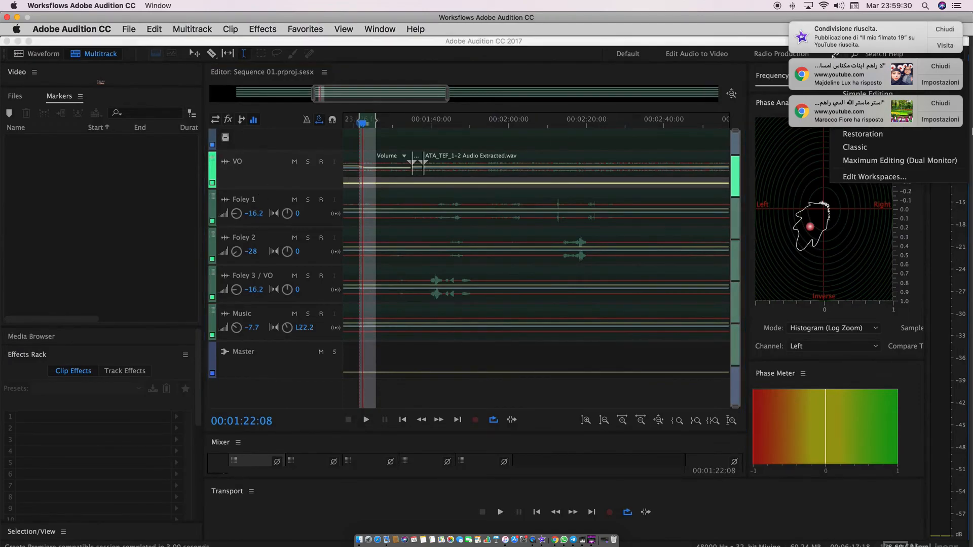
click(833, 56)
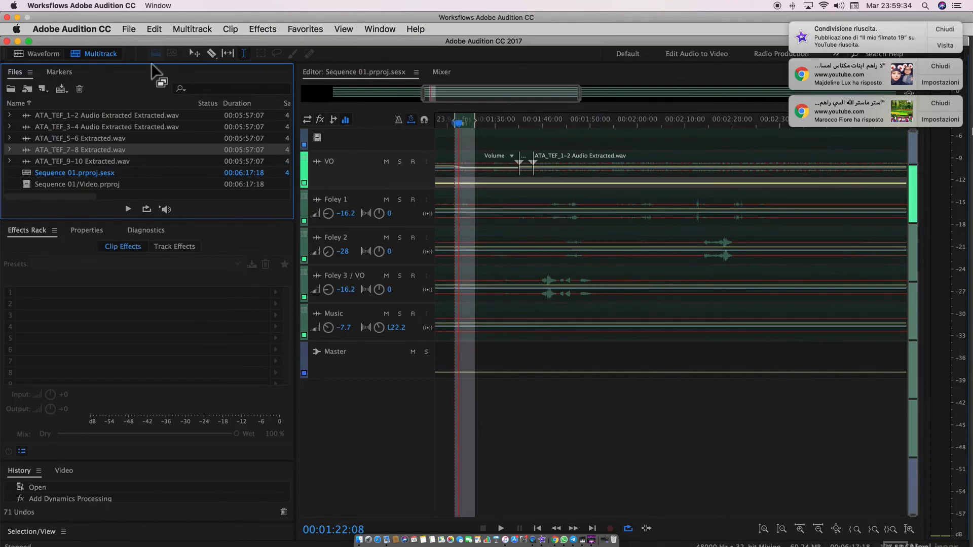
click(43, 54)
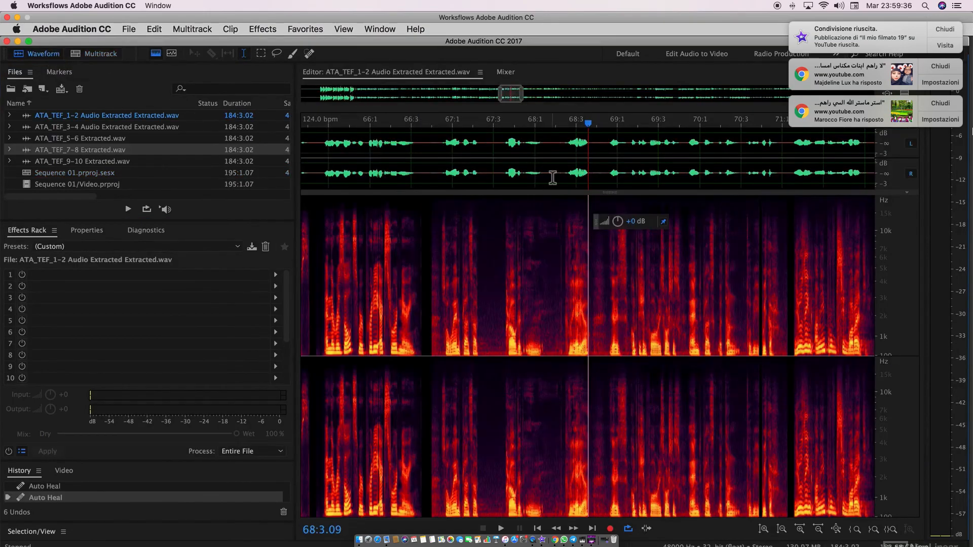
click(172, 52)
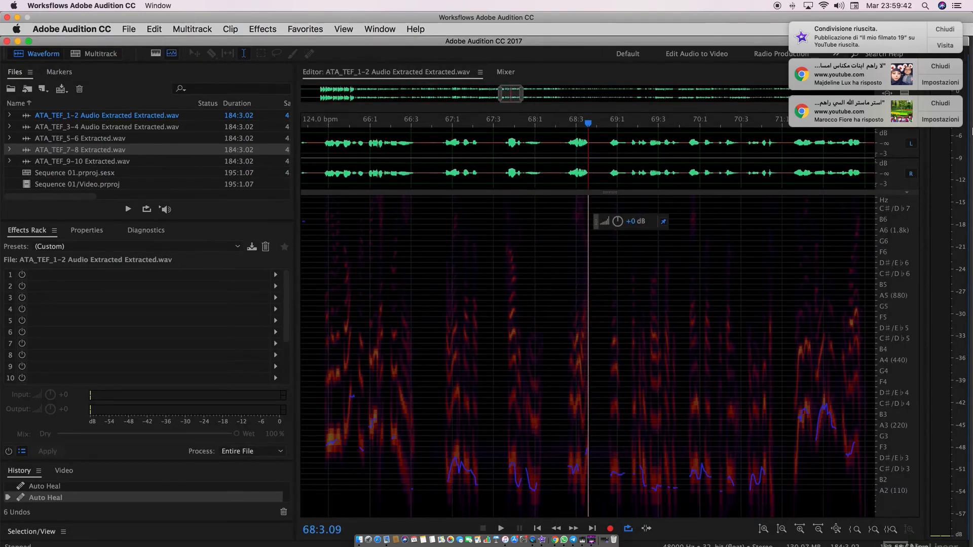
click(836, 53)
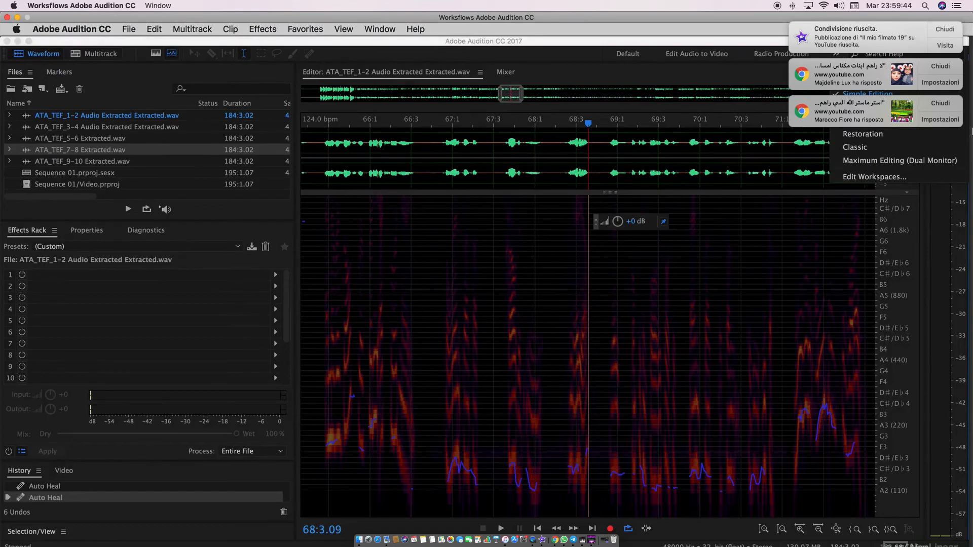
click(869, 108)
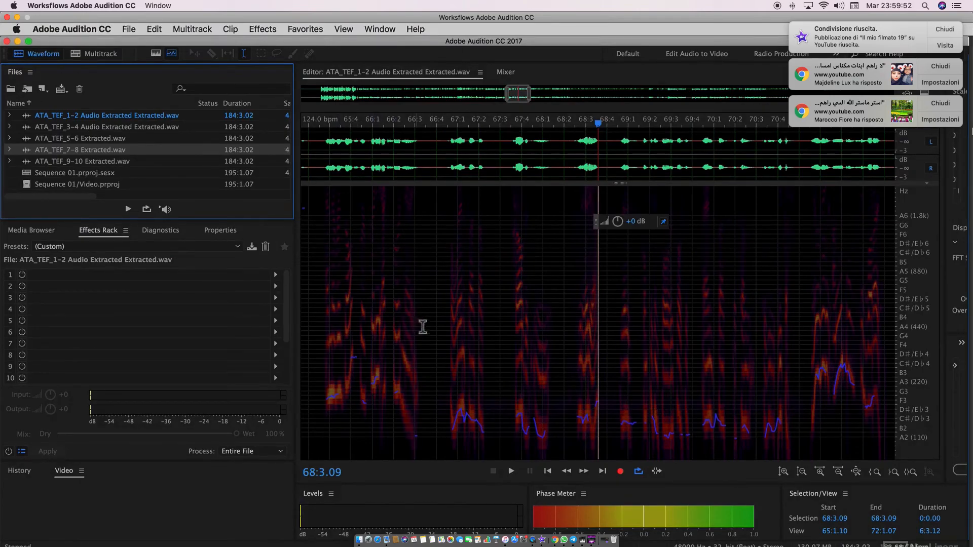
Step: Switch to Premiere Pro and assign the Dialogue audio type to the selected stereo mixdown clip on A11
key(super+Tab)
click(433, 355)
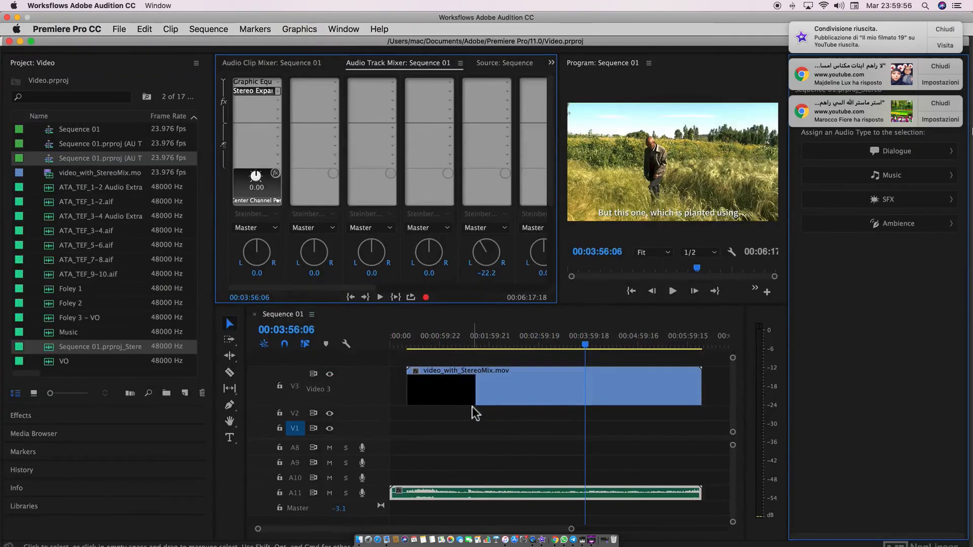
click(908, 151)
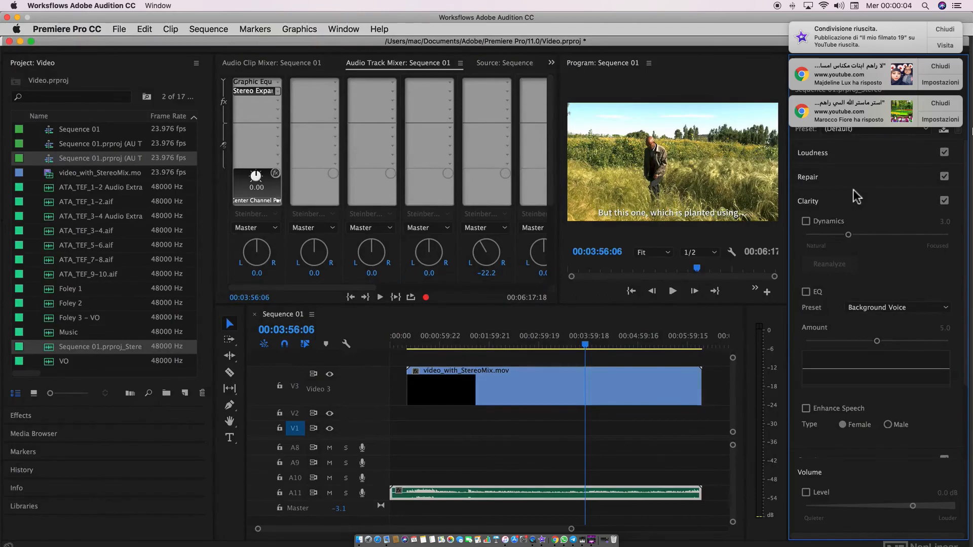
Step: Return to Audition, open the Essential Sound panel and move it lower over the editor
key(super+Tab)
click(440, 317)
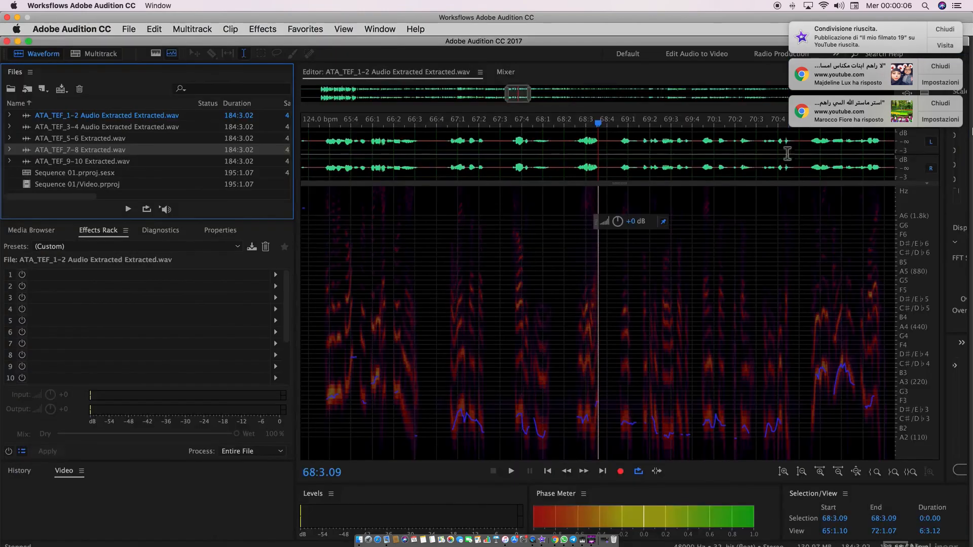
click(372, 29)
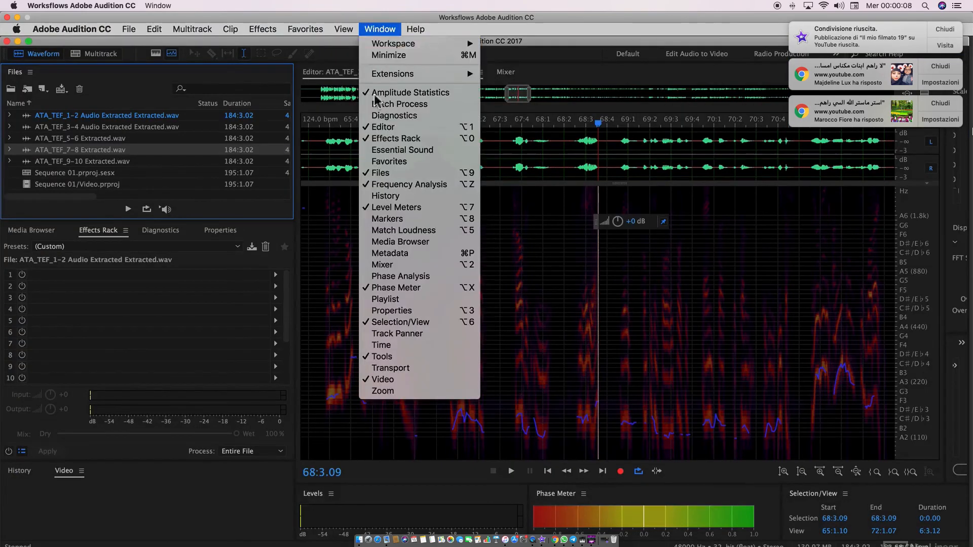
click(381, 153)
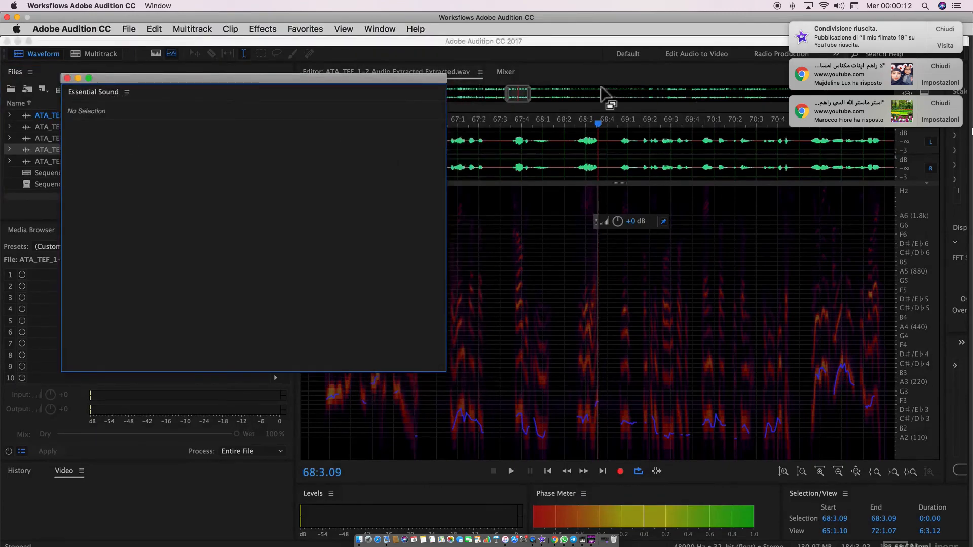
click(579, 98)
drag(226, 84, 501, 272)
Step: Show the multitrack session and select the ATA_TEF_1-2 Audio Extracted.wav clip on the VO track, moving Essential Sound clear of it
click(94, 53)
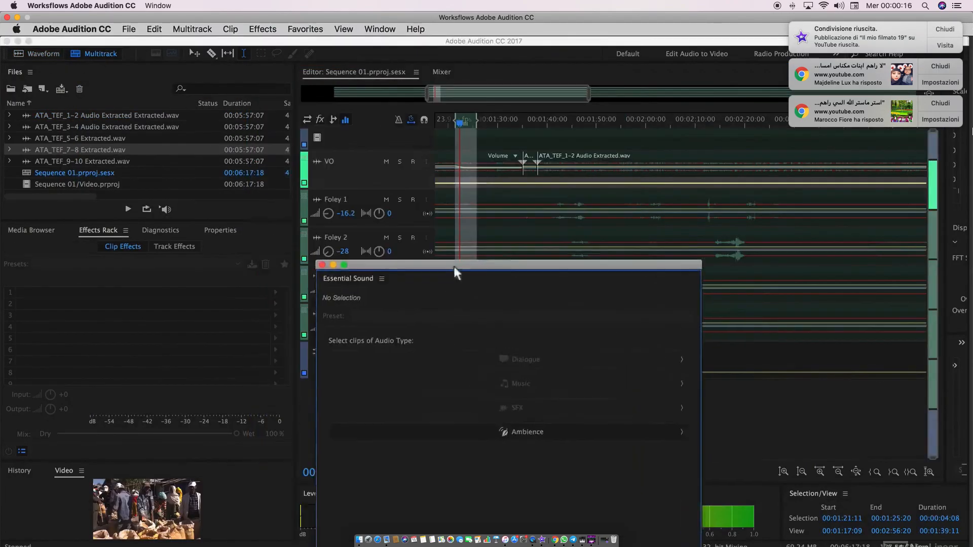
click(590, 164)
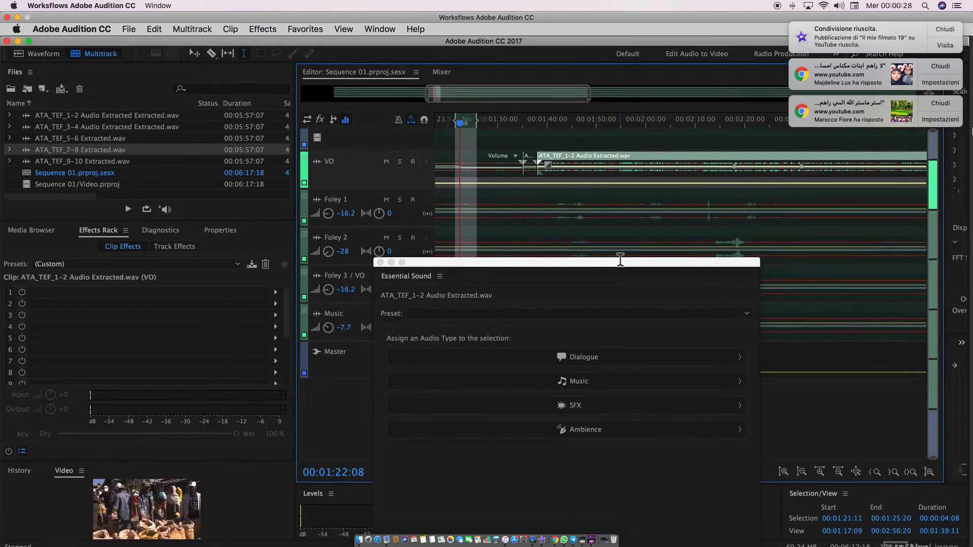
drag(546, 259, 292, 144)
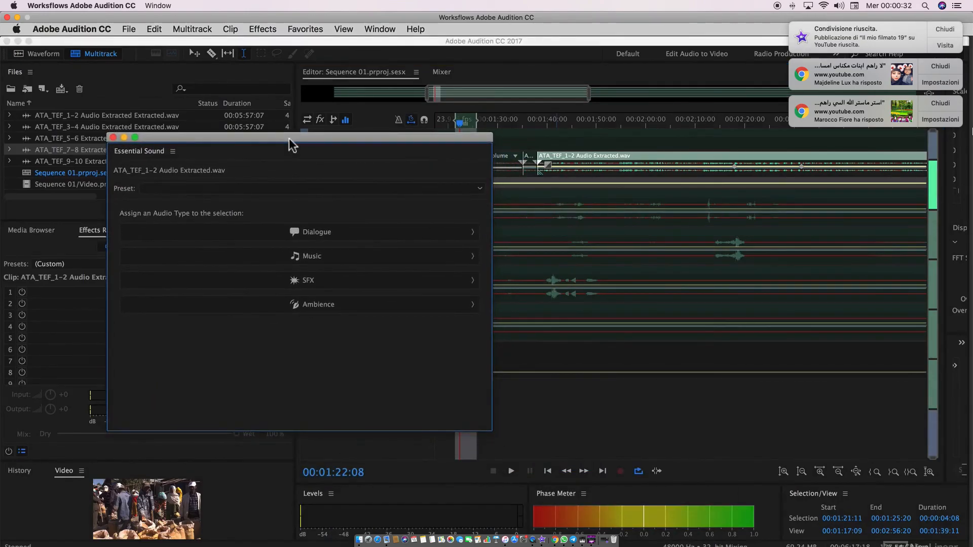
Step: Switch back to Premiere Pro
key(super+Tab)
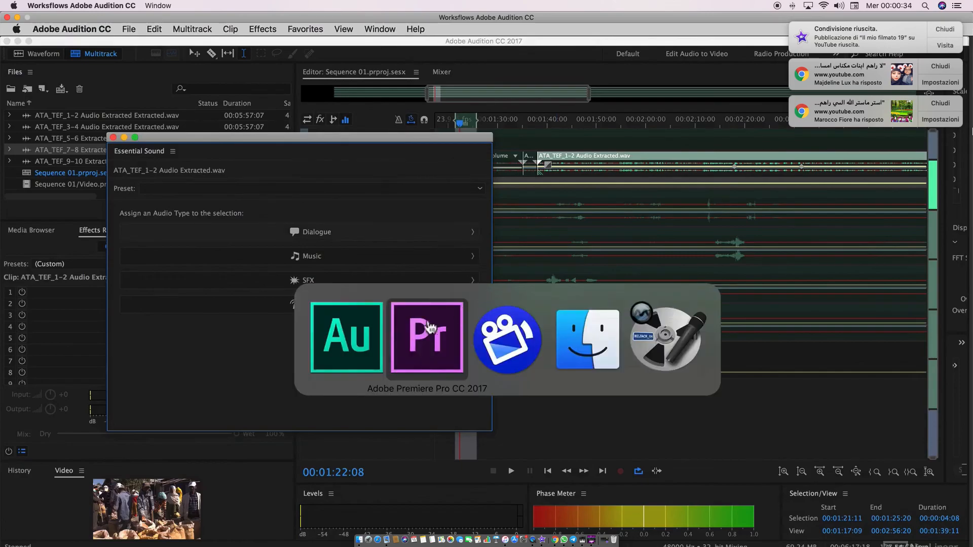